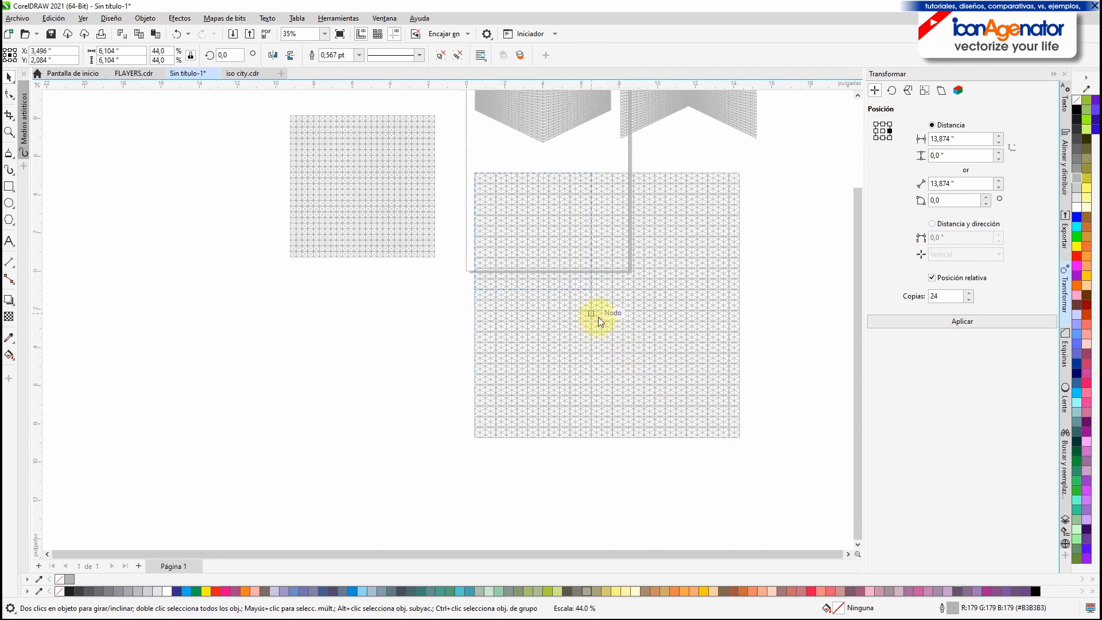
Scale the large isometric grid to 44% and move it onto the lower part of the page
left_click_drag(598, 317, 598, 316)
left_click_drag(546, 224, 554, 201)
key("Escape")
scroll(546, 173, "up", 3)
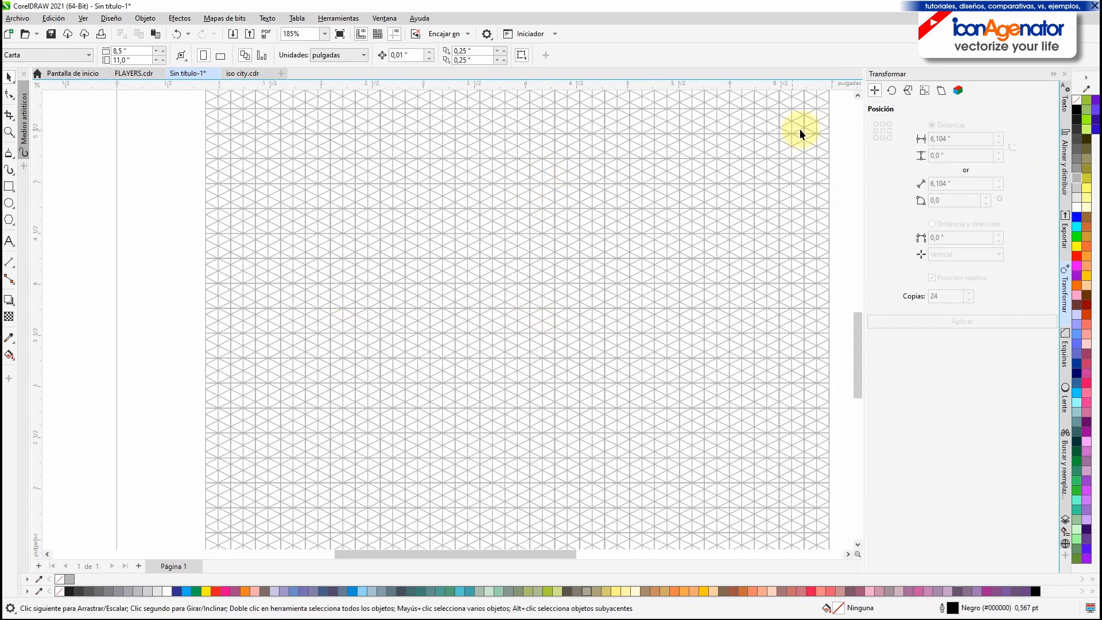
Try light cyan #99FFFF on the isometric grid's lines and settle on light grey #E6E6E6 as the outline colour
left_click(533, 254)
scroll(534, 253, "down", 2)
right_click(1077, 194)
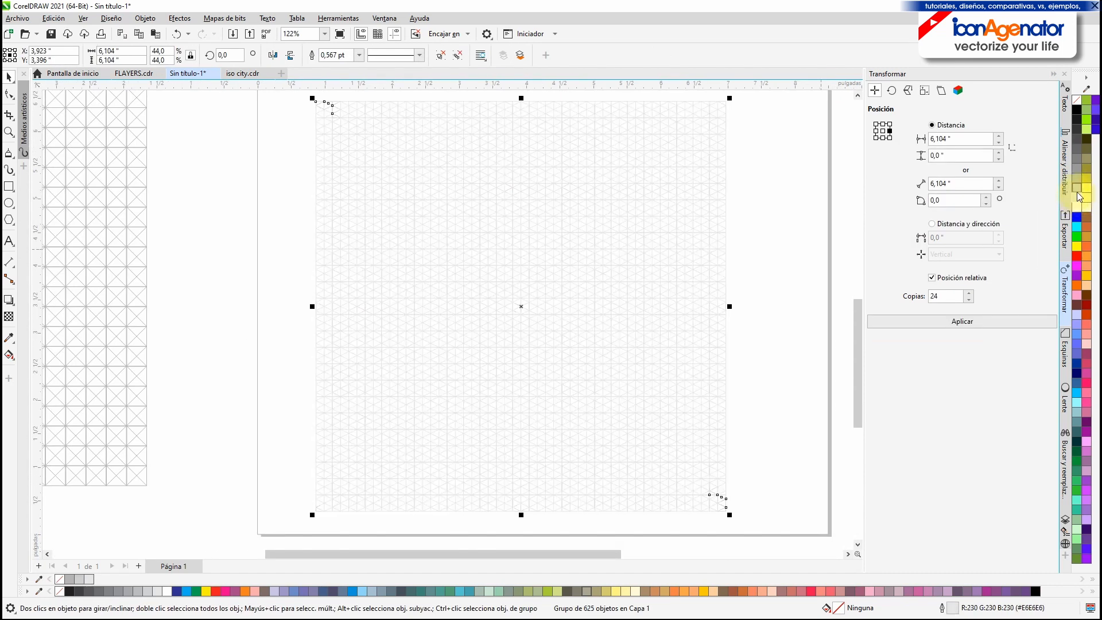
right_click(1077, 189)
right_click(1077, 403)
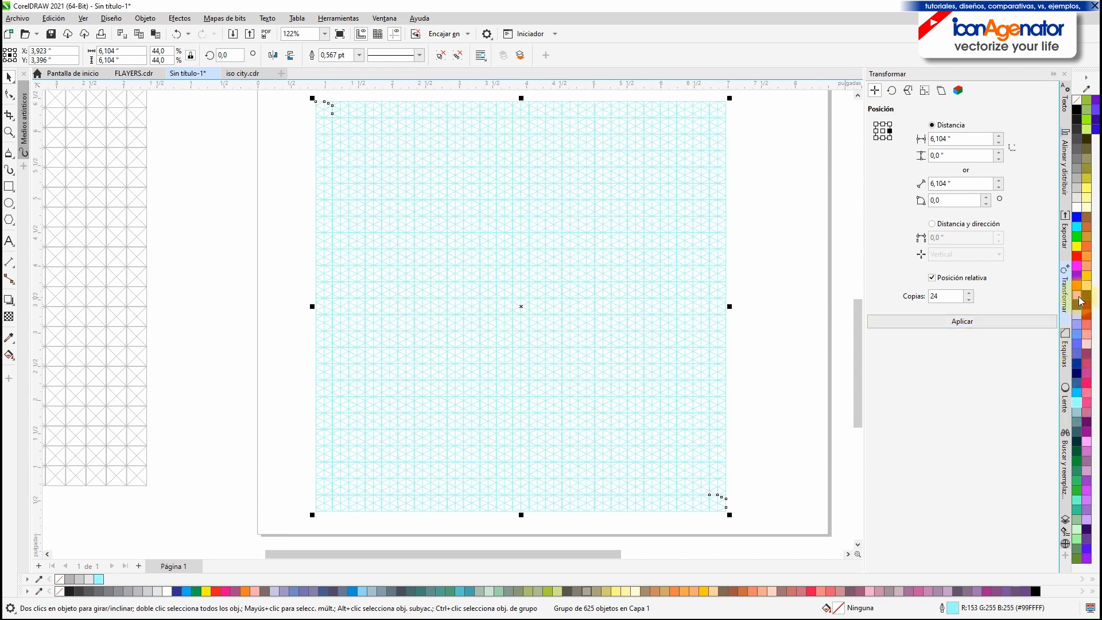
scroll(607, 283, "up", 1)
scroll(607, 283, "down", 2)
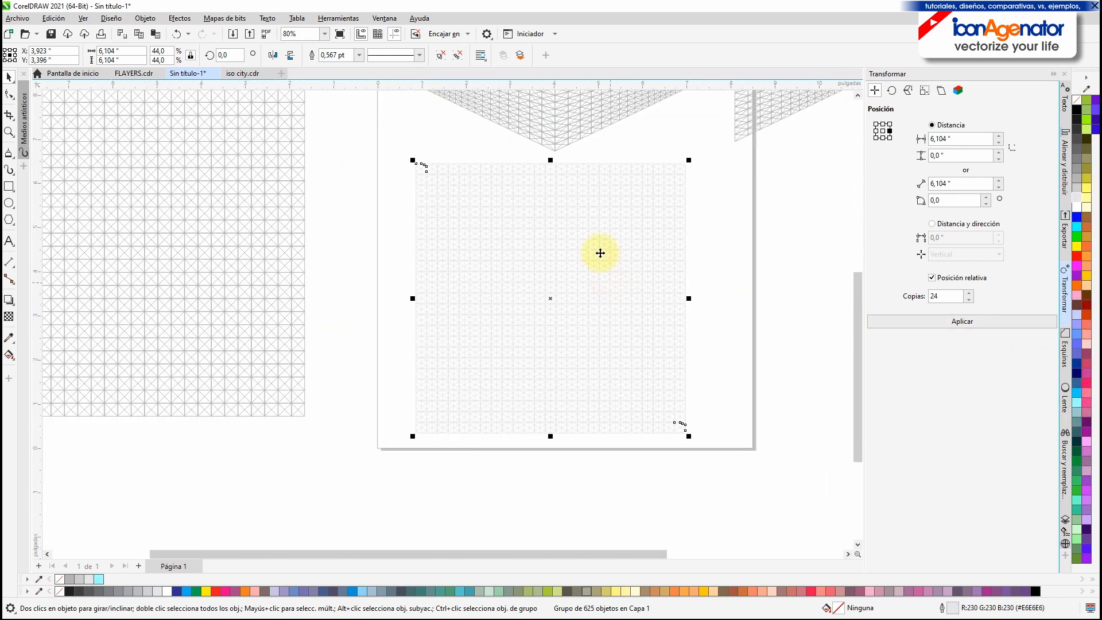
Lock the light grey isometric grid group in place
right_click(600, 253)
left_click(659, 375)
scroll(554, 243, "up", 5)
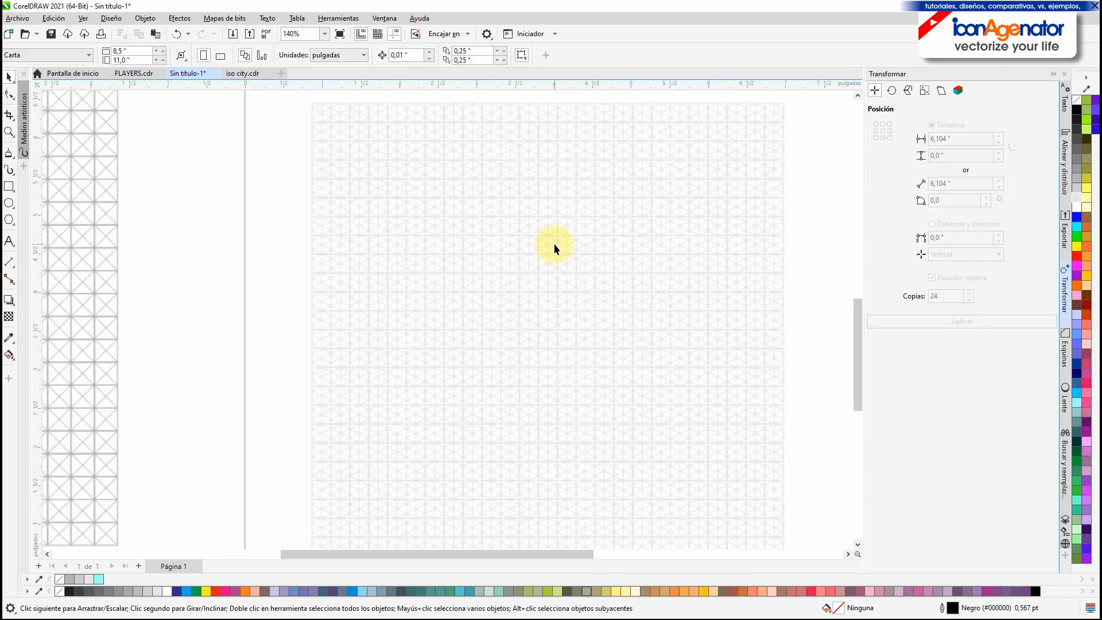
Draw a test rectangle about 1.22 by 0.49 inches snapped to the locked grid and delete it
left_click(8, 187)
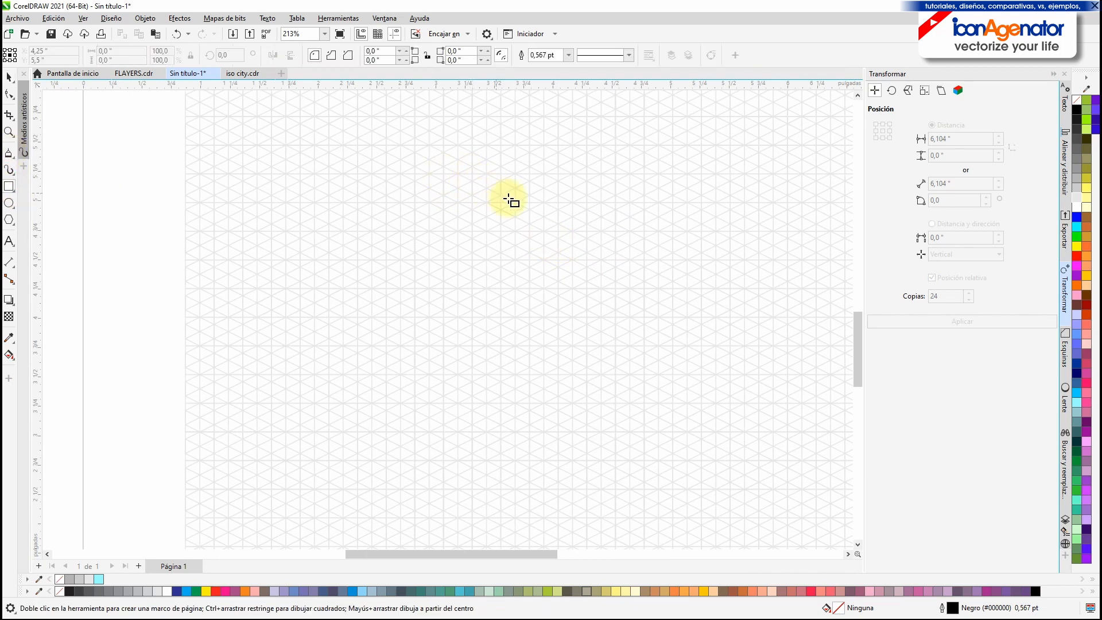
left_click(9, 170)
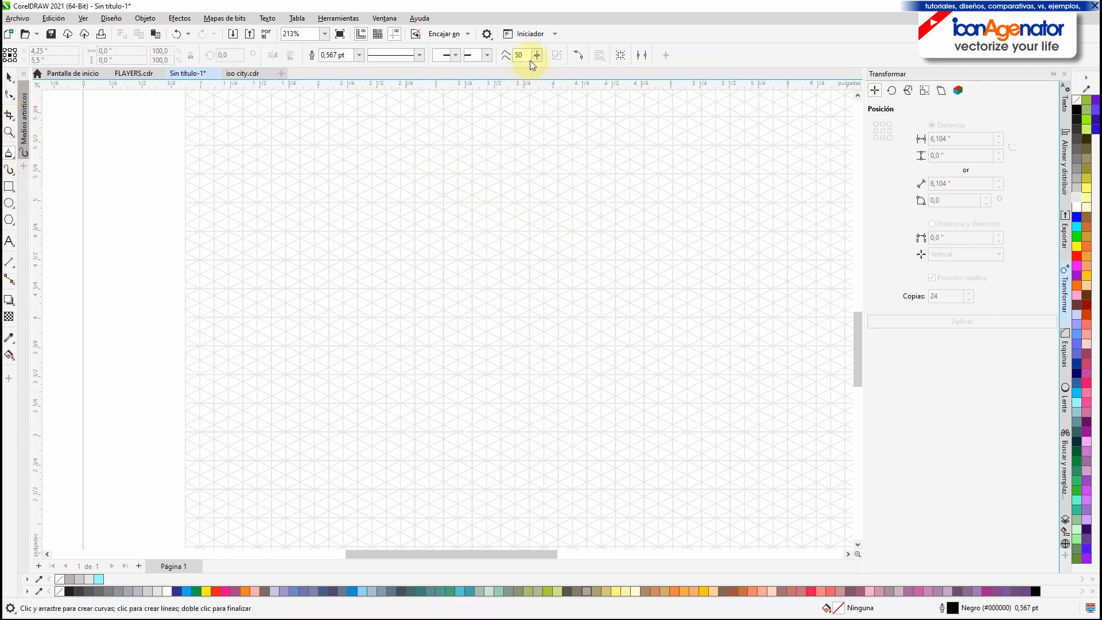
left_click(7, 78)
left_click(551, 232)
left_click(9, 187)
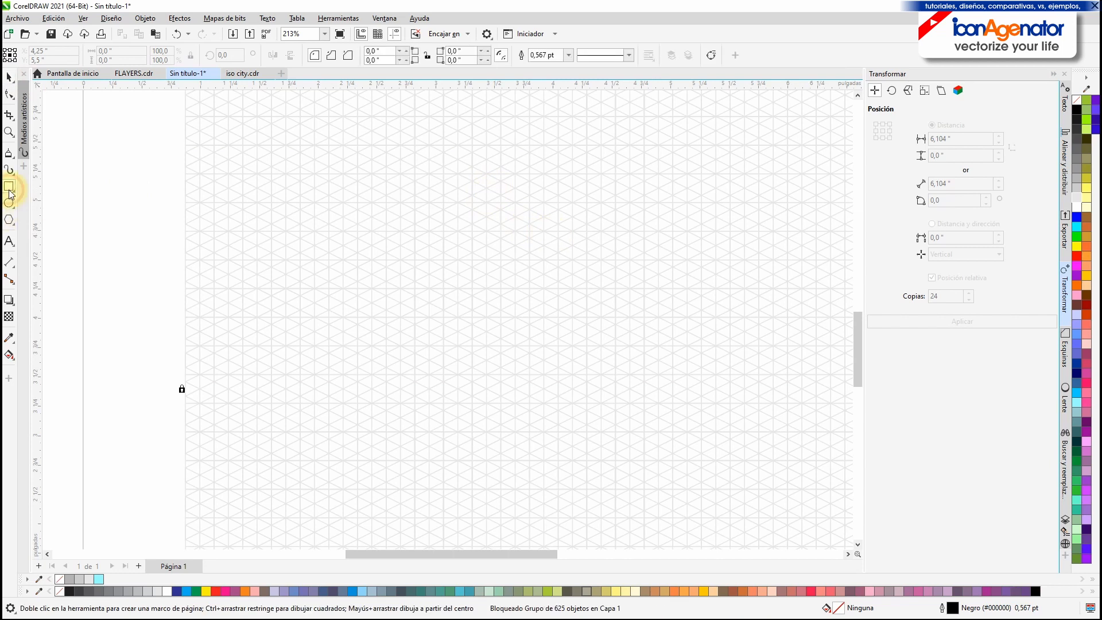
left_click_drag(471, 202, 616, 145)
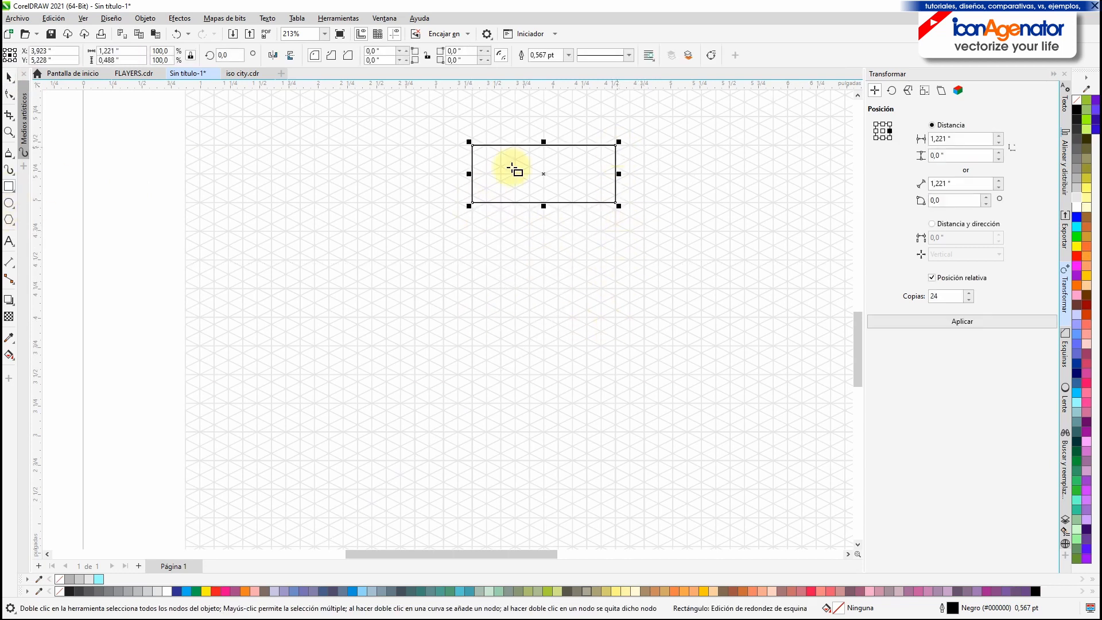
left_click(463, 35)
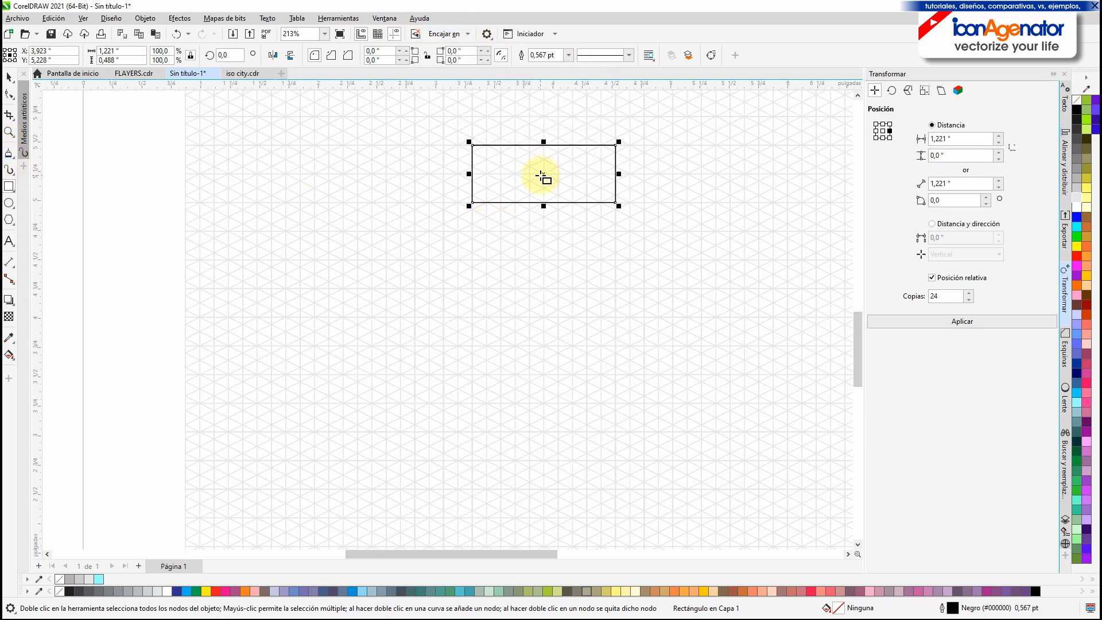
key("Delete")
Draw a closed four-node isometric parallelogram about 5.01 inches wide and 2.50 inches high, following the grid lines
left_click(10, 153)
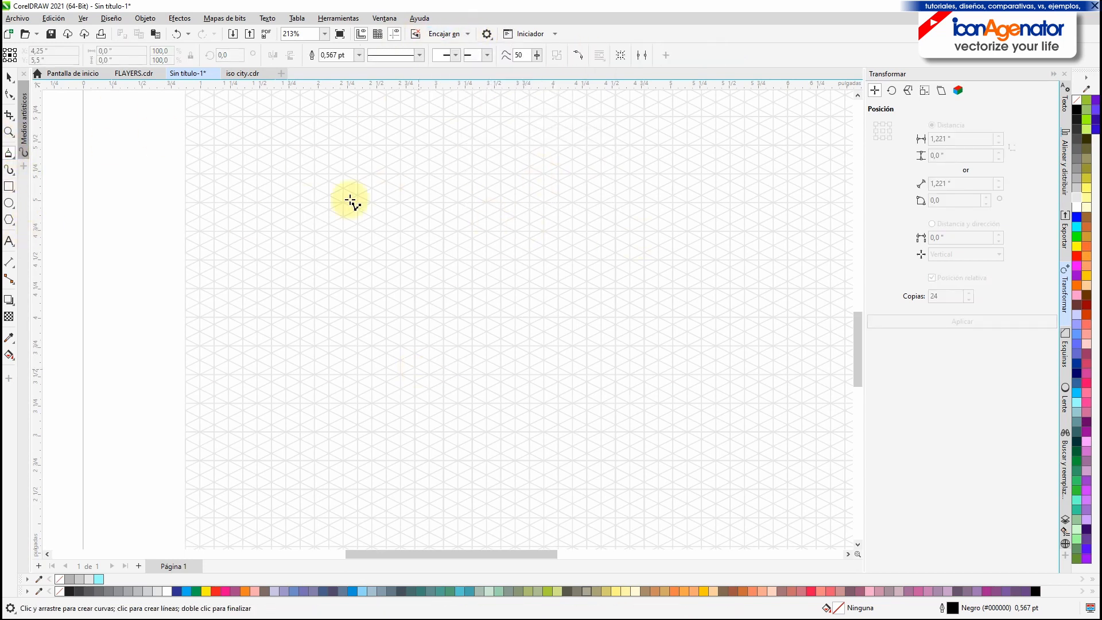
left_click(315, 217)
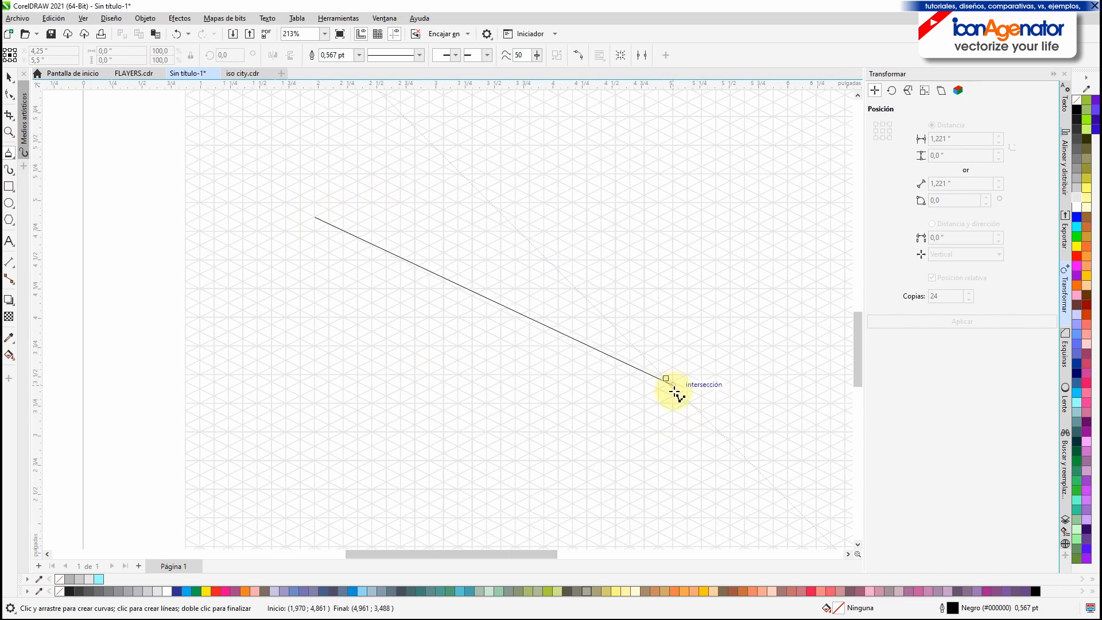
left_click(701, 409)
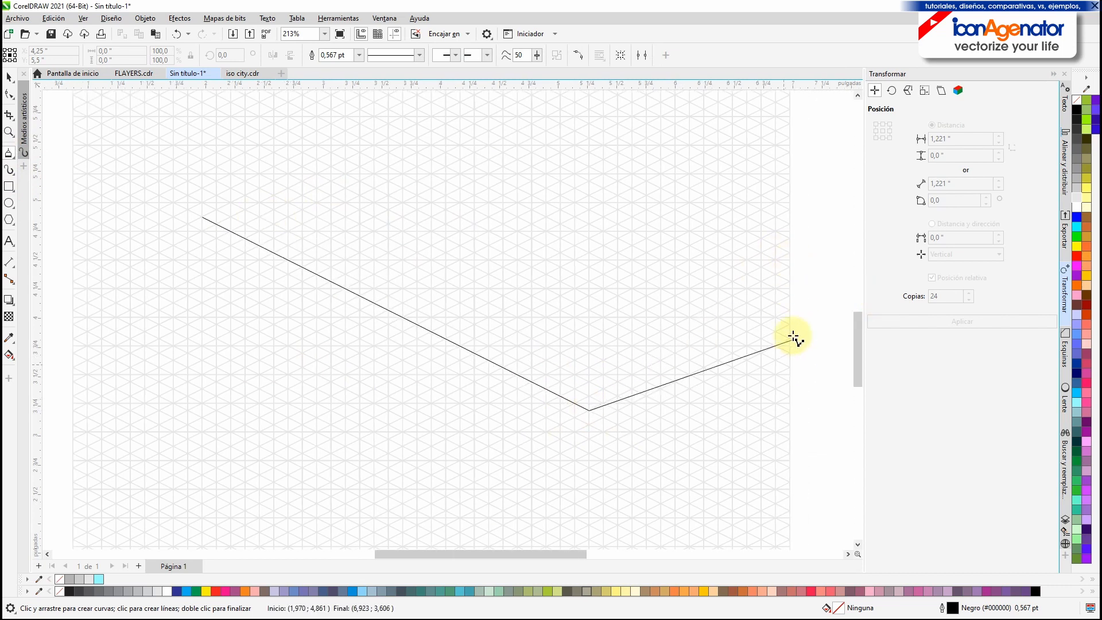
left_click(790, 311)
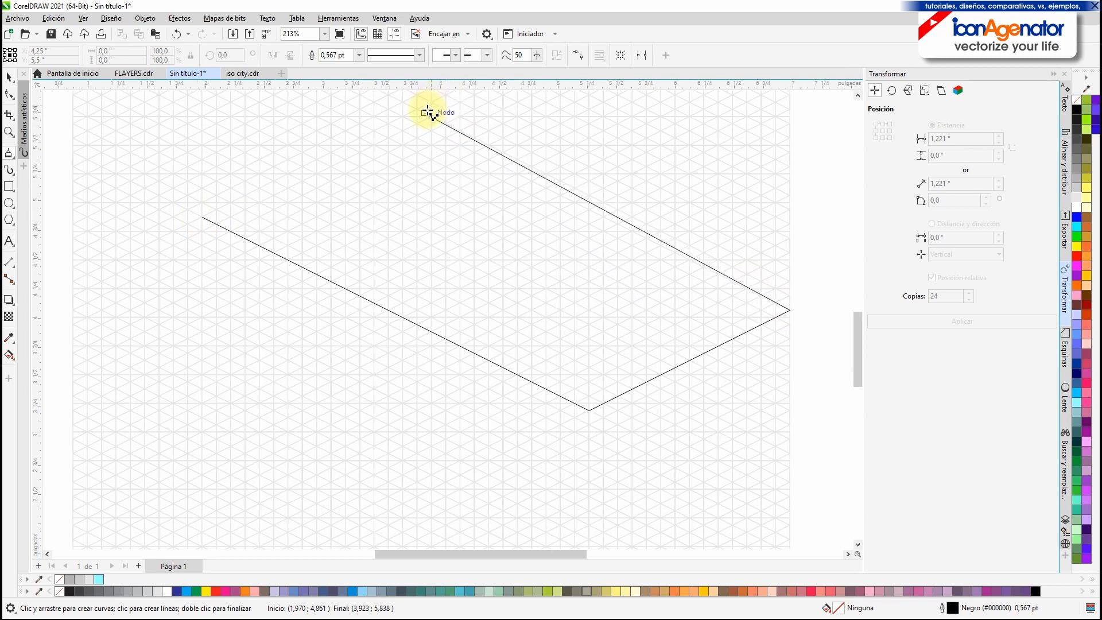
left_click(415, 120)
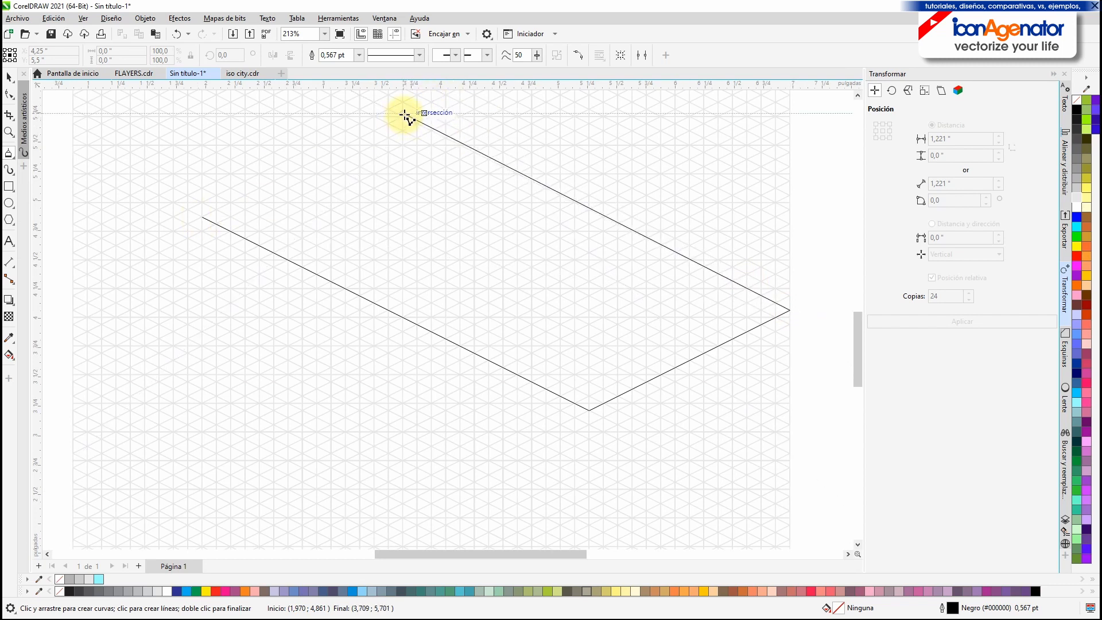
left_click(404, 115)
left_click(203, 217)
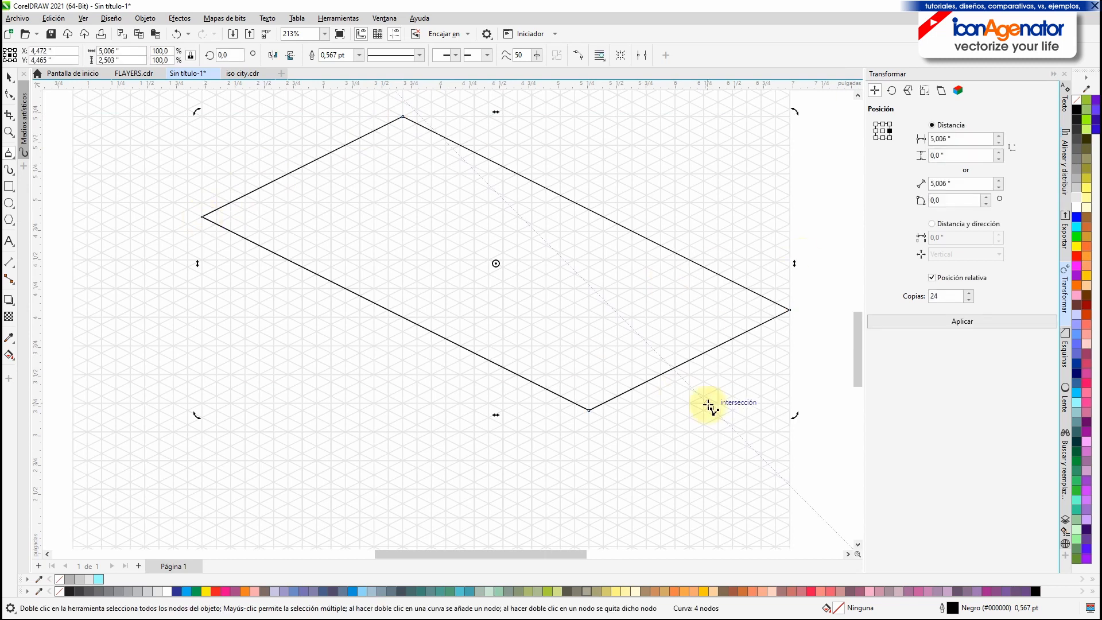
Give the parallelogram a green #33CC33 fill without outline and apply a uniform transparency to it
left_click(1077, 490)
left_click(1076, 100)
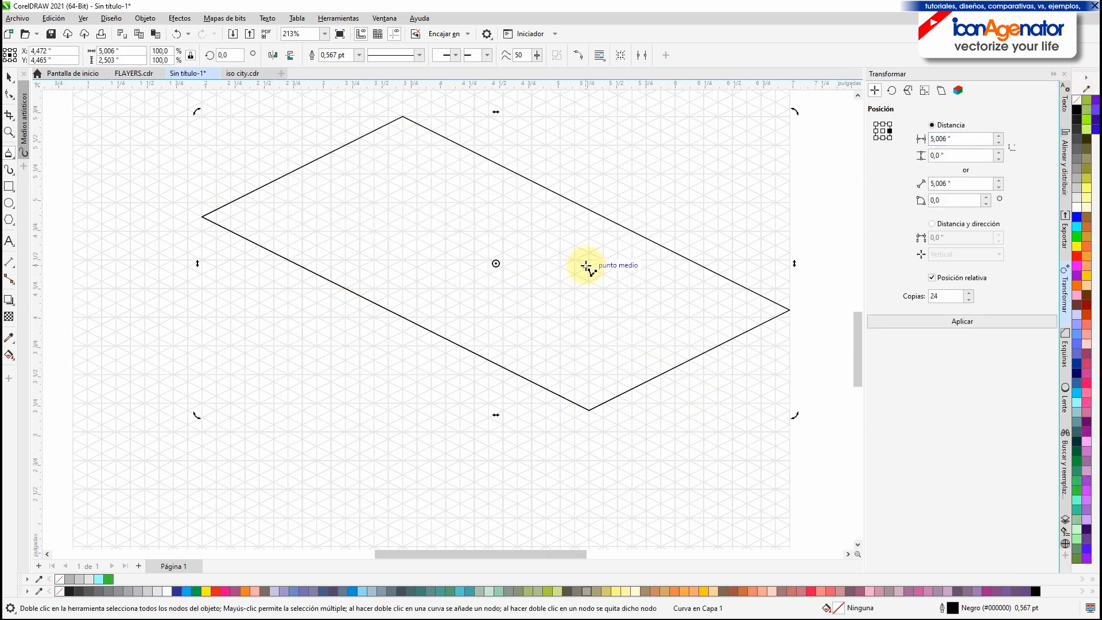
left_click(1076, 540)
left_click(1077, 501)
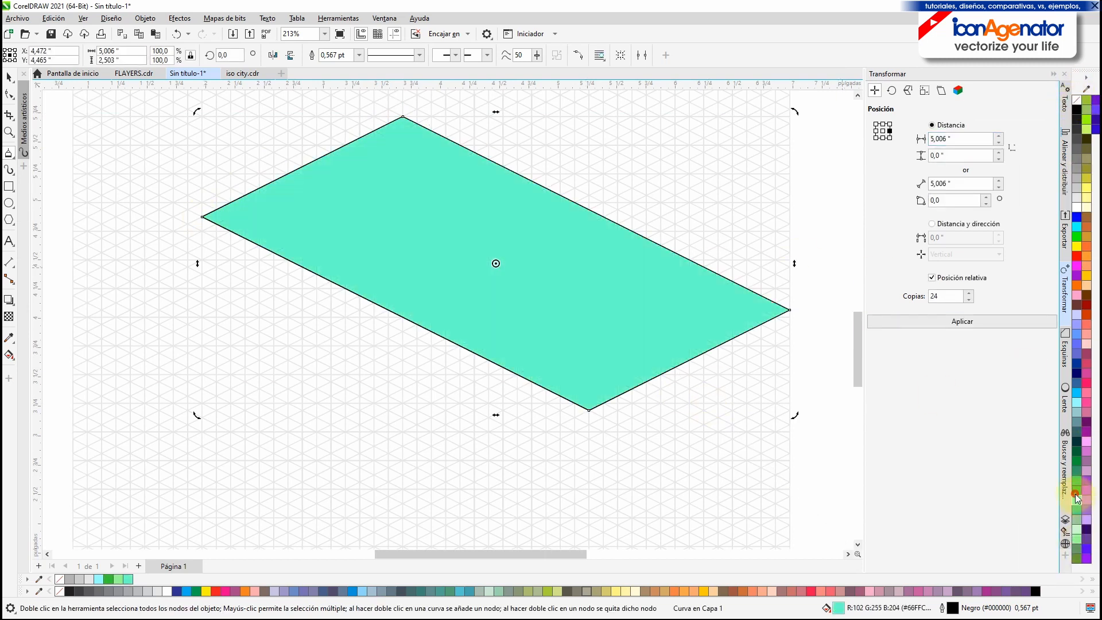
left_click(1077, 490)
right_click(1075, 101)
left_click(8, 316)
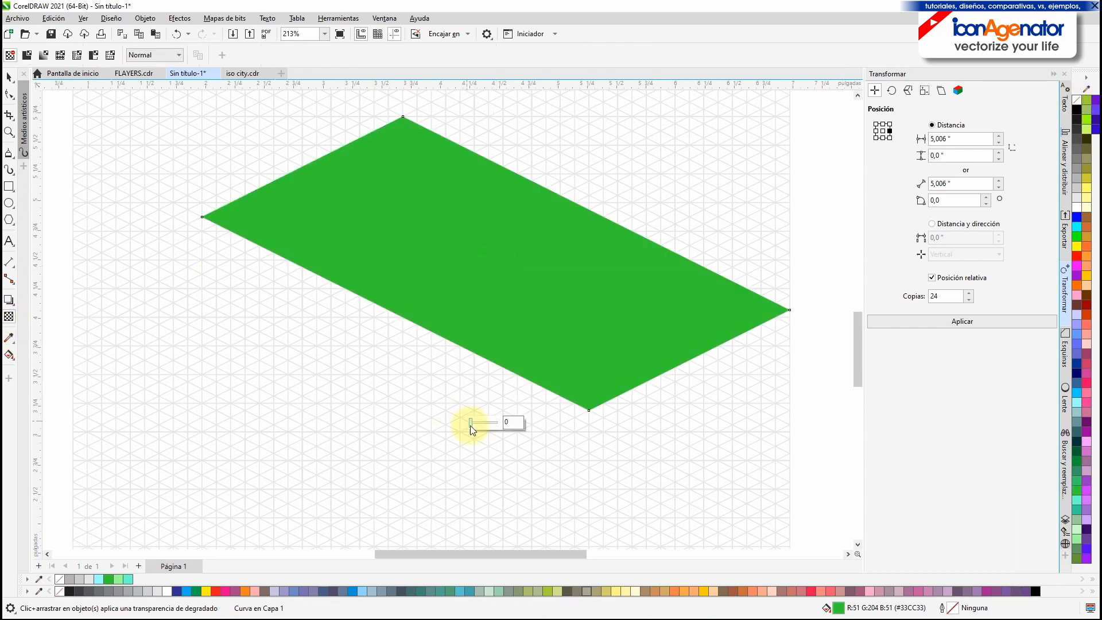
left_click_drag(472, 423, 489, 424)
Draw a narrow closed strip about 2.81 by 1.53 inches inside the green base, parallel to its lower-left edge
left_click(8, 153)
left_click(259, 217)
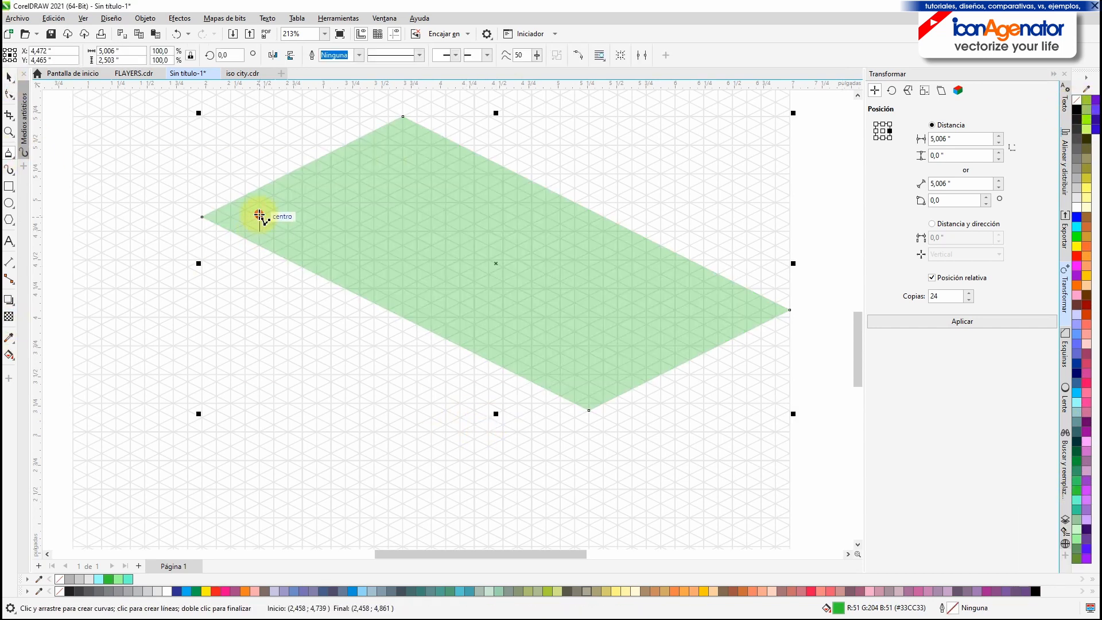
left_click(591, 396)
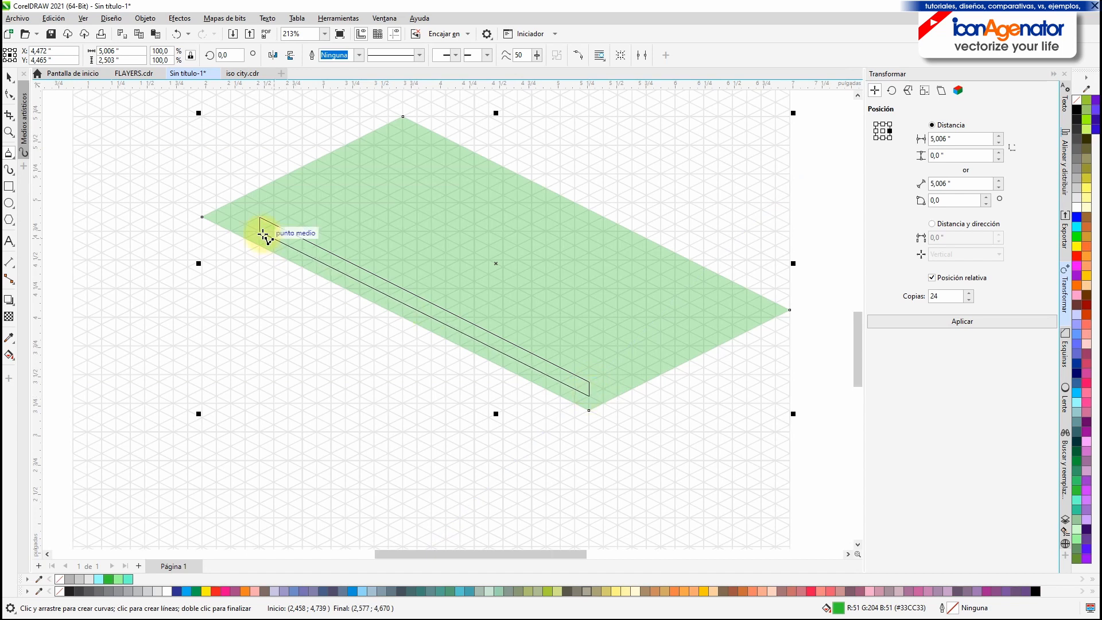
double_click(260, 230)
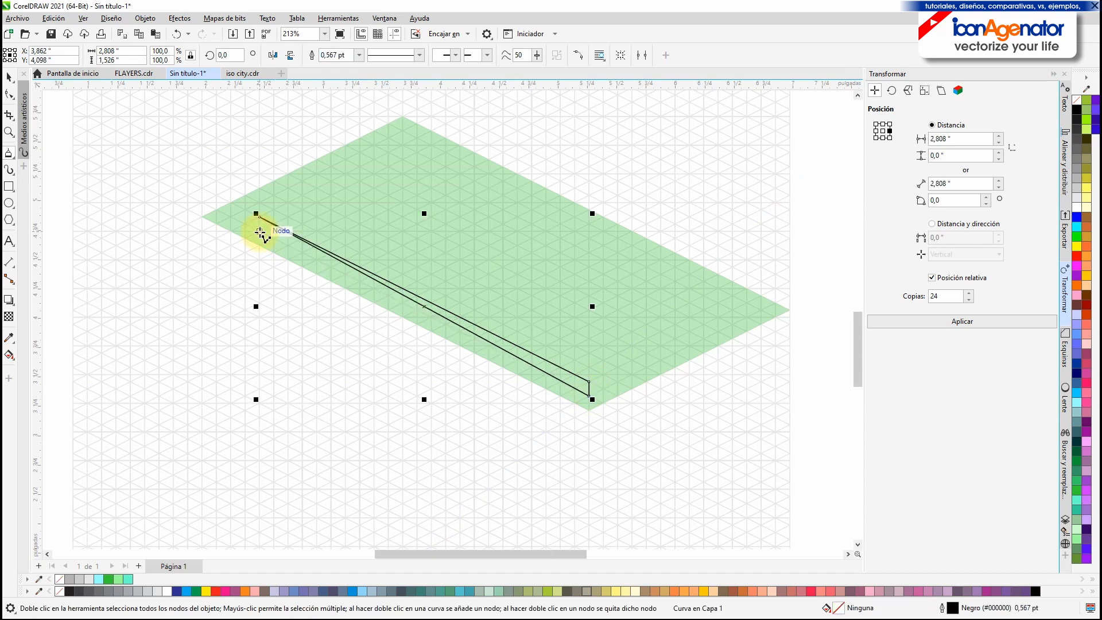
left_click(431, 156)
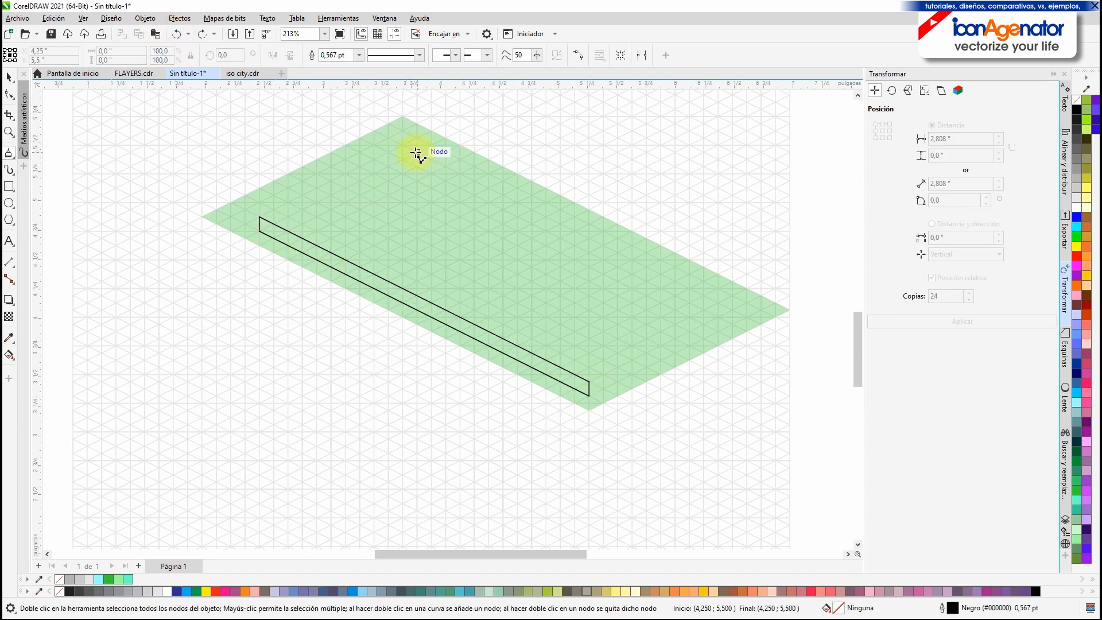
Draw a second closed strip about 1.34 by 0.69 inches along the base's upper-left edge, starting at the first strip's corner
left_click(258, 217)
left_click(411, 150)
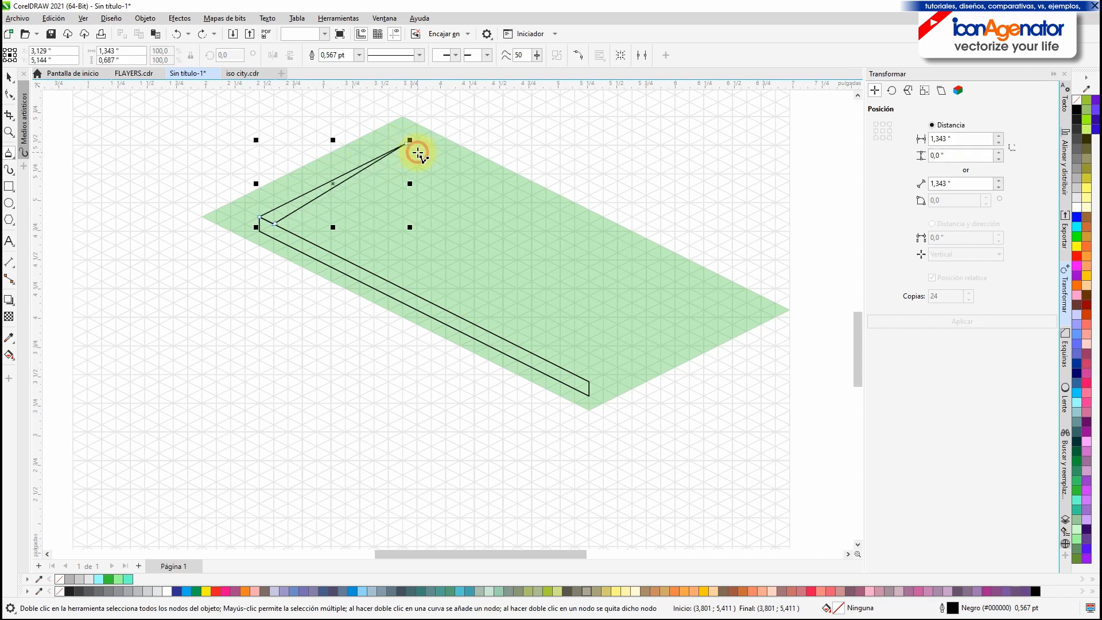
scroll(399, 155, "up", 5)
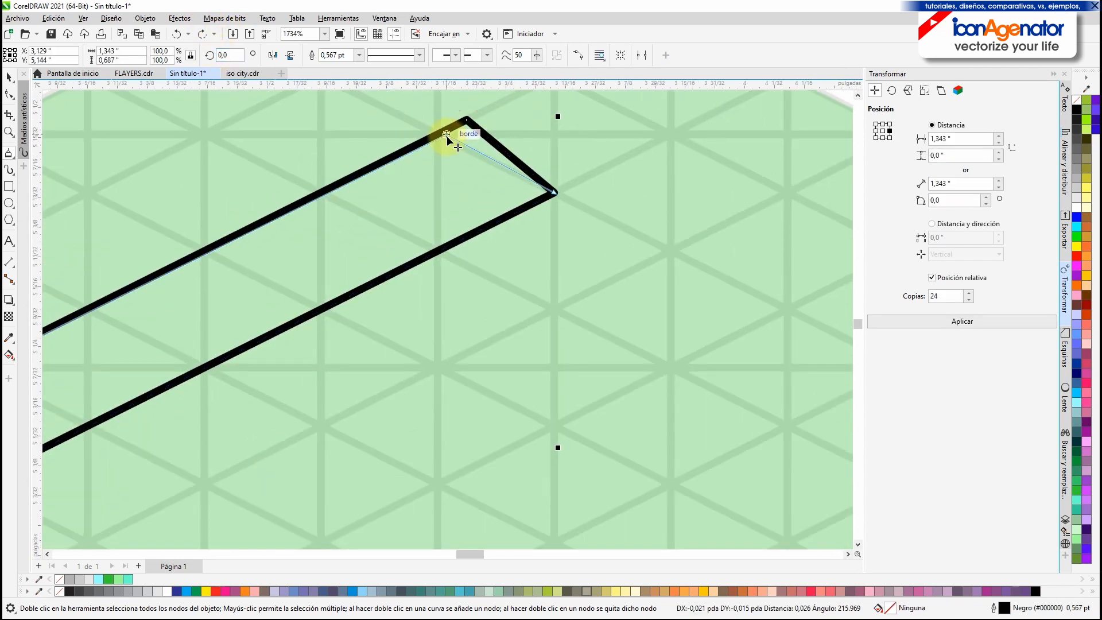
scroll(537, 198, "down", 4)
key("Escape")
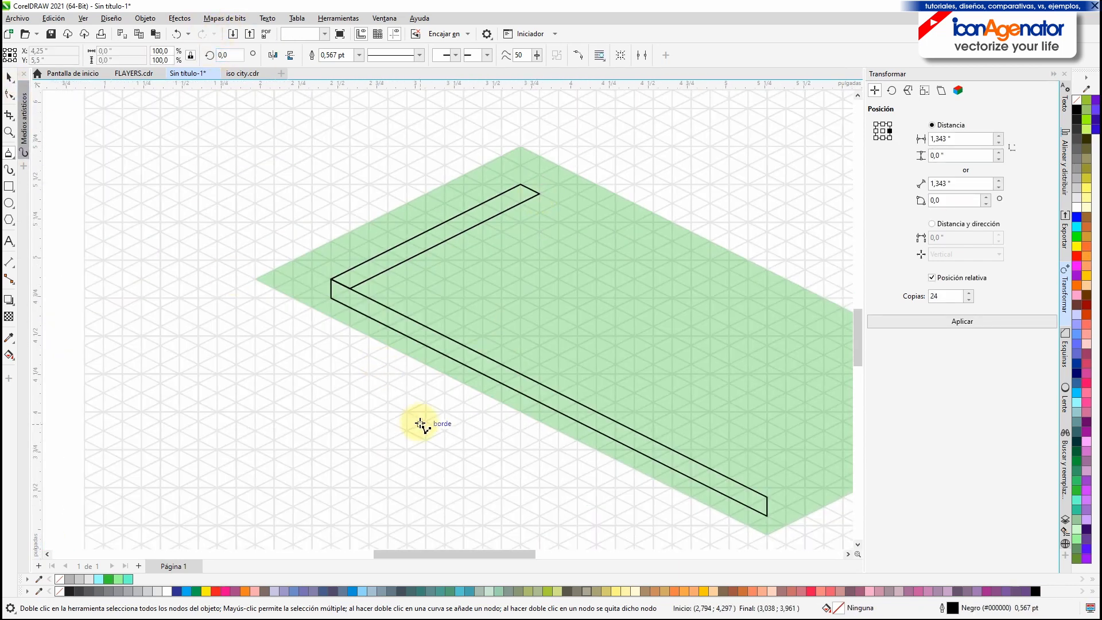
Draw a closed L-shaped strip about 2.93 by 2.14 inches along the base's upper-right and lower-right edges, joining the two existing strips
left_click_drag(694, 354, 469, 297)
left_click(311, 138)
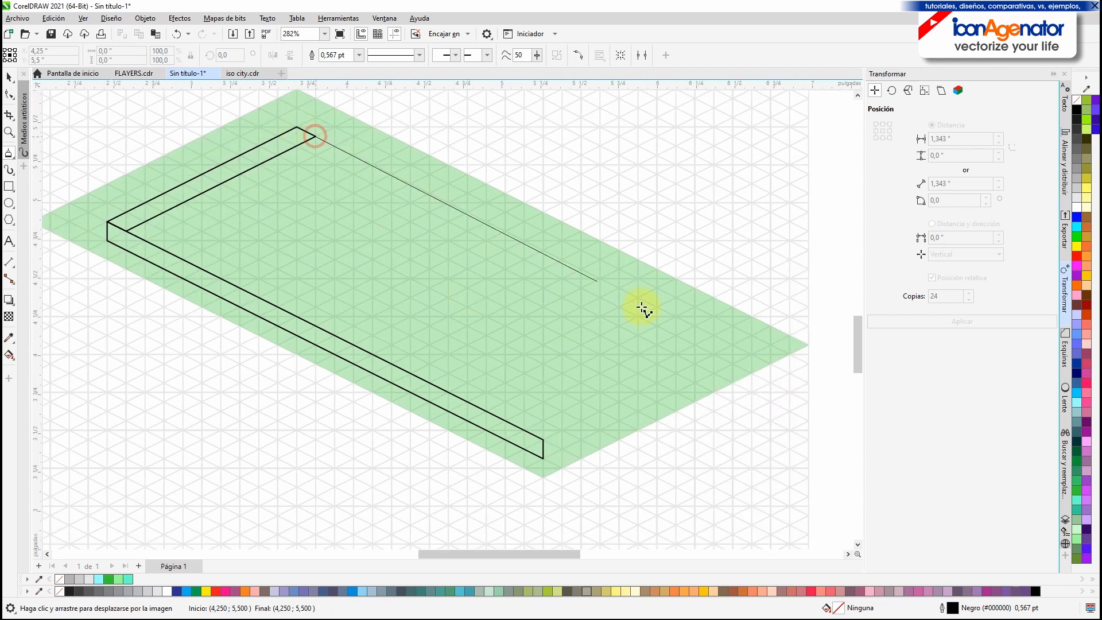
left_click(751, 354)
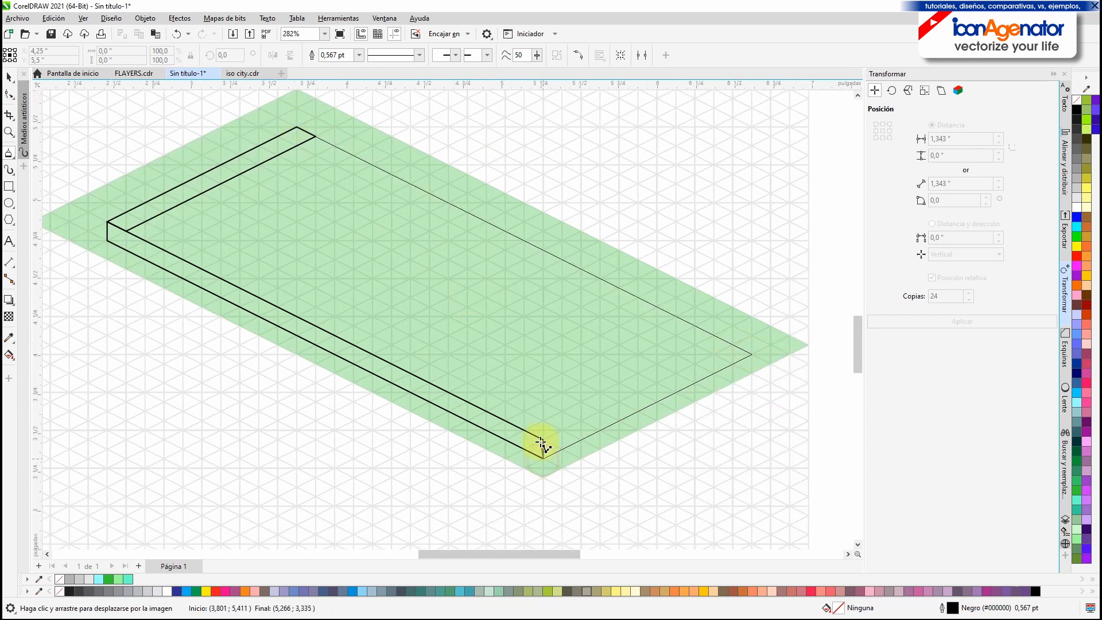
left_click(543, 440)
left_click(714, 354)
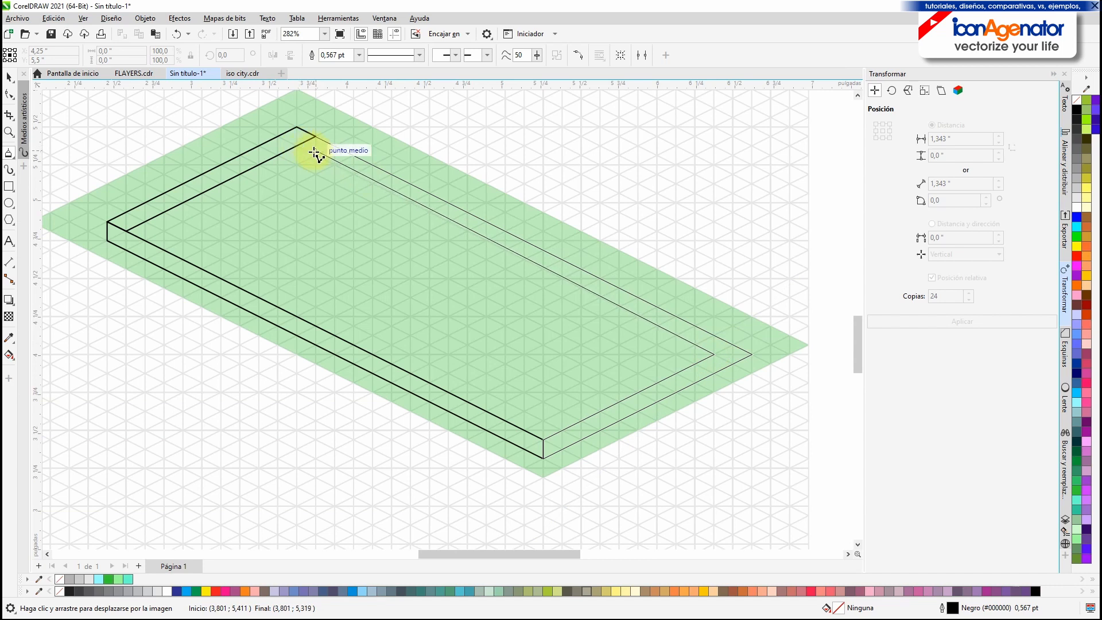
left_click(297, 141)
left_click(314, 137)
key("space")
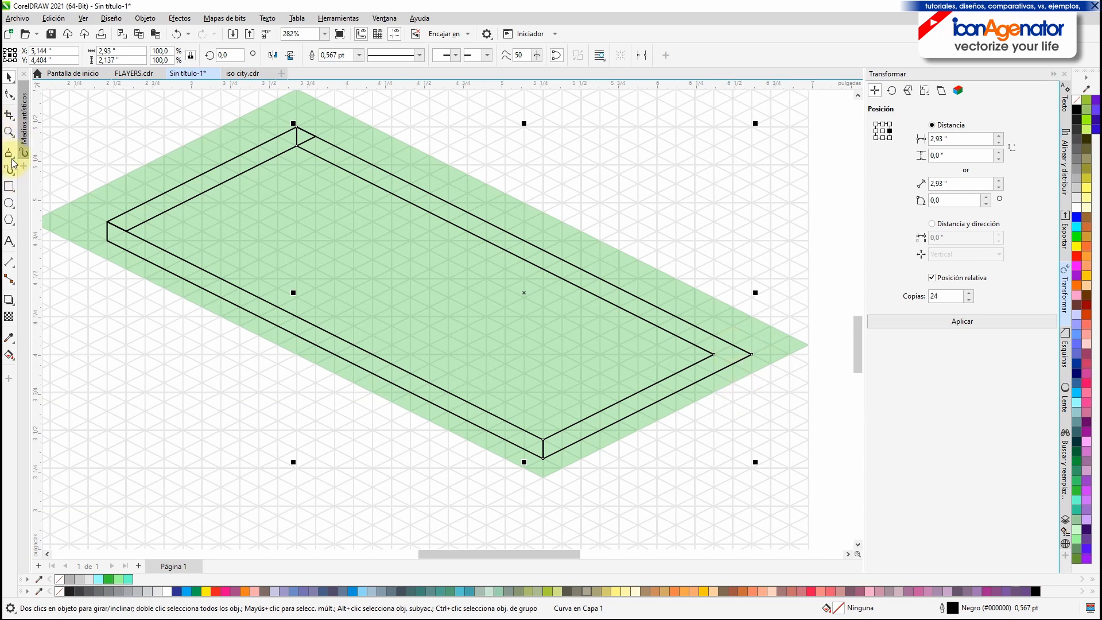
Reshape the L-shaped strip's pointed outer right corner into a short vertical edge by editing its nodes onto grid intersections
left_click(722, 358)
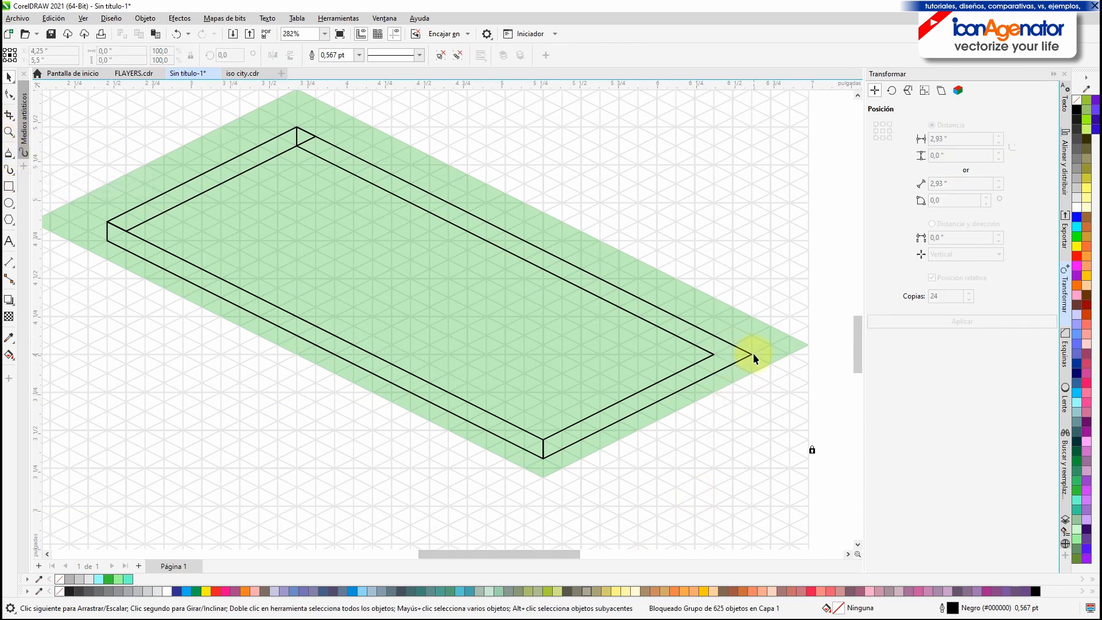
key("F10")
left_click(731, 344)
double_click(749, 354)
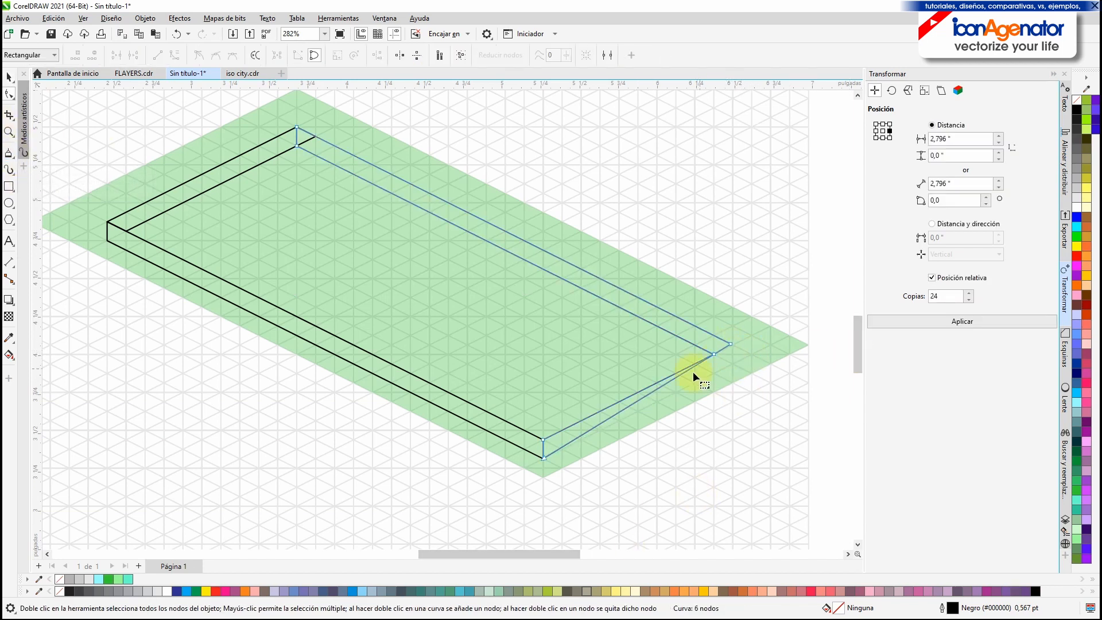
double_click(674, 378)
left_click_drag(674, 379, 732, 363)
left_click_drag(731, 344, 733, 344)
scroll(733, 344, "up", 5)
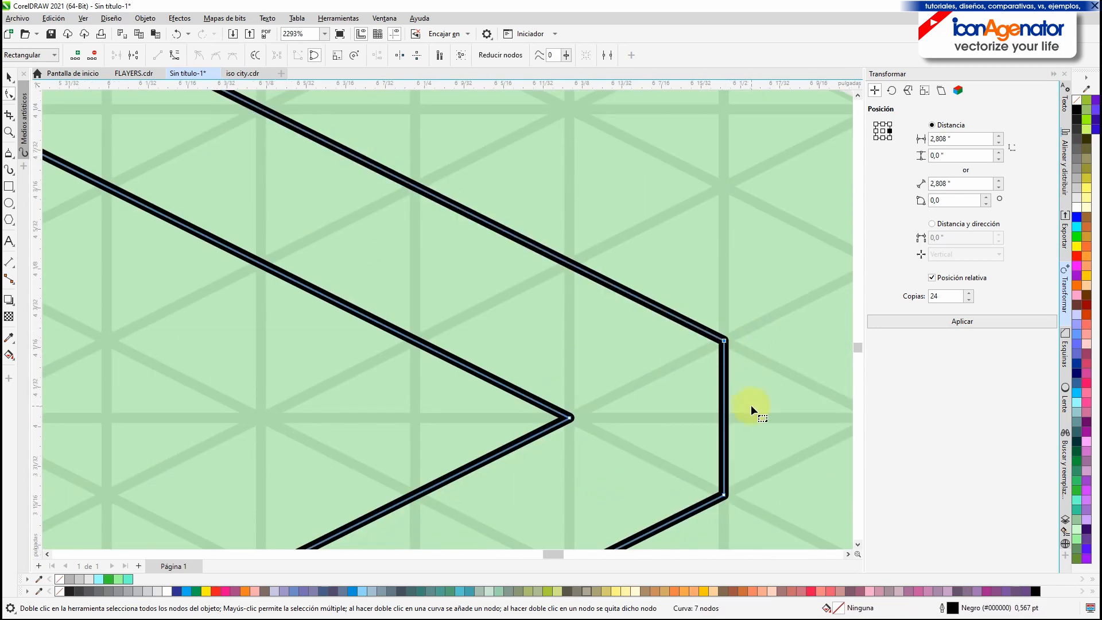
scroll(750, 404, "down", 6)
Move the upper-left strip's end node onto the inner top corner of the L-shaped strip
left_click(412, 254)
left_click_drag(433, 243, 419, 250)
left_click(239, 370)
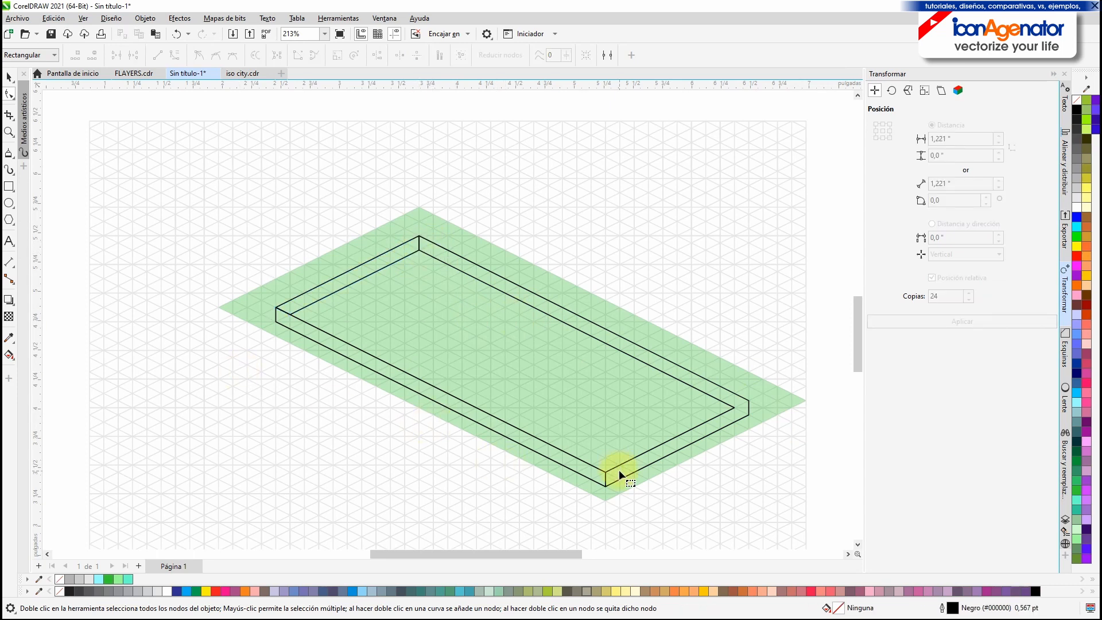
Draw a short line about 0.12 by 0.06 inches joining the wall outline's outer and inner right corners
scroll(625, 474, "up", 7)
left_click_drag(630, 476, 333, 554)
left_click(9, 169)
left_click(641, 354)
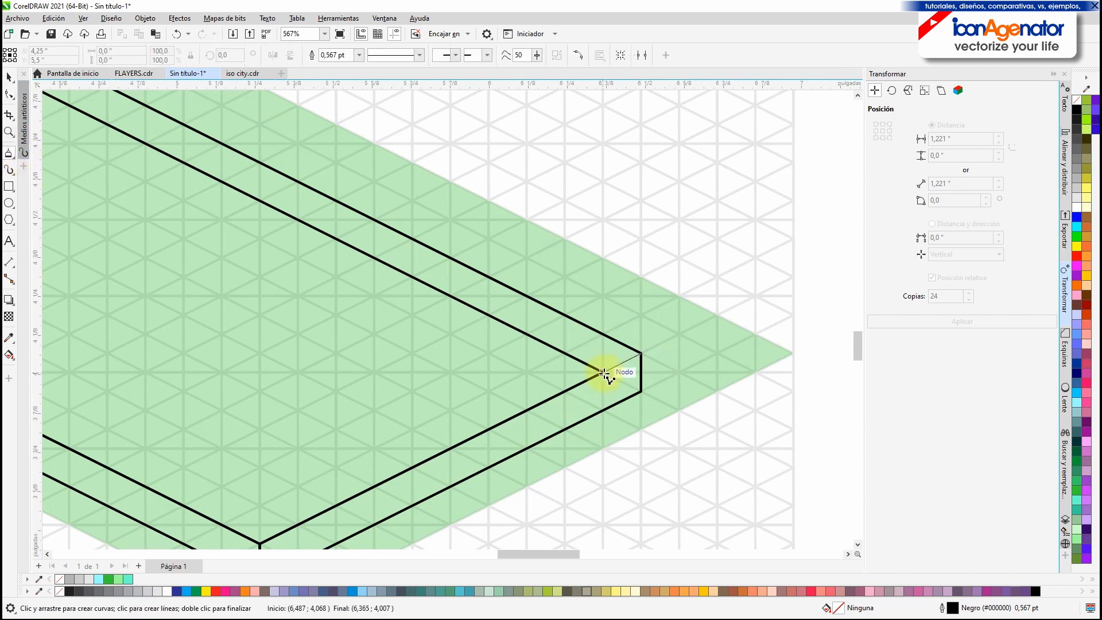
left_click(603, 372)
scroll(547, 426, "down", 5)
left_click_drag(312, 330, 460, 272)
key("space")
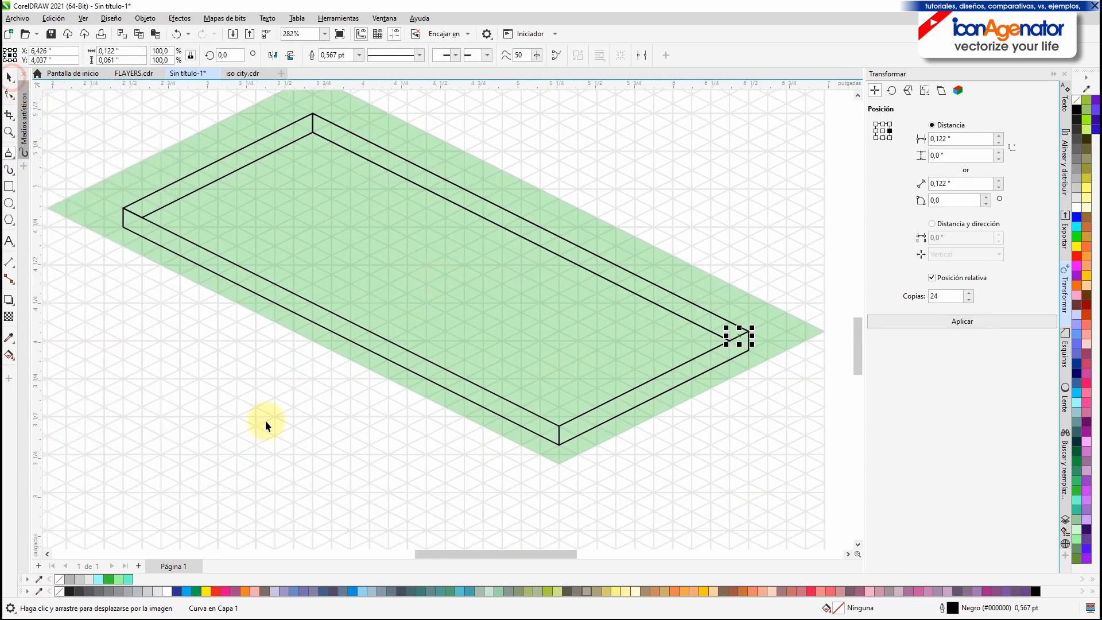
left_click(265, 421)
Try to fill the area enclosed by the walls with Smart Fill and delete the resulting fill
left_click(12, 359)
left_click(74, 383)
left_click(12, 360)
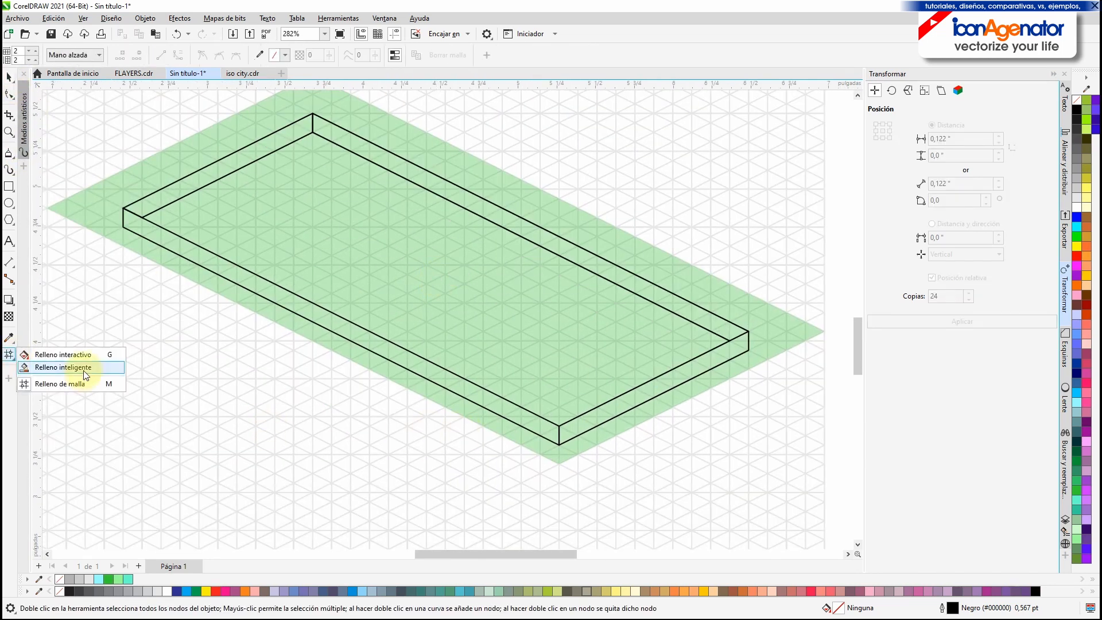
left_click(84, 369)
left_click(414, 246)
left_click(433, 301)
key("space")
left_click(413, 246)
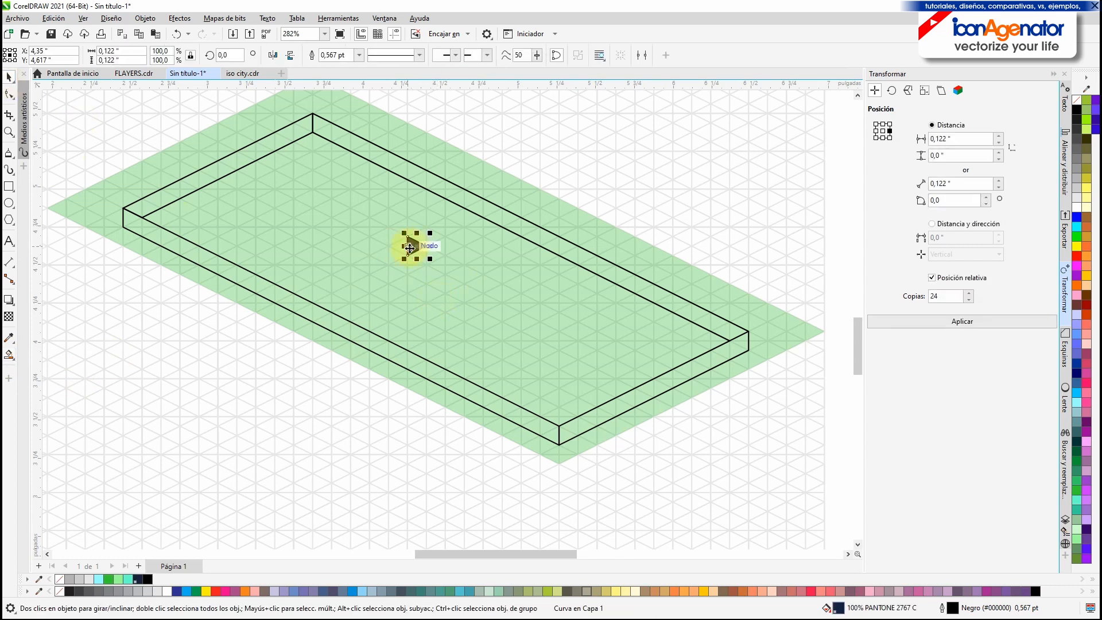
key("Delete")
Fill the wall strips around the base with white
scroll(362, 290, "down", 2)
scroll(361, 287, "down", 1)
left_click_drag(764, 123, 175, 423)
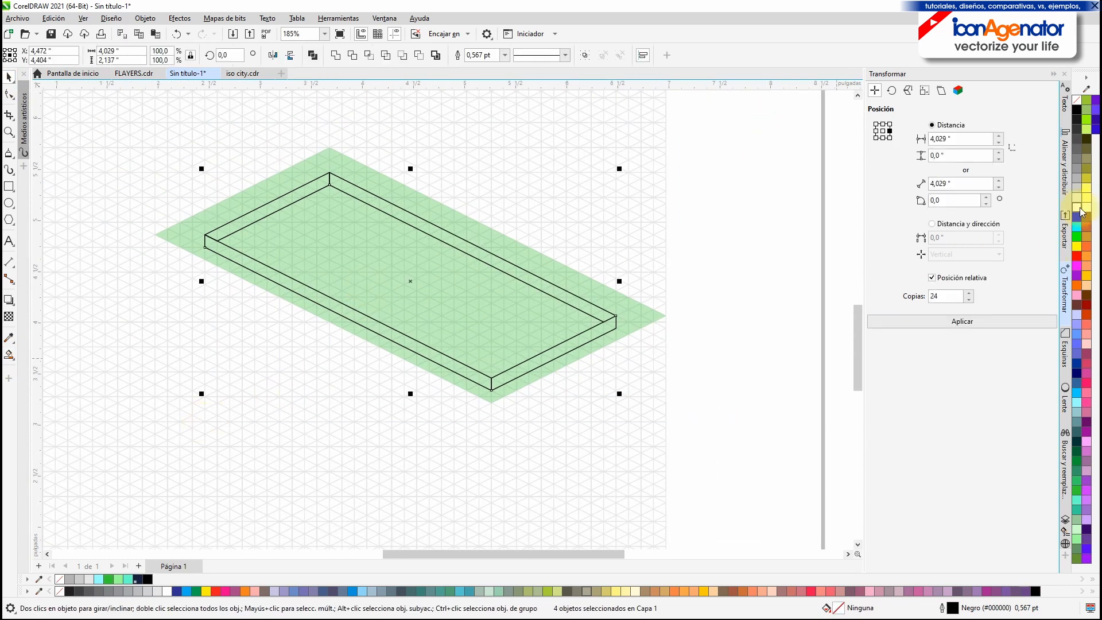
left_click(1076, 208)
left_click(742, 301)
scroll(498, 378, "up", 2)
left_click(9, 154)
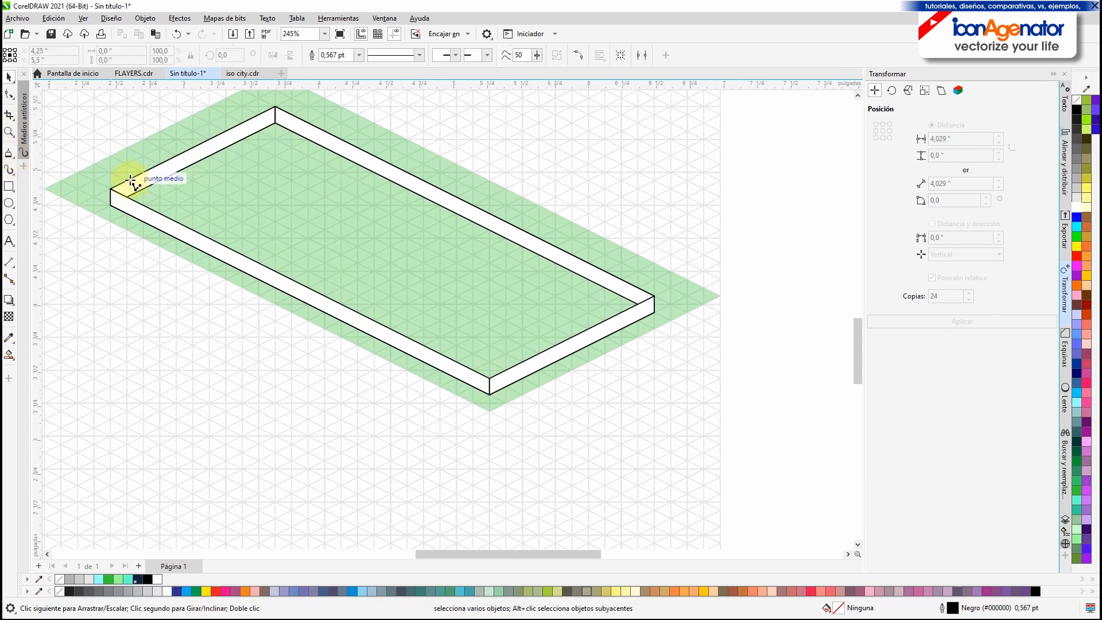
left_click(127, 181)
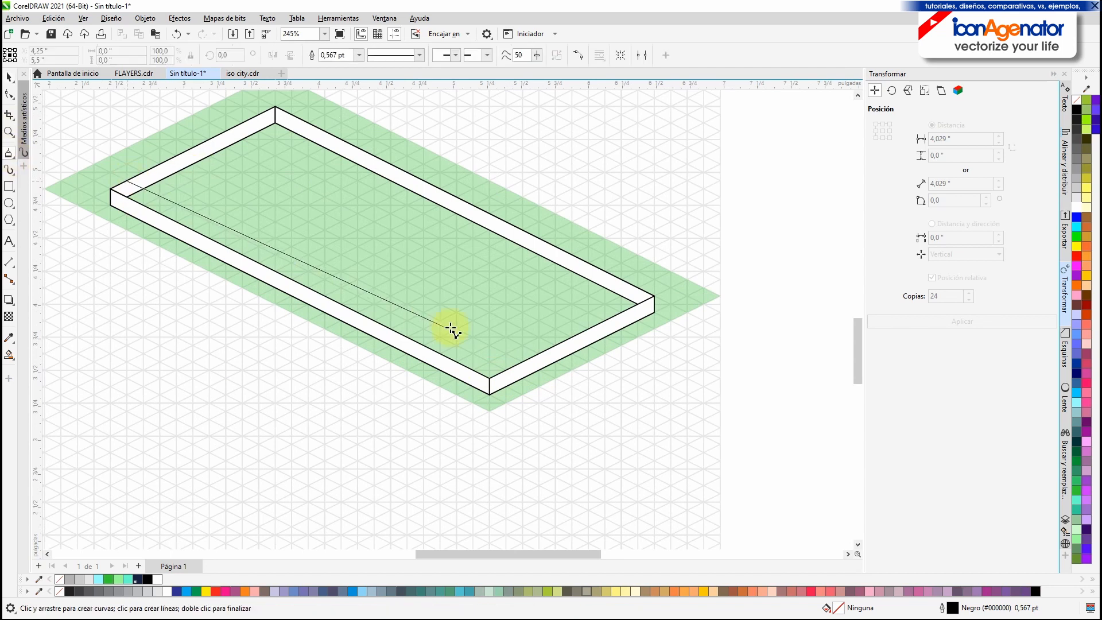
double_click(624, 295)
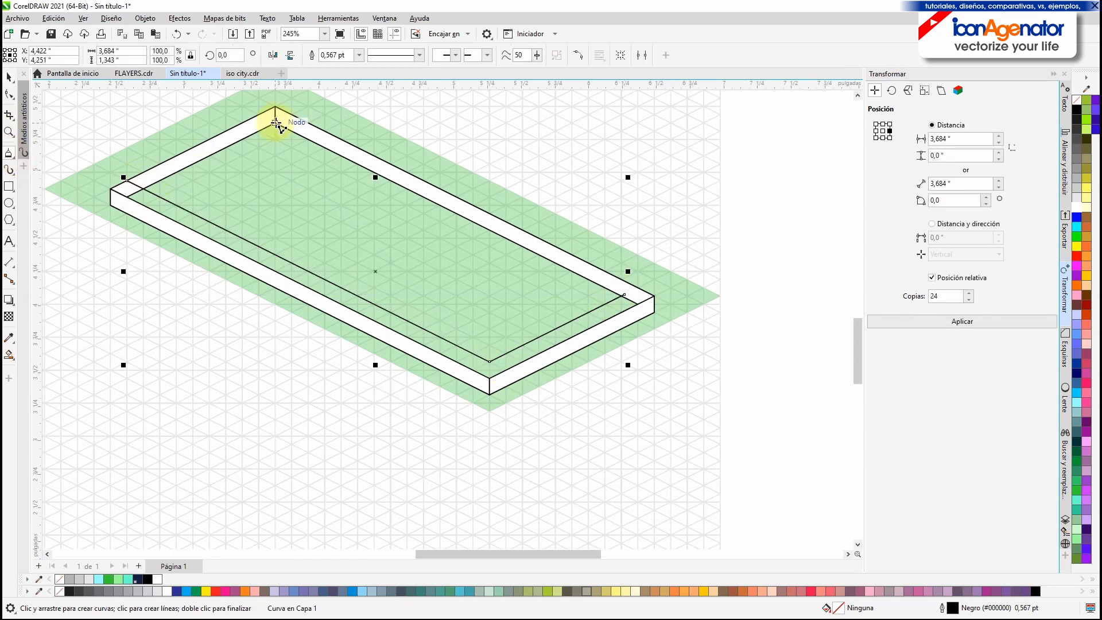
left_click(8, 93)
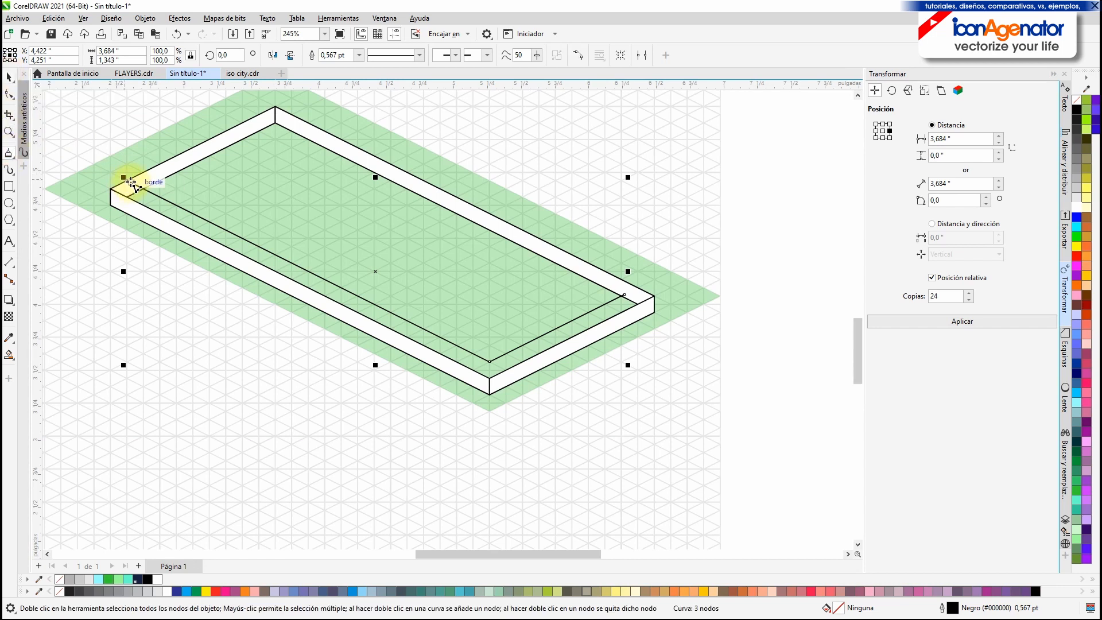
key("Delete")
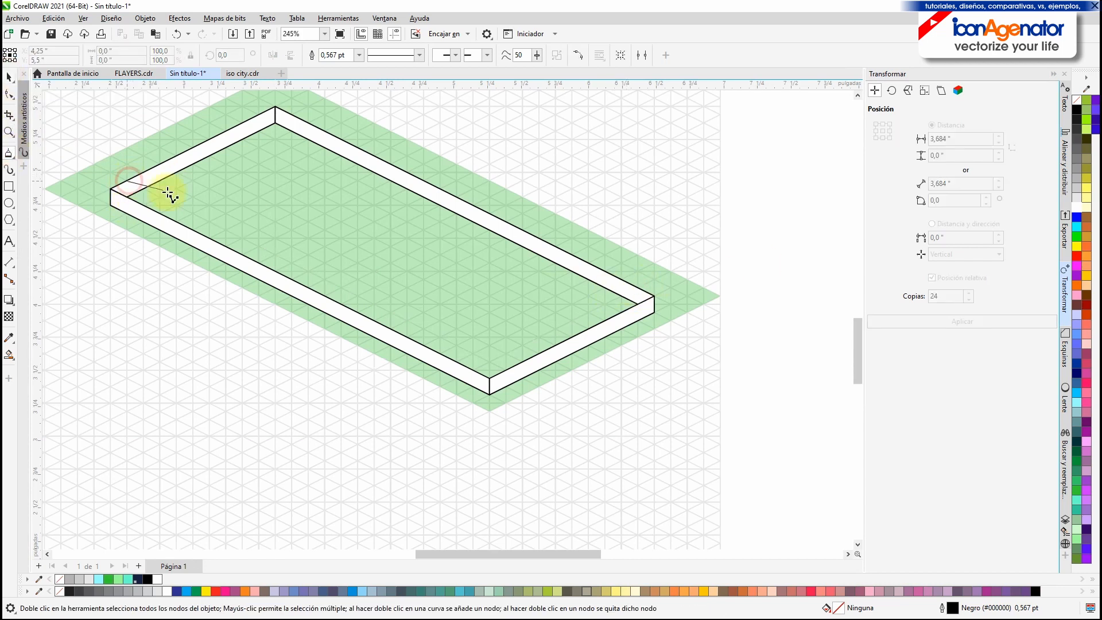
Draw a closed L-shaped top face about 4.03 by 1.47 inches along the lower-left and lower-right walls and fill it white
left_click(489, 361)
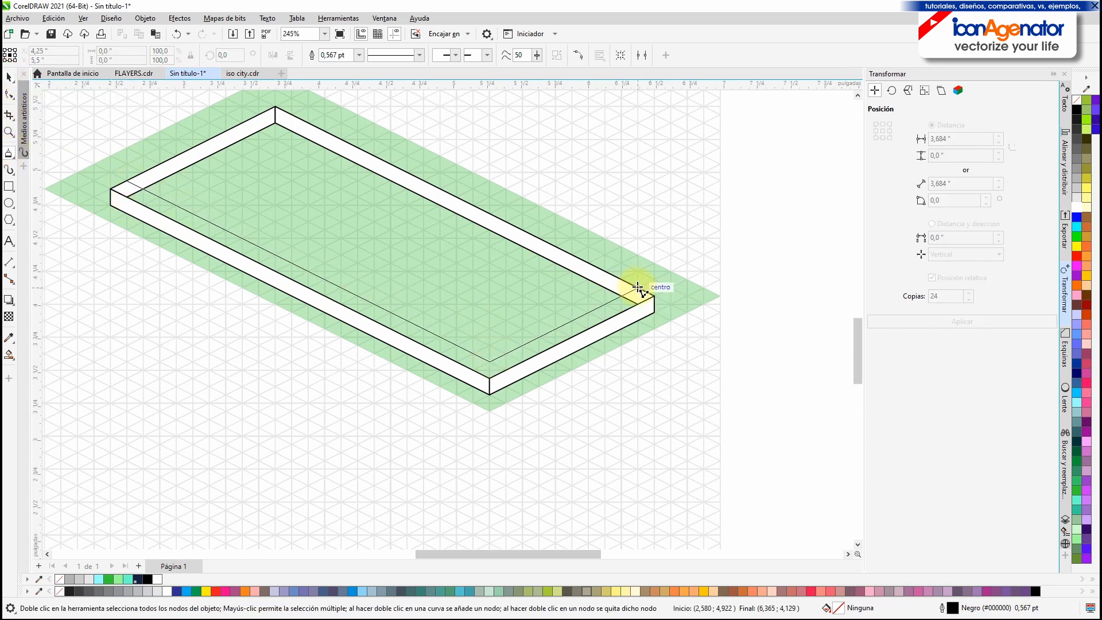
left_click(656, 297)
left_click(489, 378)
left_click(110, 188)
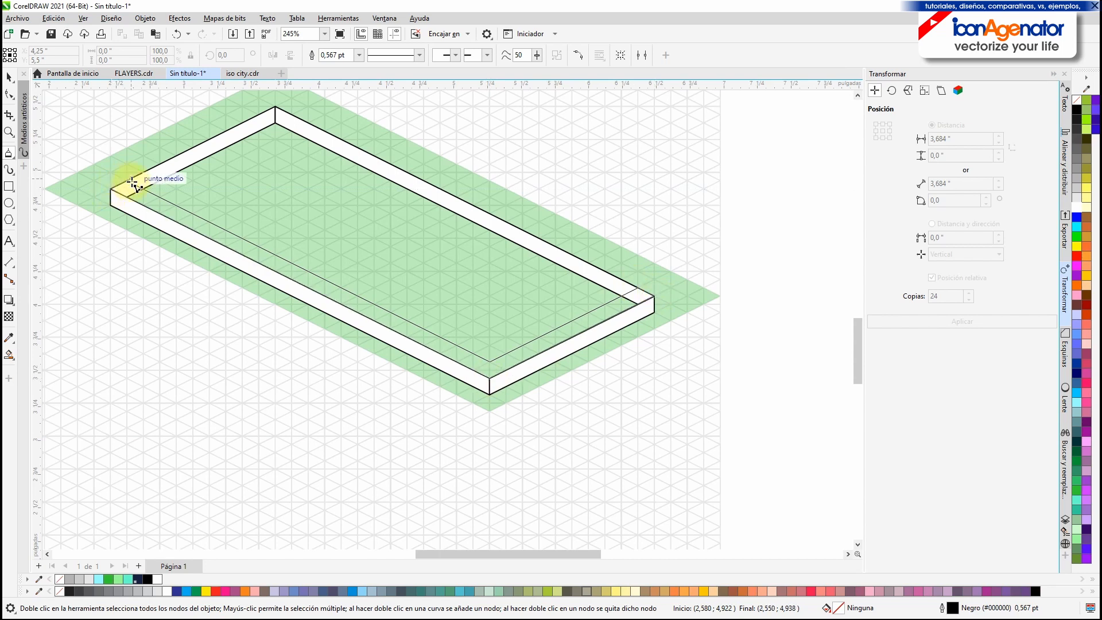
left_click(128, 181)
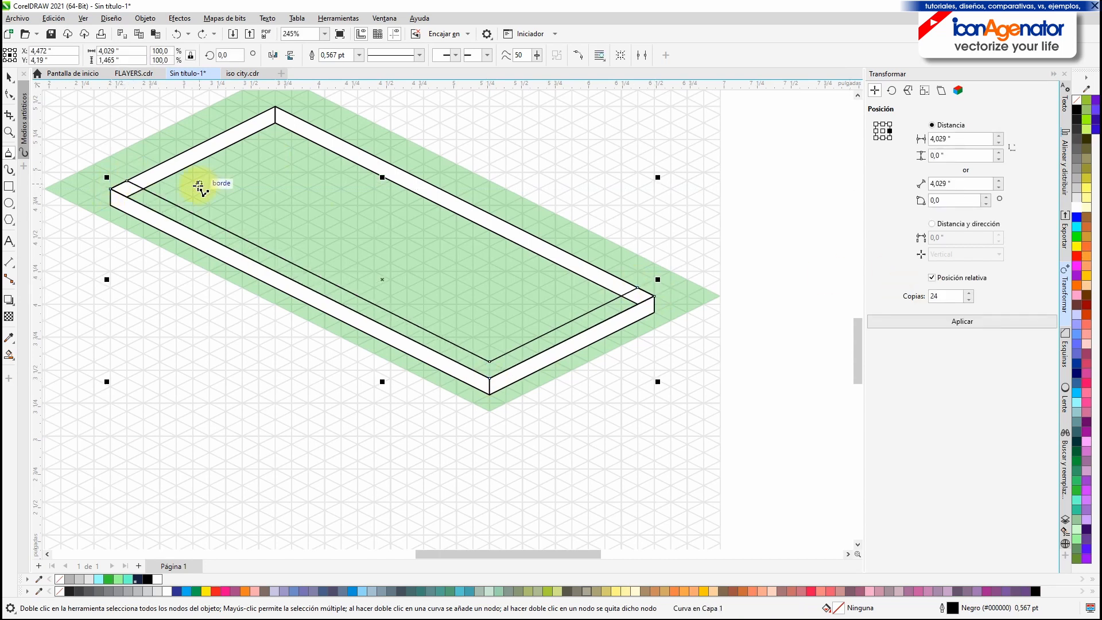
left_click_drag(1081, 210, 150, 191)
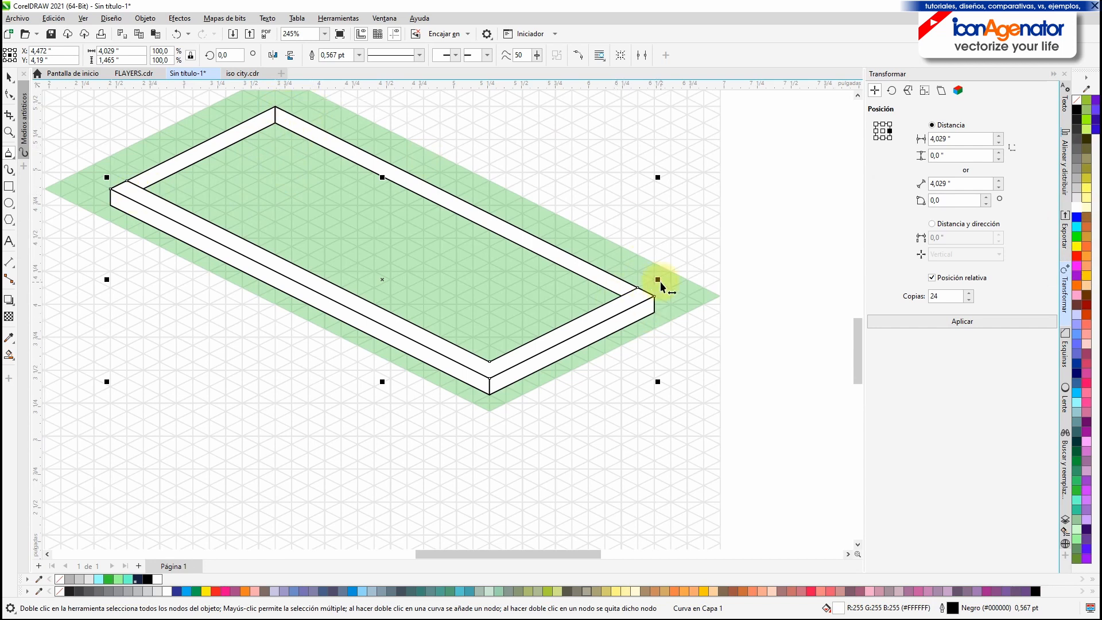
Draw a closed top-face strip along the outer edge of the upper-right wall and fill it white
left_click(276, 106)
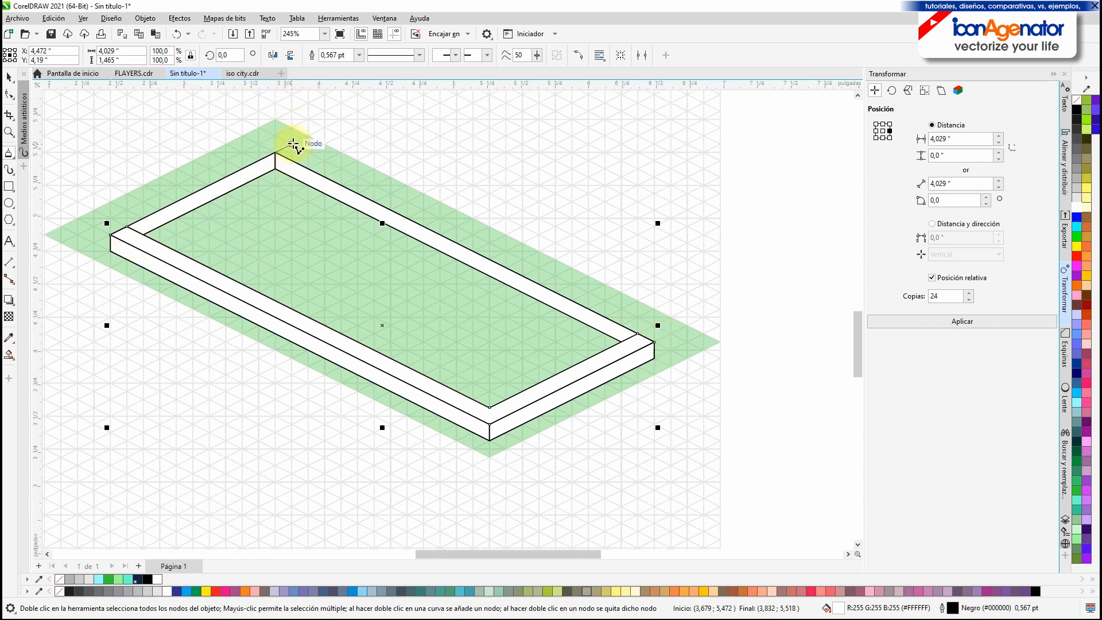
left_click(292, 144)
double_click(656, 342)
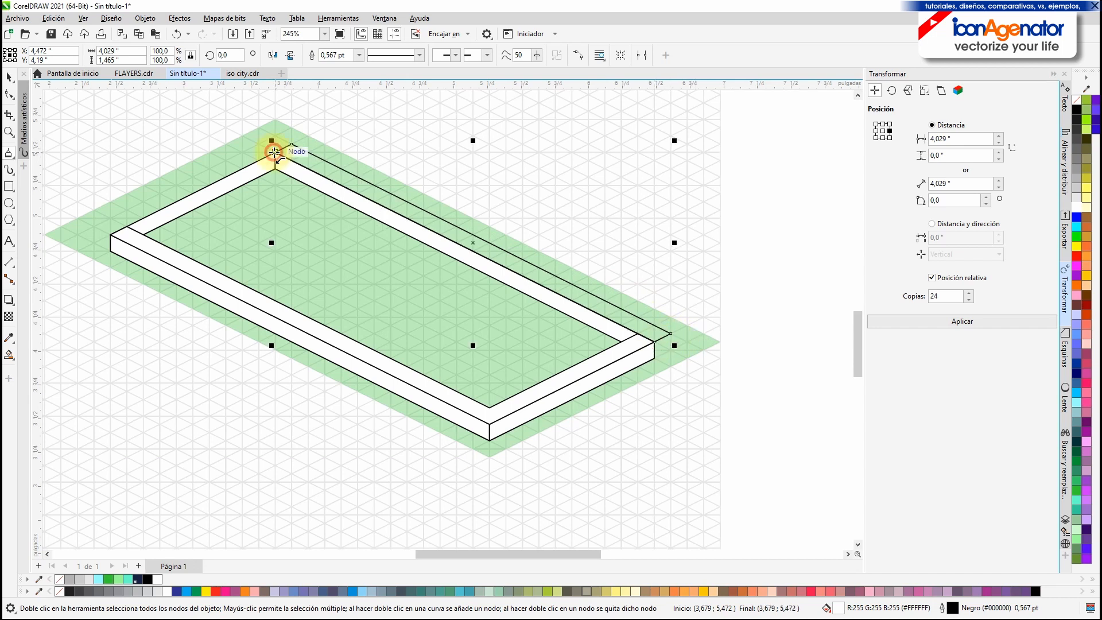
scroll(396, 218, "right", 3)
key("Escape")
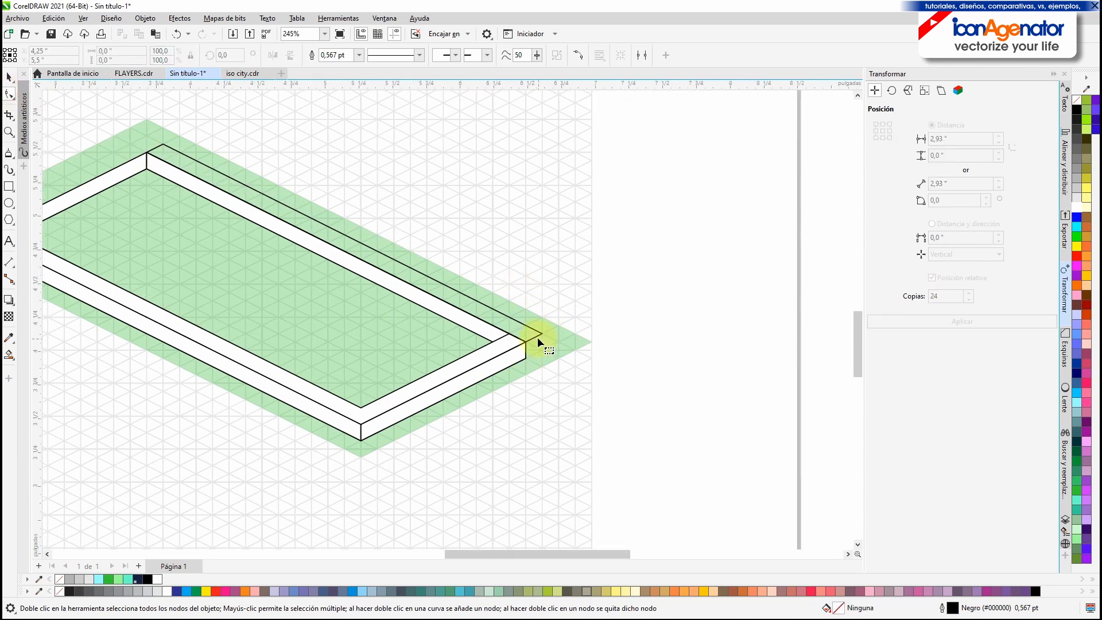
left_click(532, 338)
Move the original L-shaped wall's inner node onto the frame's inner right corner
scroll(505, 430, "down", 1)
scroll(582, 365, "up", 2)
scroll(581, 361, "up", 1)
left_click(545, 349)
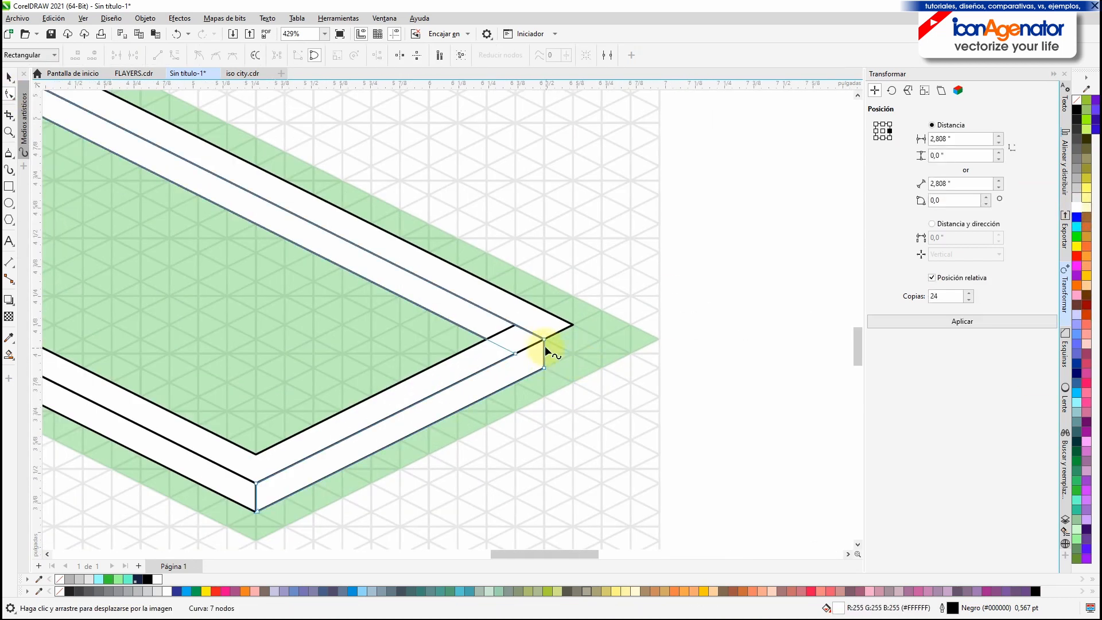
left_click_drag(515, 353, 488, 340)
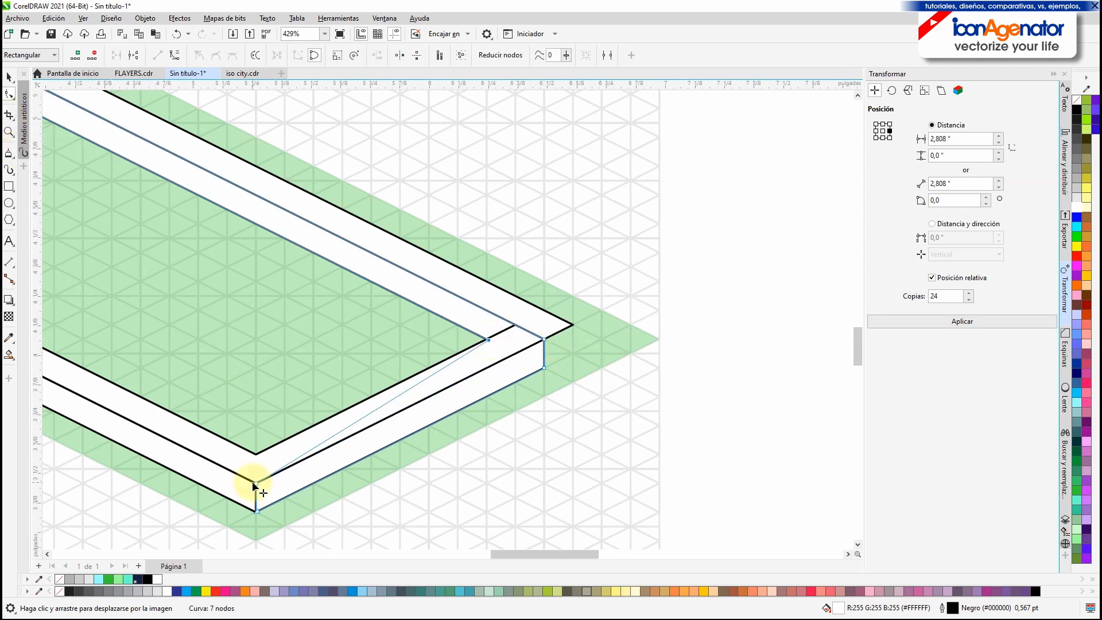
Draw a closed end face about 0.12 by 0.18 inches below the top strip at the frame's right corner
left_click(9, 155)
left_click(572, 325)
left_click(572, 353)
double_click(544, 368)
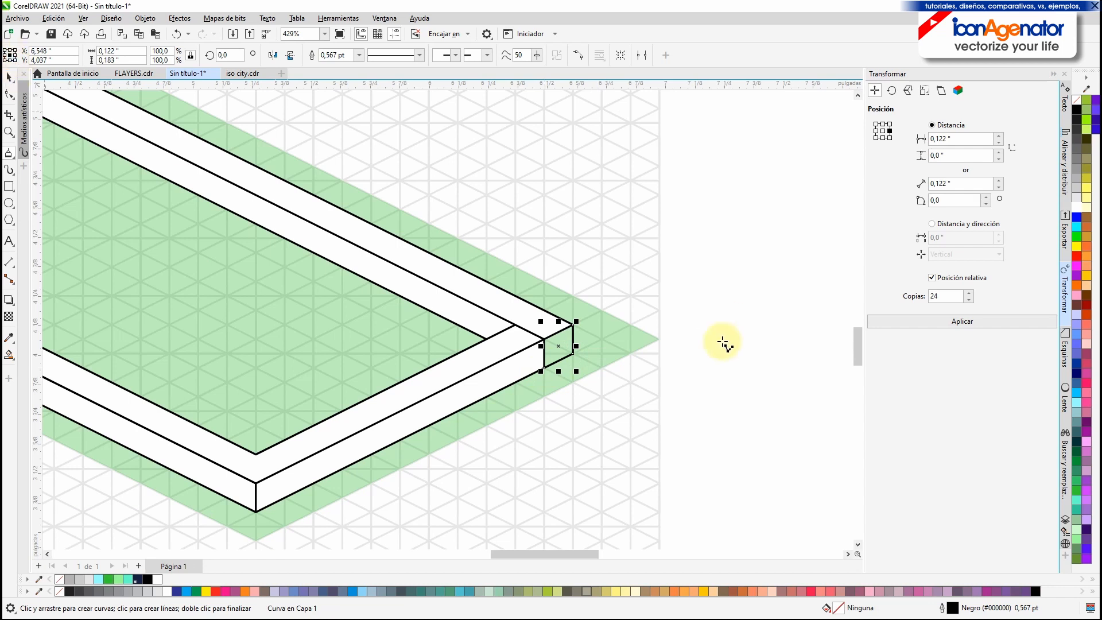
key("Escape")
scroll(290, 287, "down", 3)
scroll(320, 273, "up", 4)
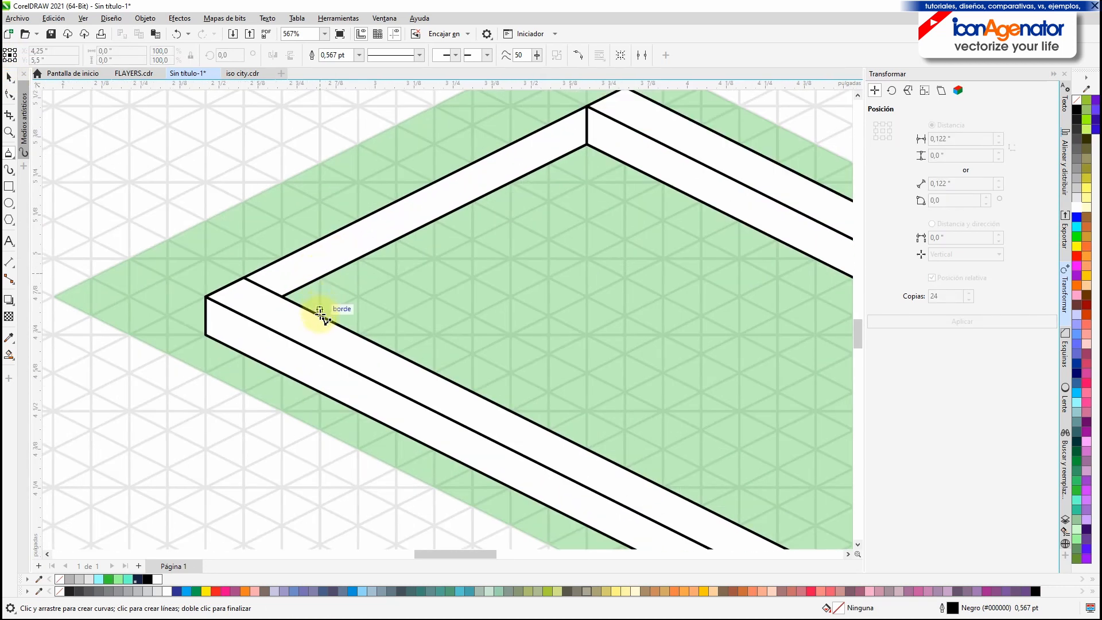
left_click(320, 315)
double_click(622, 163)
key("Escape")
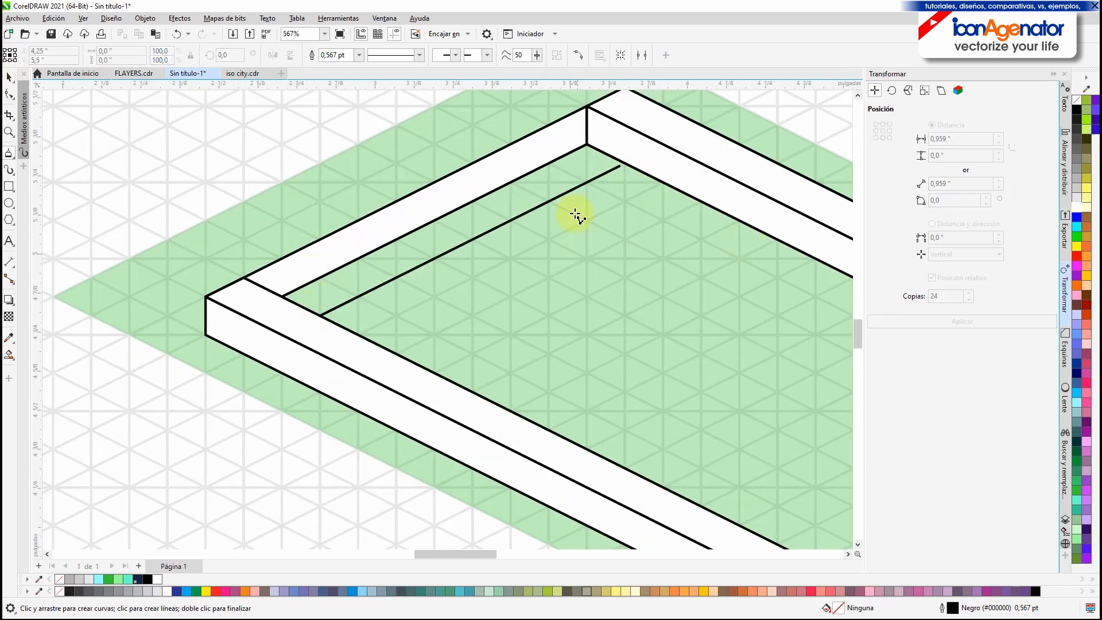
key("space")
scroll(510, 225, "down", 1)
scroll(510, 225, "down", 3)
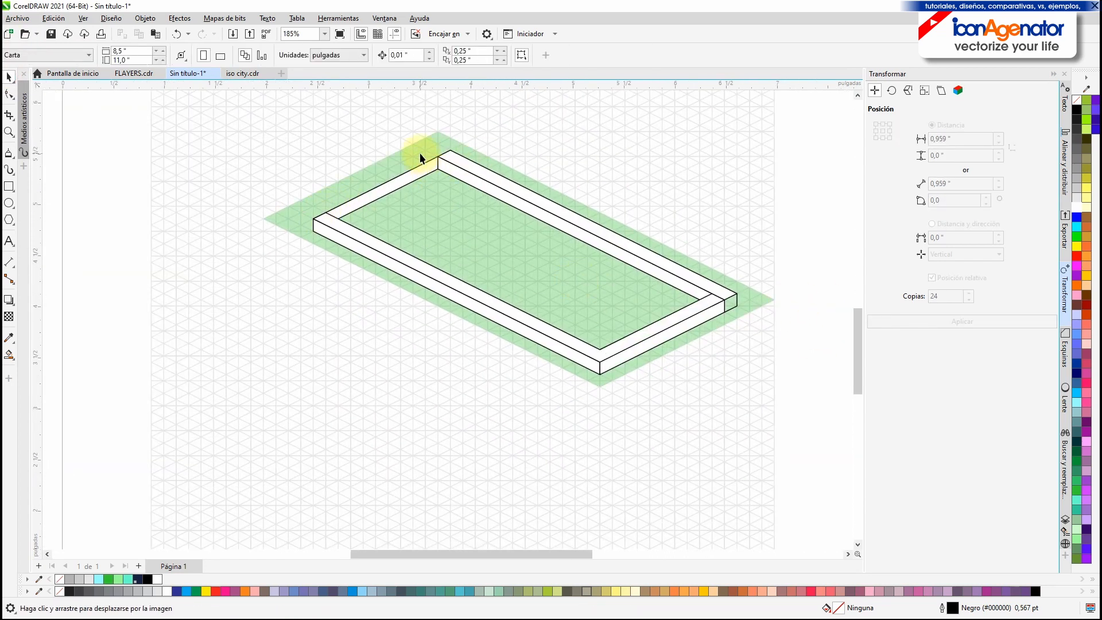
Draw an outline about 1.48 by 0.86 inches along the upper-left wall's outer edge, including the vertical end face at the left corner
scroll(419, 152, "up", 3)
key("space")
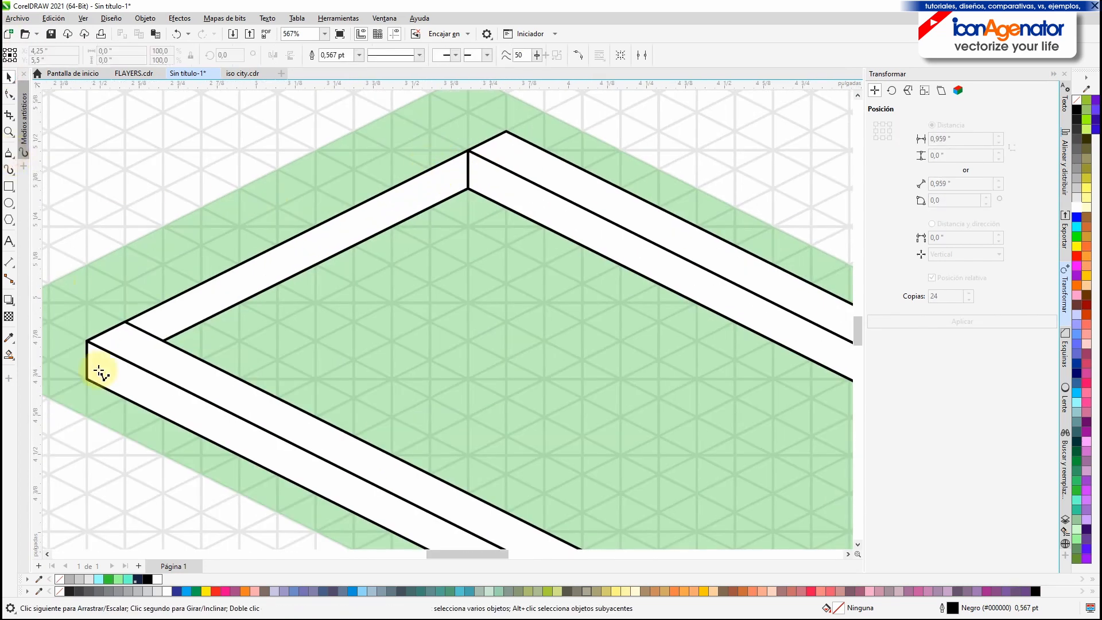
left_click(88, 379)
left_click(145, 322)
left_click(564, 112)
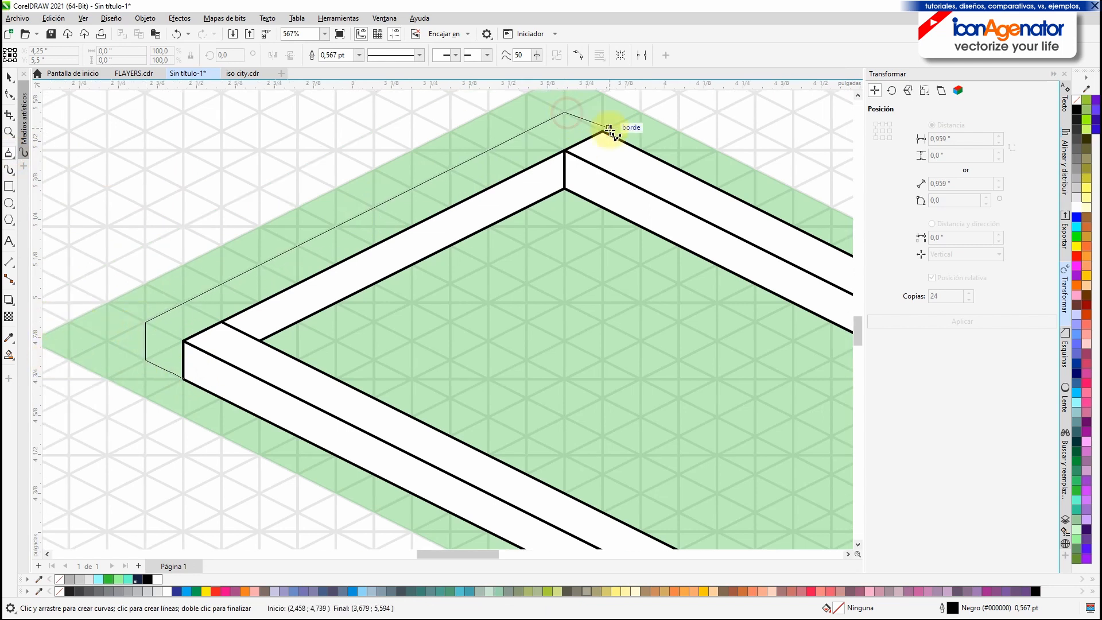
left_click(603, 131)
left_click(181, 380)
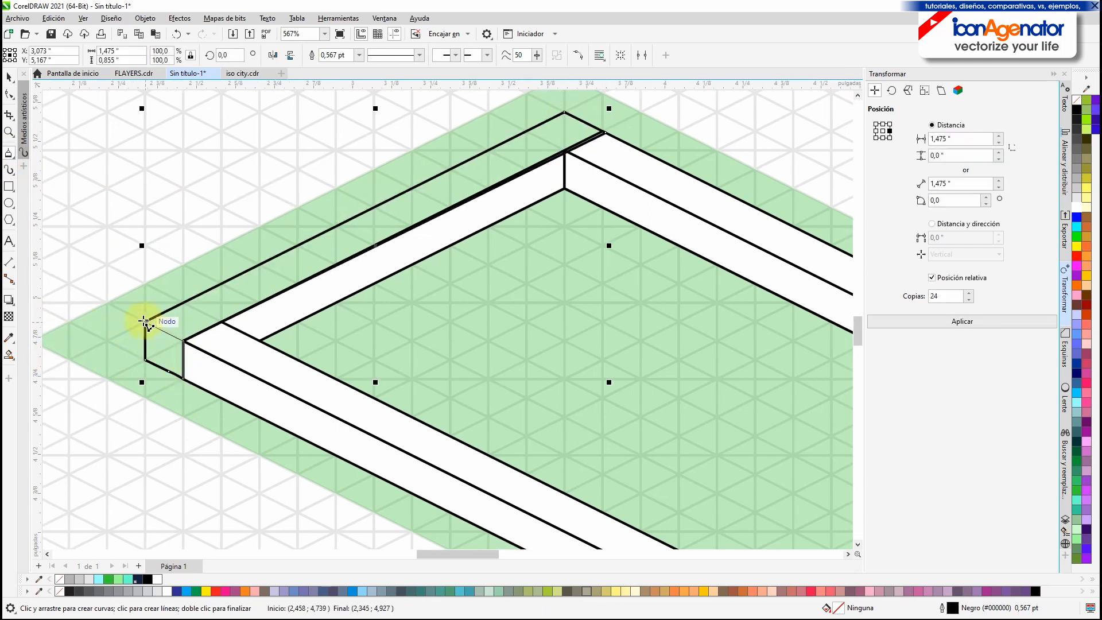
Draw a short dividing line above the left end face and fill the upper-left strip white
double_click(145, 322)
left_click(8, 77)
left_click(1077, 213)
left_click(492, 157)
left_click(1076, 207)
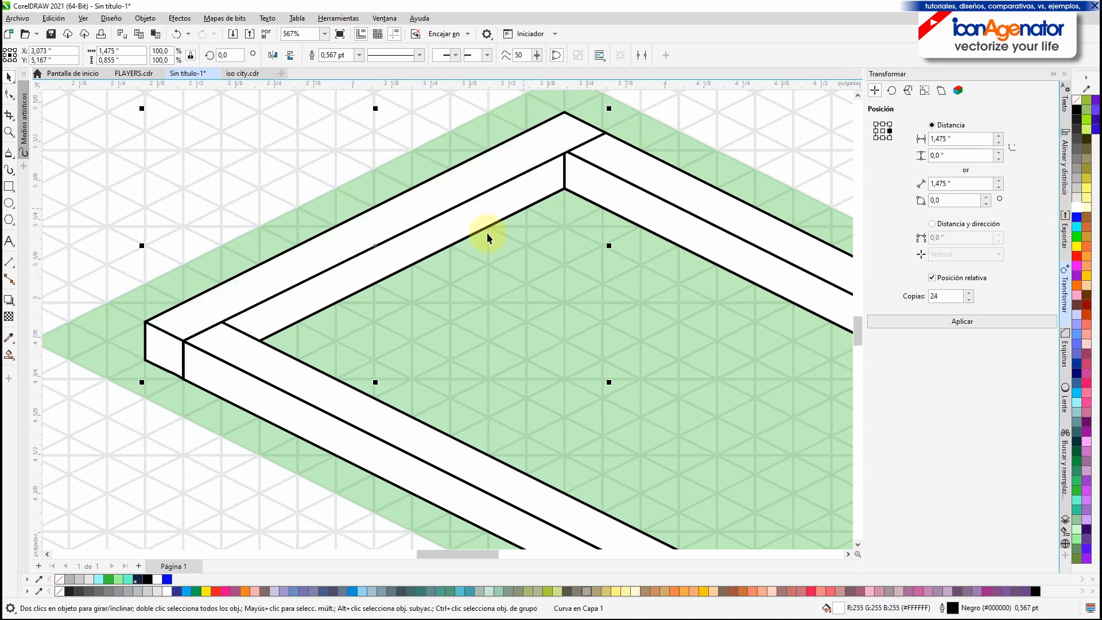
Delete the unfilled end face at the frame's right corner
left_click(637, 253)
scroll(637, 254, "down", 3)
left_click_drag(637, 254, 436, 241)
scroll(719, 370, "up", 2)
left_click(711, 372)
scroll(711, 370, "up", 5)
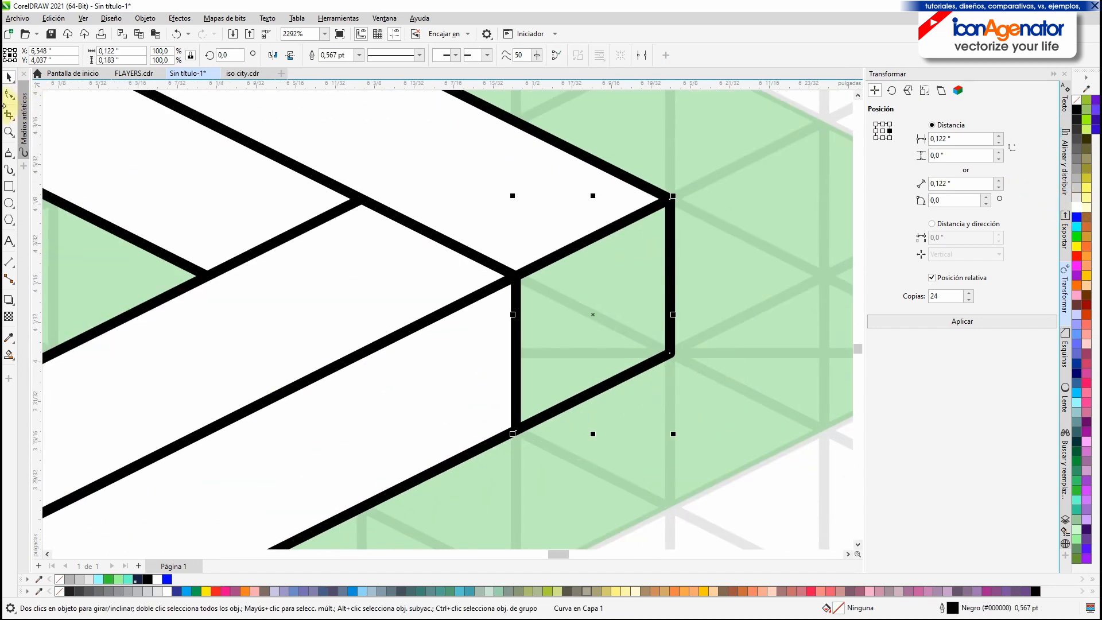
left_click(86, 128)
Draw a closed four-sided end face about 0.12 by 0.18 inches at the frame's right corner
key("space")
left_click(518, 279)
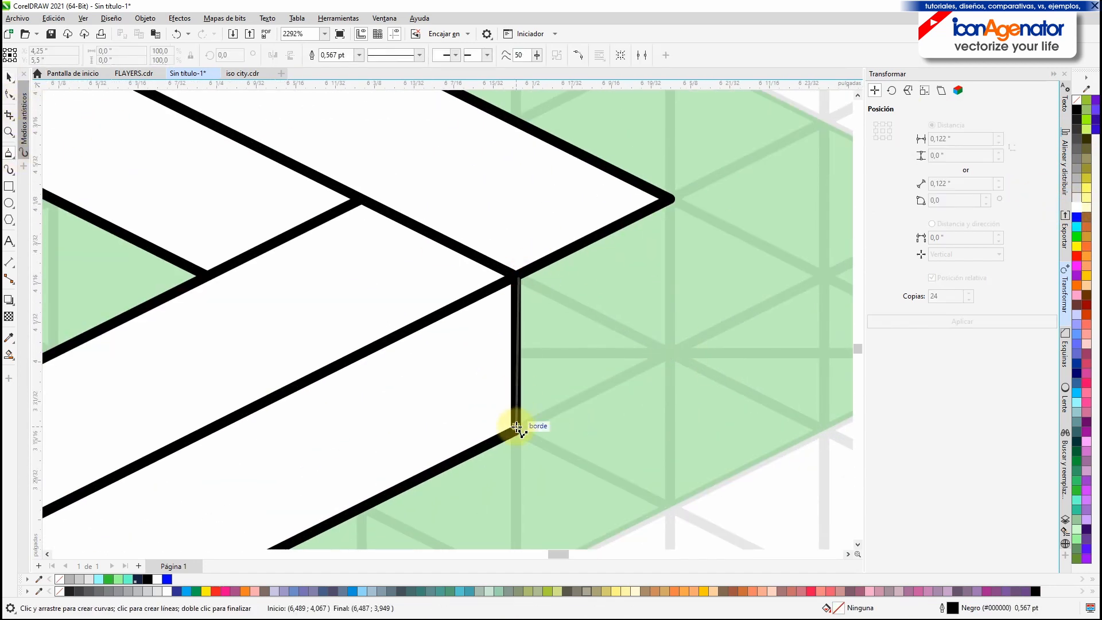
left_click(515, 427)
left_click(669, 352)
left_click(669, 199)
left_click(518, 278)
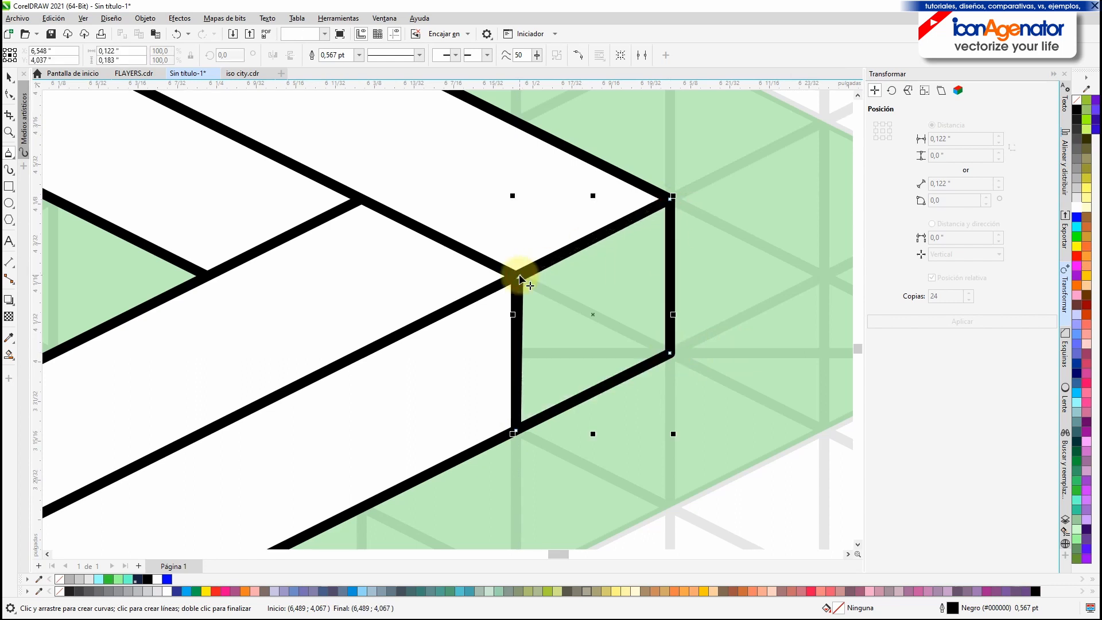
Fill the right end face white and give it a black outline
left_click(1077, 207)
right_click(1077, 100)
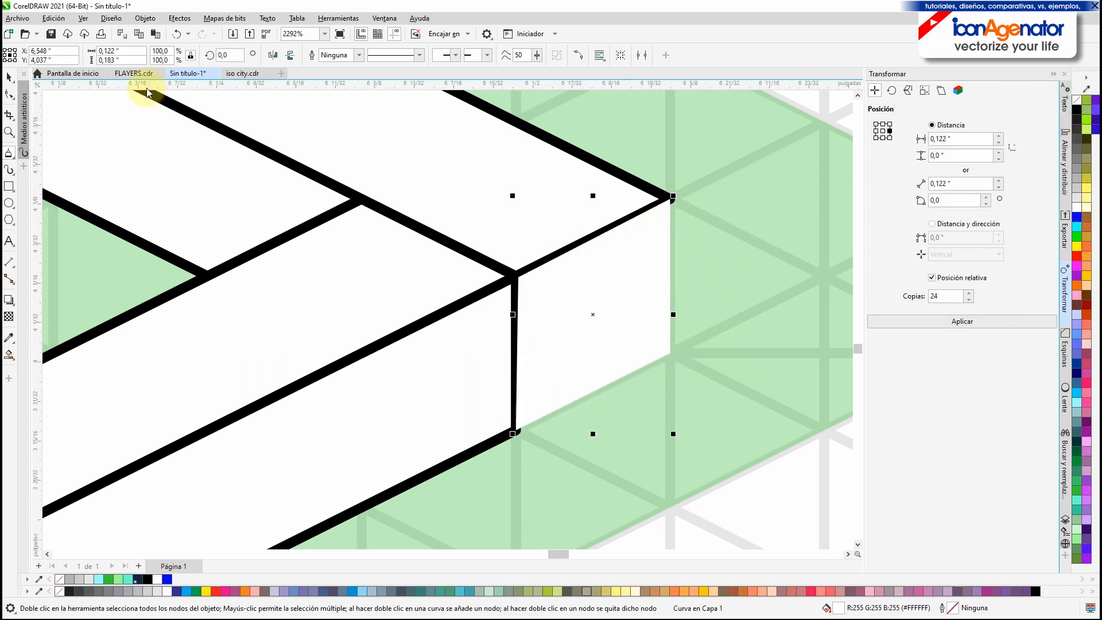
right_click(1078, 109)
key("space")
scroll(501, 307, "down", 5)
left_click(625, 287)
Draw a closed parallelogram about 3.54 by 1.77 inches over the area inside the frame and fill it blue (#00CCFF)
left_click_drag(298, 303, 407, 352)
scroll(413, 322, "up", 2)
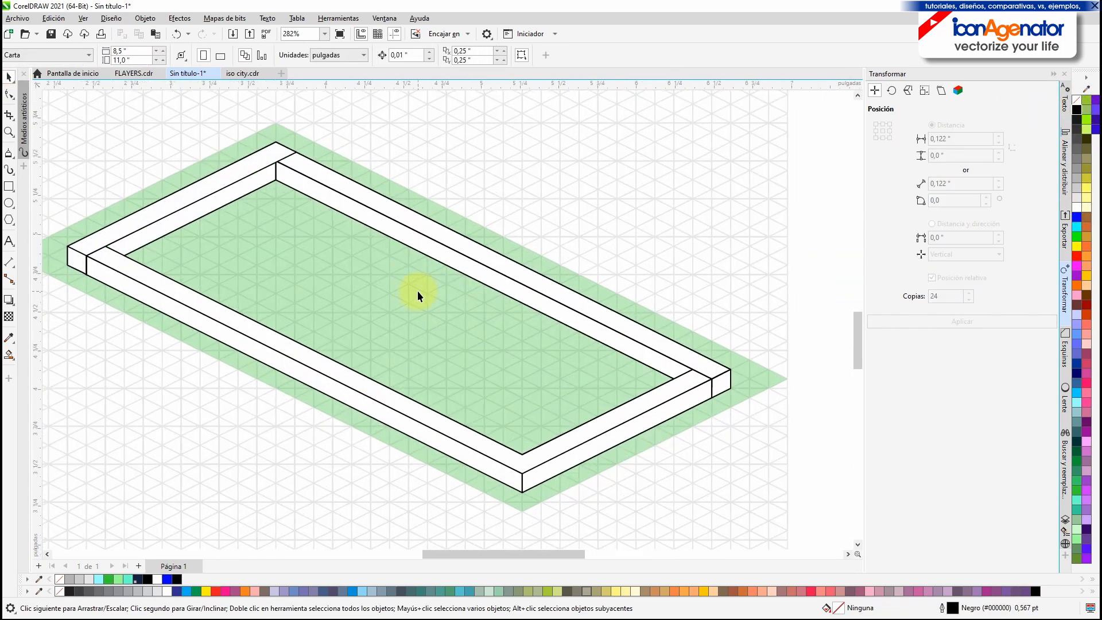
left_click(12, 153)
left_click(275, 180)
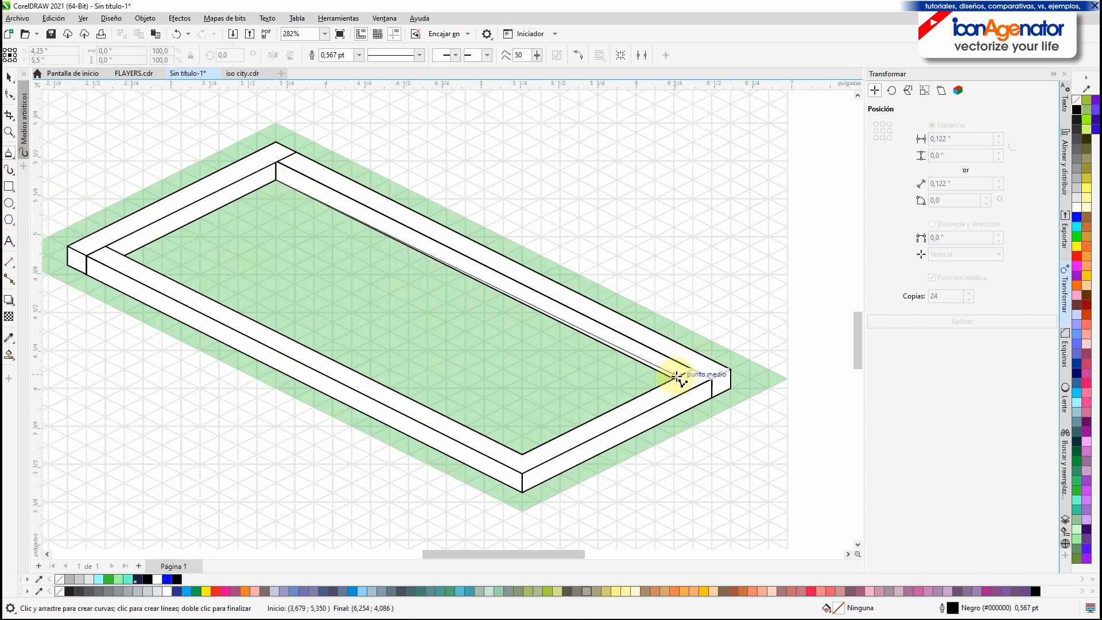
left_click(523, 454)
left_click(124, 254)
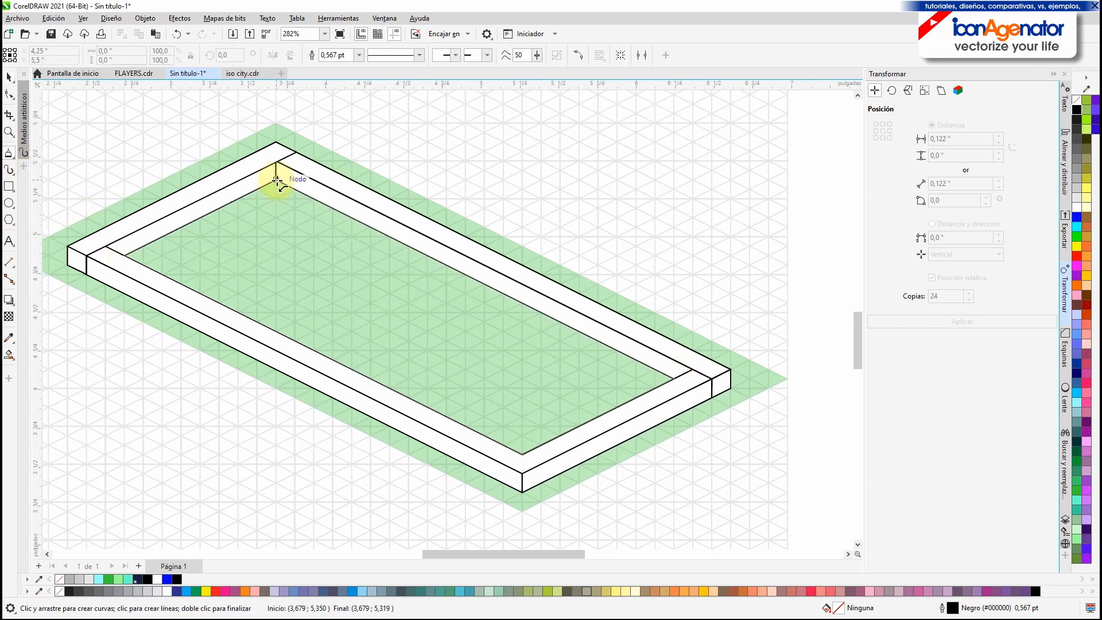
left_click(275, 180)
key("space")
scroll(509, 336, "up", 1)
left_click(1076, 392)
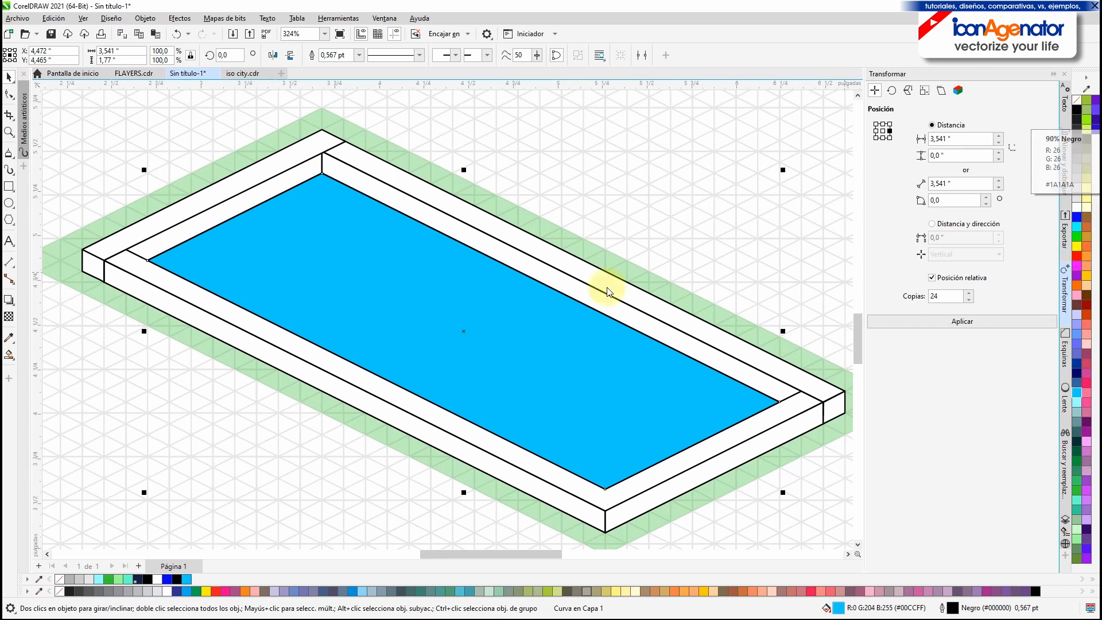
Apply a uniform transparency to the blue water shape so the grid shows through
left_click(9, 316)
left_click_drag(440, 502, 452, 503)
left_click(9, 96)
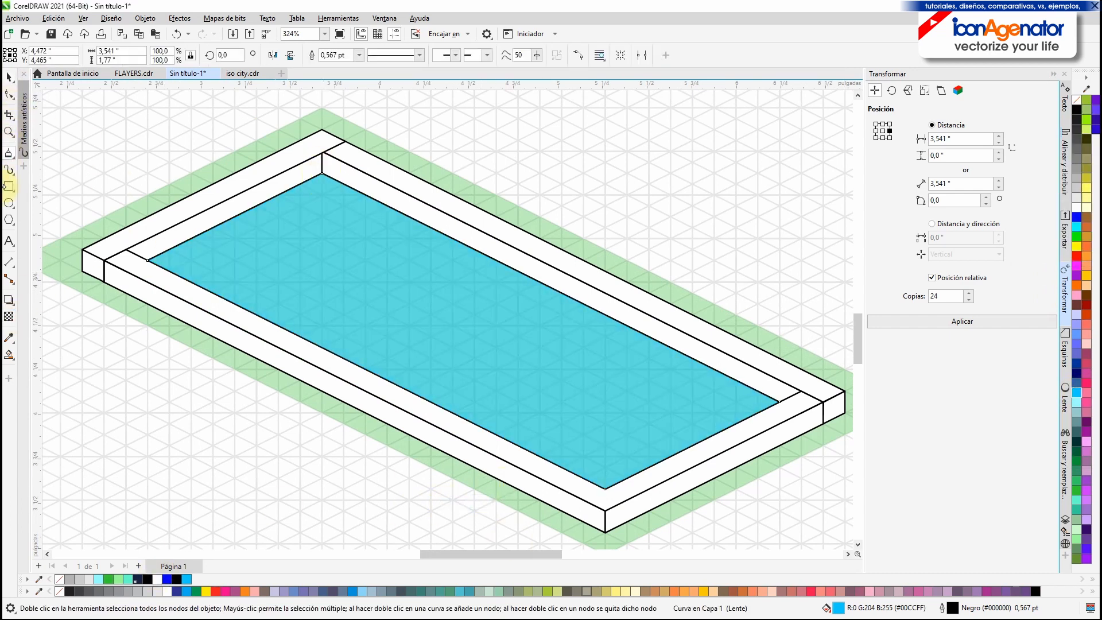
Draw the pool-floor outline about 3.18 by 1.77 inches inside the frame, with a vertical edge dropping from the rear inner corner
left_click_drag(321, 175, 323, 240)
left_click(323, 240)
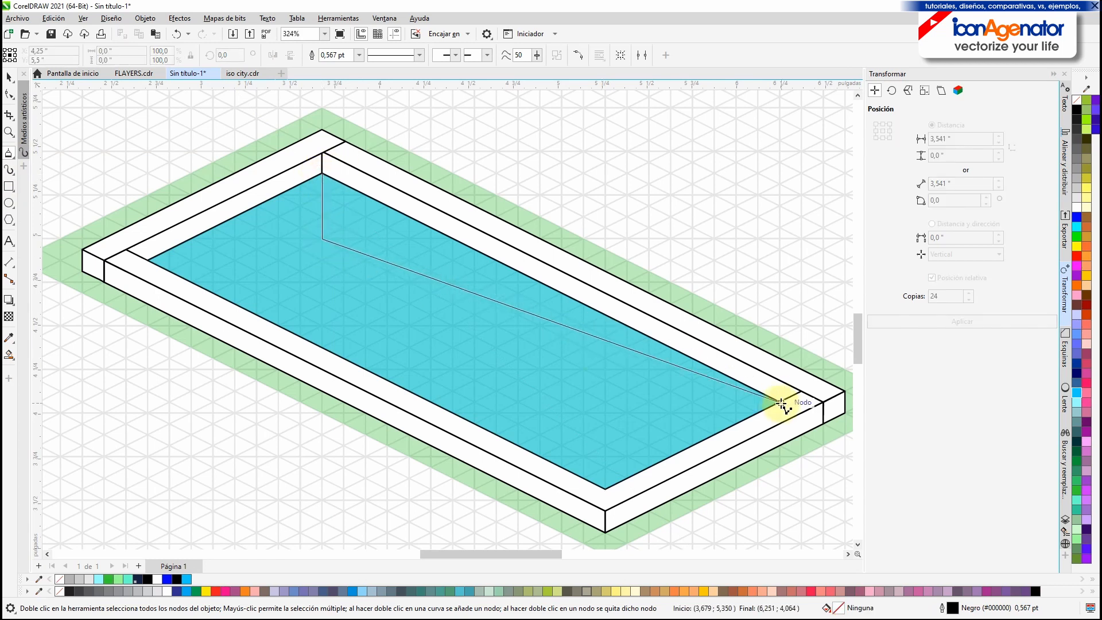
left_click(606, 489)
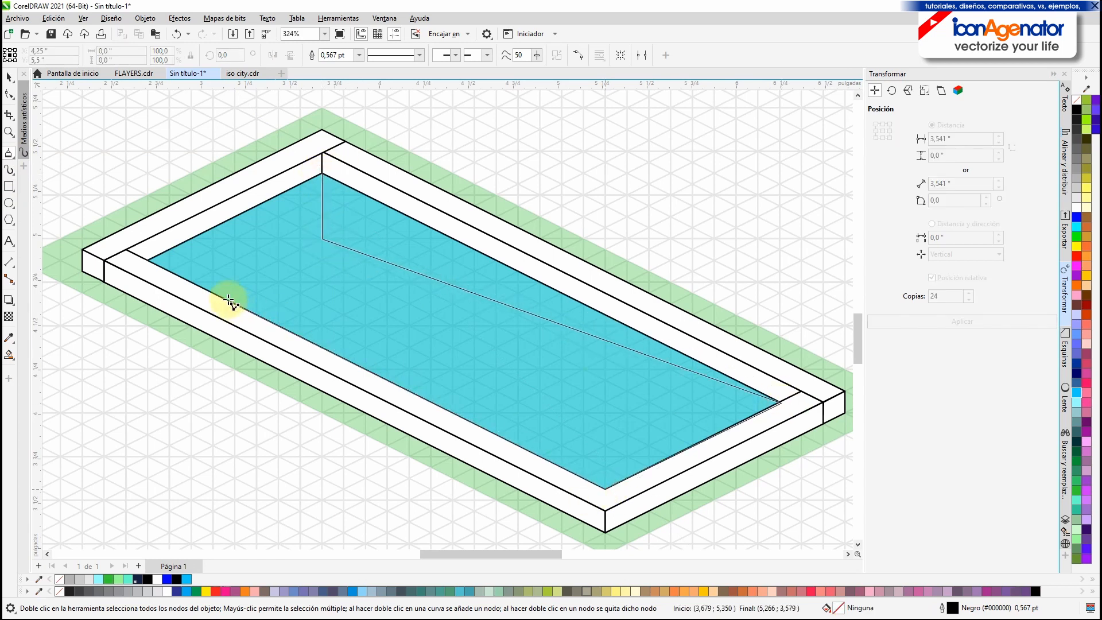
left_click(214, 291)
left_click(322, 240)
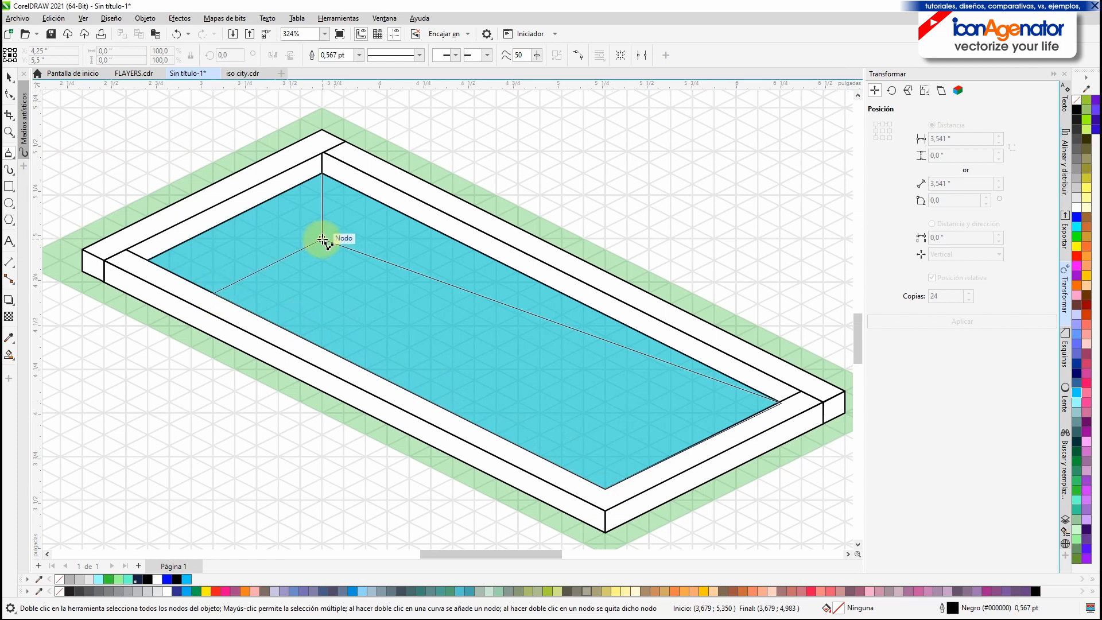
left_click(10, 76)
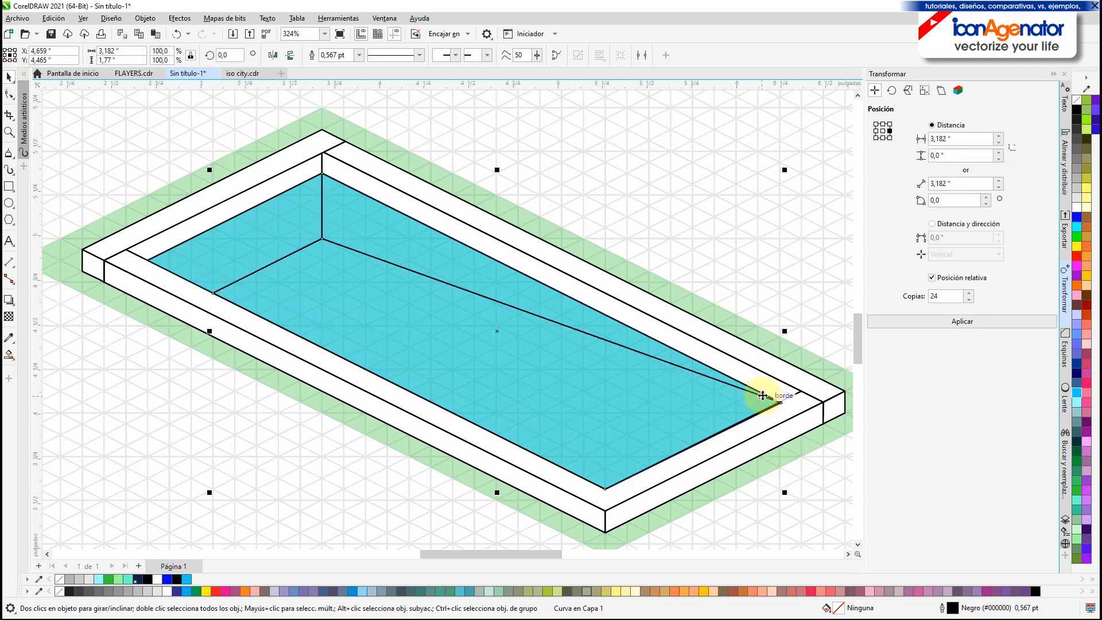
Adjust the floor outline's right-hand node to meet the pool's right inner corner
double_click(766, 397)
left_click_drag(781, 403, 779, 401)
key("space")
Move the floor outline aside from the pool and smart-fill its closed floor area with dark navy (PANTONE 2767 C)
scroll(457, 383, "down", 5)
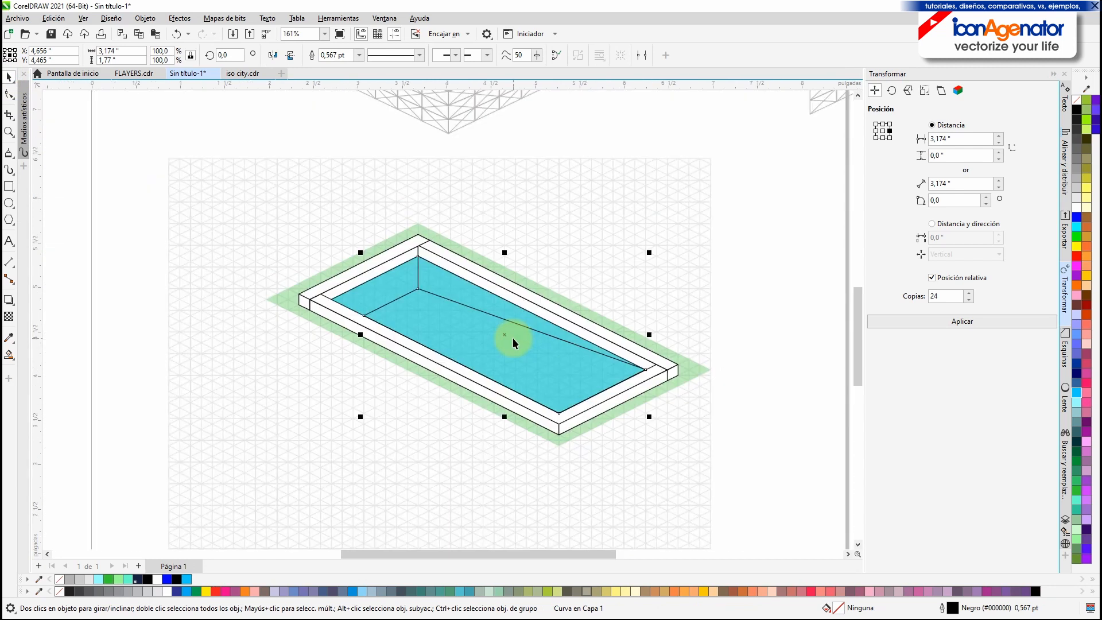
left_click_drag(507, 331, 771, 345)
left_click(8, 354)
left_click(799, 341)
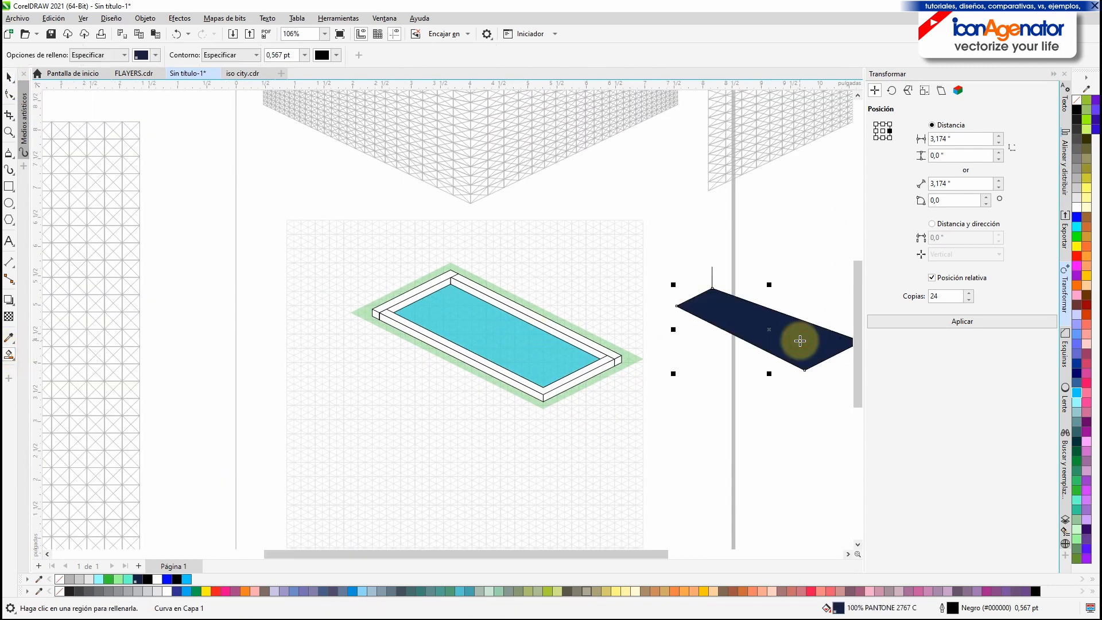
Select the floor outline with its navy fill and move both back into place inside the pool frame
left_click(8, 79)
left_click_drag(660, 250, 854, 396)
left_click_drag(631, 267, 370, 285)
key("Escape")
left_click(427, 351)
Move the right corner node of the floor outline and its fill inward along the pool's front-right edge, making the floor narrower
scroll(450, 371, "up", 5)
key("F10")
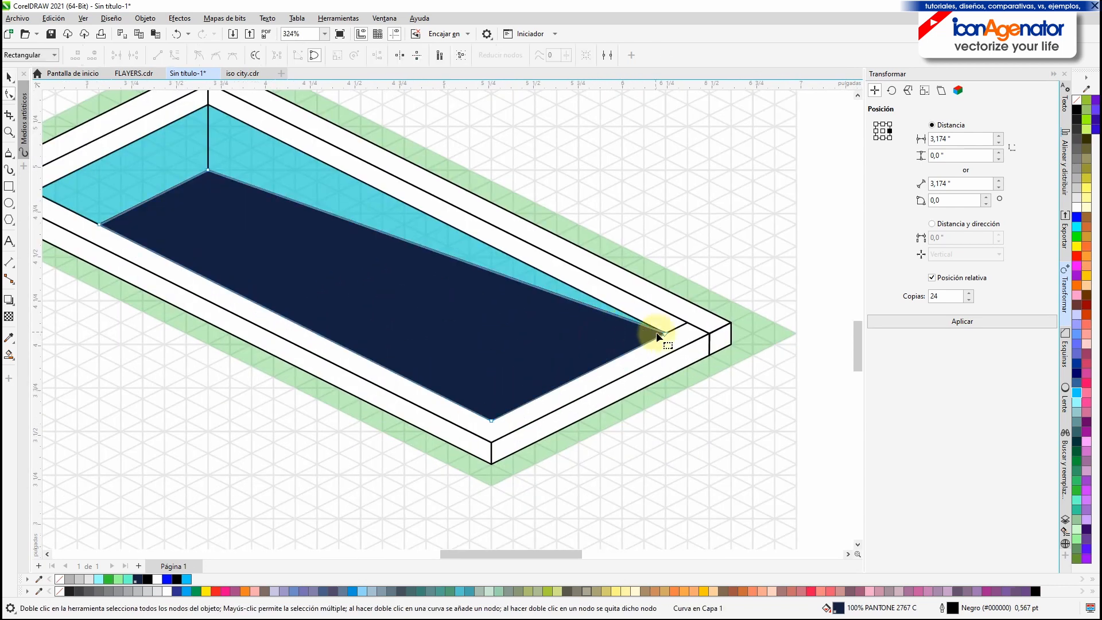
left_click_drag(665, 333, 646, 345)
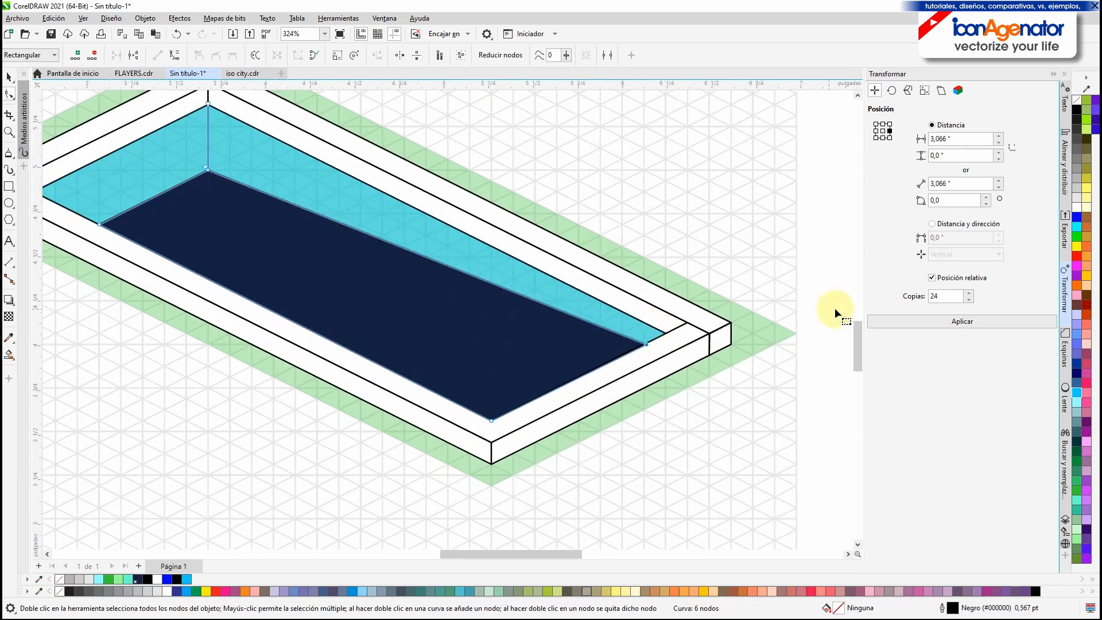
left_click(9, 79)
left_click(834, 346)
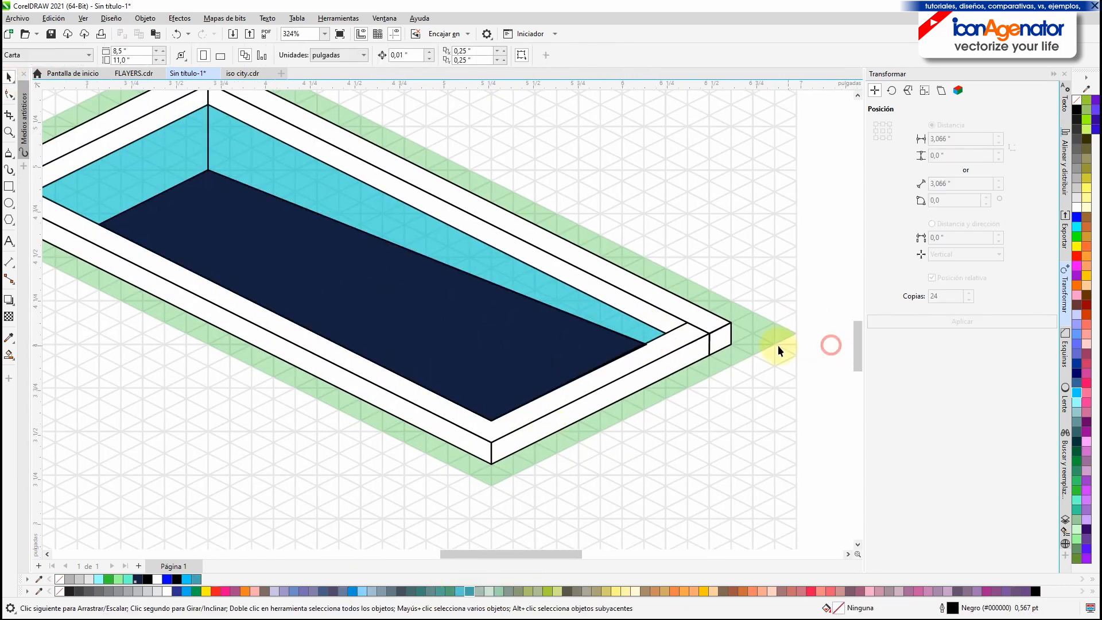
Recolour the pool floor to C60 M0 Y20 K20 and apply a linear gradient transparency fading towards the front corner
left_click(589, 351)
left_click(468, 592)
left_click(9, 316)
left_click_drag(182, 194, 492, 419)
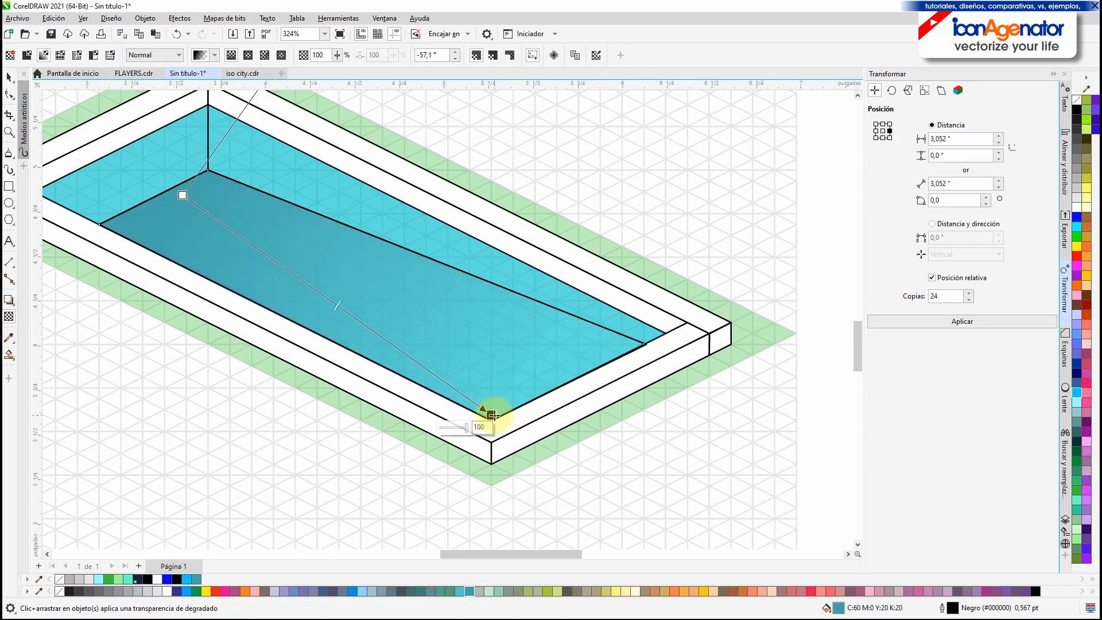
Try a linear gradient transparency across the blue water shape and return it to uniform transparency
left_click(167, 170)
left_click_drag(150, 165, 591, 388)
left_click(310, 438)
left_click(166, 146)
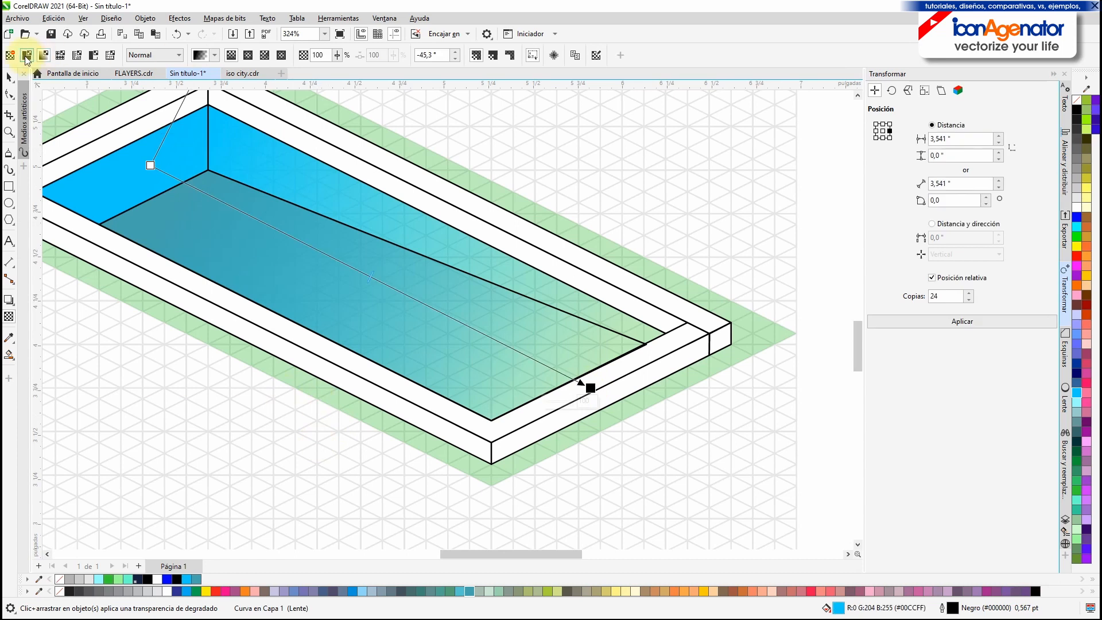
left_click(27, 55)
Reposition both ends of the pool floor's gradient transparency, starting it at the rear-left frame edge and ending it before the front corner
left_click(9, 77)
scroll(361, 336, "down", 1)
left_click(340, 313)
left_click(9, 316)
left_click_drag(182, 194, 159, 172)
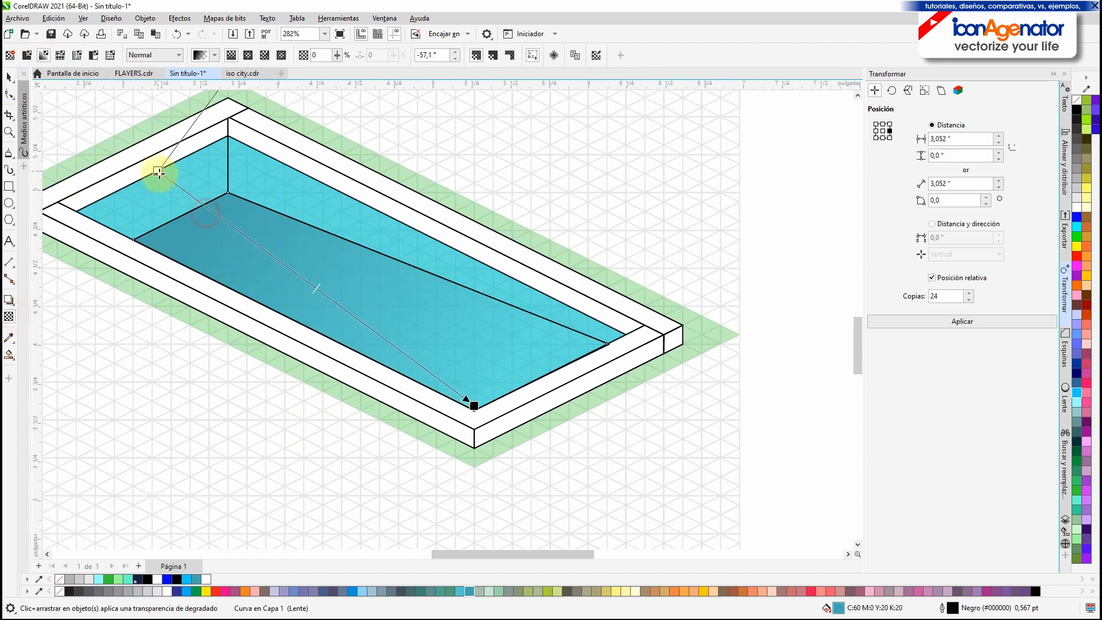
left_click_drag(475, 406, 455, 348)
left_click(9, 77)
left_click_drag(254, 299, 346, 349)
left_click(545, 221)
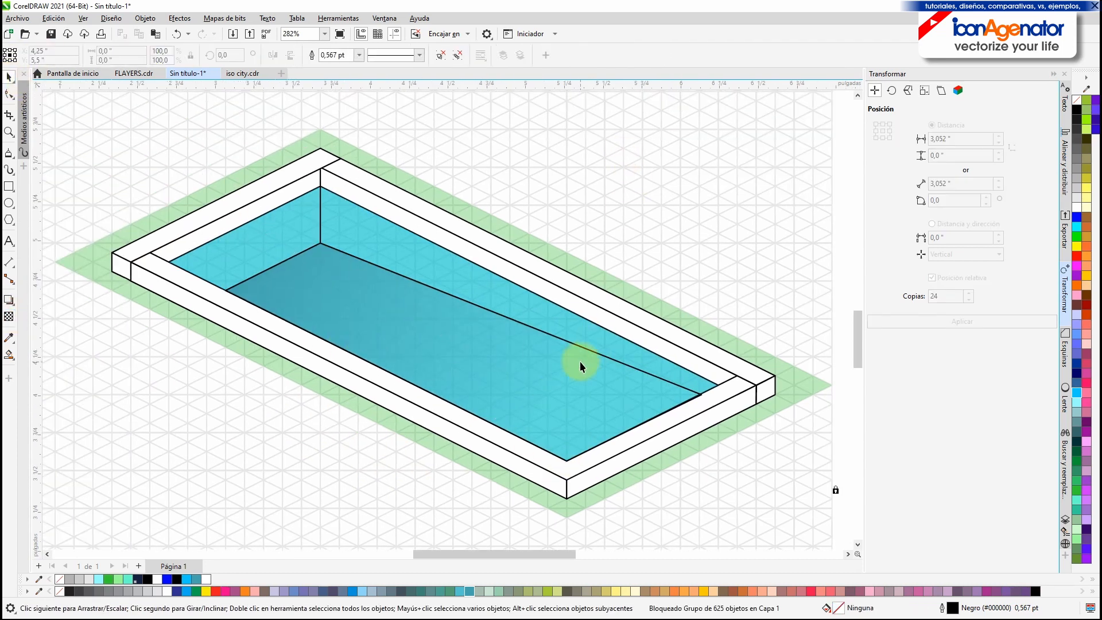
Recolour the green base to C40 M0 Y100 K0 and remove its transparency
left_click(580, 362)
scroll(639, 409, "down", 2)
left_click(639, 353)
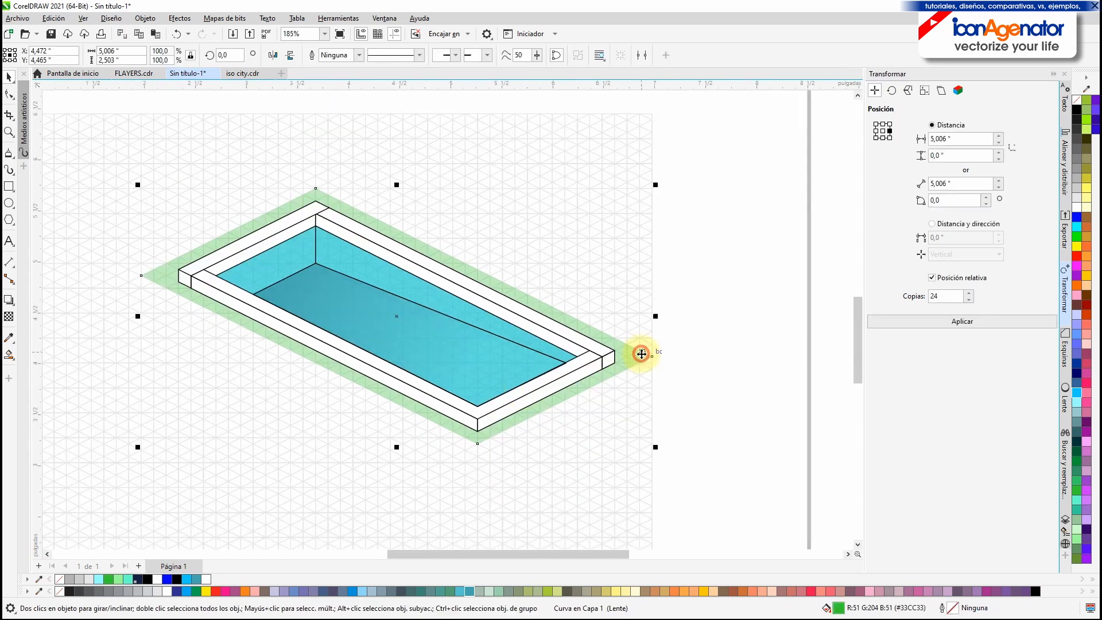
left_click(548, 591)
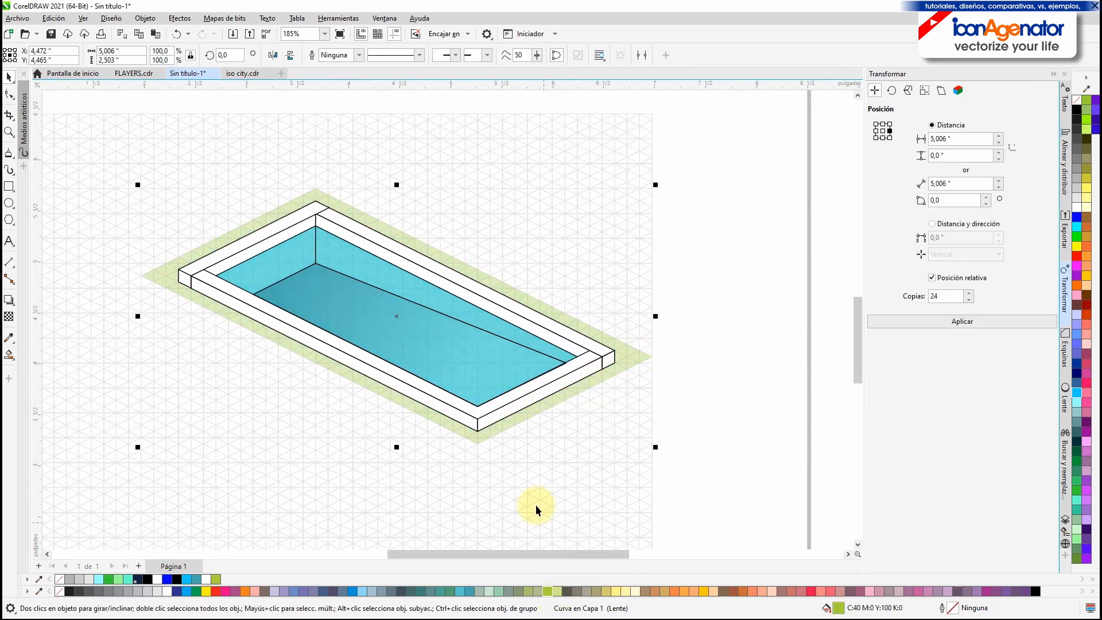
left_click(8, 317)
left_click(10, 55)
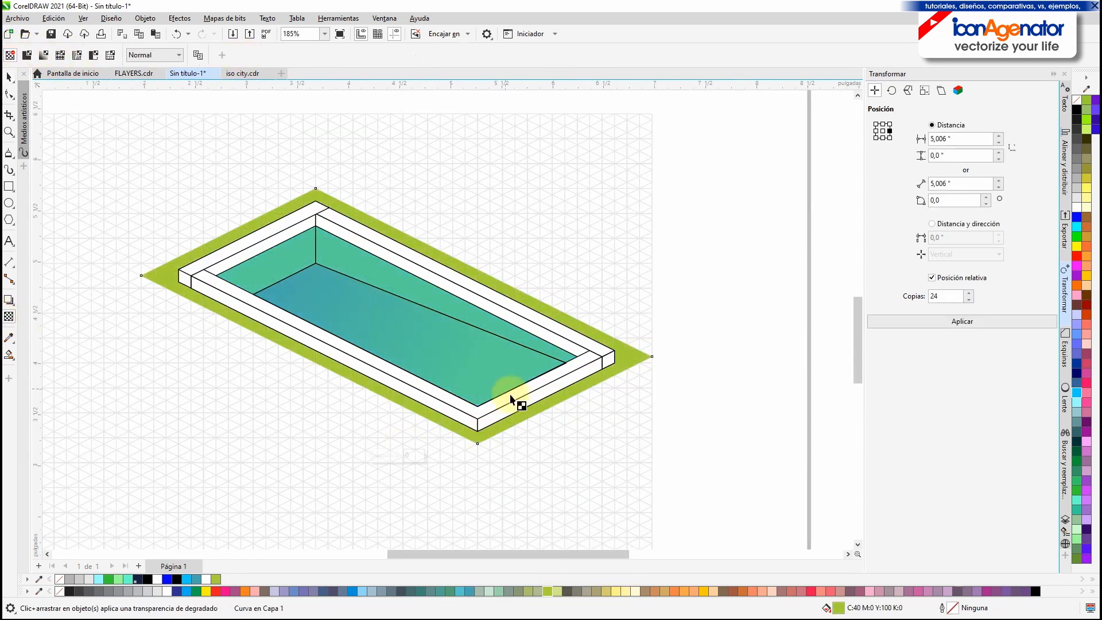
left_click(733, 295)
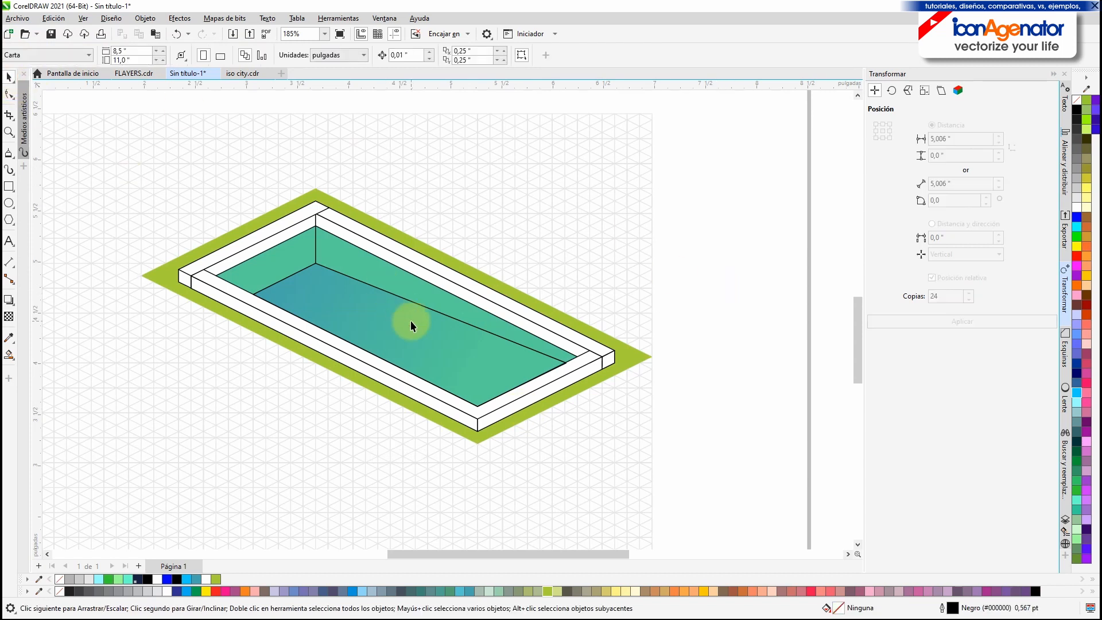
Bring the blue water shape in front of the floor and give it a long linear gradient transparency fading towards the front-right edge
left_click(389, 277)
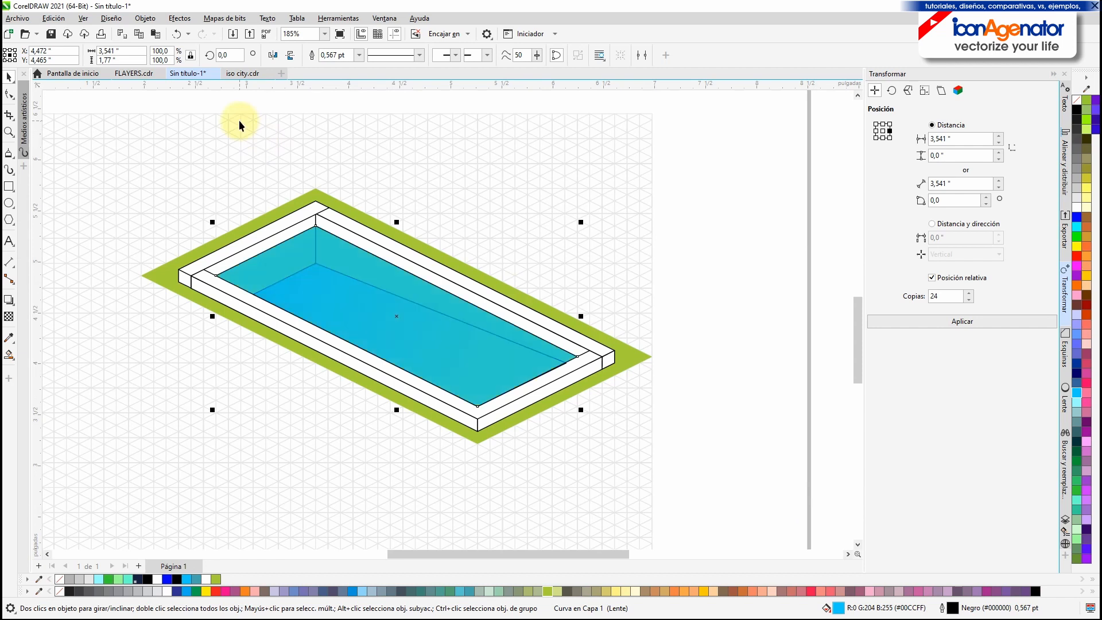
left_click(9, 316)
left_click_drag(264, 214, 566, 374)
left_click_drag(264, 214, 223, 148)
left_click_drag(566, 374, 541, 409)
left_click(683, 392)
left_click(9, 78)
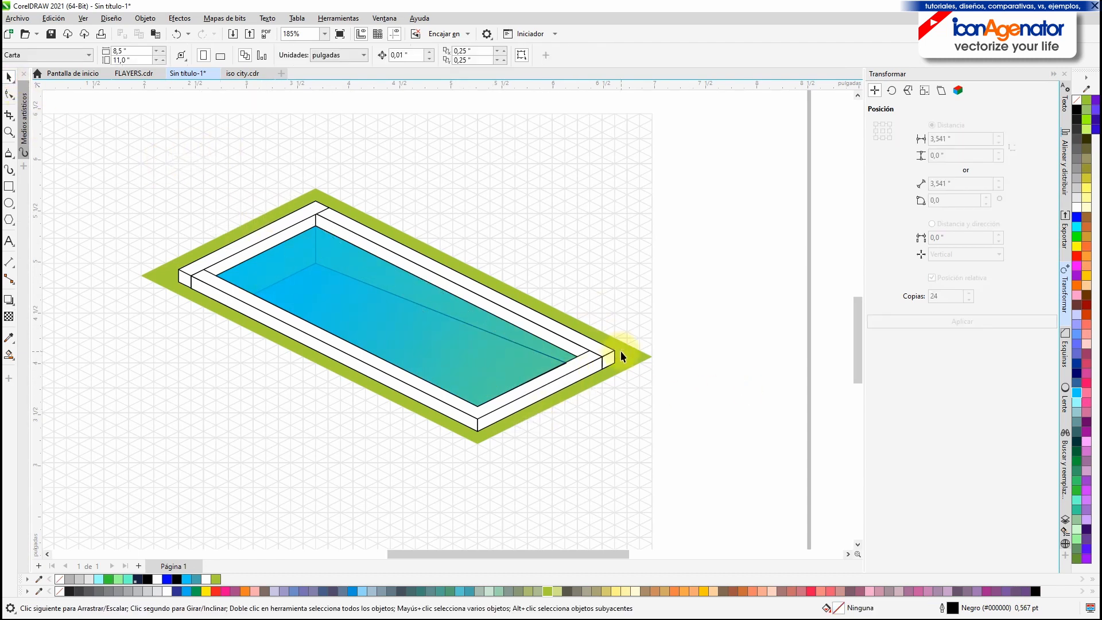
left_click(621, 356)
left_click(8, 355)
left_click(583, 460)
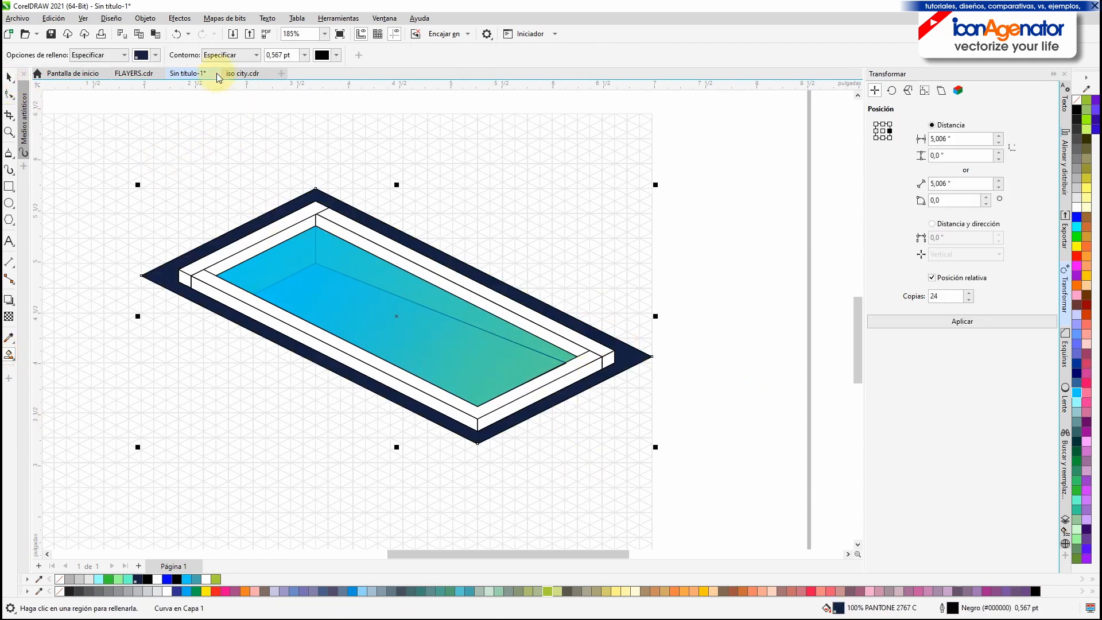
left_click(177, 34)
Give the base a linear gradient fill from lime green to very dark green towards the front-right, with no transparency
left_click(8, 316)
left_click_drag(228, 212, 600, 416)
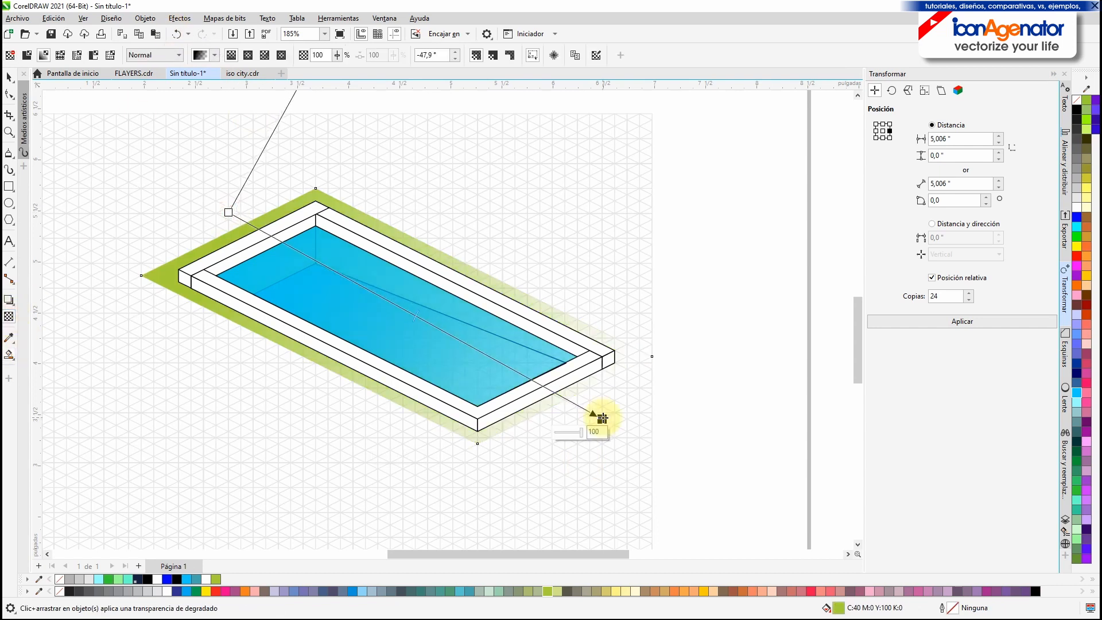
left_click(8, 354)
left_click(34, 347)
left_click(1076, 443)
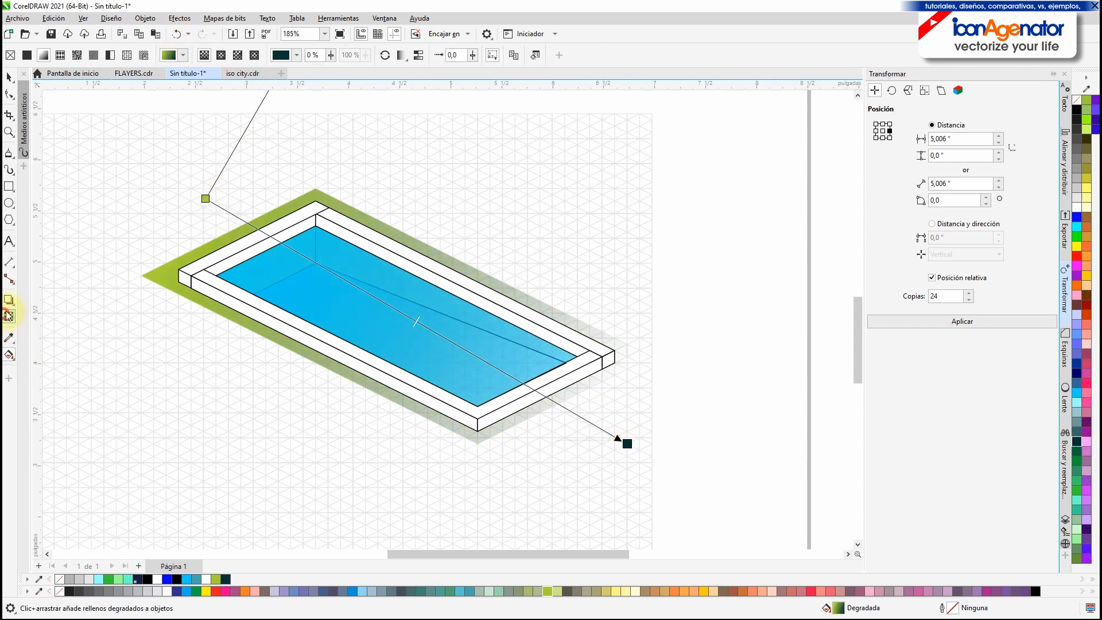
left_click(9, 316)
left_click(10, 55)
Select all the pool artwork and remove its outlines
left_click(9, 77)
left_click_drag(767, 128, 41, 482)
right_click(1078, 101)
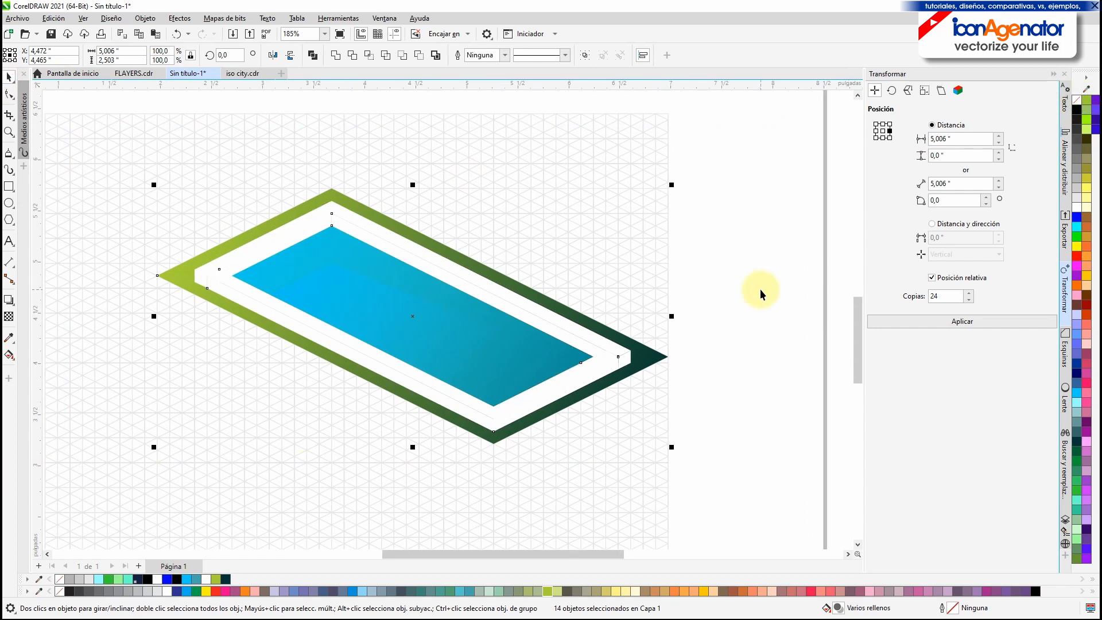
left_click(760, 288)
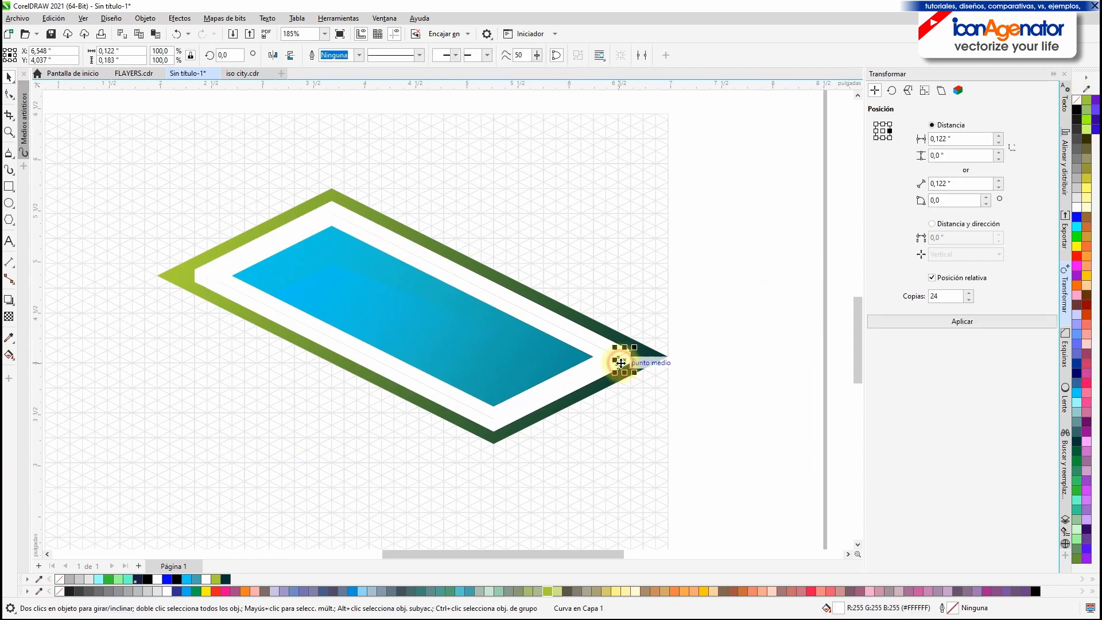
Smart-fill the frame's front-right side face and right end face, and colour them grey (#999999) without an outline
left_click(11, 357)
left_click(73, 384)
left_click(625, 362)
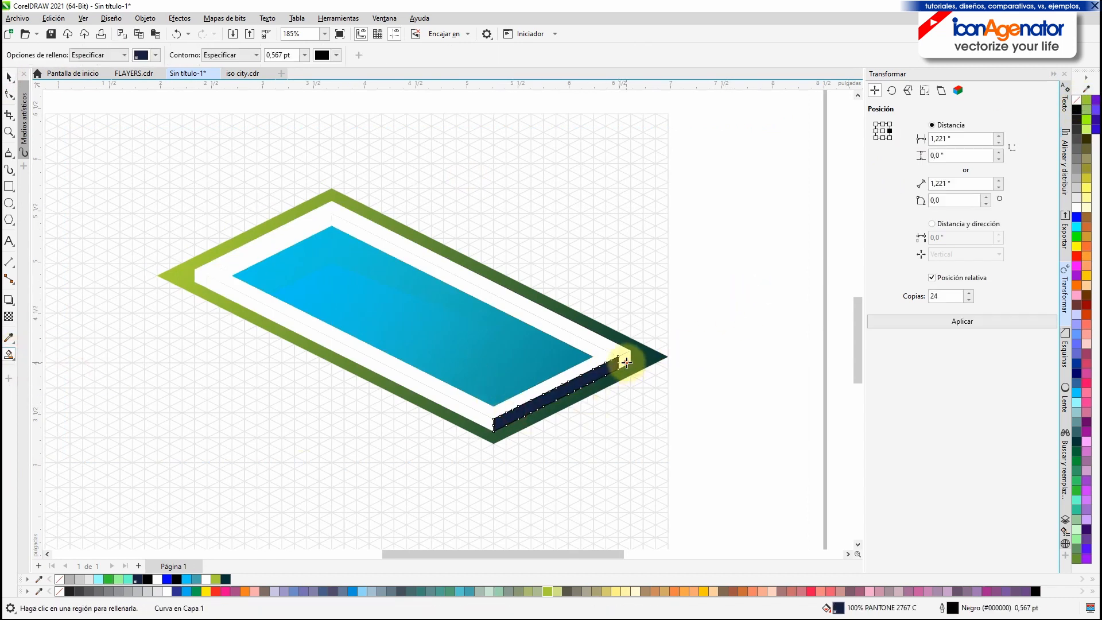
left_click(9, 75)
left_click_drag(691, 327, 462, 468)
left_click(1076, 169)
right_click(1077, 100)
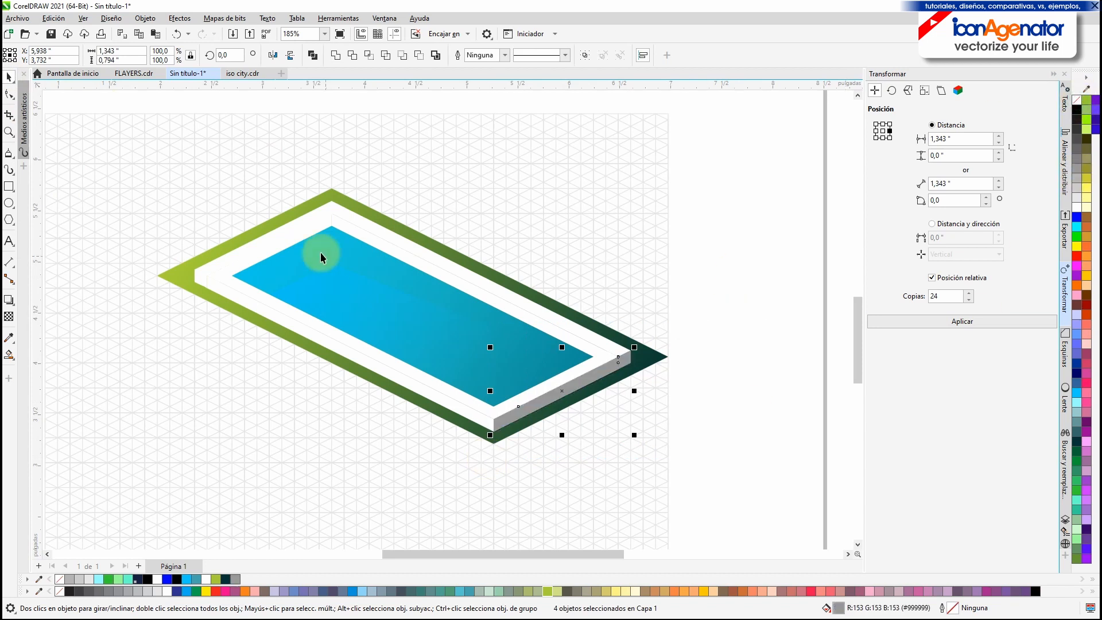
Fill the inner face of the frame's rear-left side grey (#999999)
left_click(304, 237)
left_click(1076, 168)
left_click(666, 237)
Fill the inner face of the rear long side and the outer face of the front long side light grey (#E6E6E6)
left_click(552, 329)
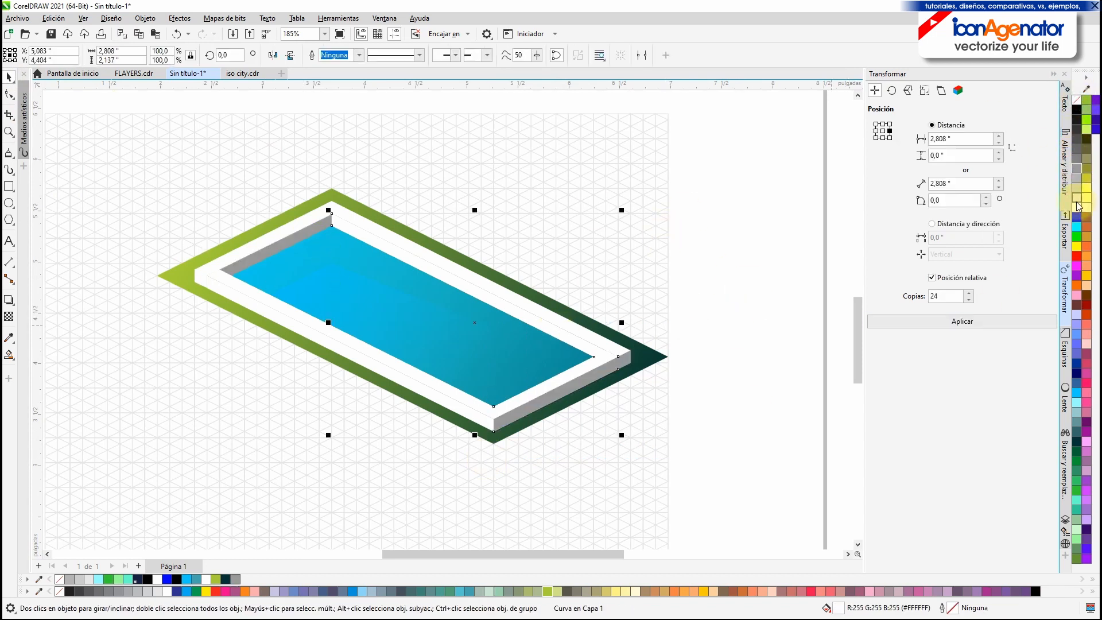
left_click(1077, 199)
left_click(417, 428)
left_click(401, 380)
left_click(1077, 197)
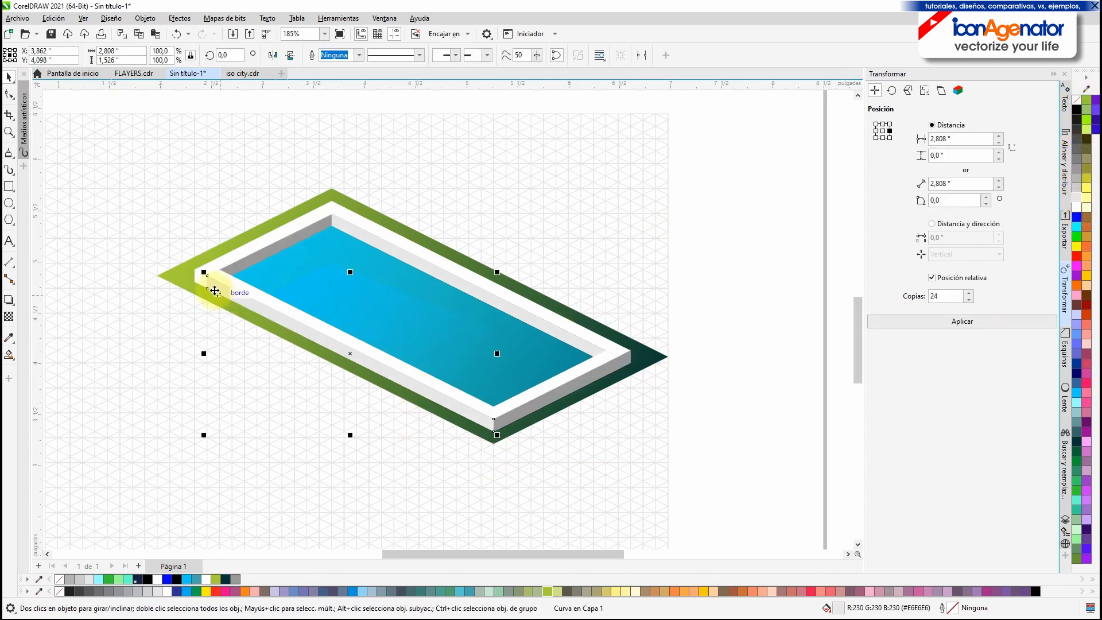
left_click(601, 217)
Scale the green base from its centre to 122%, about 6.10 by 3.05 inches
scroll(472, 314, "up", 2)
scroll(478, 312, "down", 2)
scroll(477, 312, "up", 2)
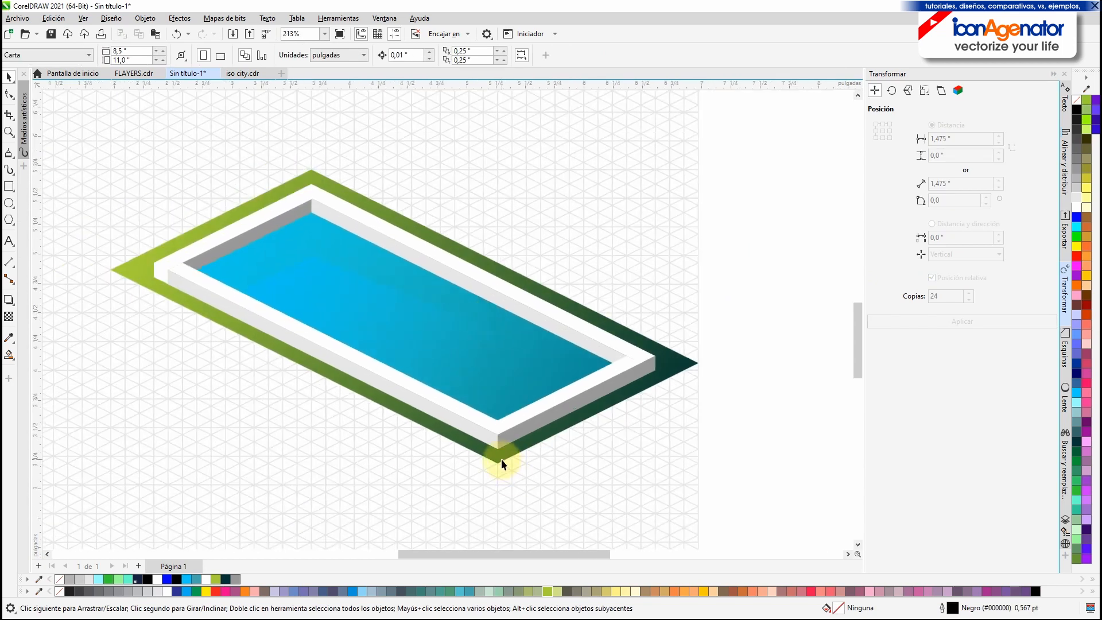
left_click(500, 459)
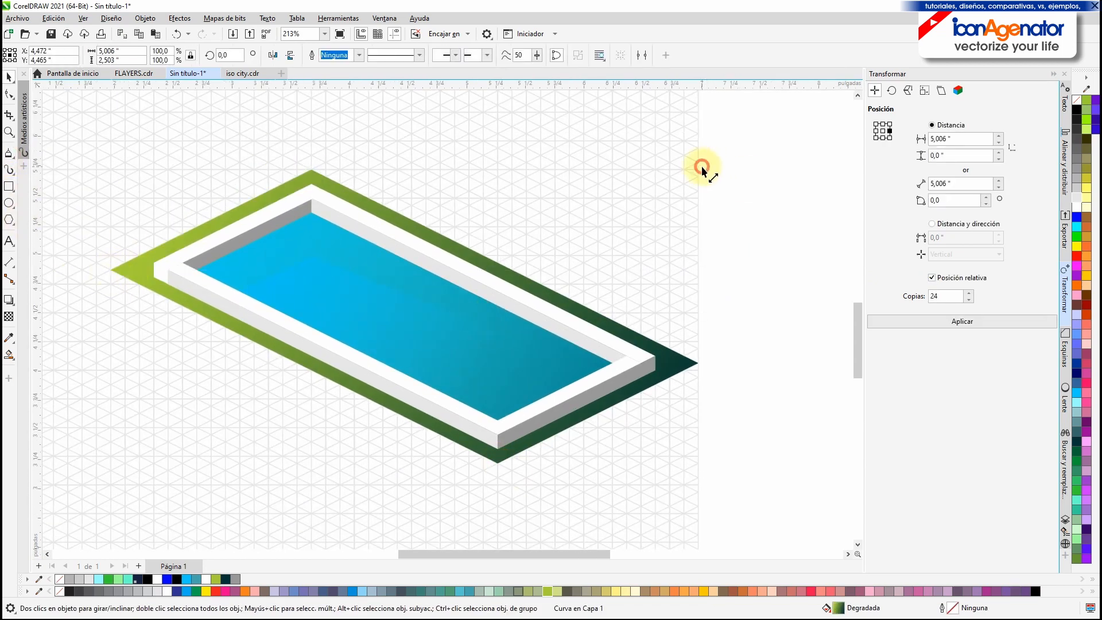
left_click_drag(109, 167, 104, 140)
scroll(327, 390, "down", 2)
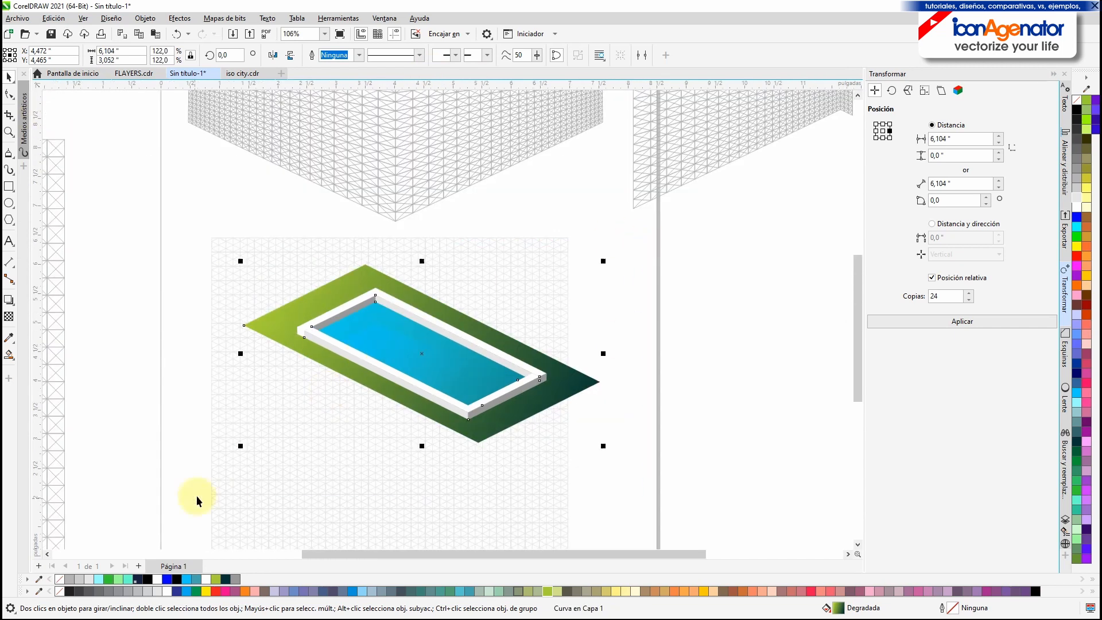
Move the whole pool artwork left and align the base's left corner near the grid's left edge
left_click_drag(365, 355, 339, 356)
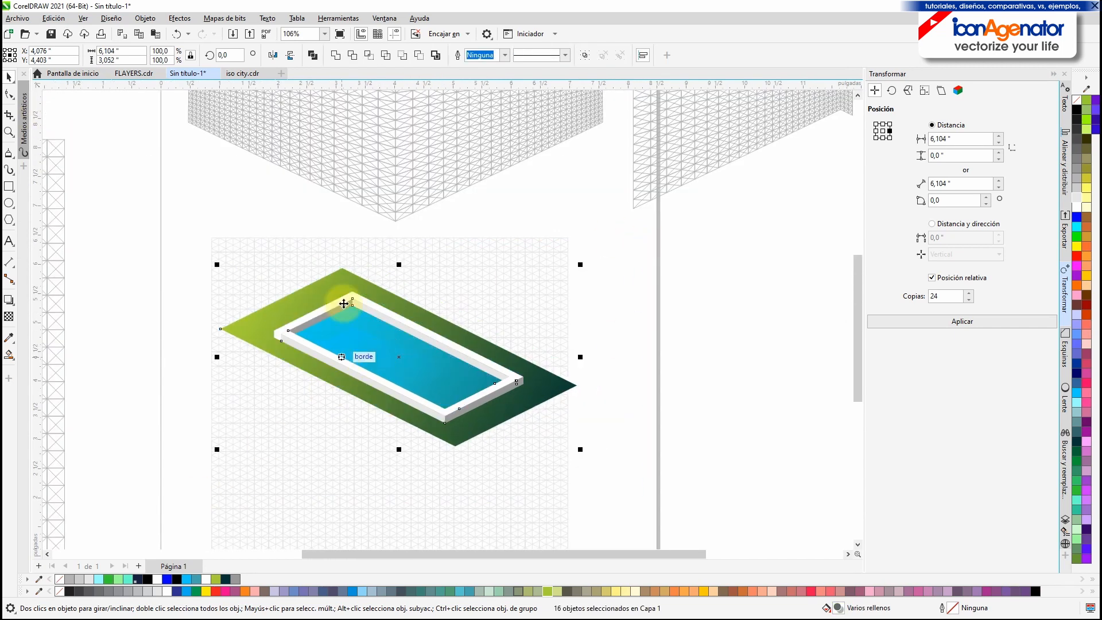
scroll(335, 277, "up", 3)
mouse_move(371, 206)
left_mouse_down()
mouse_move(405, 189)
mouse_move(356, 192)
left_mouse_up()
scroll(419, 303, "down", 2)
scroll(195, 383, "up", 3)
scroll(218, 387, "down", 2)
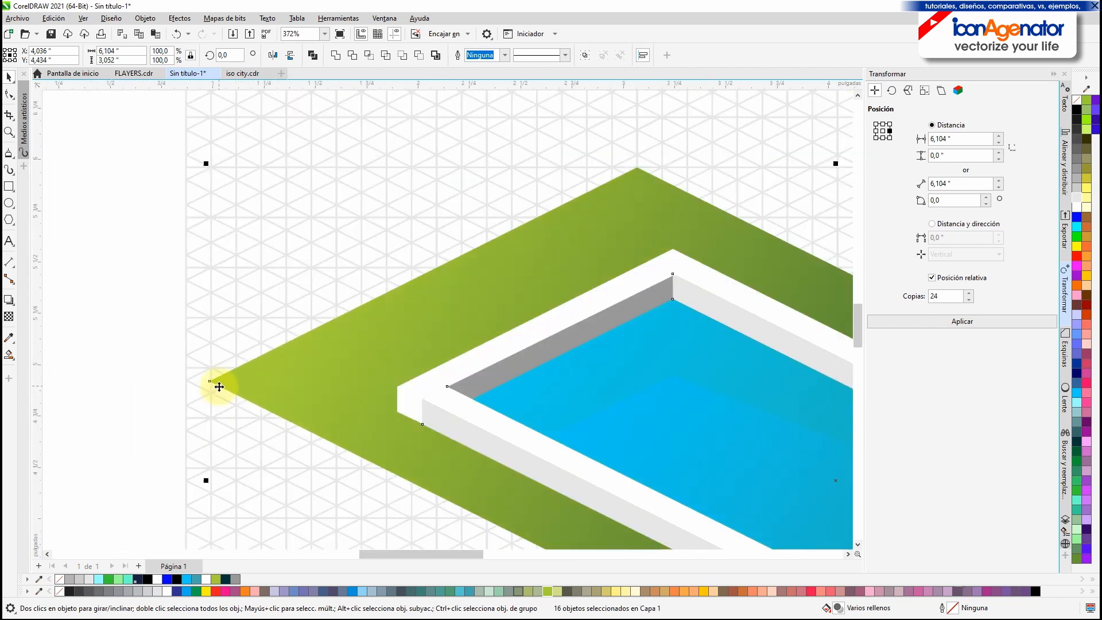
Scale the whole pool artwork down proportionally to about 5.75 inches wide
scroll(219, 386, "down", 1)
scroll(214, 450, "down", 2)
scroll(639, 364, "up", 3)
left_click_drag(664, 443, 587, 485)
left_click(695, 337)
Select the whole pool artwork and shift it slightly downward on the grid
scroll(697, 335, "down", 5)
left_click_drag(725, 154, 272, 384)
left_click_drag(508, 267, 512, 284)
left_click(660, 285)
scroll(401, 239, "up", 4)
scroll(591, 304, "down", 3)
left_click_drag(650, 331, 463, 267)
scroll(463, 268, "up", 1)
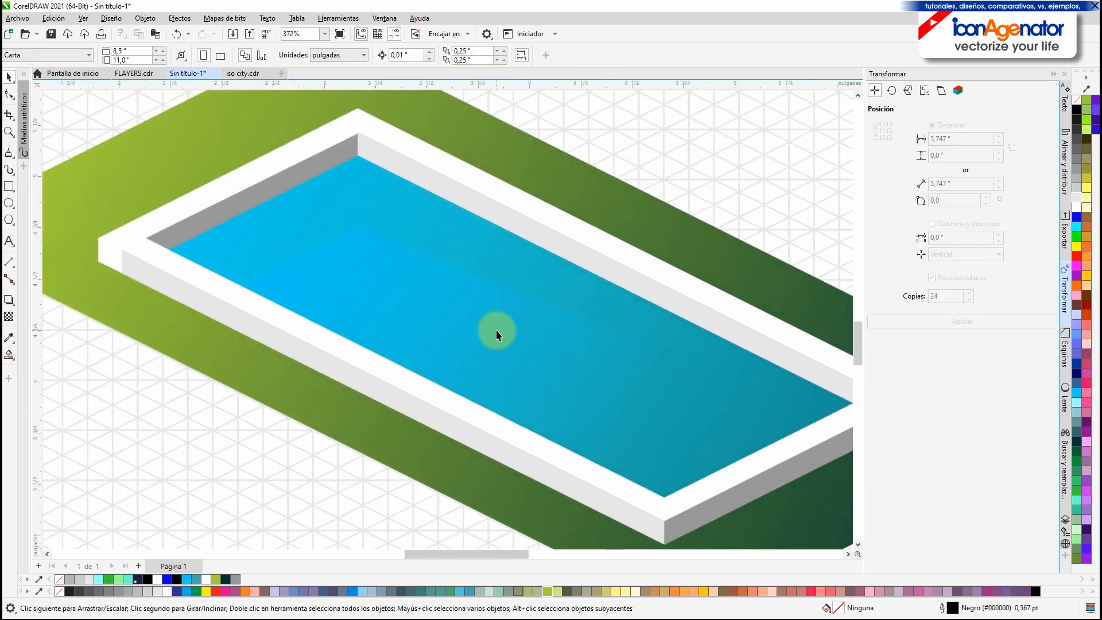
Move the translucent water layers off the pool and recolour the sloped floor in dark blue
left_click_drag(496, 329, 632, 253)
key("space")
key("space")
left_click(424, 305)
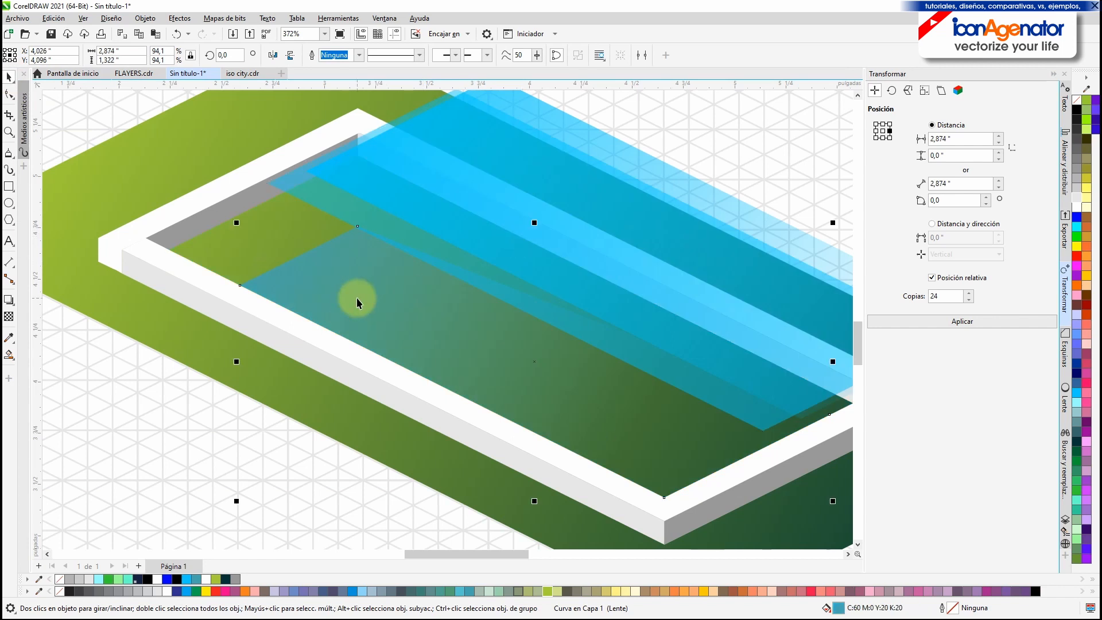
left_click(1078, 367)
Return both water layers to the pool, snapping their left corners to the frame's inner corner
left_click_drag(268, 182, 169, 249)
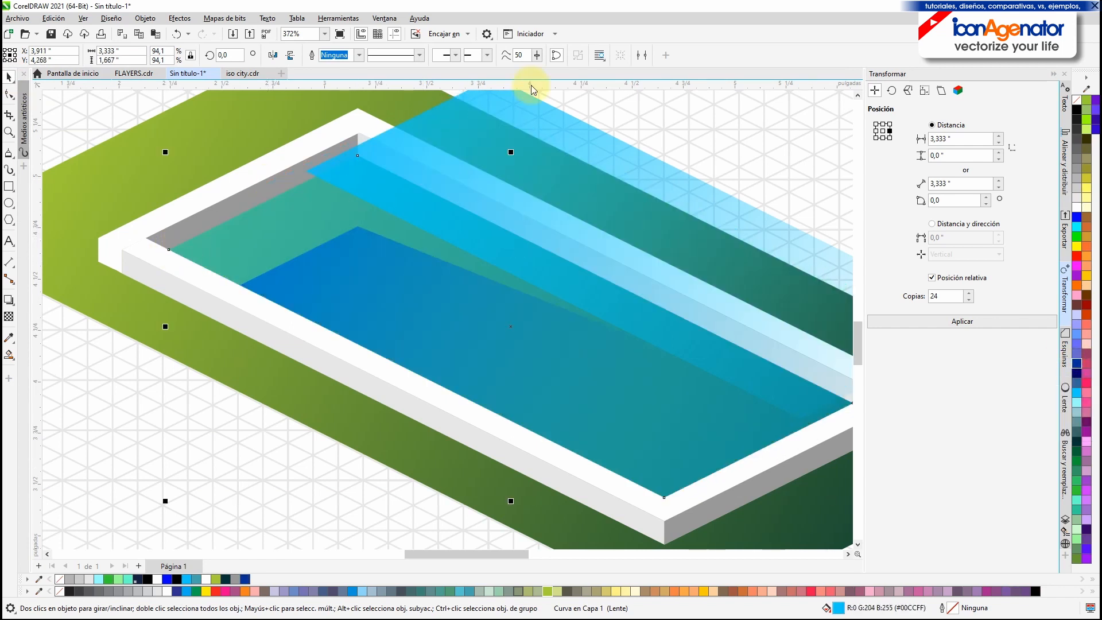
left_click_drag(302, 172, 169, 250)
left_click(796, 159)
scroll(635, 227, "down", 1)
left_click_drag(521, 228, 457, 261)
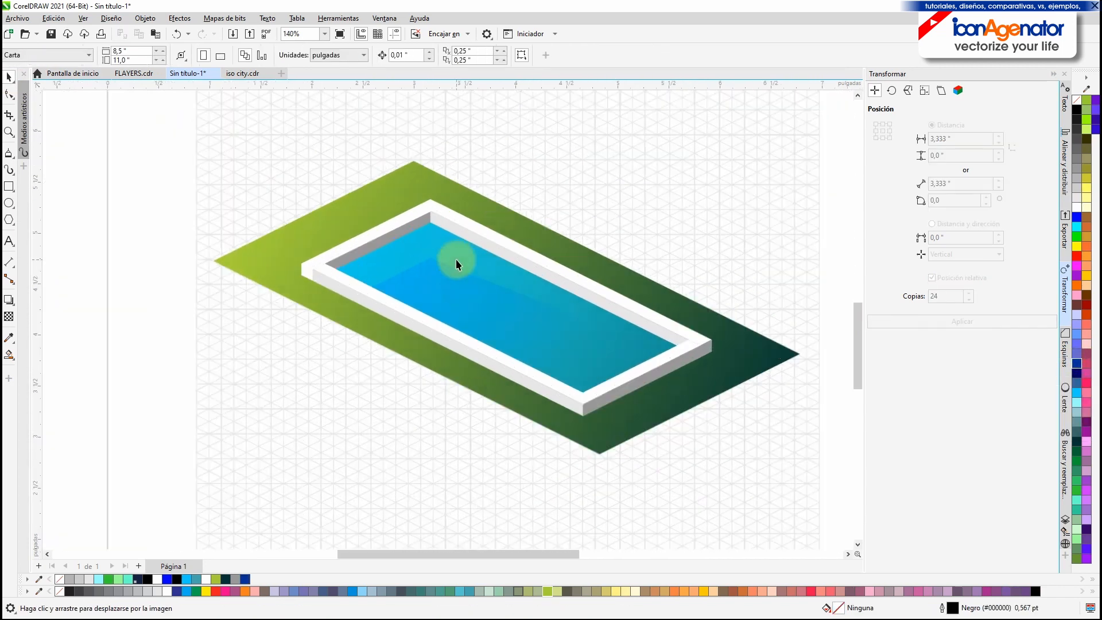
Shift a water layer aside, smart-fill the submerged short end wall, and colour the new shape blue #336699
scroll(456, 261, "up", 1)
left_click(410, 224)
left_click_drag(411, 224, 591, 186)
left_click(8, 354)
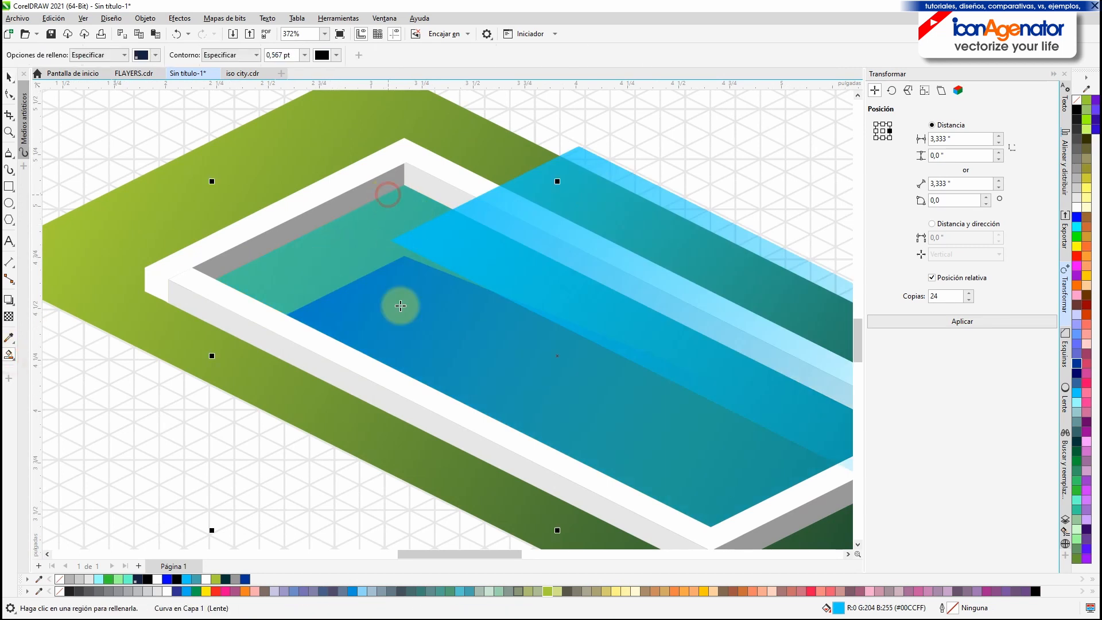
left_click(386, 260)
left_click(9, 77)
left_click(1076, 383)
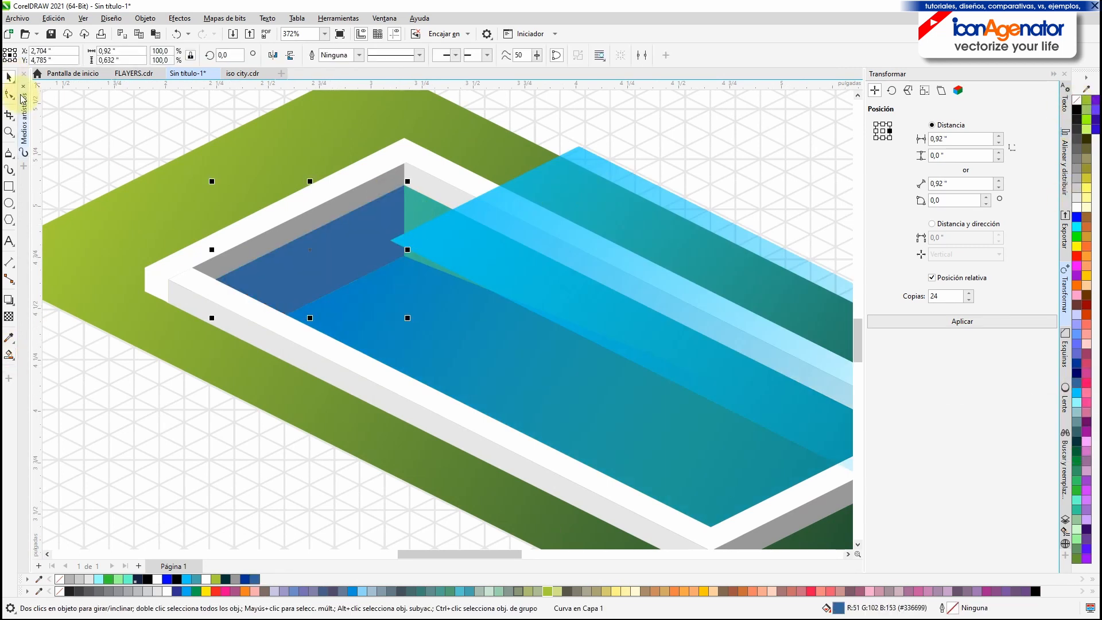
Bring the water layer in front of the end wall and snap the displaced water layer back to the frame's inner corner
left_click(438, 227)
key("shift+Page_Up")
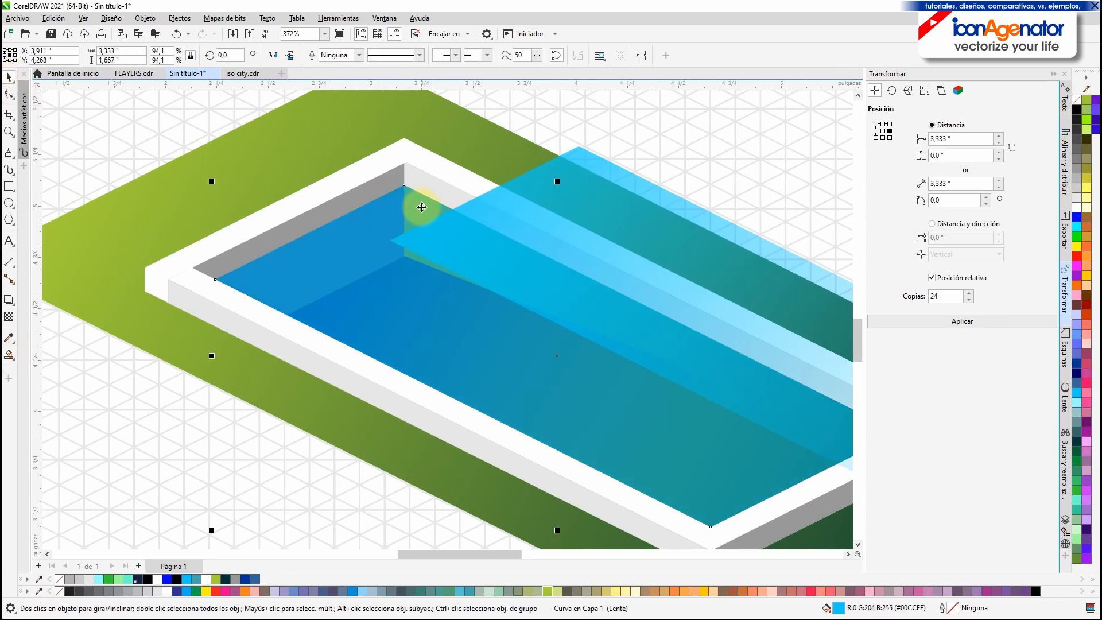
scroll(217, 283, "up", 1)
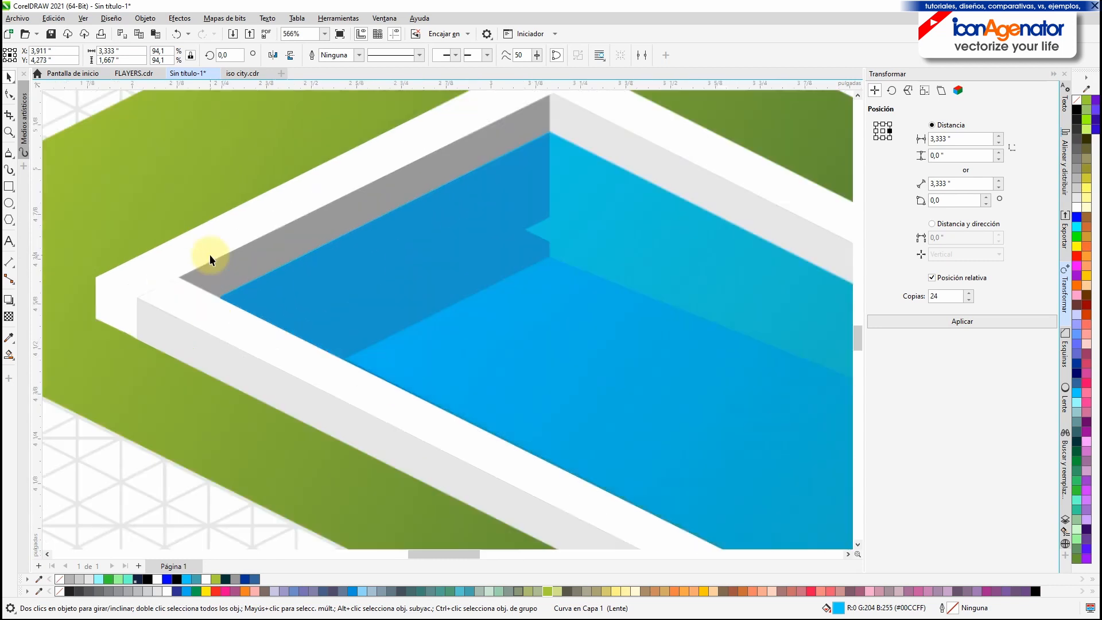
scroll(210, 258, "up", 4)
left_click_drag(222, 356, 222, 363)
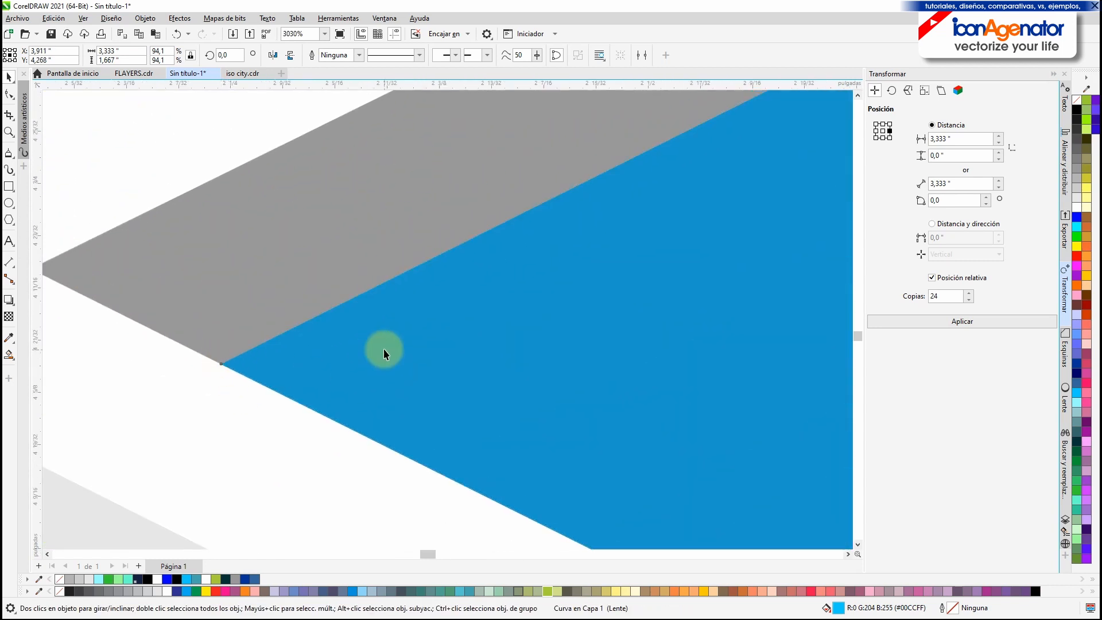
scroll(383, 349, "down", 3)
left_click_drag(748, 376, 263, 309)
scroll(263, 309, "down", 2)
left_click(705, 190)
Expose the blue end wall by moving the water aside and remove the notch in its vertical edge by editing nodes
scroll(254, 269, "up", 5)
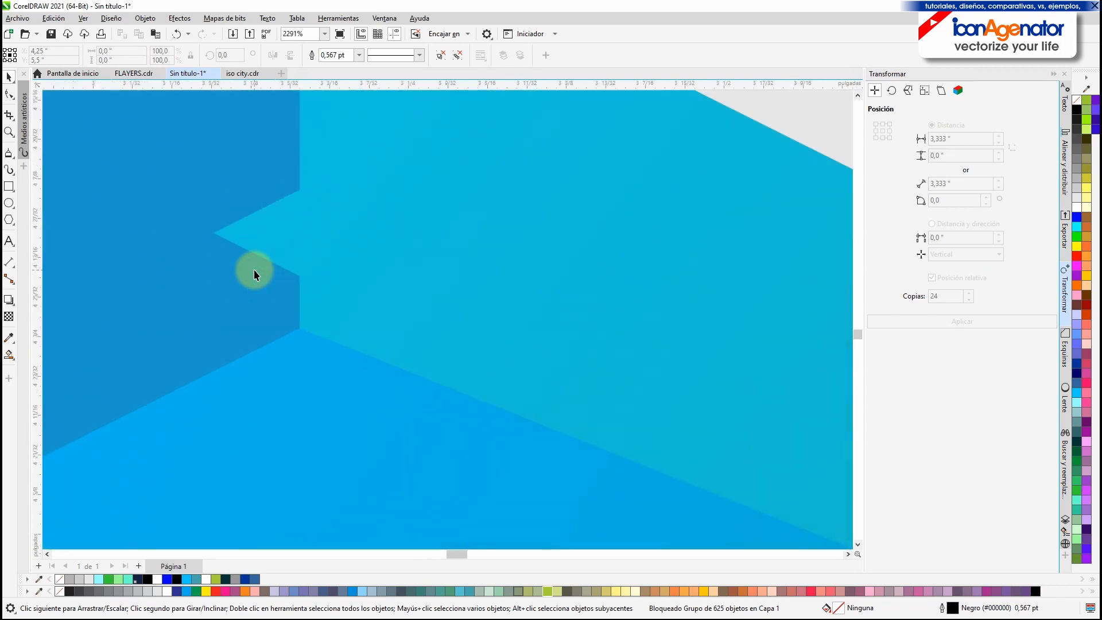
scroll(254, 270, "down", 5)
left_click(267, 268)
left_click_drag(266, 268, 366, 210)
key("ctrl+z")
key("F10")
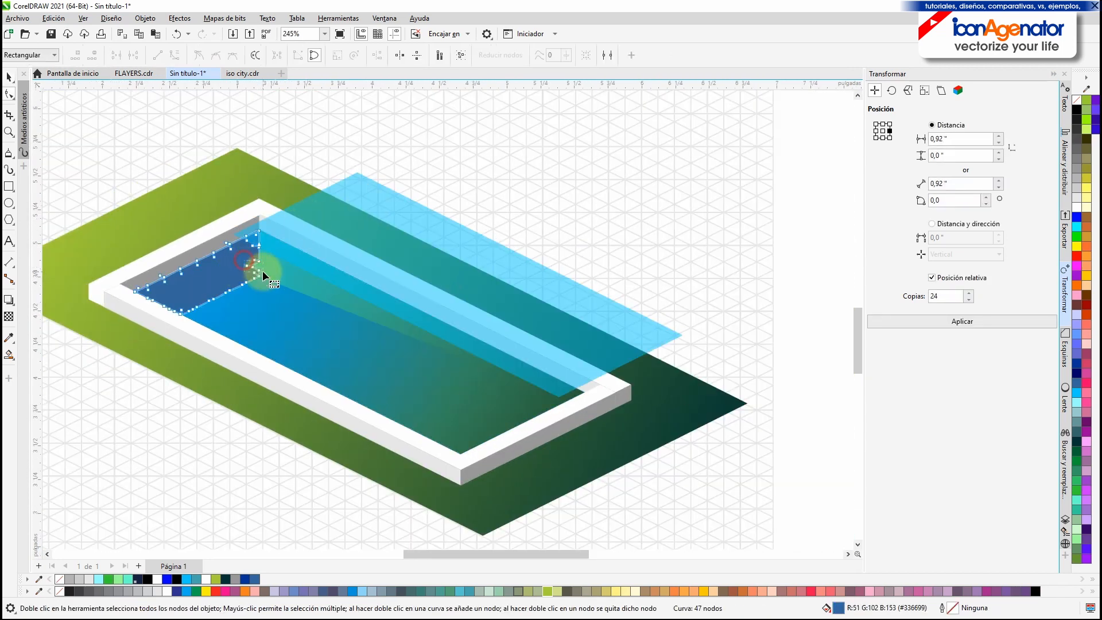
key("space")
Snap the displaced water layer back so its left corner meets the frame's inner corner
scroll(181, 253, "up", 2)
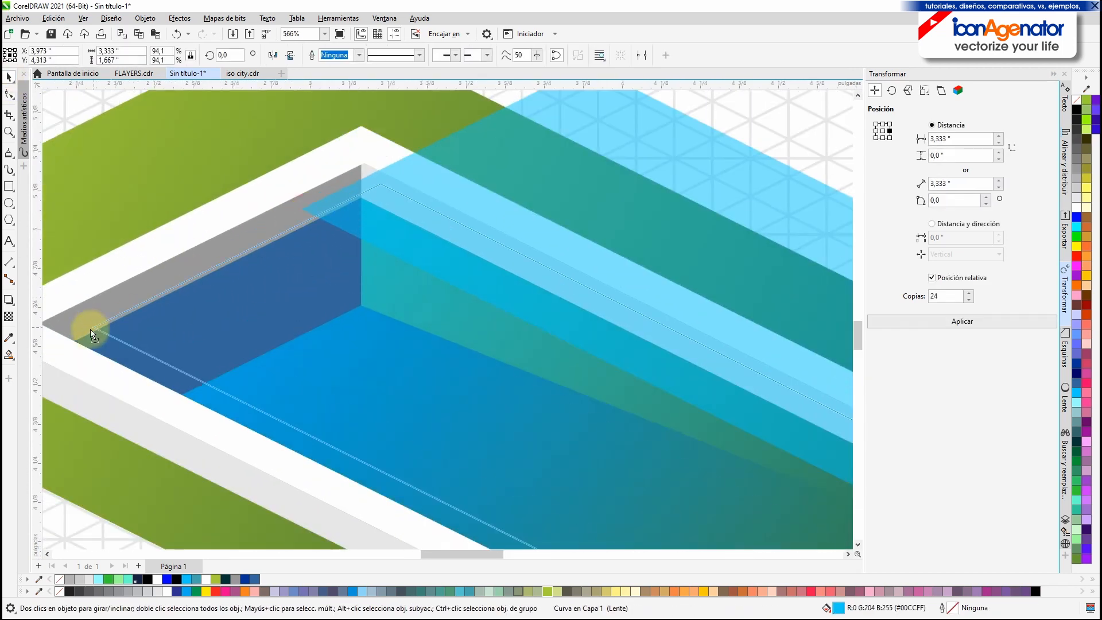
scroll(77, 344, "up", 5)
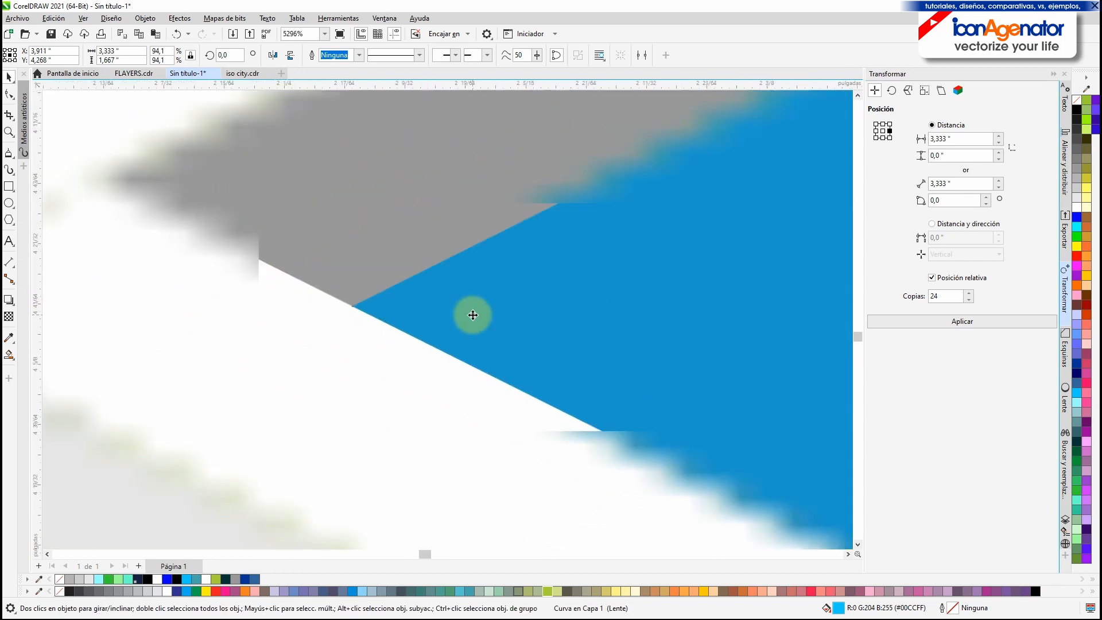
scroll(559, 333, "down", 11)
left_click_drag(634, 338, 385, 324)
left_click(502, 209)
scroll(439, 329, "up", 1)
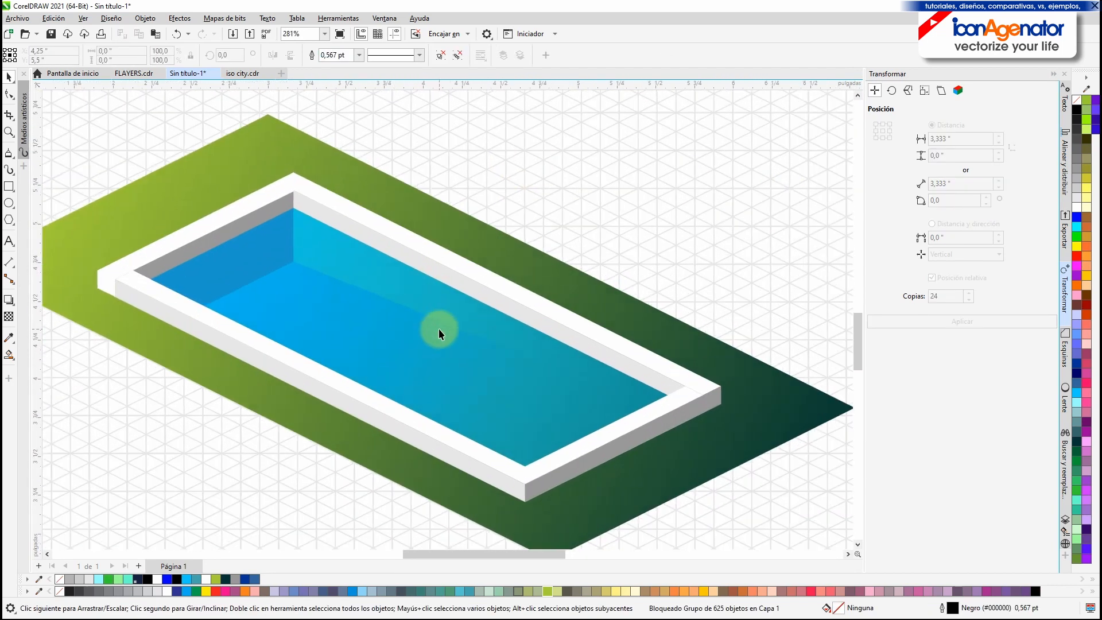
Shift the green base slightly so its upper corner snaps to a grid intersection
left_click(227, 151)
scroll(239, 111, "up", 3)
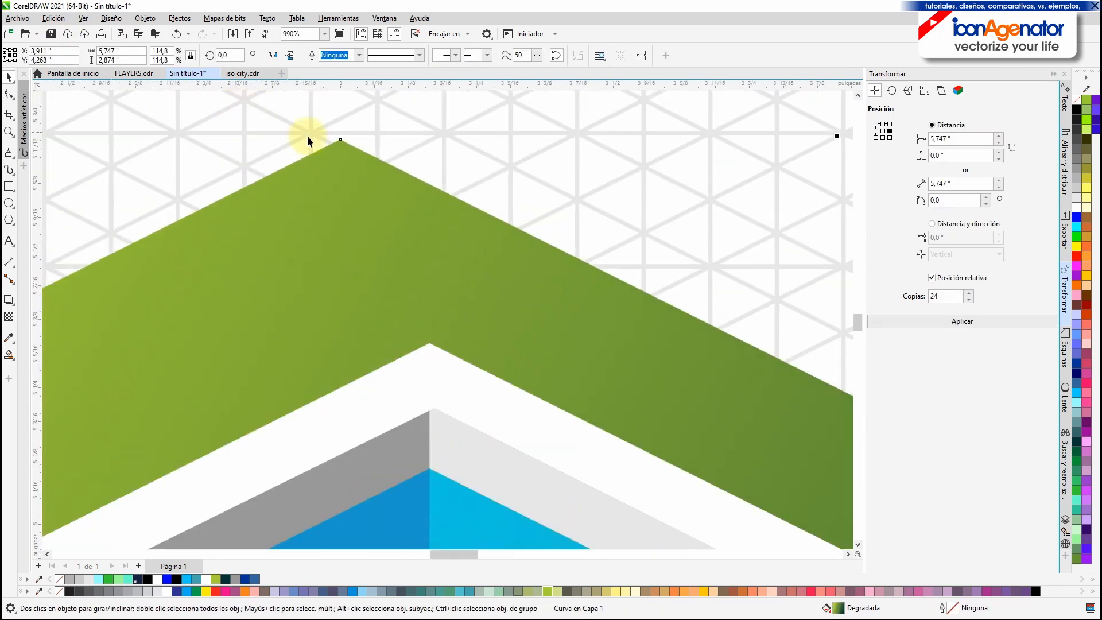
left_click_drag(340, 140, 314, 134)
scroll(422, 236, "down", 3)
scroll(423, 236, "down", 6)
left_click(163, 293)
scroll(526, 363, "up", 4)
left_click_drag(526, 364, 462, 311)
scroll(456, 358, "down", 2)
Extend the green base by moving its upper and right corner nodes outward, making it about 5.99 by 3.13 inches
left_click(310, 159)
key("F10")
left_click_drag(297, 143, 367, 108)
left_click_drag(807, 399, 839, 383)
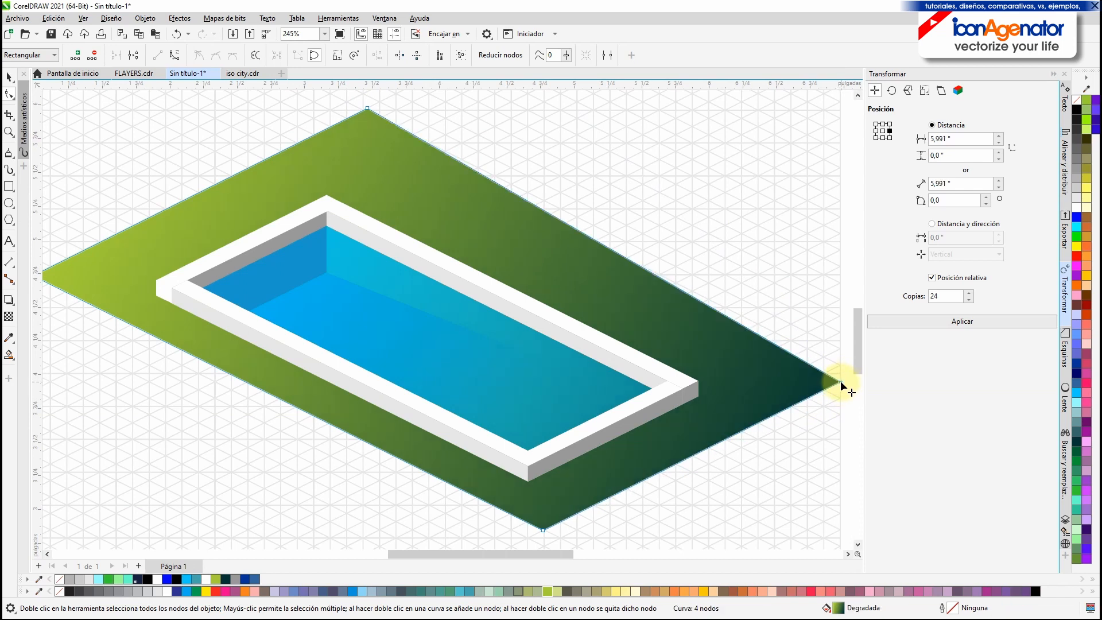
key("space")
scroll(504, 328, "down", 2)
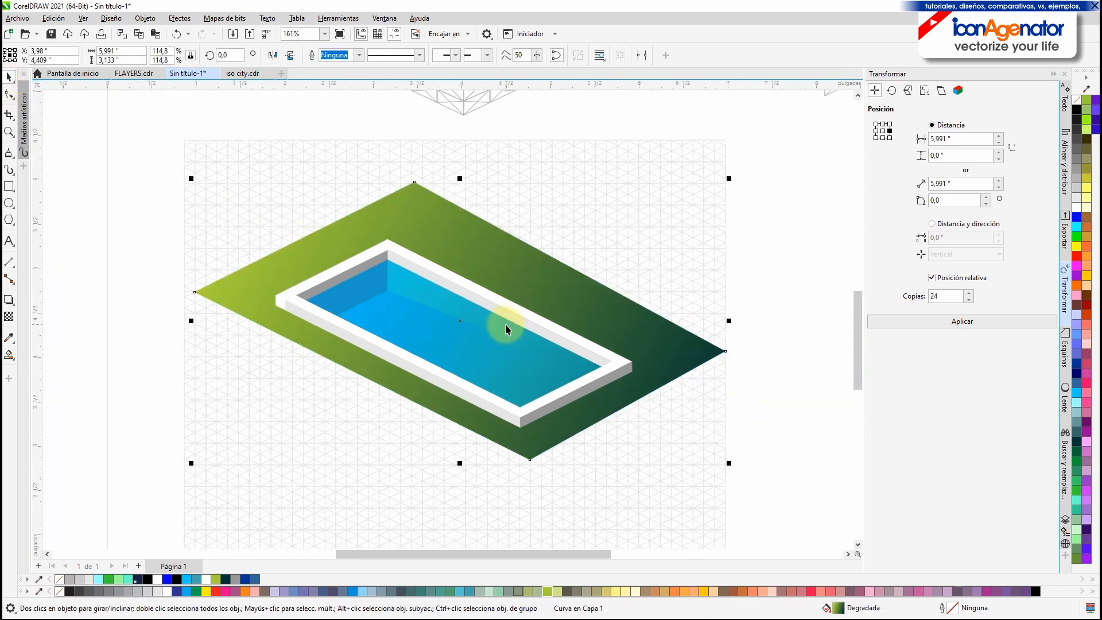
Adjust the base's right and lower corner nodes to the isometric grid, making it about 5.99 by 3.01 inches
scroll(660, 247, "up", 2)
key("space")
left_click_drag(745, 382, 745, 372)
left_click_drag(497, 523, 460, 514)
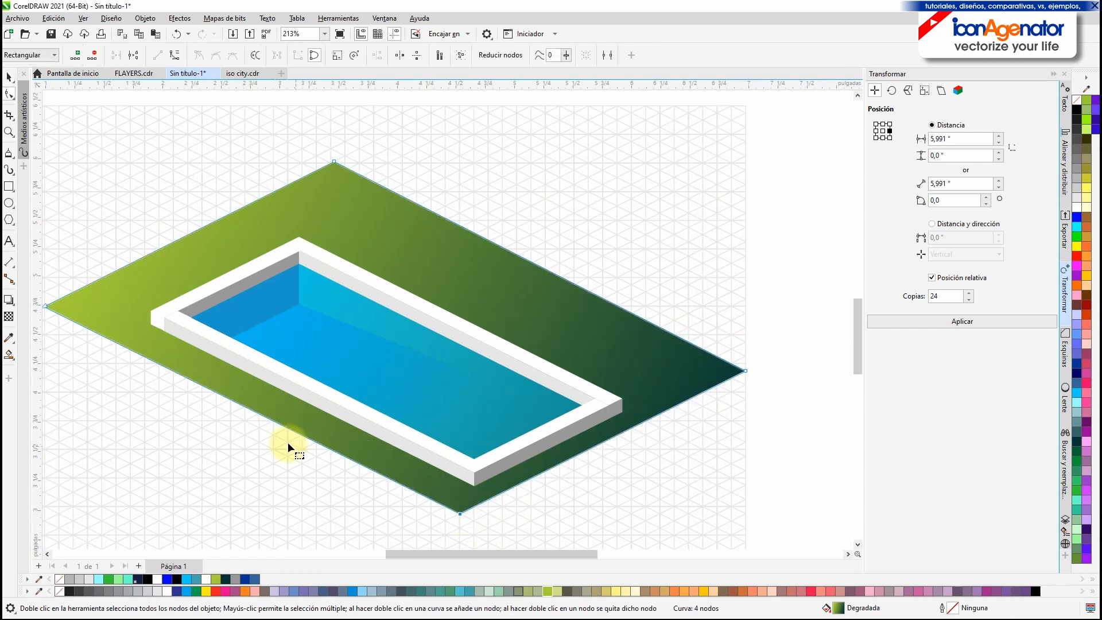
left_click_drag(86, 328, 138, 327)
scroll(464, 479, "down", 1)
scroll(582, 345, "up", 2)
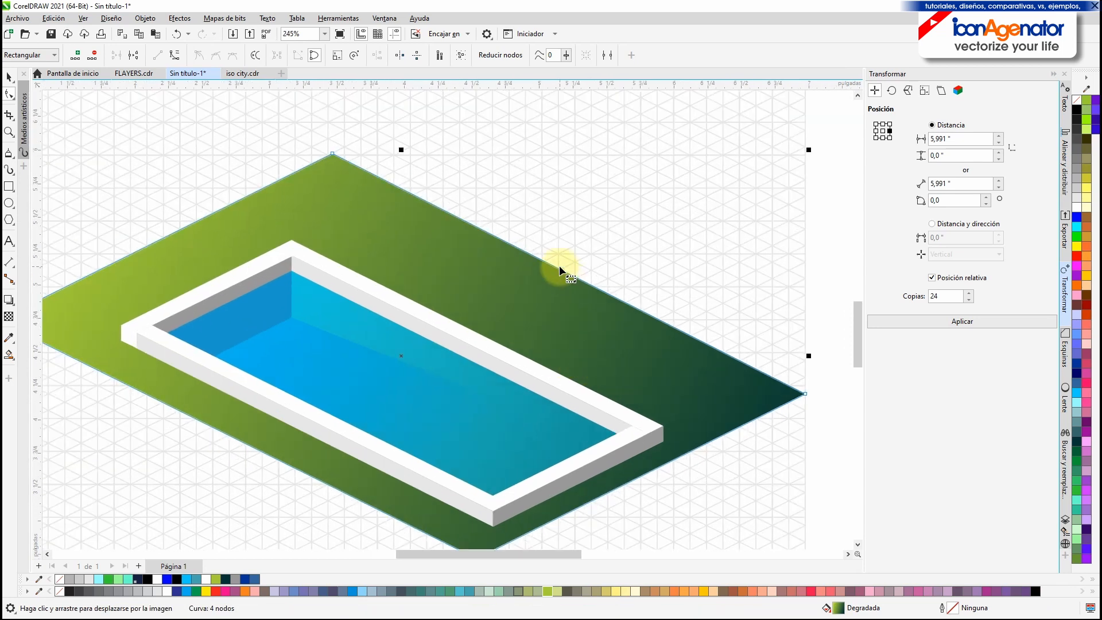
scroll(412, 194, "down", 1)
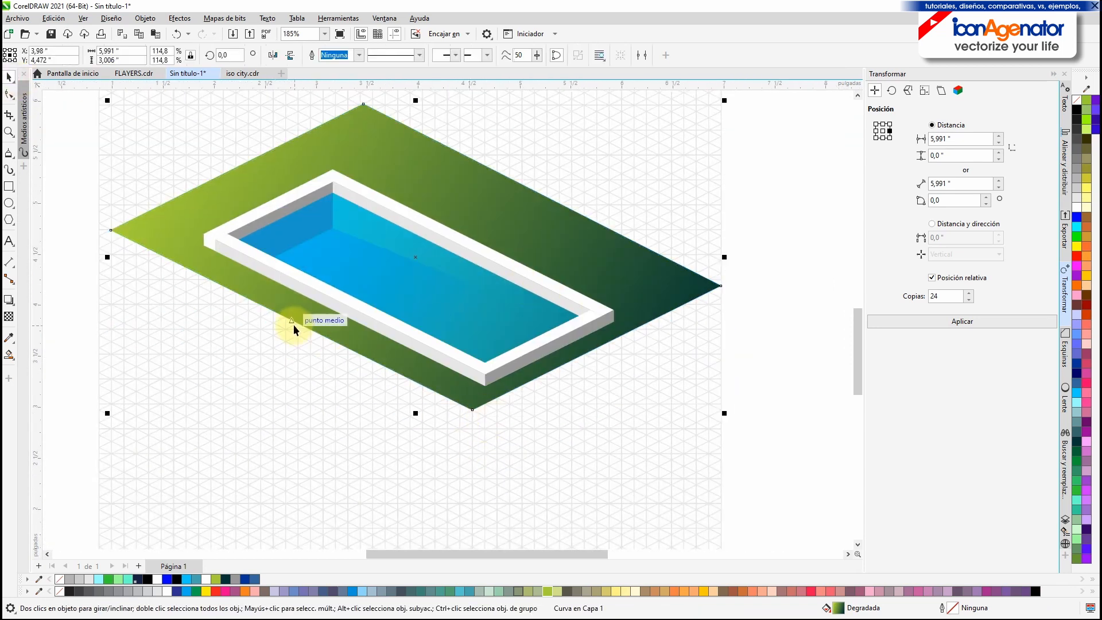
Add three nodes along the base's lower-left edge and reposition them to form an irregular cut-in outline
double_click(192, 269)
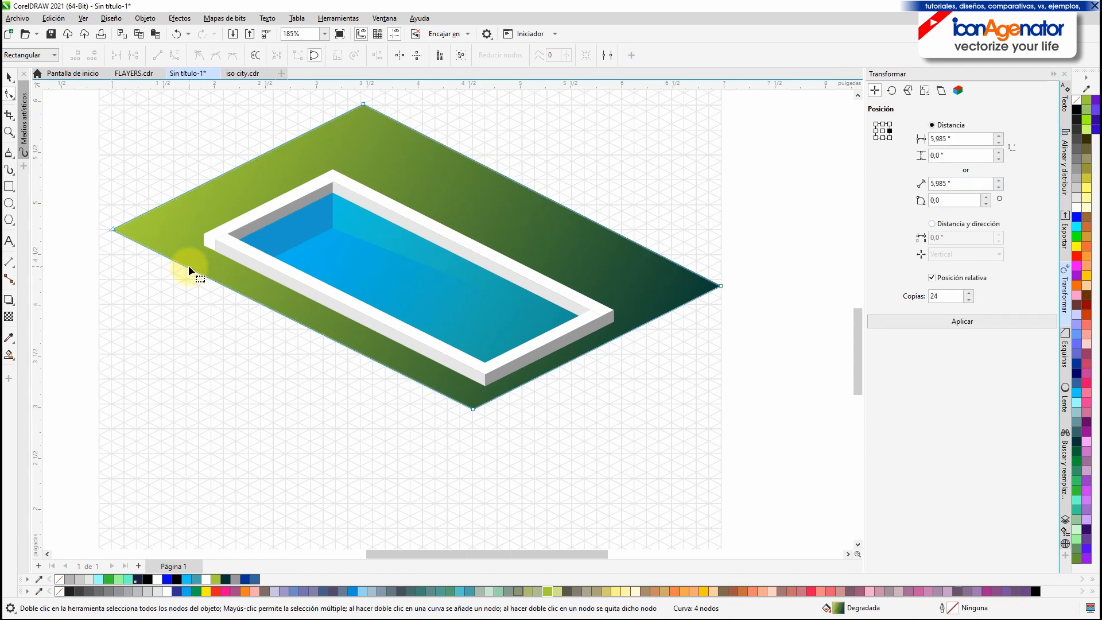
left_click_drag(192, 270, 161, 279)
left_click_drag(222, 298, 289, 330)
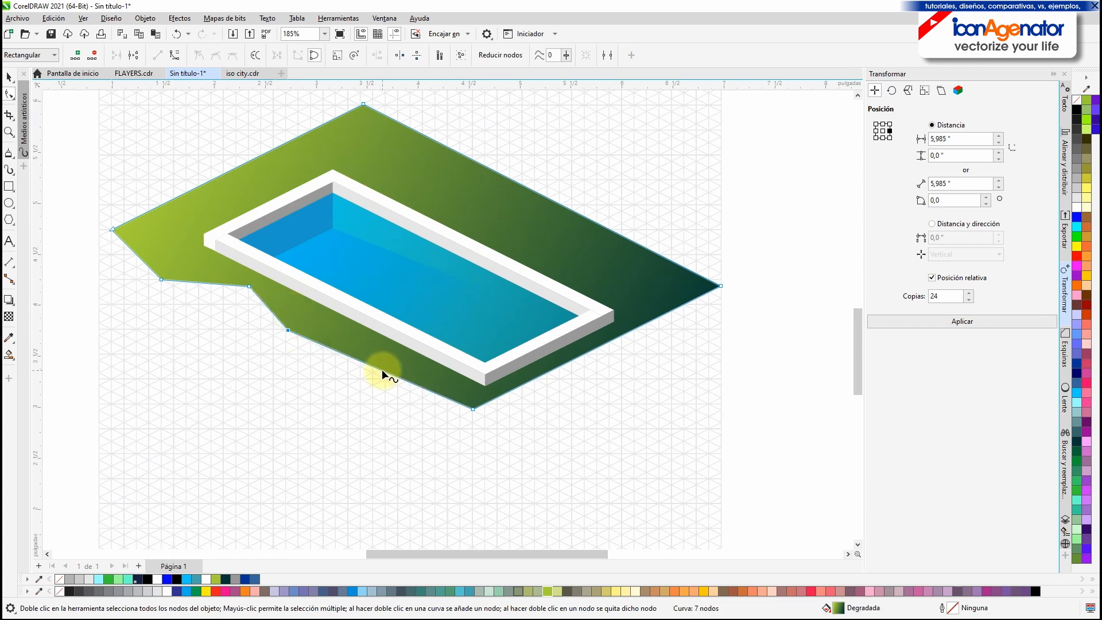
Duplicate the green base and extend the copy's left and front corners straight down, adding a node on its lower-left edge
left_click(10, 79)
left_click(136, 209)
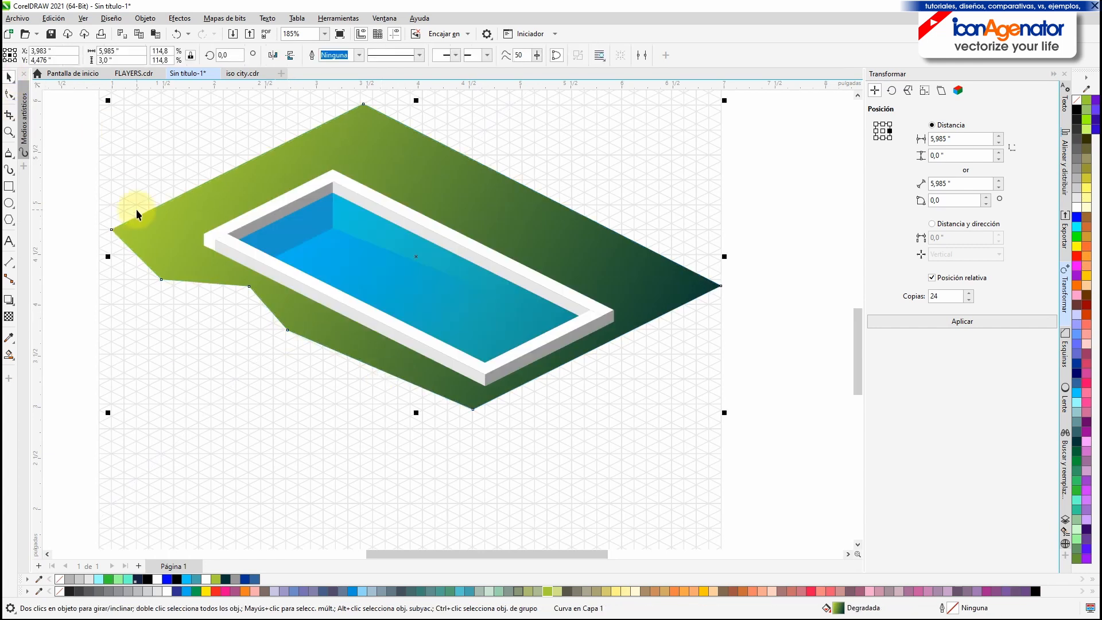
left_click(9, 94)
left_click_drag(112, 230, 112, 275)
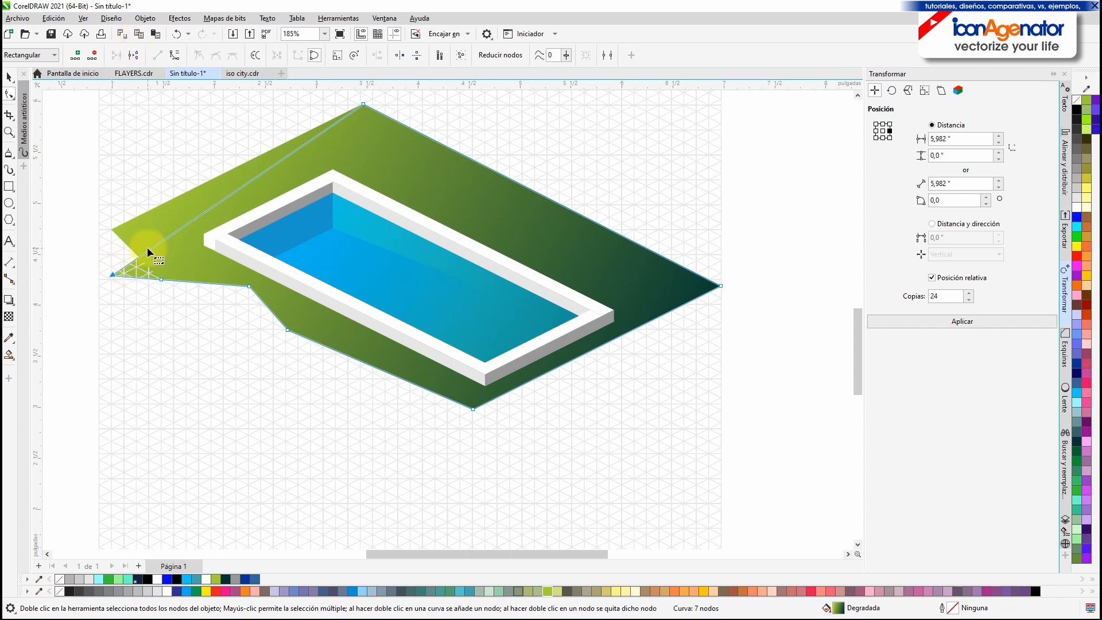
key("ctrl+z")
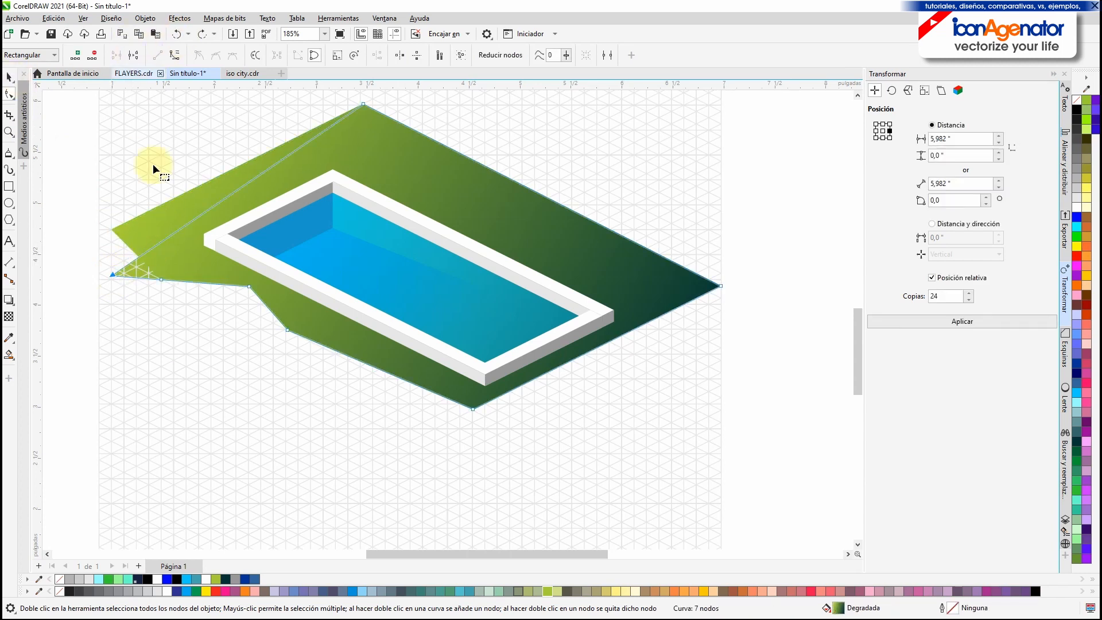
left_click_drag(473, 411, 473, 453)
double_click(399, 404)
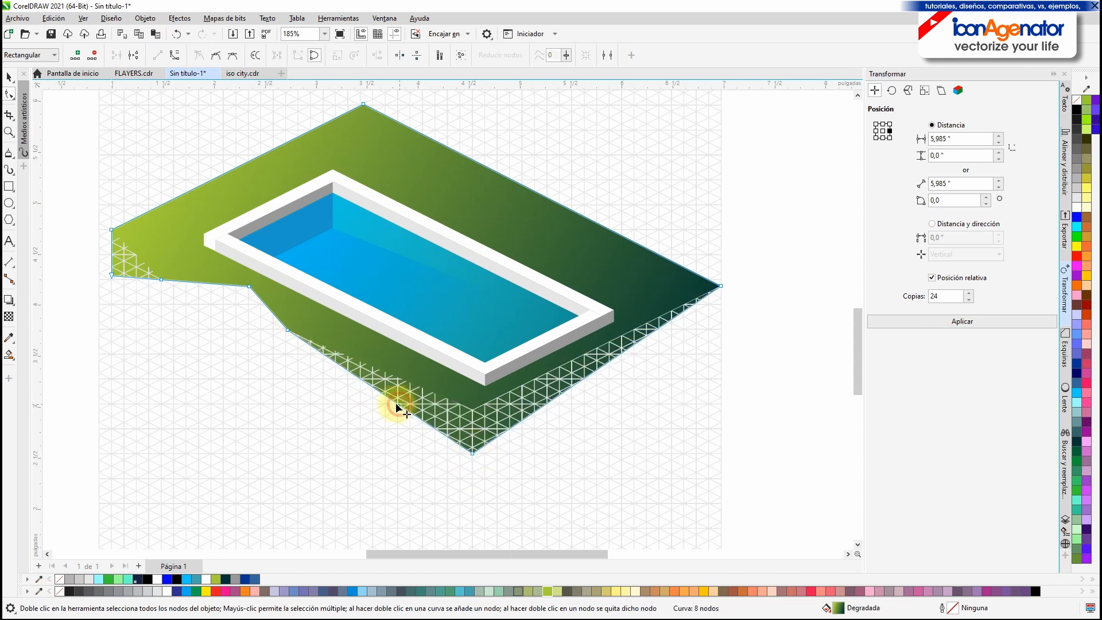
Lower the copy's irregular-edge nodes and front corner to follow the base outline with an even soil thickness
left_click_drag(286, 331, 286, 379)
left_click_drag(219, 319, 247, 361)
left_click_drag(161, 281, 162, 317)
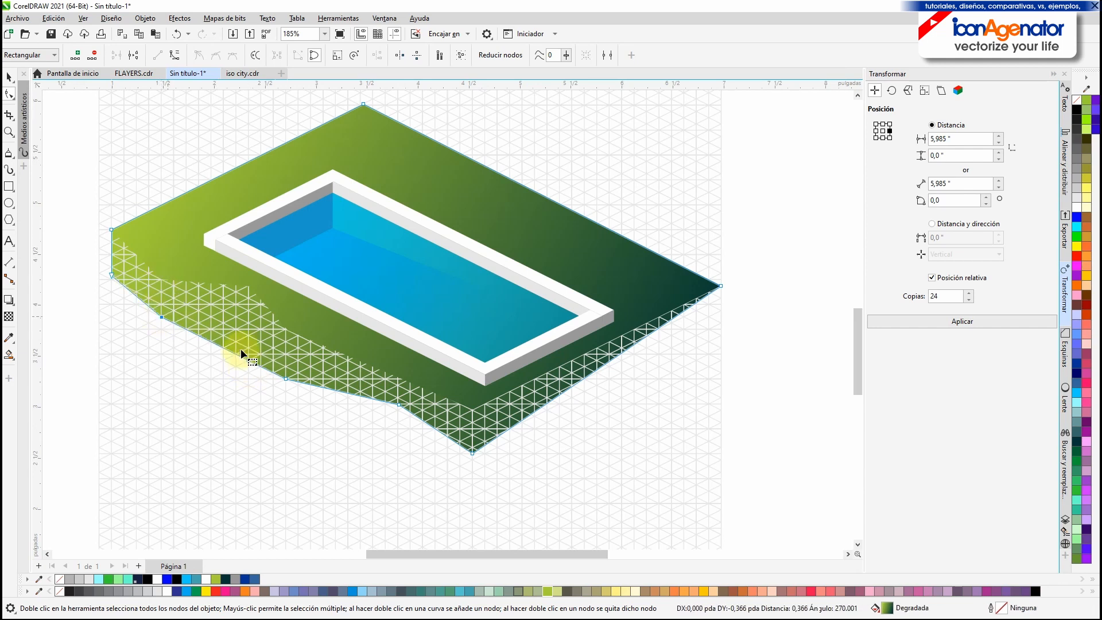
left_click_drag(250, 362, 248, 329)
left_click_drag(161, 317, 162, 329)
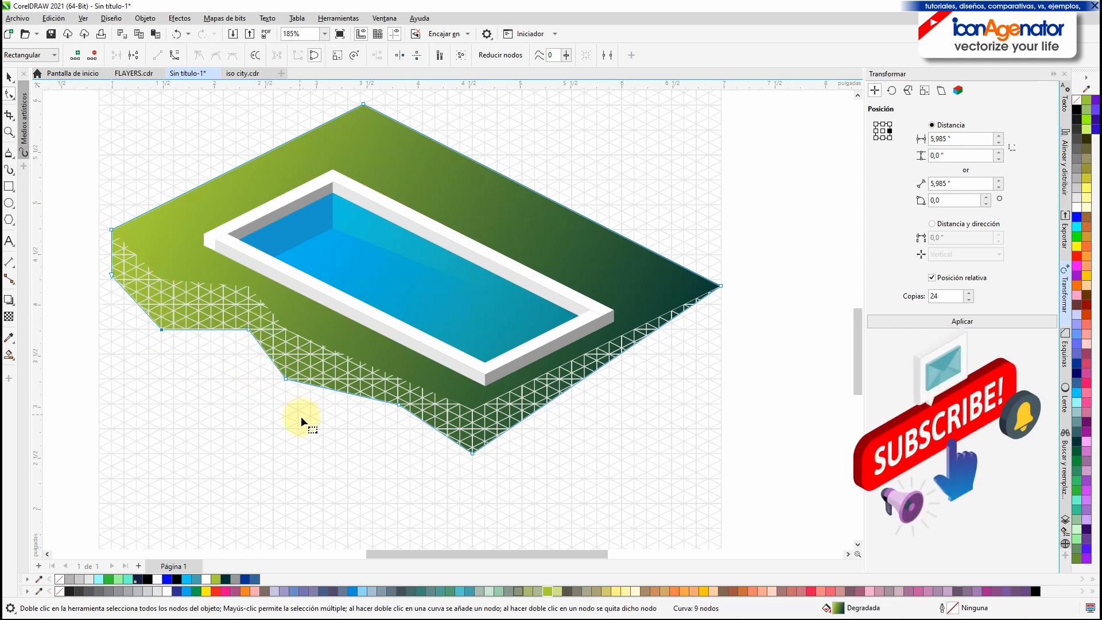
left_click_drag(472, 453, 472, 462)
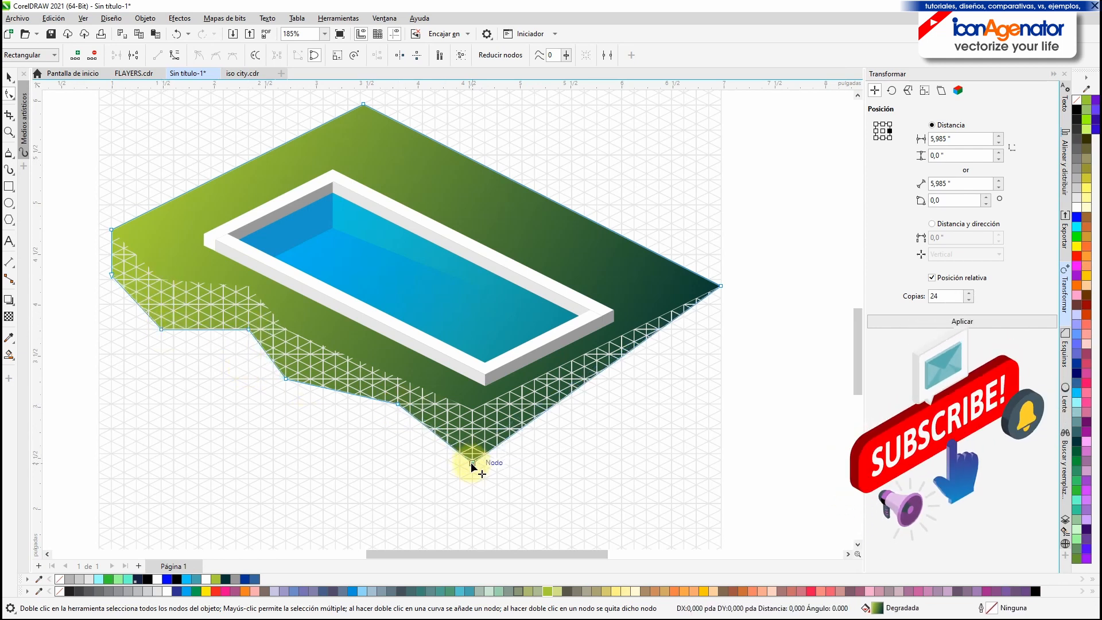
Add a node directly below the copy's right corner and fill the soil shape with ochre #CC9933
mouse_move(720, 286)
left_mouse_down()
mouse_move(722, 342)
mouse_move(721, 286)
left_mouse_up()
double_click(703, 316)
left_click_drag(726, 330, 721, 335)
left_click(1086, 239)
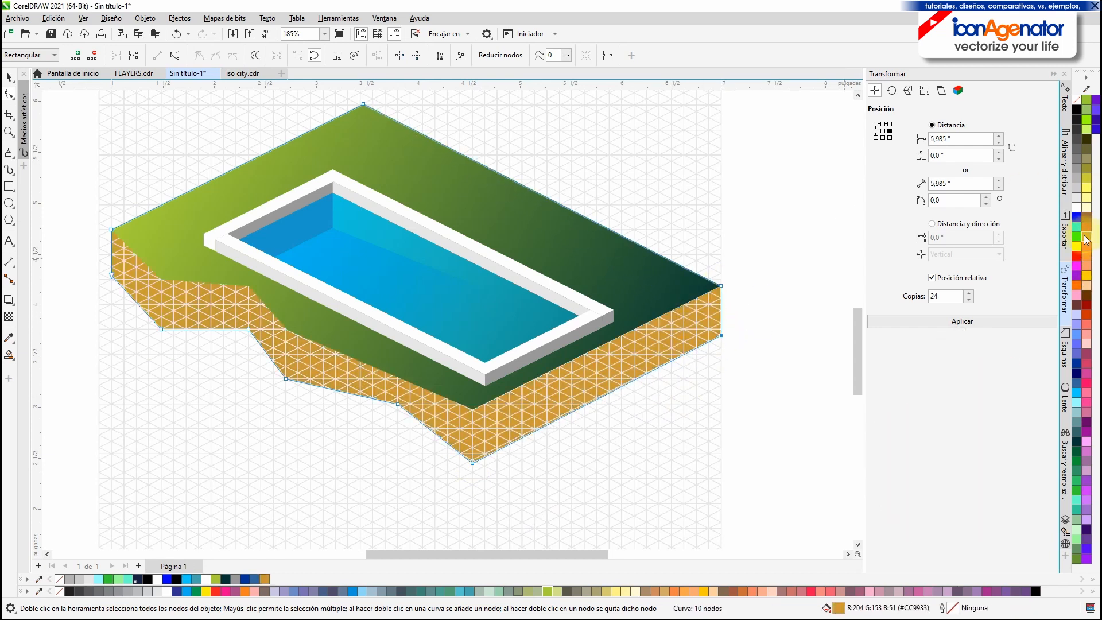
Reorder the ochre soil shape so it sits behind the green base and in front of the grid
key("shift+Page_Up")
key("shift+Page_Down")
key("ctrl+Page_Up")
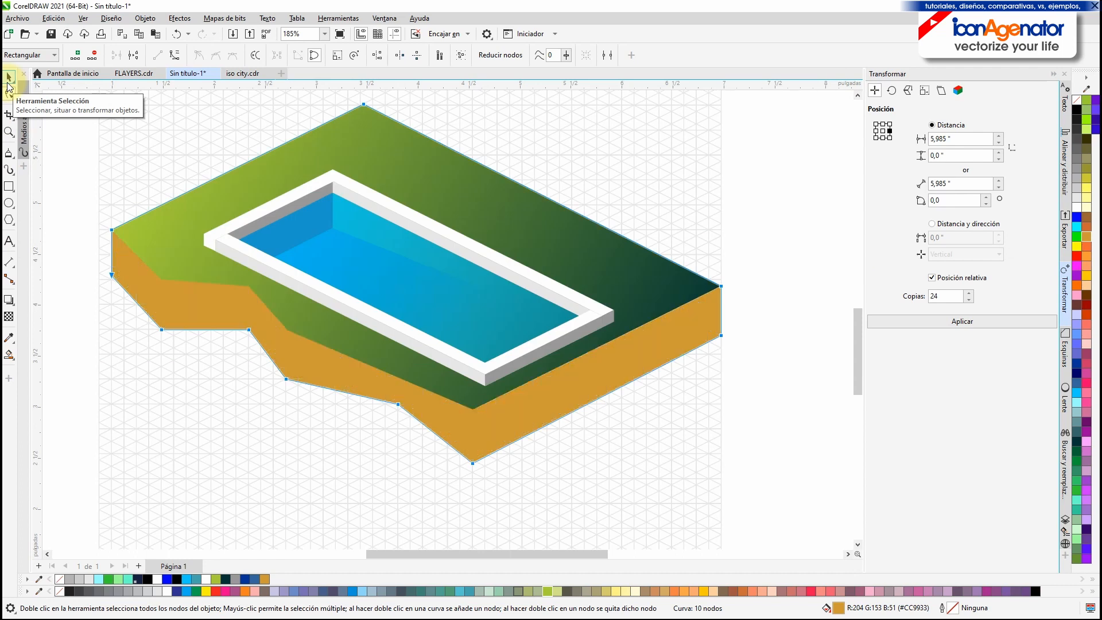
key("ctrl+Page_Up")
key("ctrl+Page_Down")
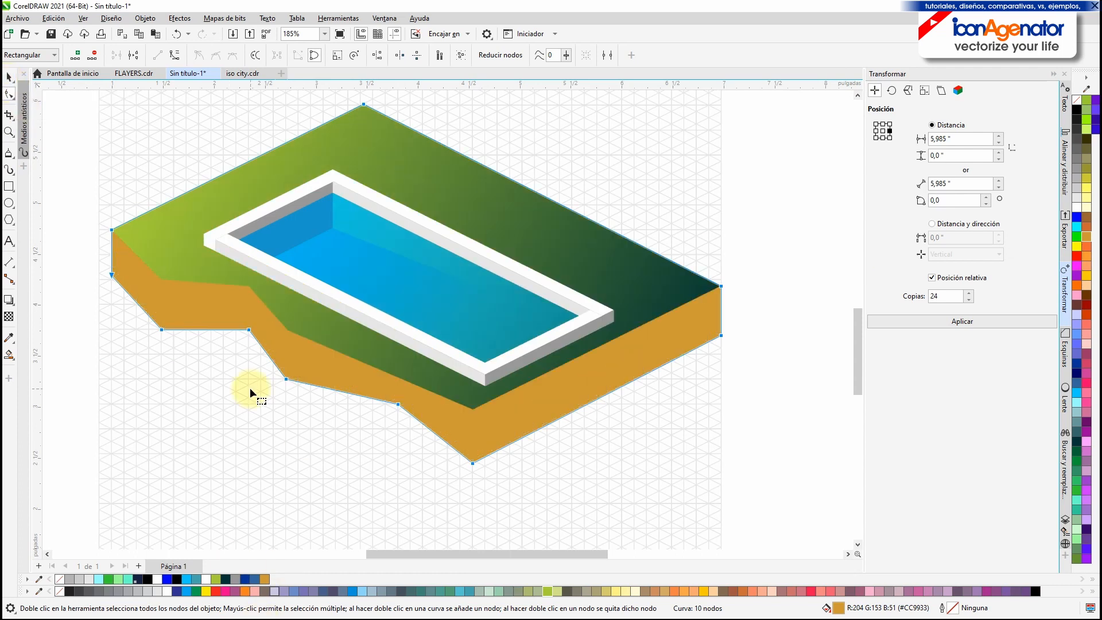
Remove the extra node from the soil's lower front edge and lower the inner node of the cut-in slightly
left_click_drag(399, 403, 386, 424)
key("ctrl+z")
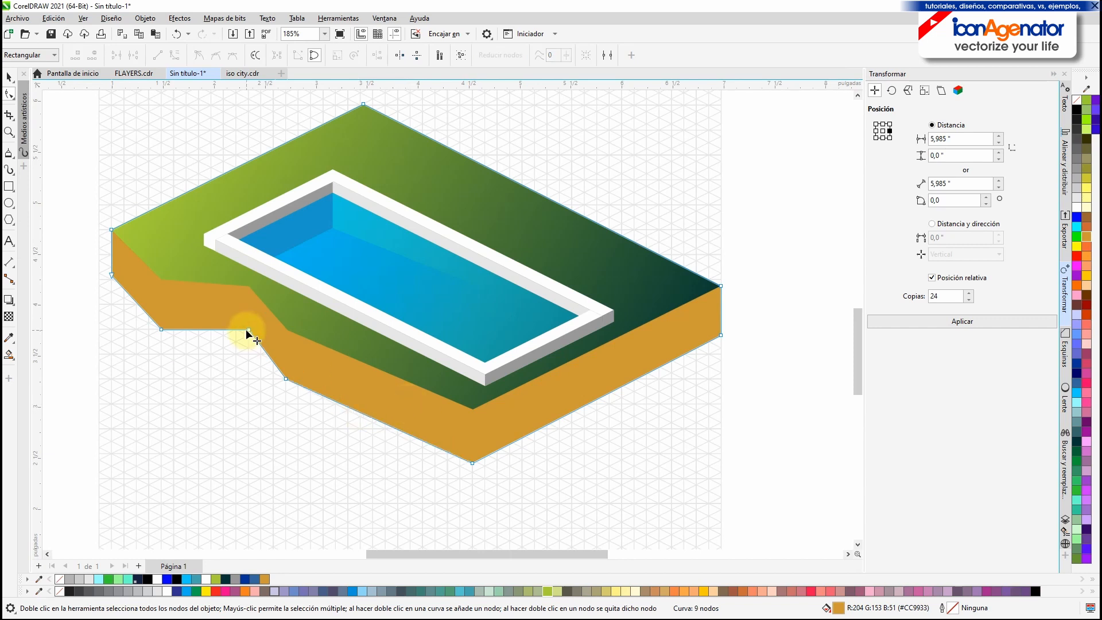
left_click_drag(248, 328, 249, 334)
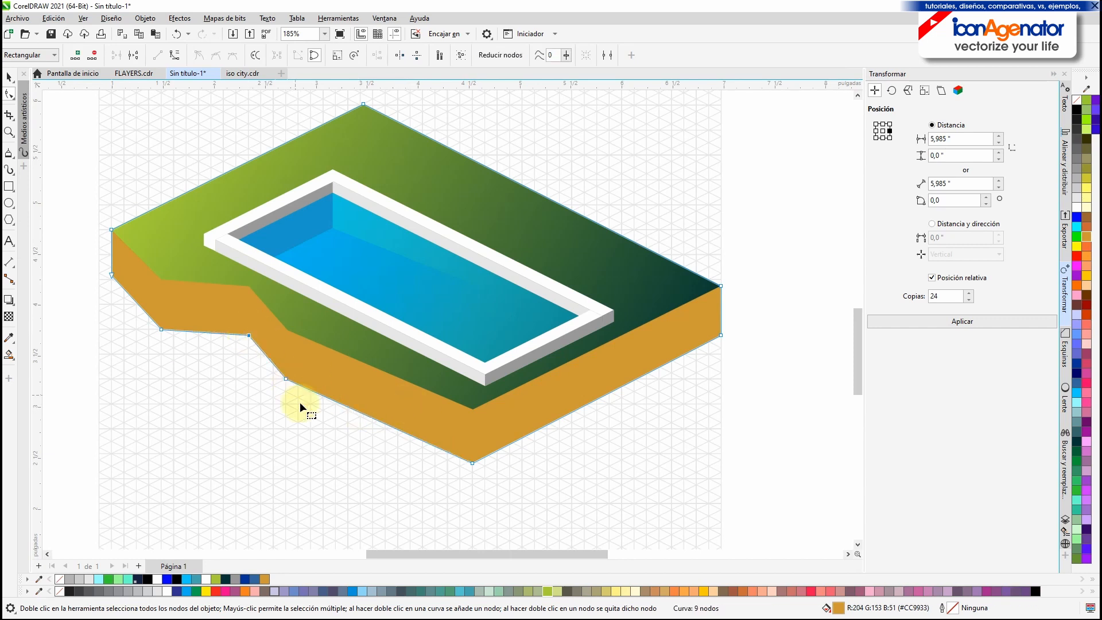
left_click(12, 153)
left_click_drag(162, 279, 164, 326)
double_click(223, 354)
key("Escape")
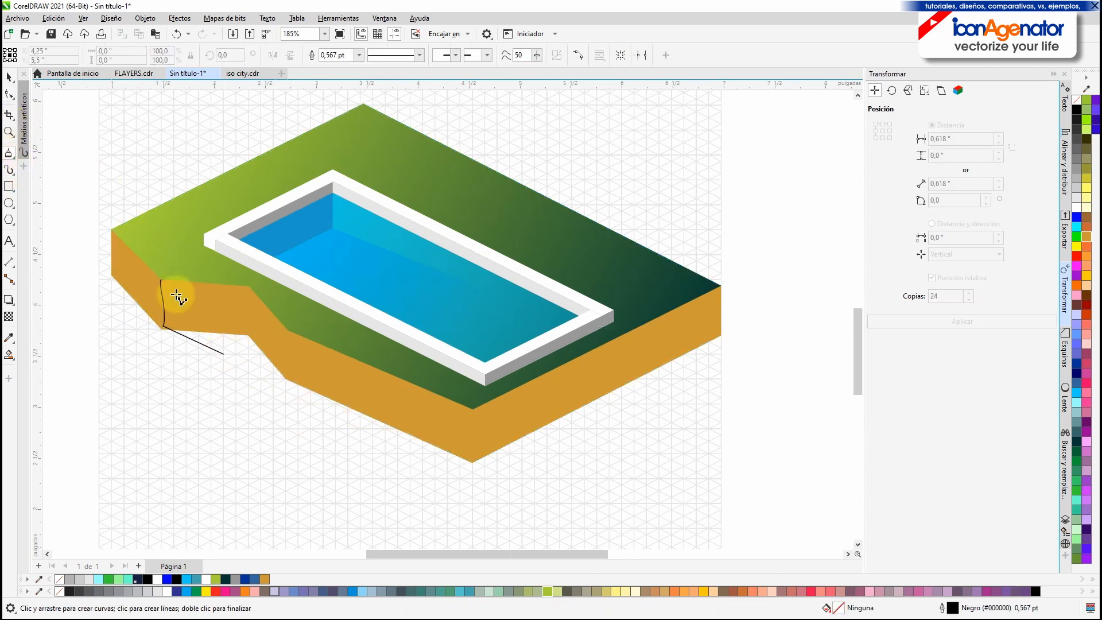
left_click(226, 354)
key("Delete")
left_click(13, 153)
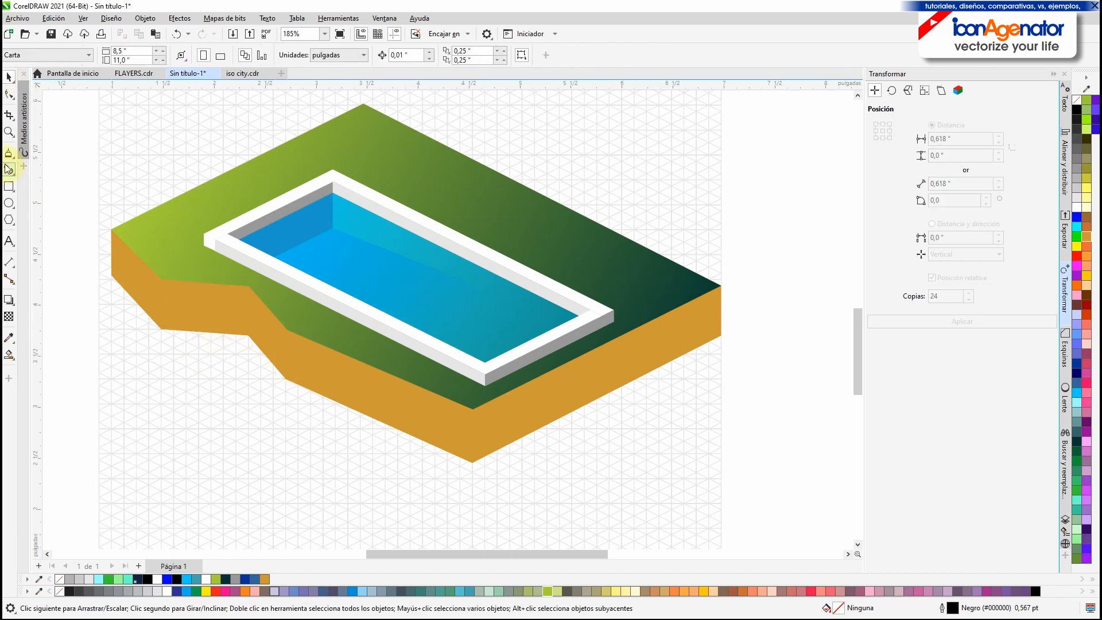
Draw four-sided panels over the soil's cut-in face and over most of its right front face
left_click(161, 280)
left_click(250, 286)
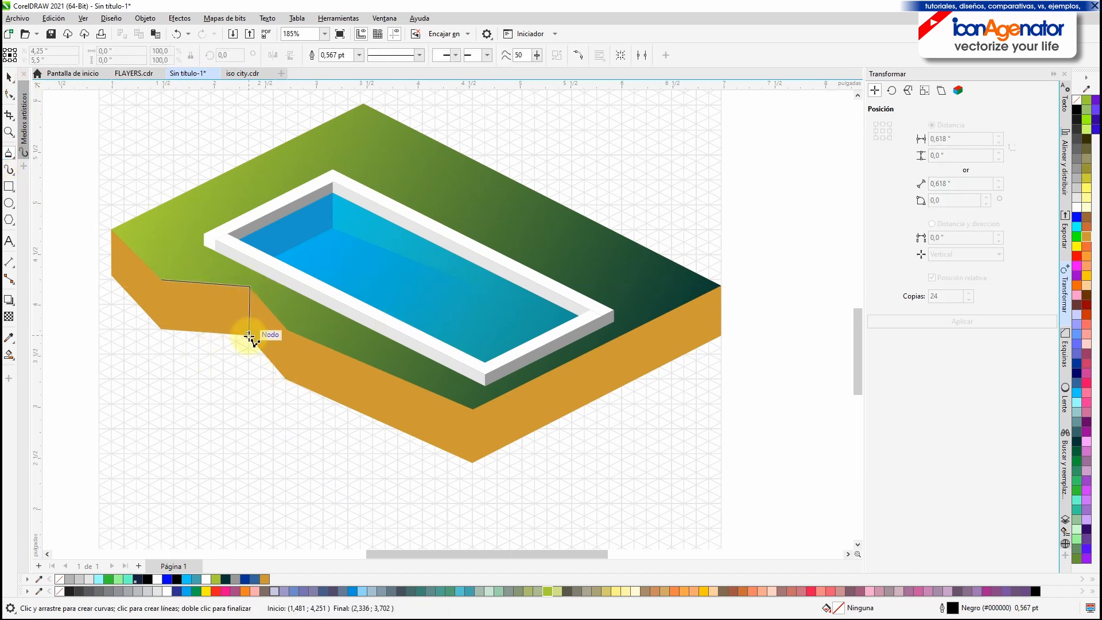
left_click(162, 279)
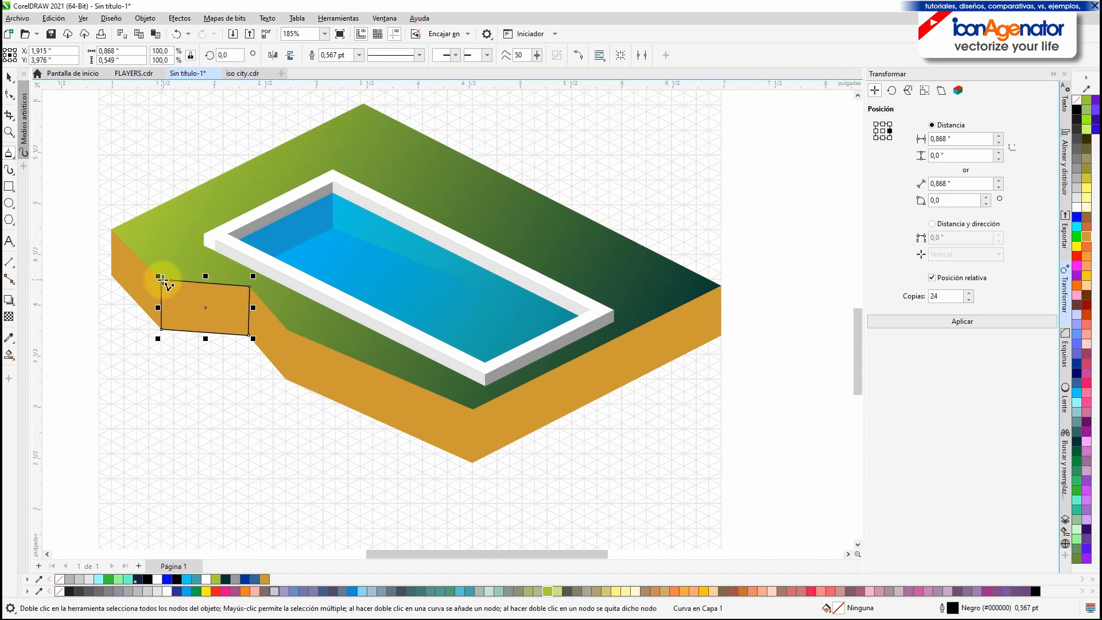
left_click(472, 409)
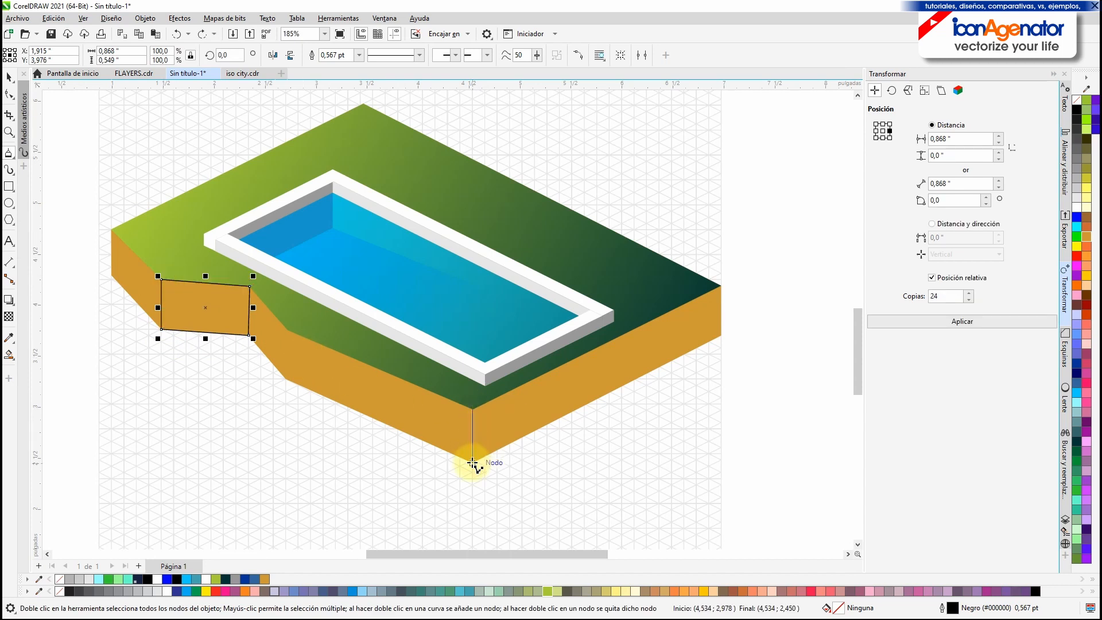
left_click(664, 315)
left_click(473, 408)
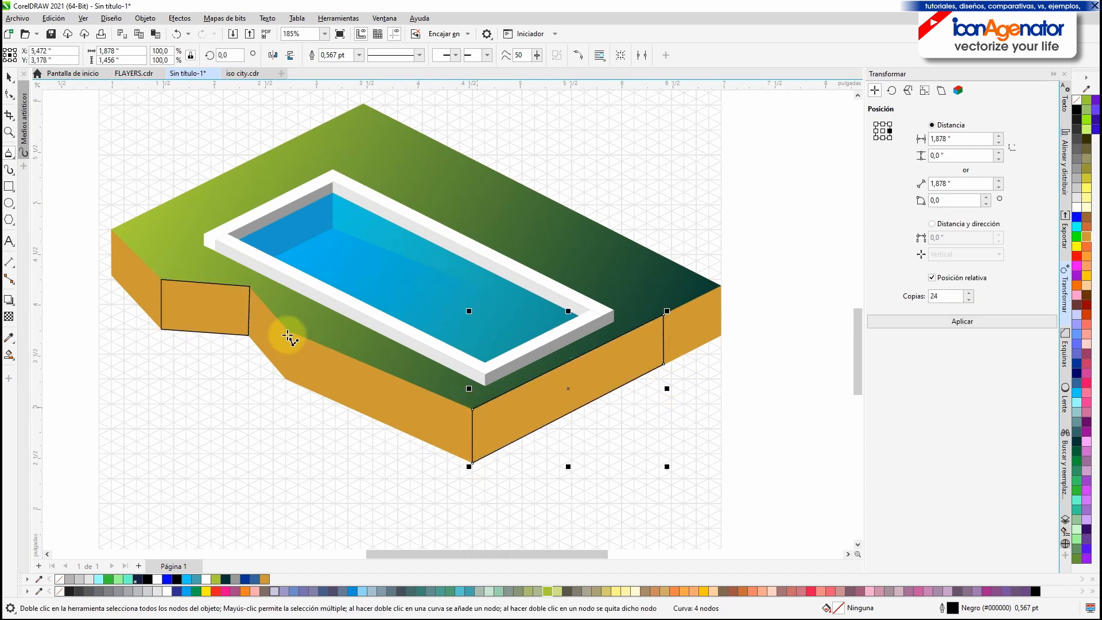
Draw a four-sided panel over most of the soil's left front face and fill it with brown #996633
left_click(287, 378)
left_click(417, 438)
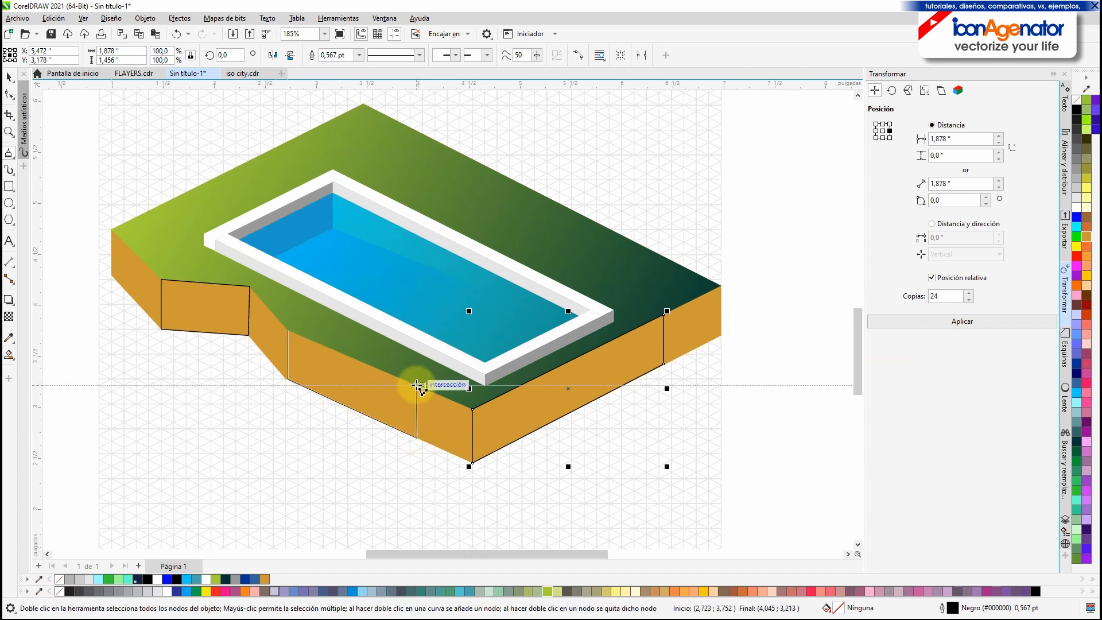
left_click(417, 385)
left_click(288, 330)
left_click(9, 76)
left_click(1086, 217)
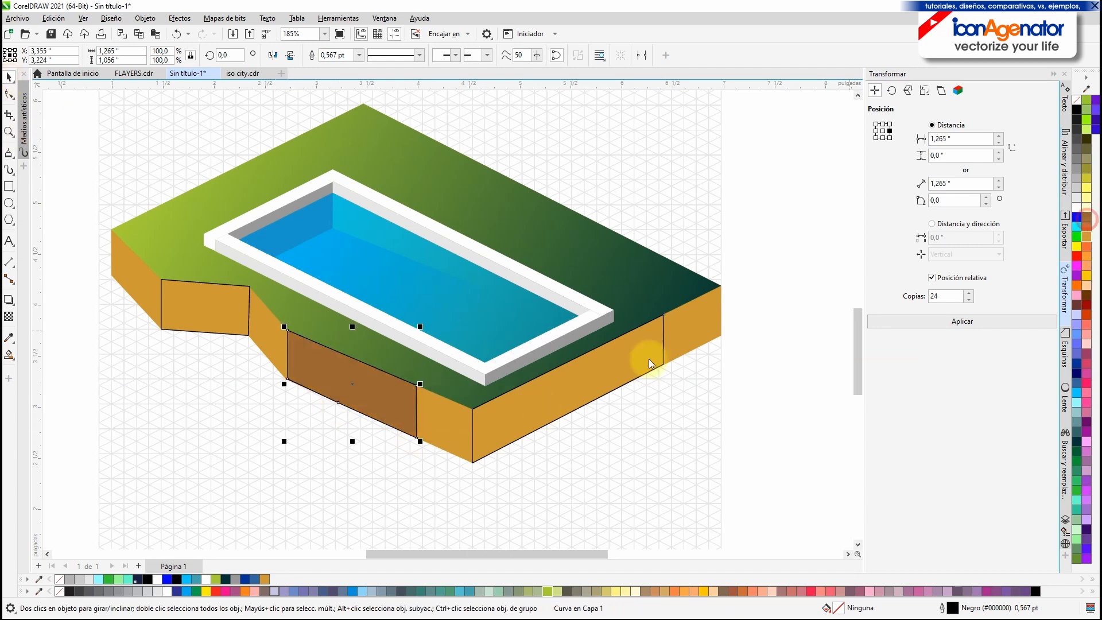
Fill the soil panels on the right front face and the cut-in face with brown #996633
left_click(649, 359)
left_click(780, 344)
left_click(648, 353)
left_click(664, 337)
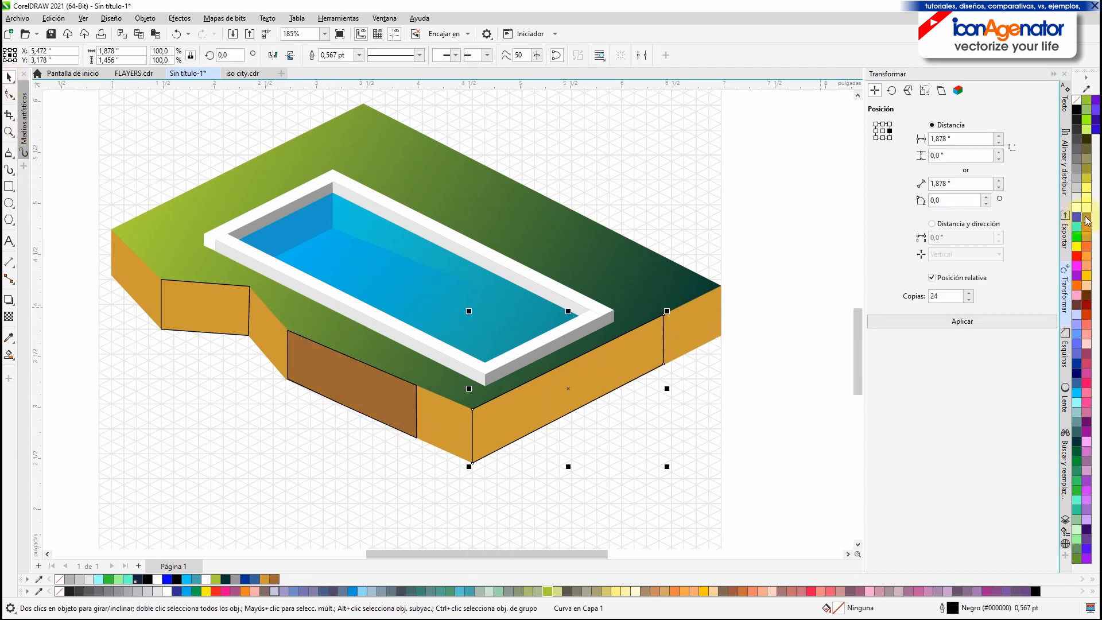
left_click(1086, 217)
left_click(217, 313)
left_click(216, 332)
left_click(1086, 216)
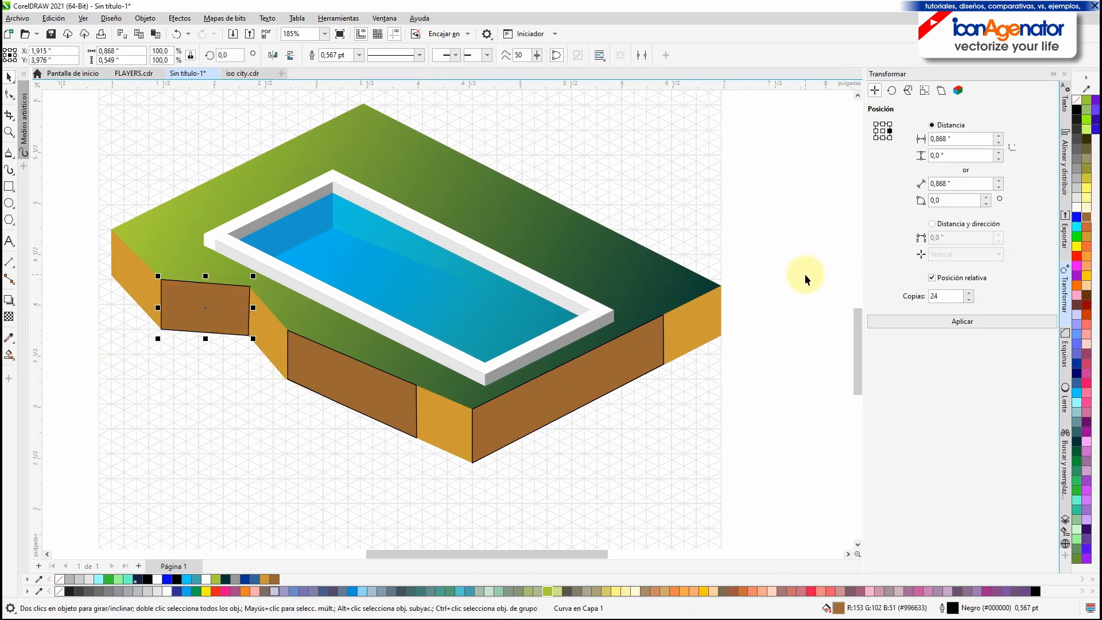
Remove the outlines from the three brown soil panels
left_click_drag(805, 276, 132, 450)
right_click(1077, 99)
left_click(657, 346)
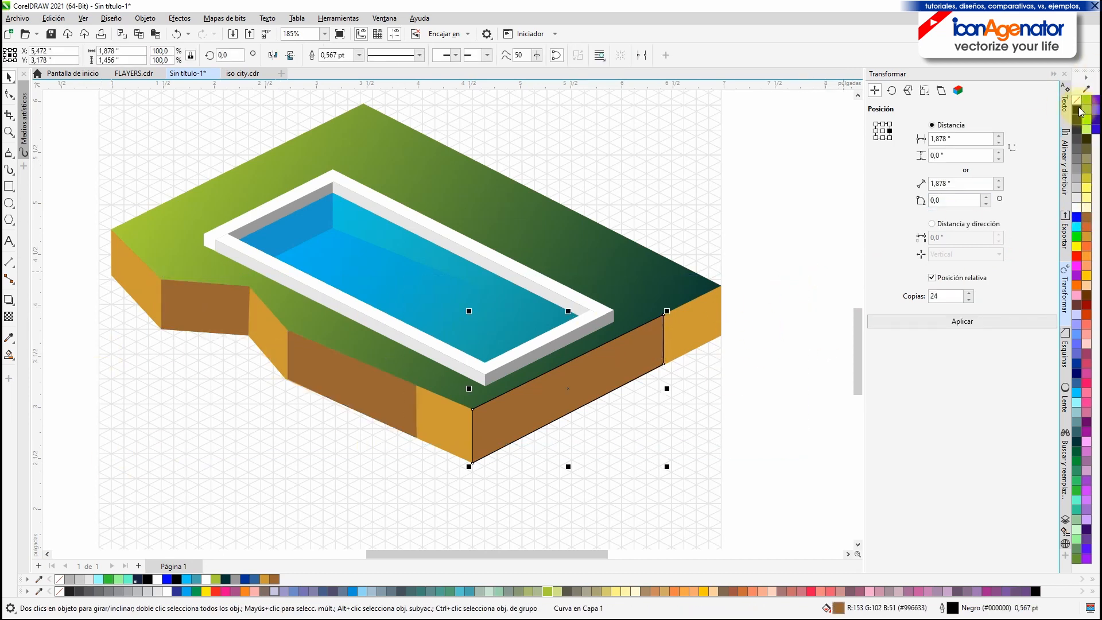
right_click(1077, 100)
Extend the right brown panel's outer edge to the soil's right corner so it covers the whole face
key("F10")
left_click_drag(648, 376, 722, 328)
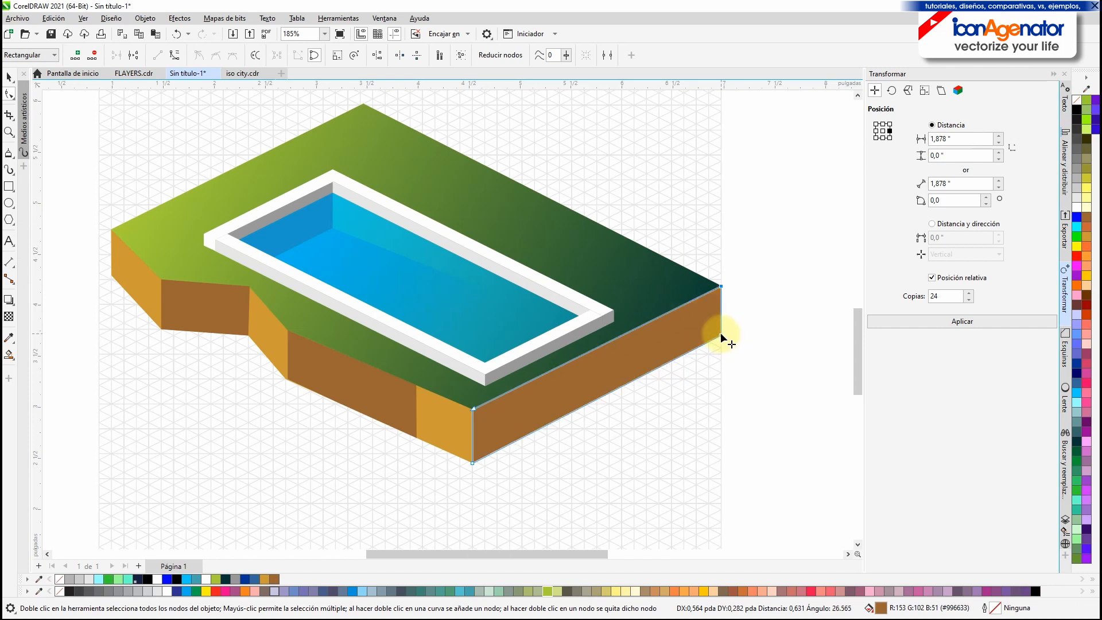
left_click(773, 326)
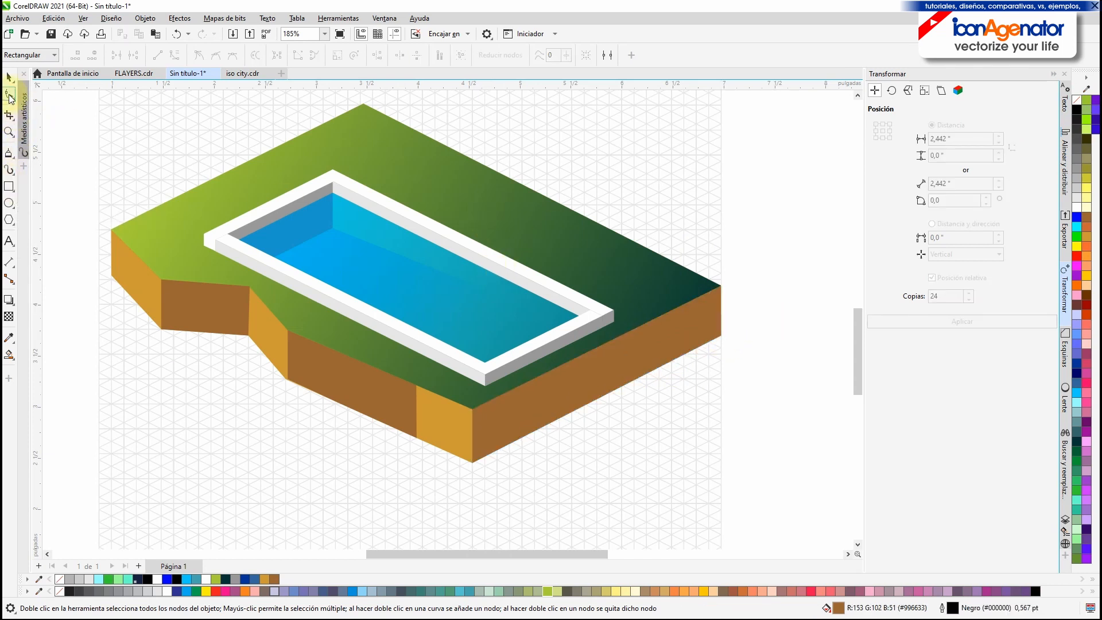
Draw an isometric rhombus about 0.73 by 0.37 inches on the empty grid behind the green base
left_click(10, 154)
left_click_drag(646, 138, 499, 303)
scroll(400, 282, "up", 1)
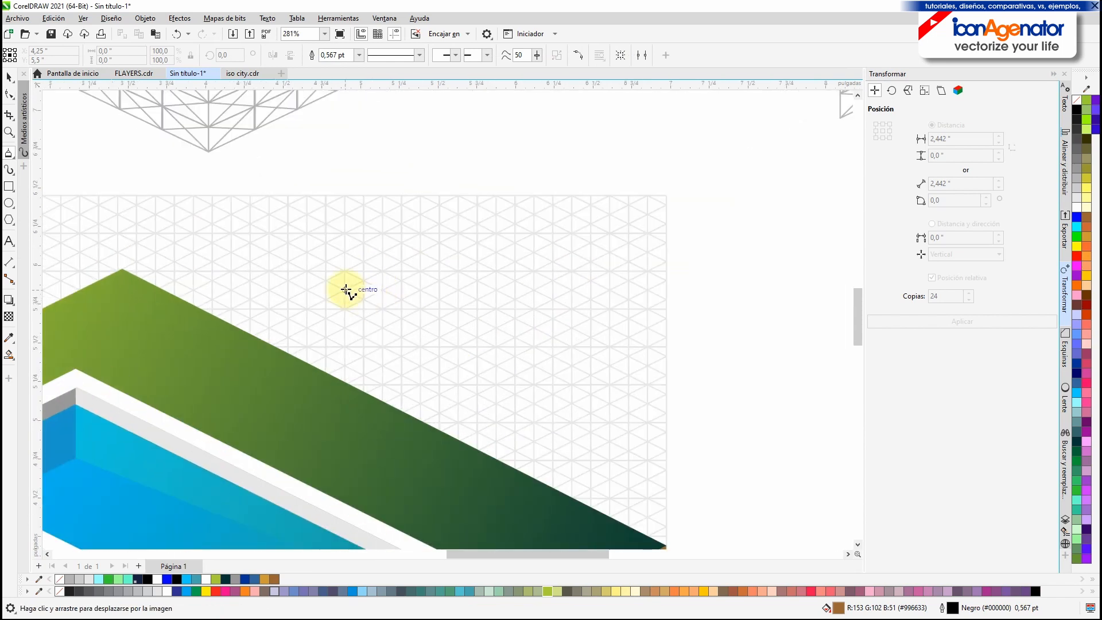
left_click(346, 291)
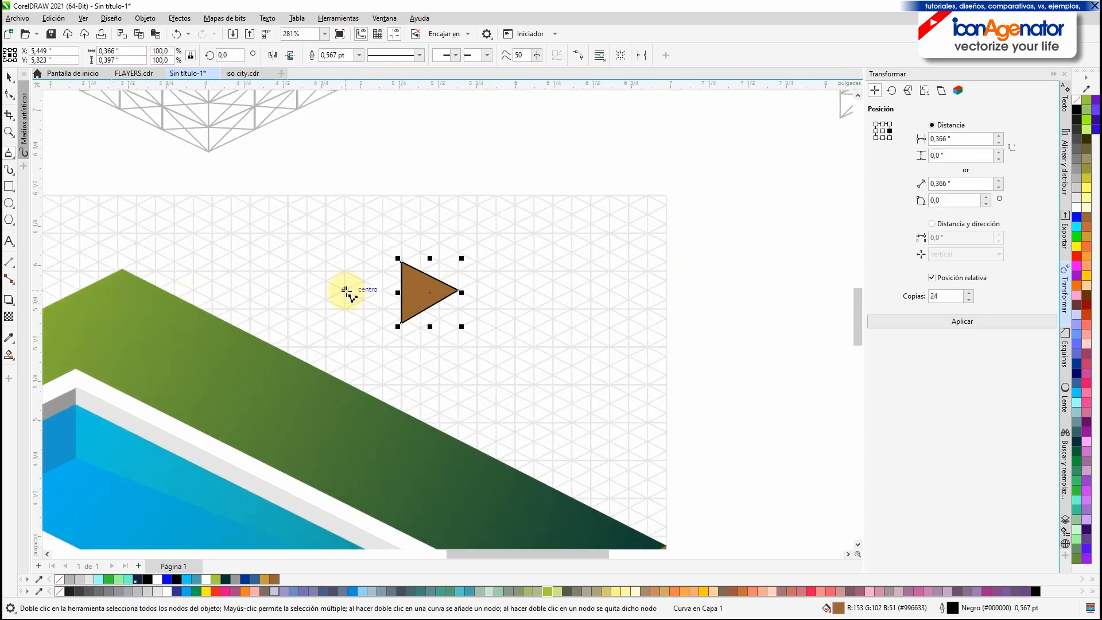
key("F10")
scroll(396, 335, "up", 2)
left_click_drag(391, 334, 391, 323)
left_click(11, 77)
left_click(351, 256)
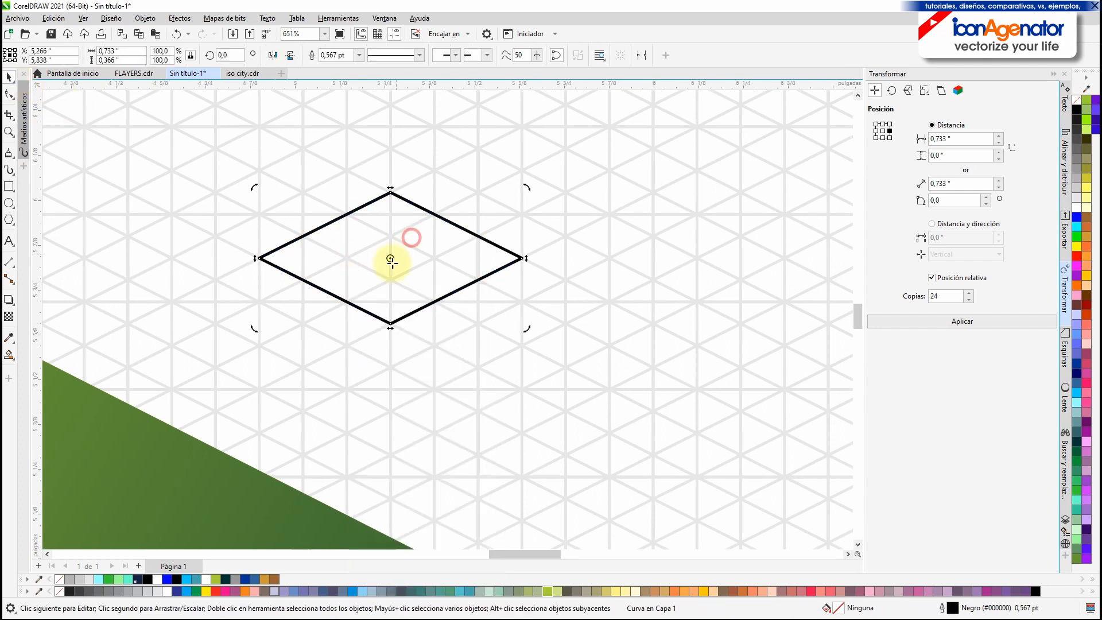
Copy the rhombus slightly below and reshape the copy's upper nodes to meet the original's side corners, forming the slab's sides
left_click_drag(395, 340, 395, 347)
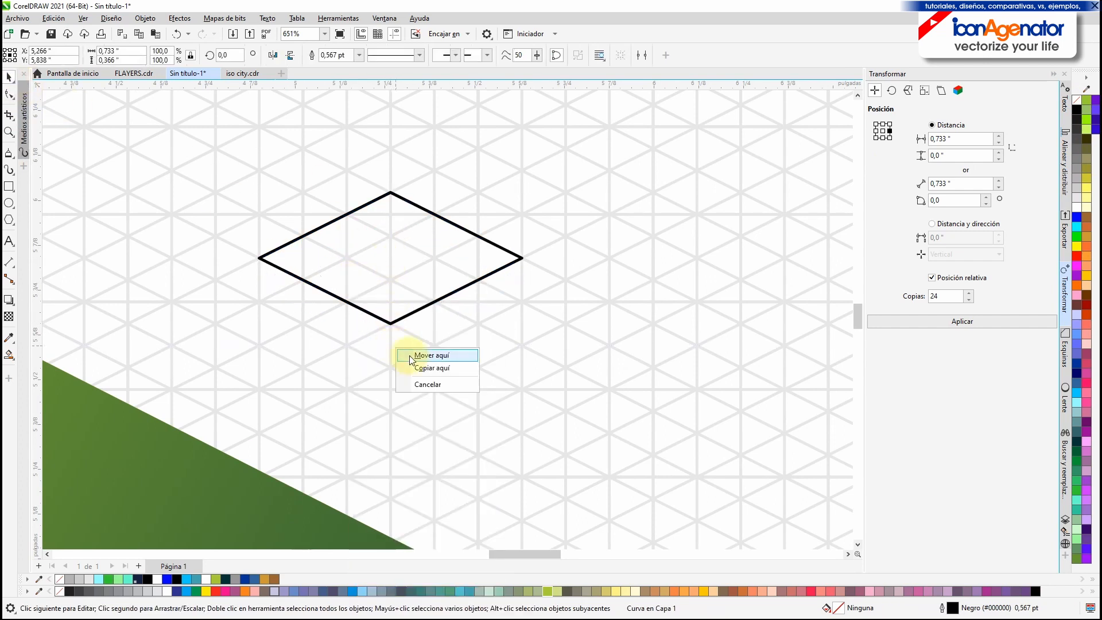
left_click(413, 367)
key("F10")
left_click_drag(390, 218, 259, 258)
double_click(481, 278)
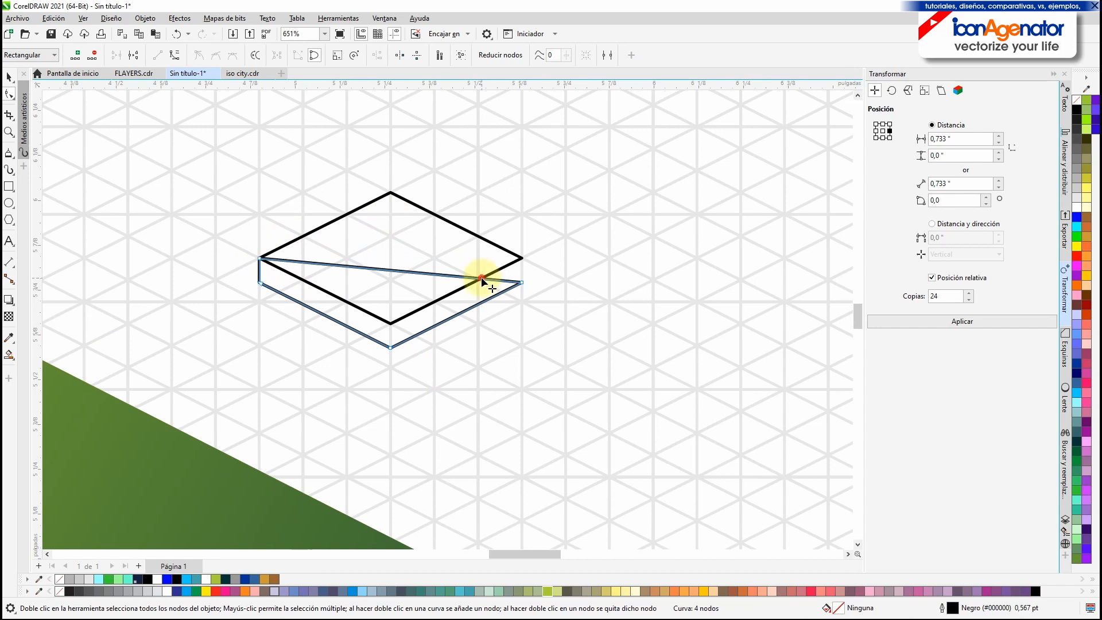
left_click_drag(481, 279, 521, 259)
key("space")
Fill the slab's top white and its side shape grey #B3B3B3, placing the sides behind the top
left_click(392, 233)
left_click(495, 246)
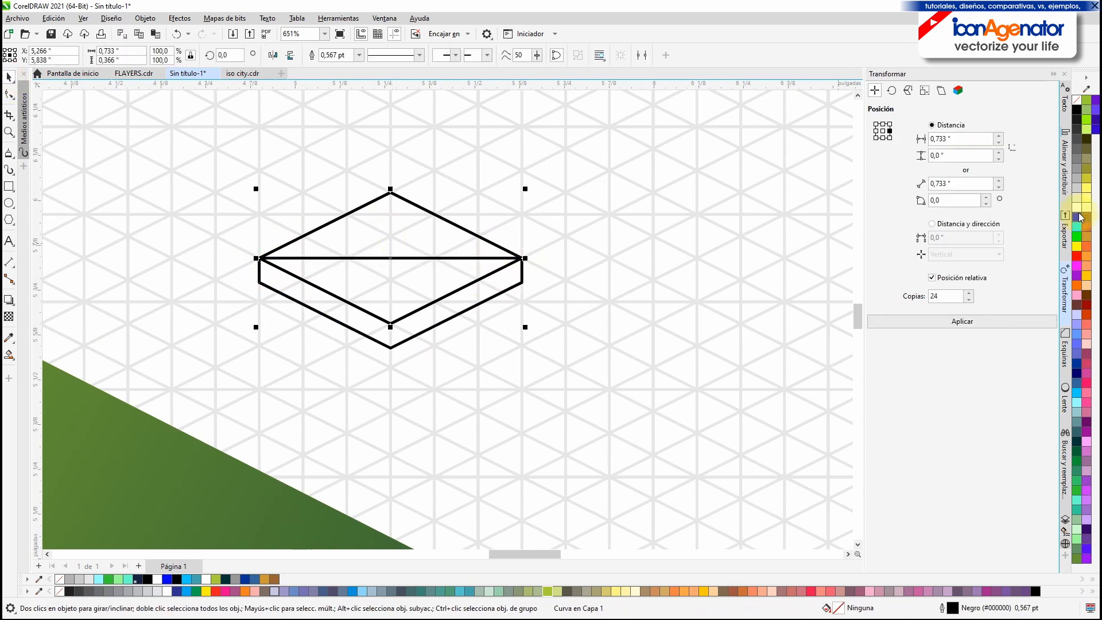
left_click(1076, 207)
key("Tab")
left_click(1076, 178)
key("ctrl+Page_Down")
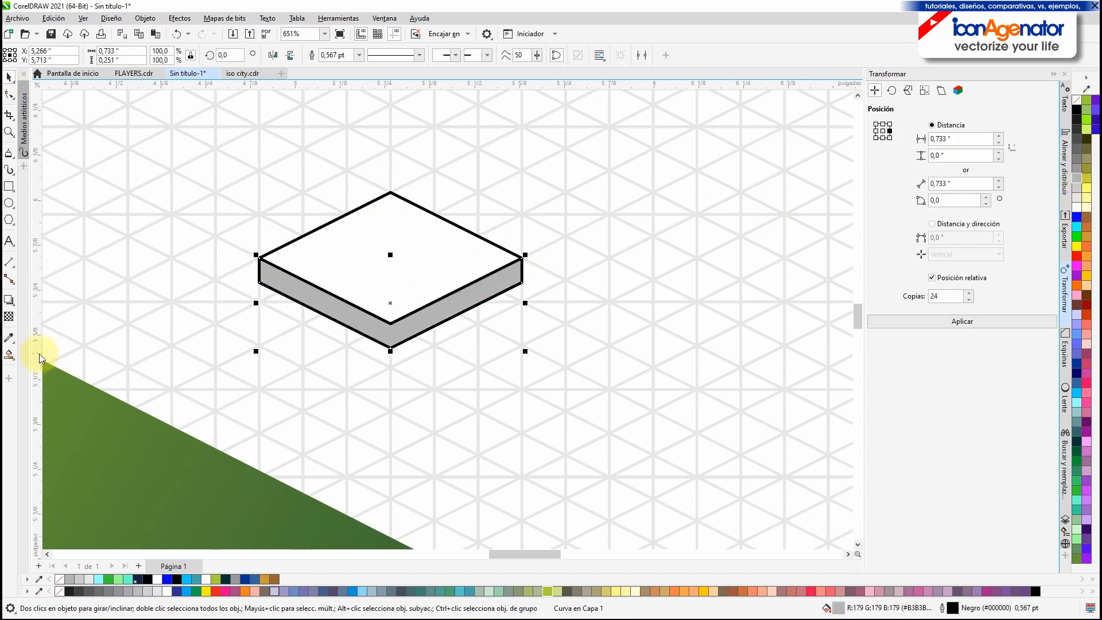
Apply a linear gradient to the slab's sides, running from light at the left corner to grey at the front
left_click(9, 354)
left_click(12, 358)
left_click(59, 356)
left_click_drag(256, 264, 381, 327)
left_click(11, 82)
Apply a diagonal linear gradient to the slab's top, from white at the upper left to light grey at the lower right
left_click(387, 232)
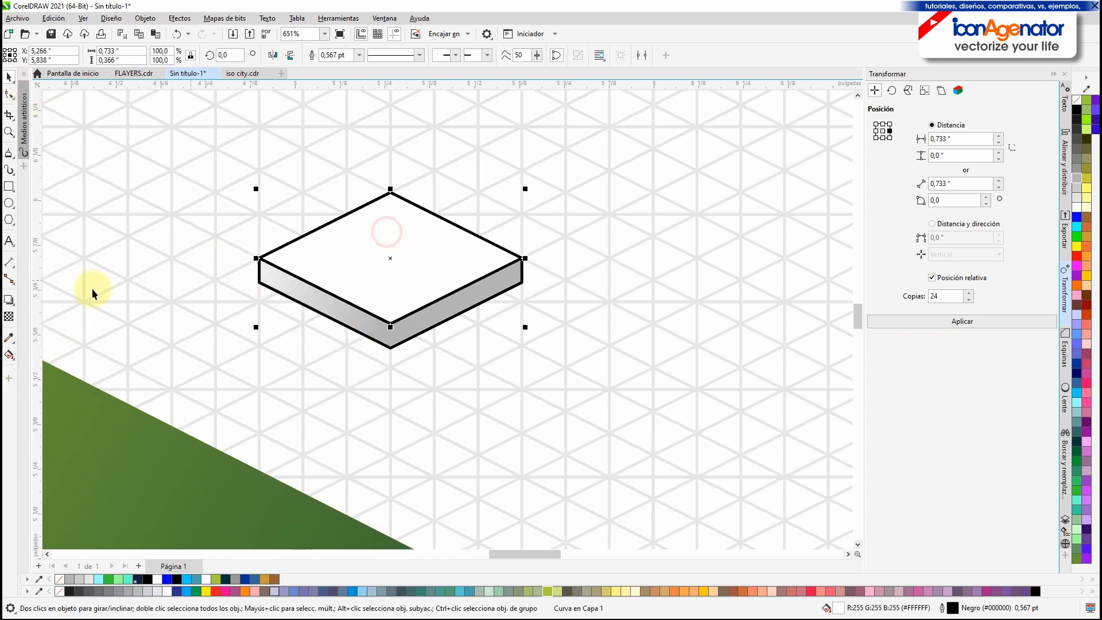
left_click(9, 354)
mouse_move(440, 277)
left_mouse_down()
mouse_move(287, 166)
mouse_move(337, 209)
left_mouse_up()
left_click_drag(441, 276, 455, 290)
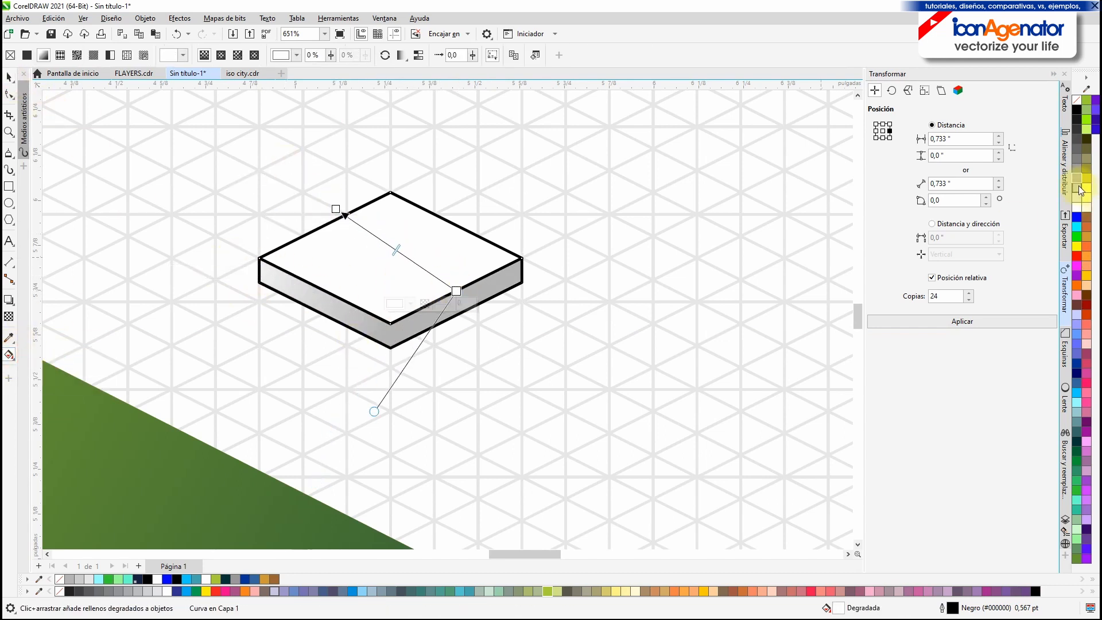
left_click_drag(336, 209, 343, 218)
left_click(13, 79)
Remove the outlines from the slab's top and sides
scroll(524, 389, "down", 8)
left_click_drag(732, 290, 415, 399)
right_click(1076, 100)
Move the slab onto the green base behind the pool and scale it down to about 0.53 by 0.31 inches
left_click_drag(483, 357, 344, 396)
scroll(338, 386, "up", 9)
scroll(338, 386, "up", 2)
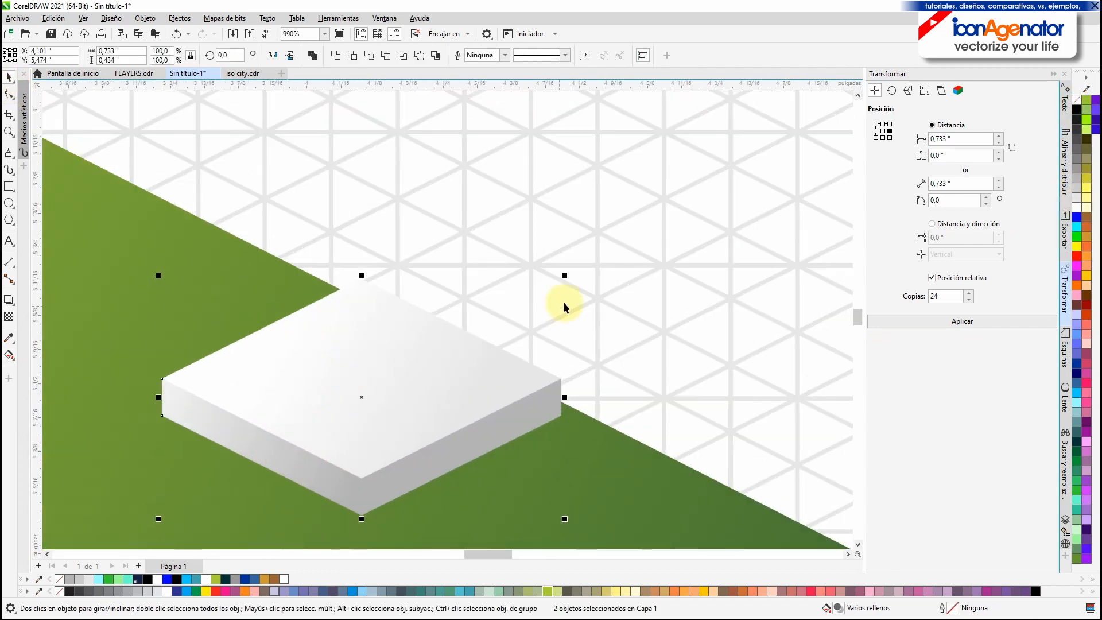
left_click_drag(563, 276, 450, 343)
left_click_drag(332, 436, 247, 379)
scroll(248, 401, "down", 7)
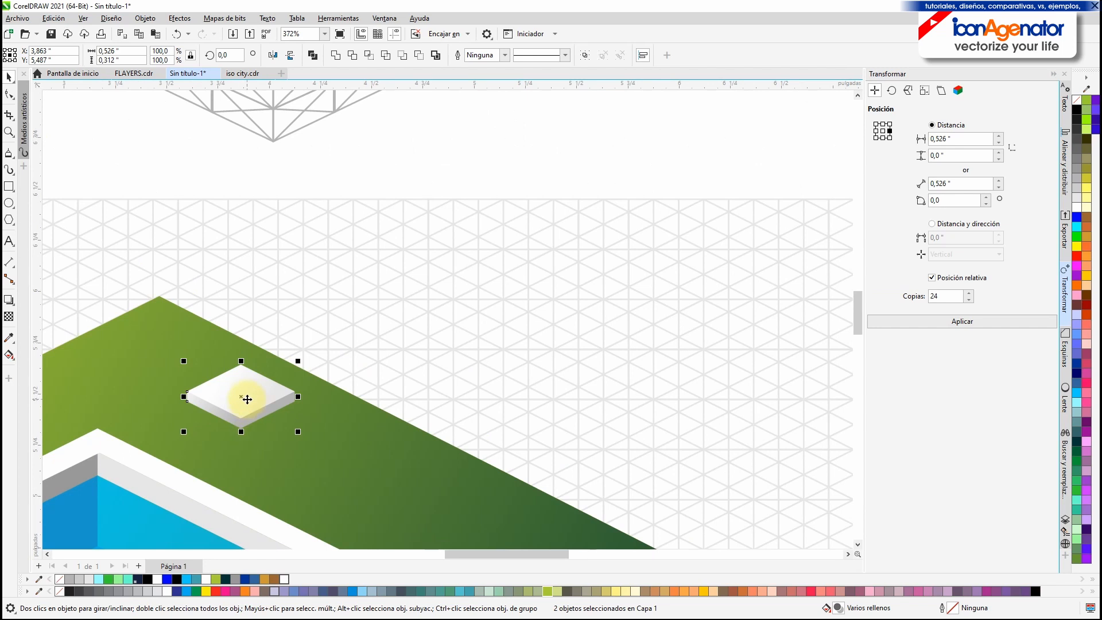
Place a copy of the slab to the lower right along the green base
left_click_drag(246, 398, 342, 450)
right_click(341, 450)
left_click(344, 462)
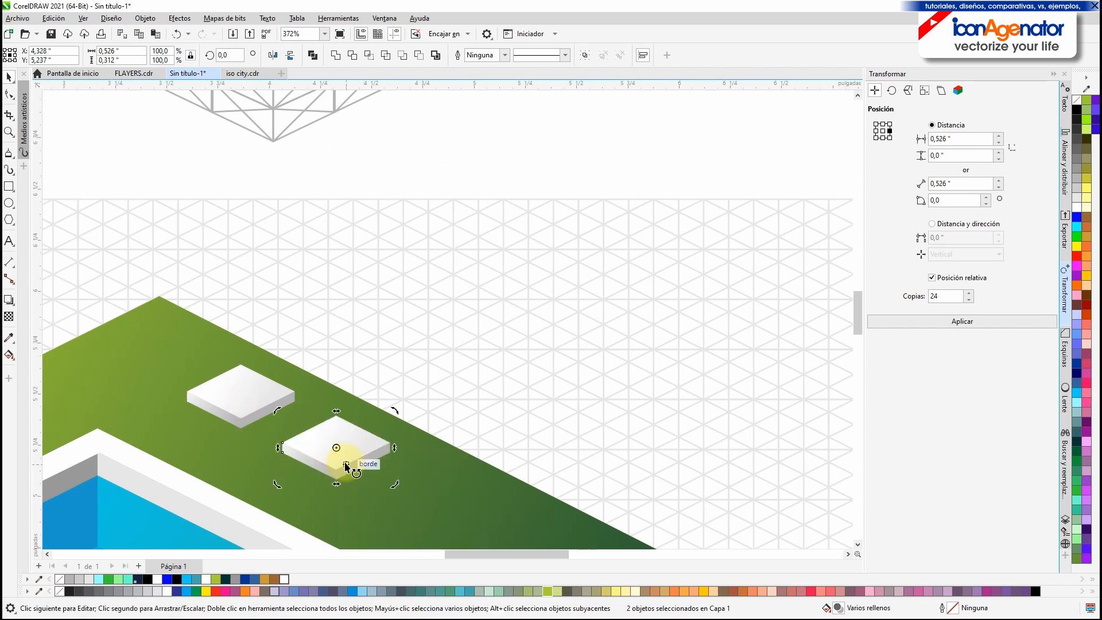
Scallop the four corners of the copied slab's top with a 0.02-inch radius
scroll(345, 462, "up", 3)
double_click(341, 397)
left_click_drag(565, 349, 78, 540)
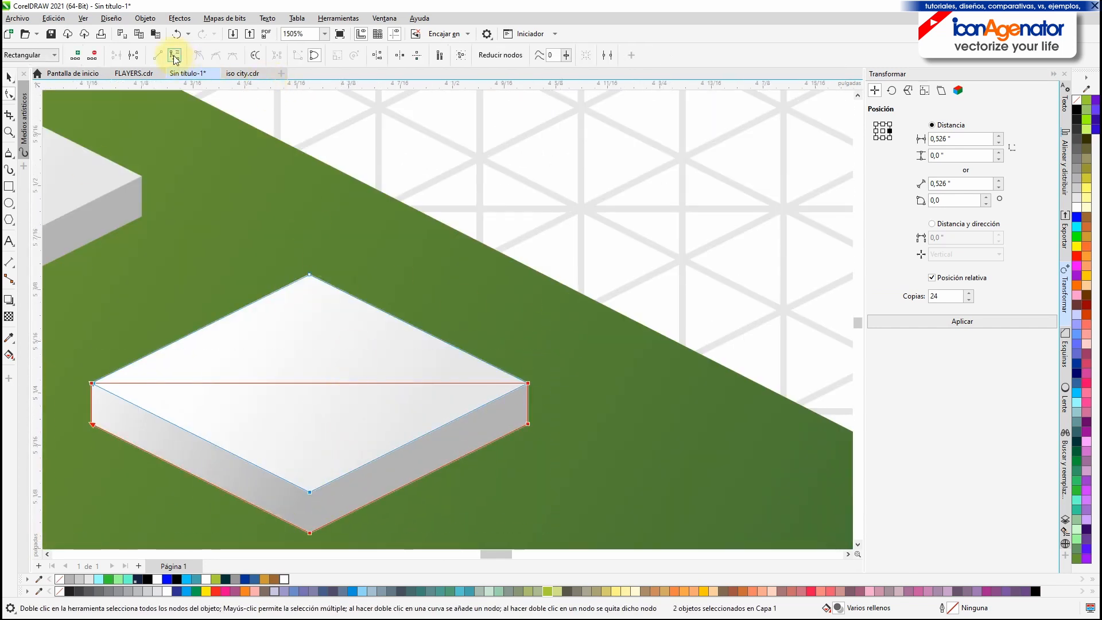
left_click(310, 277)
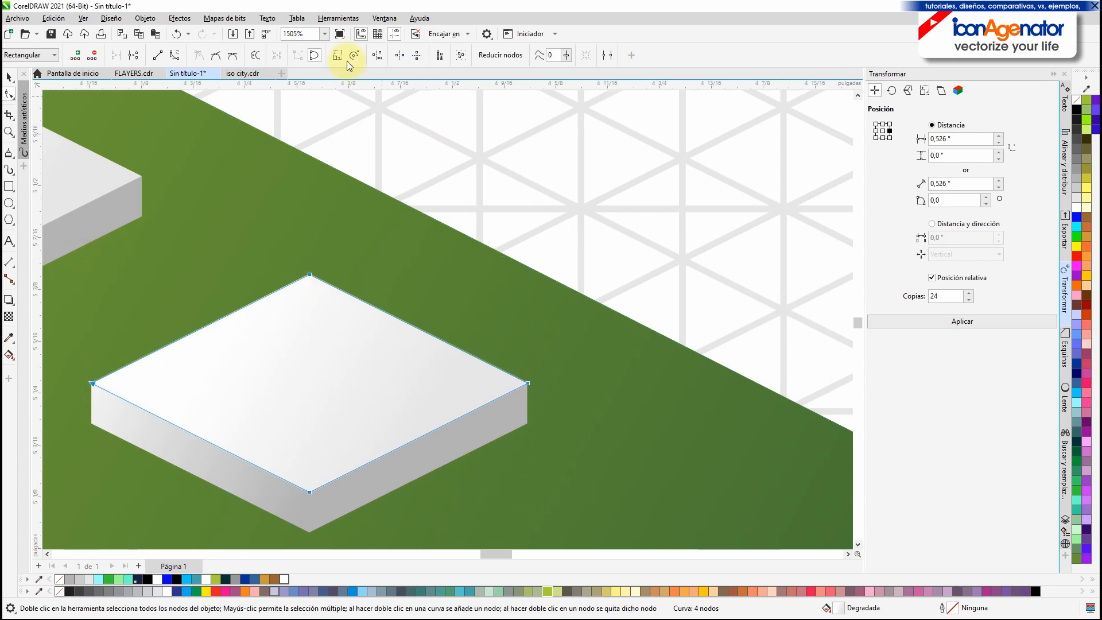
left_click(1068, 336)
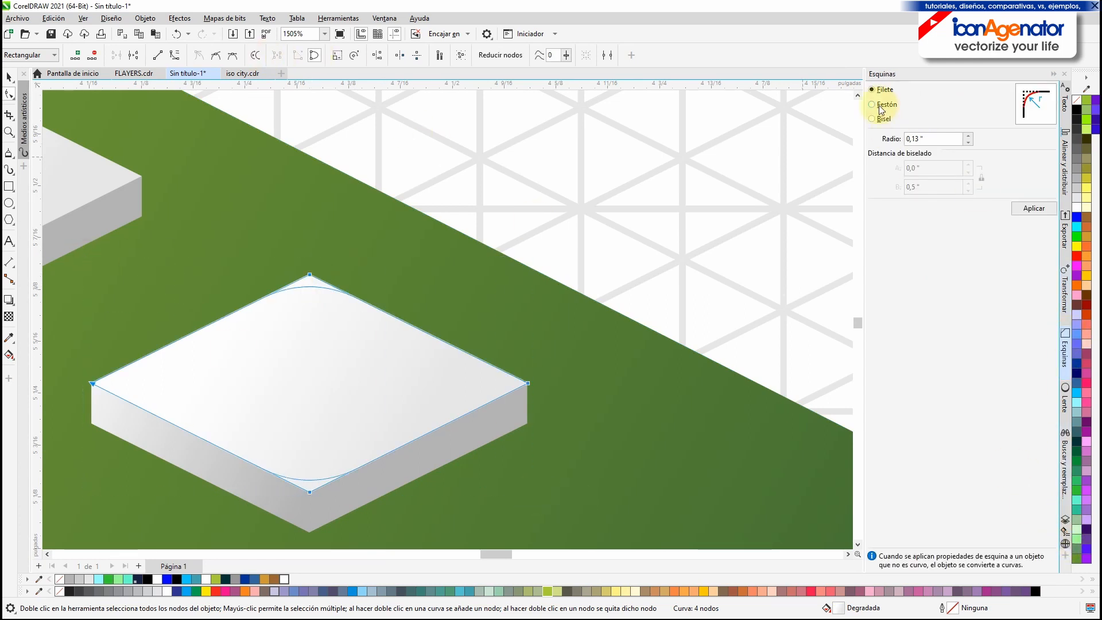
left_click(1038, 206)
left_click(642, 348)
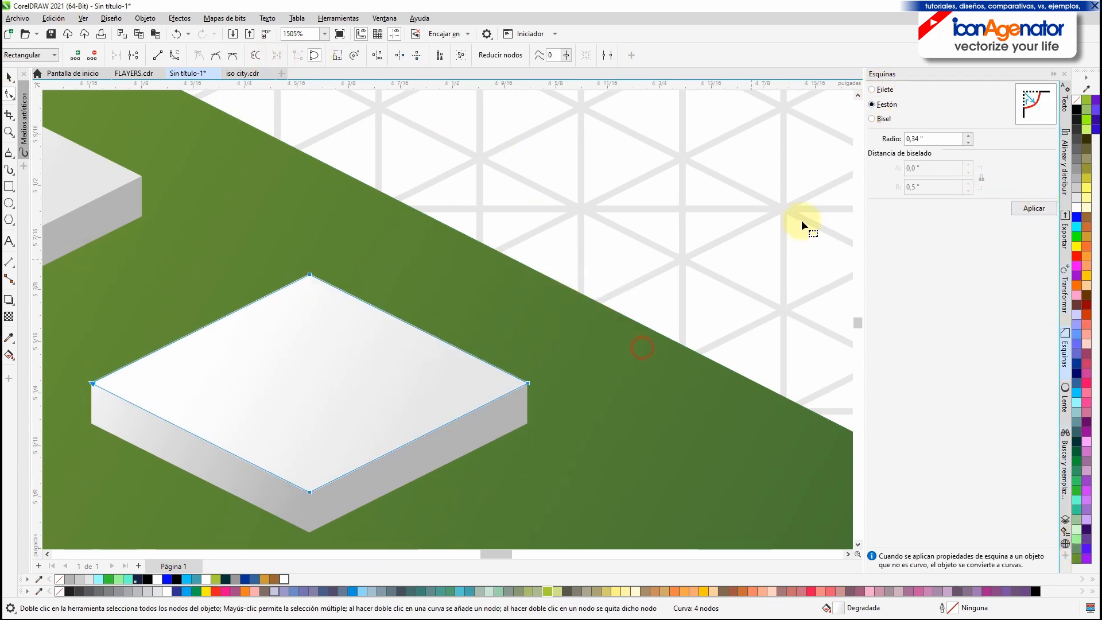
left_click(969, 141)
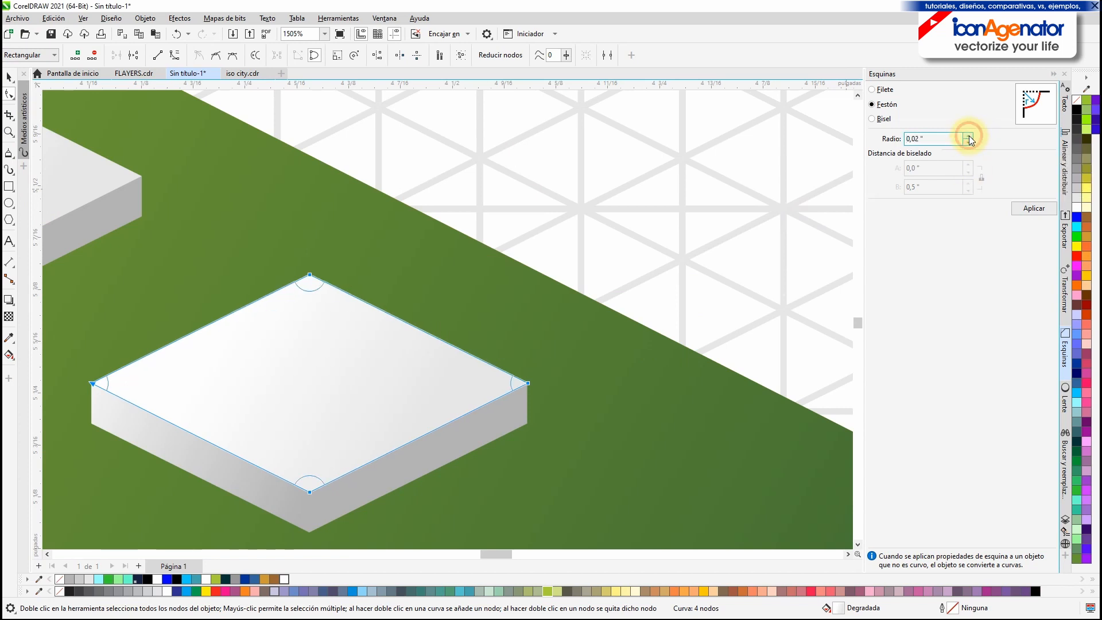
left_click(1031, 210)
Scallop the left, right and lower front corners of the copied slab's side shape with the same 0.02-inch radius
left_click(530, 381)
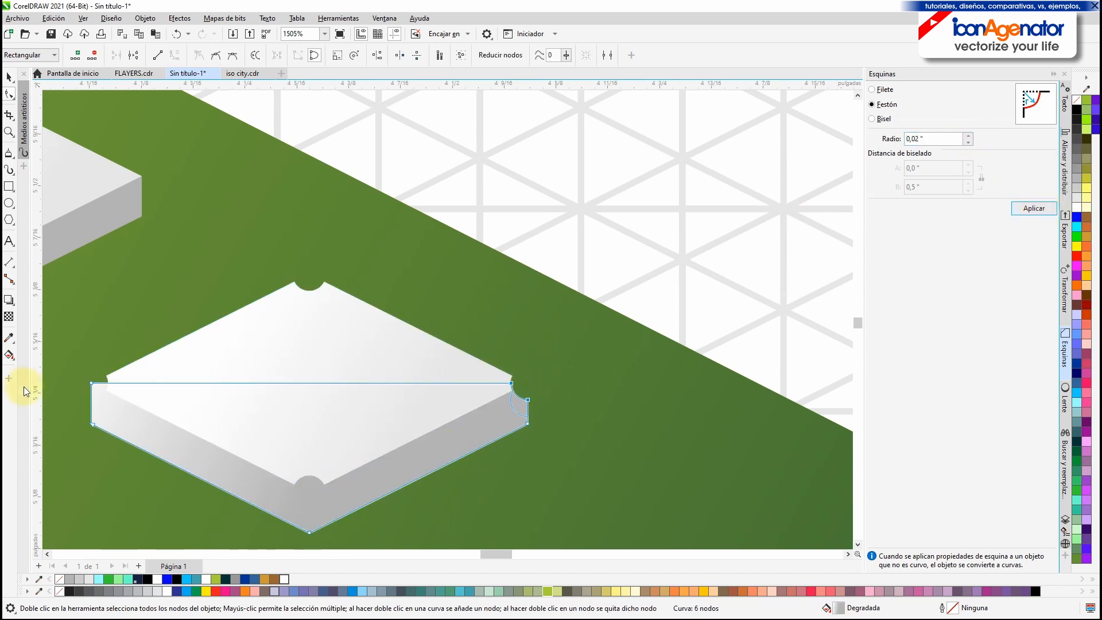
left_click(91, 382)
left_click(1032, 208)
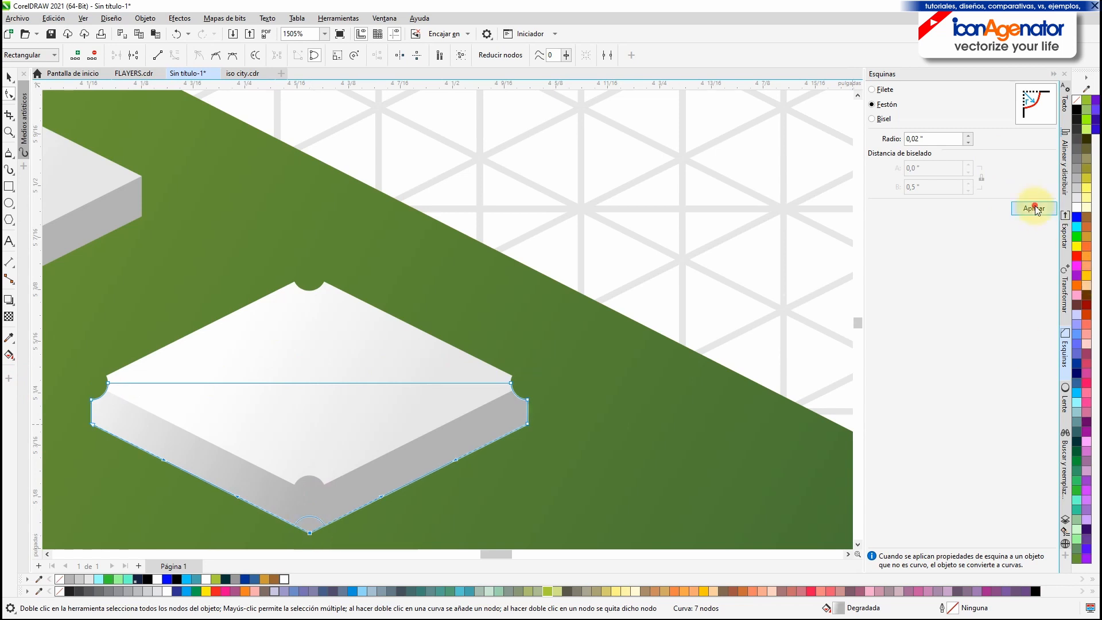
Shrink the scalloped slab to about 0.15 by 0.09 inches and place it just below the larger slab's front corner
left_click(9, 77)
scroll(330, 335, "down", 3)
left_click(329, 333, "shift")
left_click_drag(389, 316, 219, 337)
Group the larger slab's top and sides, and shift the small scalloped slab slightly lower
left_click(276, 277)
left_click(482, 189)
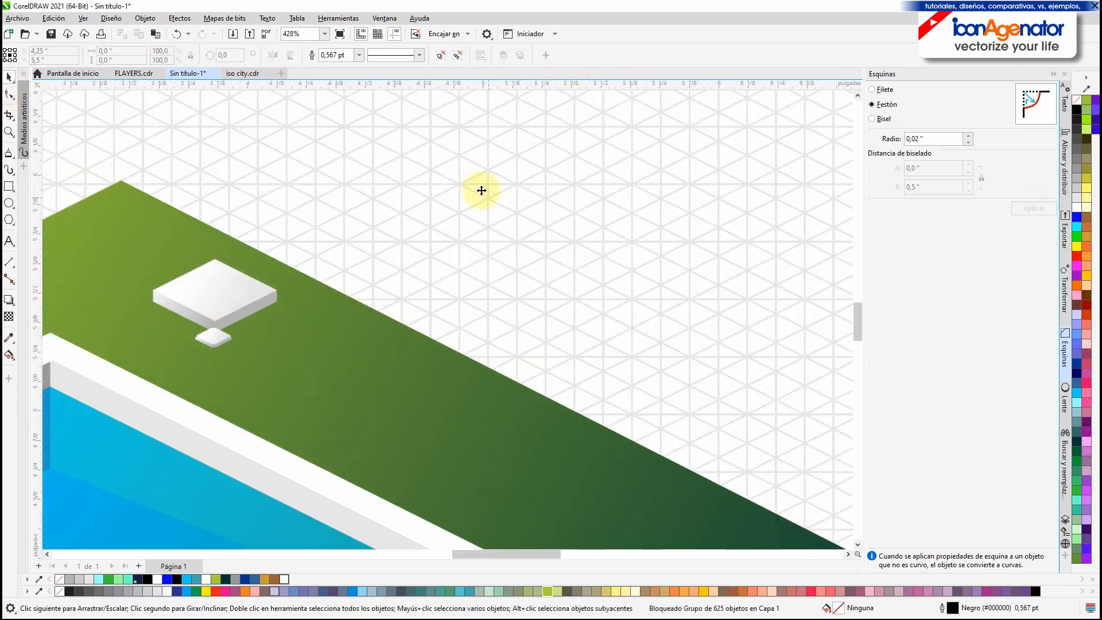
left_click(219, 228)
left_click_drag(99, 342, 99, 340)
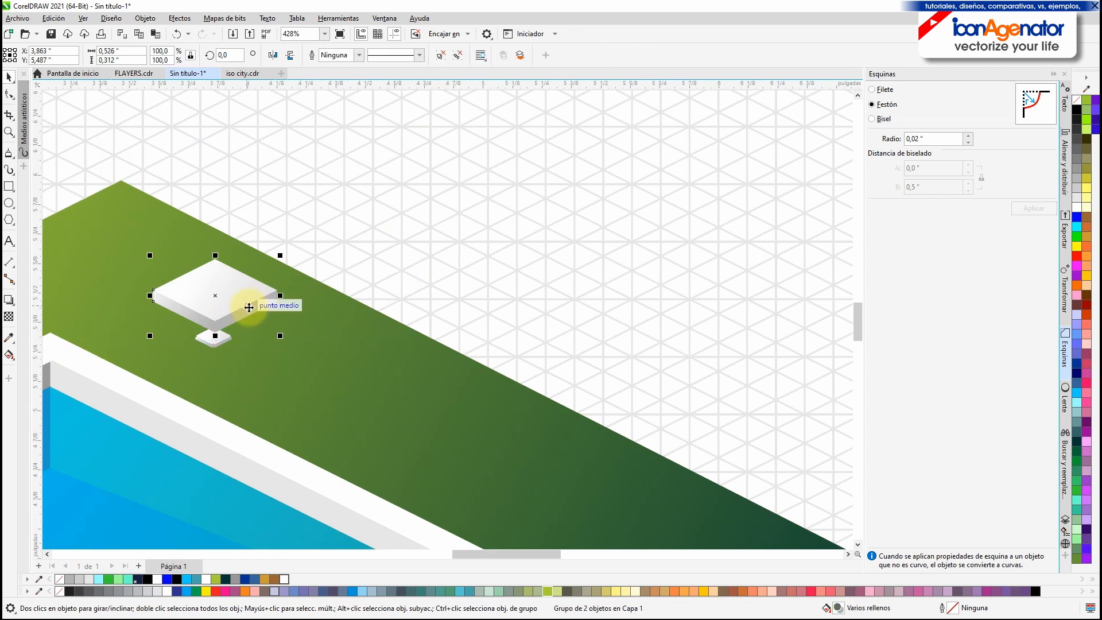
scroll(248, 308, "up", 2)
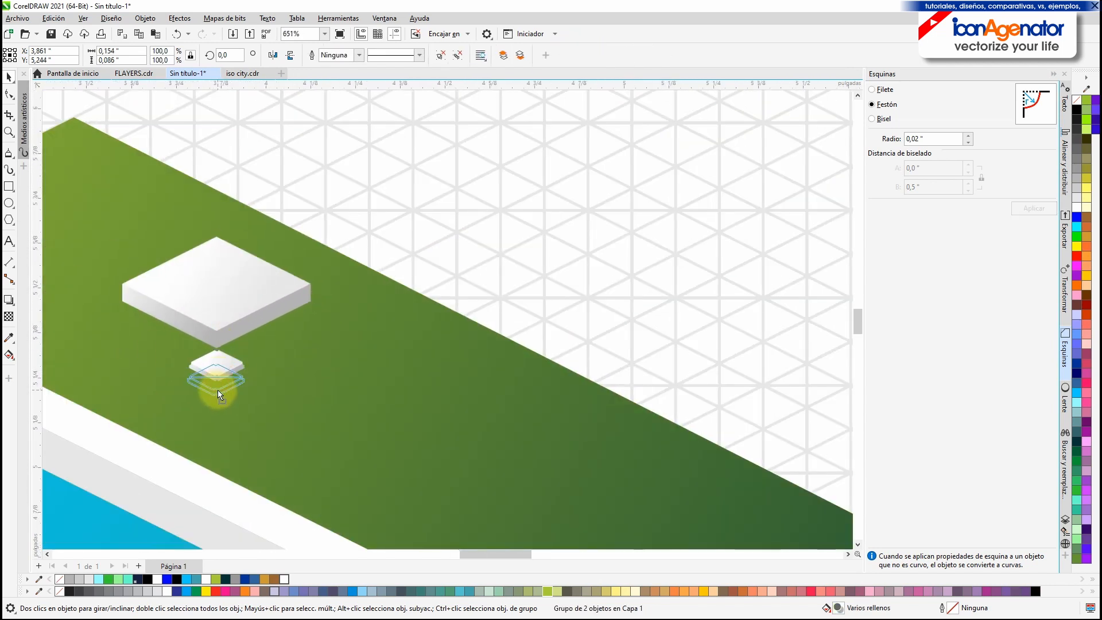
Draw a brown post about 0.024 by 0.30 inches rising from the small scalloped slab, and remove its outline
key("F6")
left_click_drag(207, 272, 228, 381)
scroll(218, 349, "up", 2)
scroll(218, 349, "up", 3)
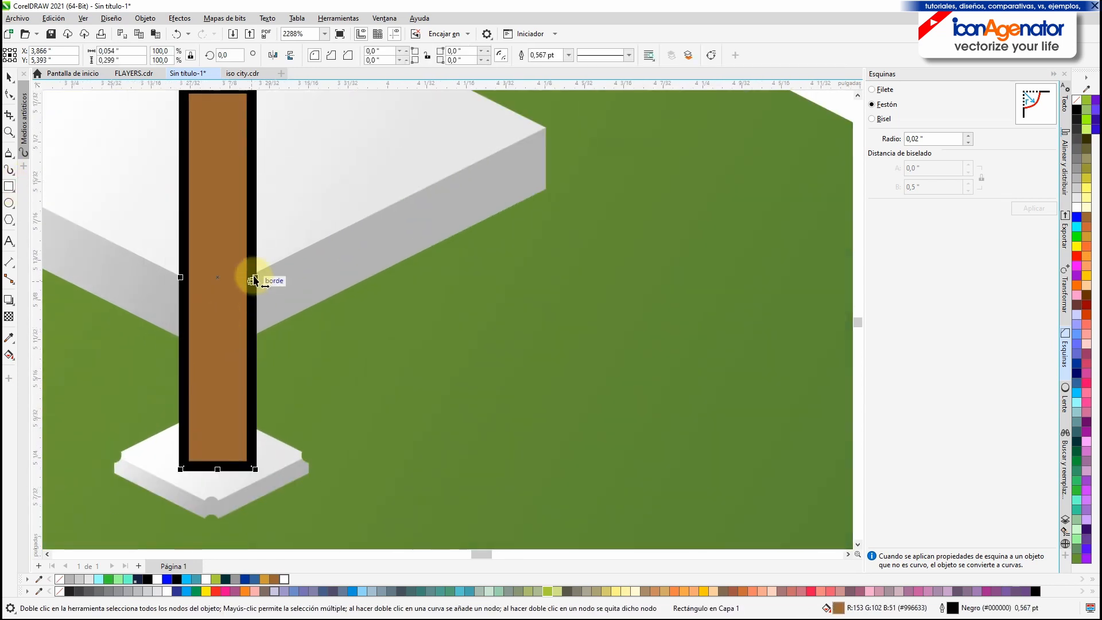
left_click_drag(255, 279, 235, 283)
right_click(1077, 101)
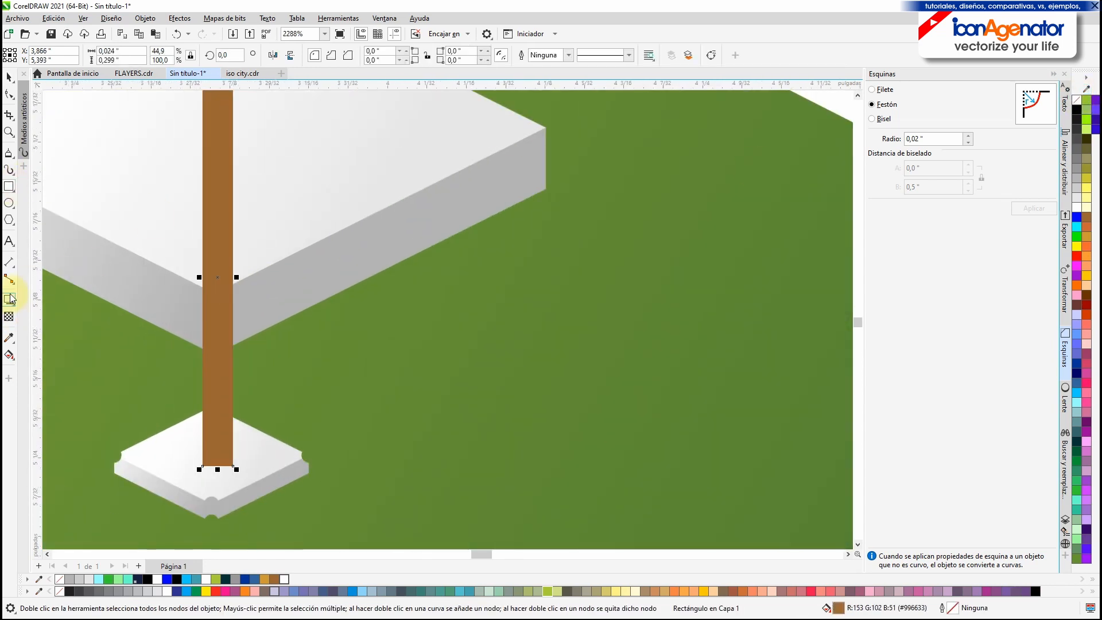
Fill the post with a horizontal linear gradient from white on its left edge to dark grey on its right edge
left_click(10, 355)
left_click_drag(205, 359, 186, 385)
scroll(224, 359, "up", 2)
scroll(212, 365, "up", 1)
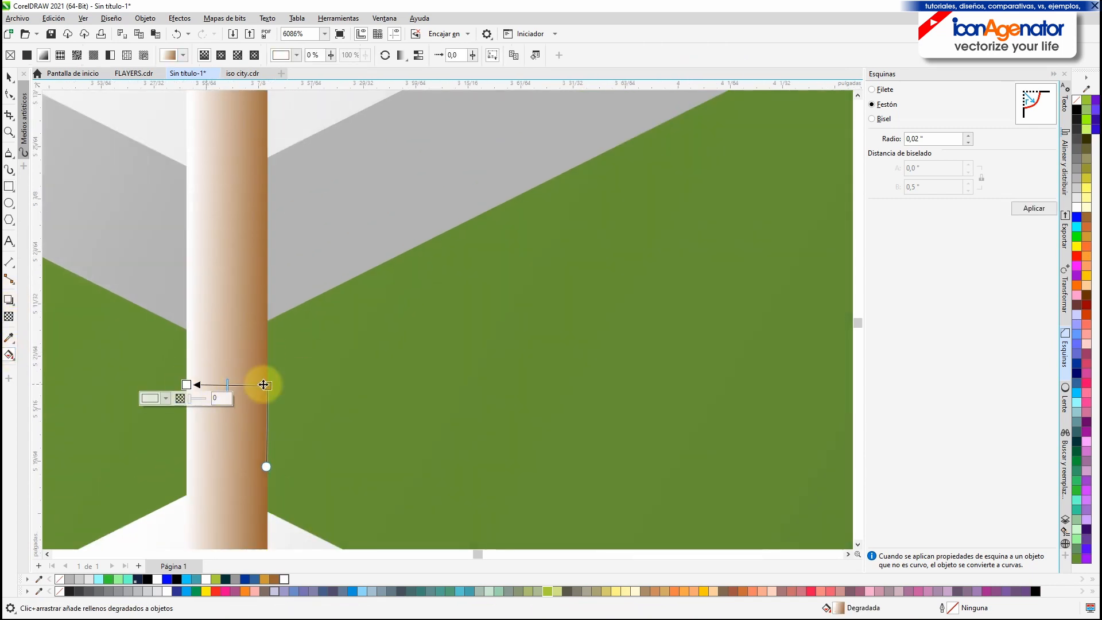
left_click(266, 385)
left_click(1076, 149)
left_click(10, 78)
Send the post behind the larger slab and shift it slightly left to centre it on the scalloped base
scroll(380, 259, "down", 7)
scroll(330, 339, "up", 3)
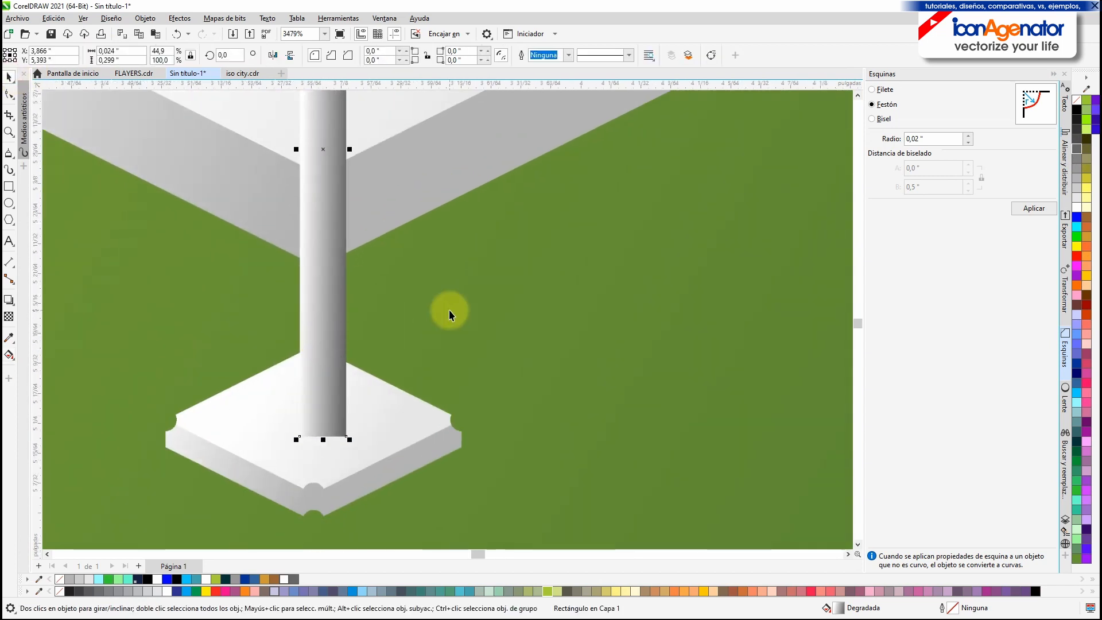
key("ctrl+Page_Down")
mouse_move(330, 399)
left_mouse_down()
mouse_move(325, 387)
mouse_move(324, 398)
left_mouse_up()
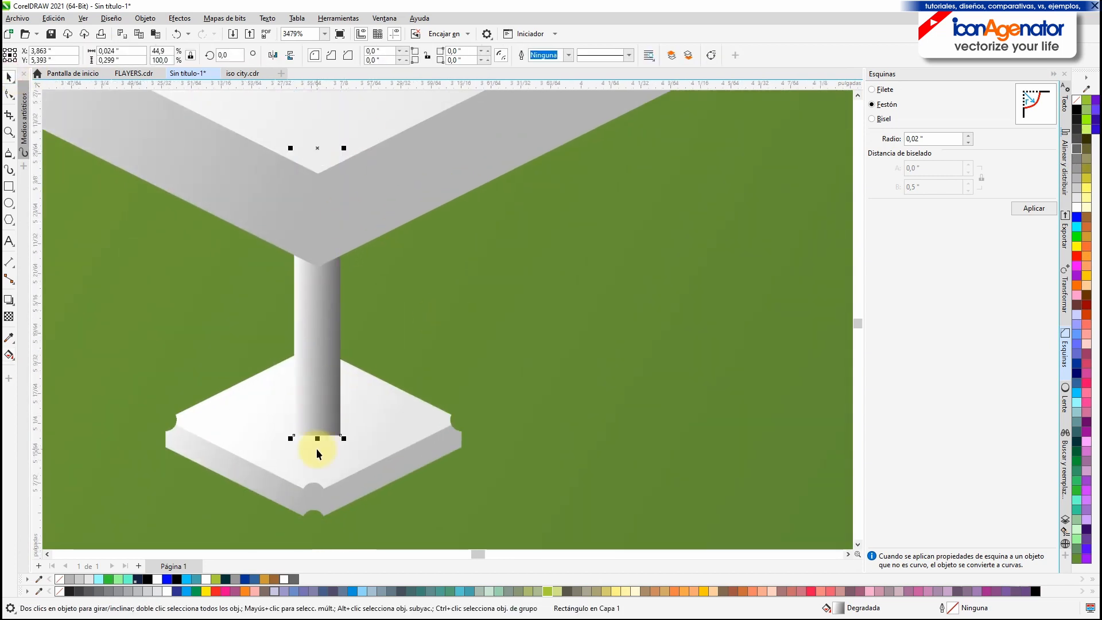
Convert the post to curves and fillet its two bottom corners with a 0.01-inch radius
left_click(316, 389)
scroll(317, 449, "up", 7)
right_click(323, 406)
left_click(391, 90)
double_click(299, 352)
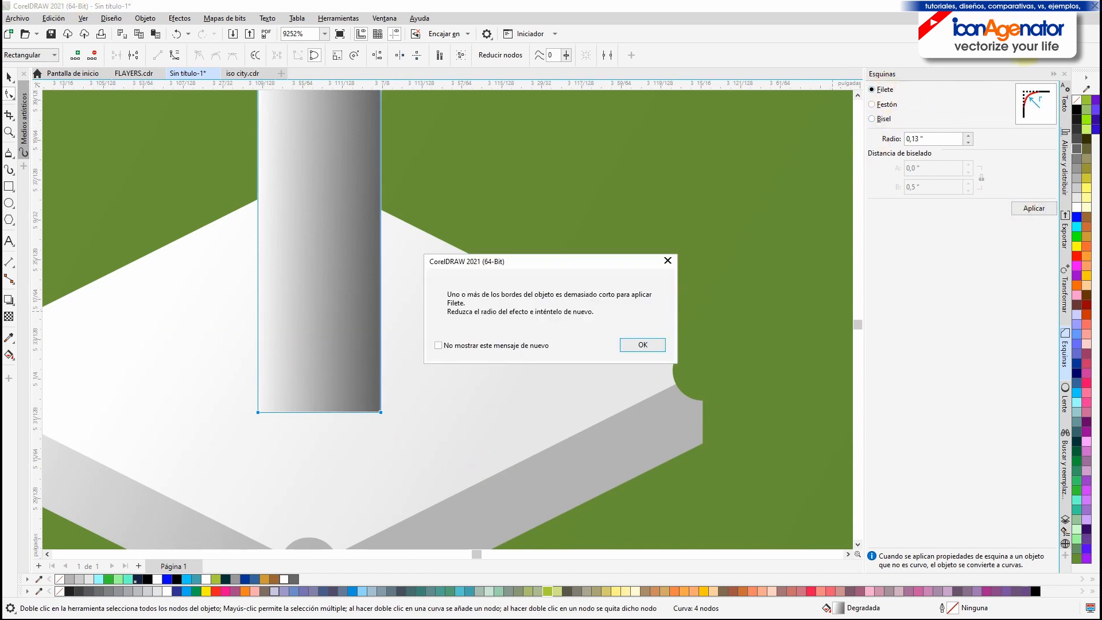
left_click(643, 344)
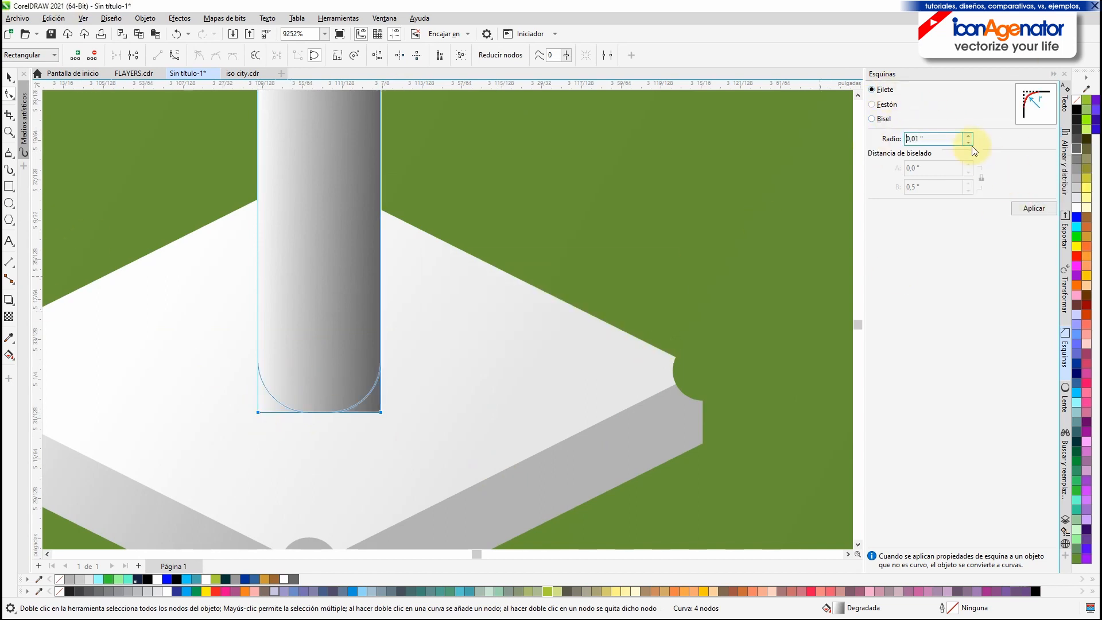
scroll(391, 359, "down", 10)
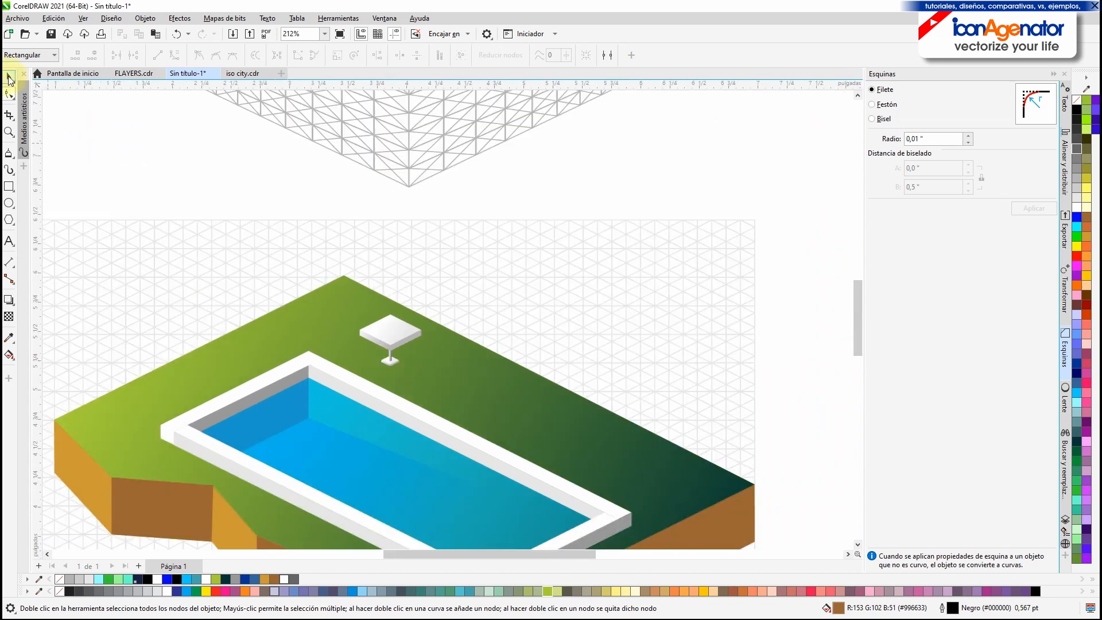
Group the table's slab, post and base, and place a copy of the table diagonally in front of it along the pool
left_click(8, 77)
left_click(411, 361)
left_click_drag(413, 362, 414, 281)
left_click_drag(482, 116, 344, 299)
left_click(586, 55)
left_click_drag(397, 262, 486, 313)
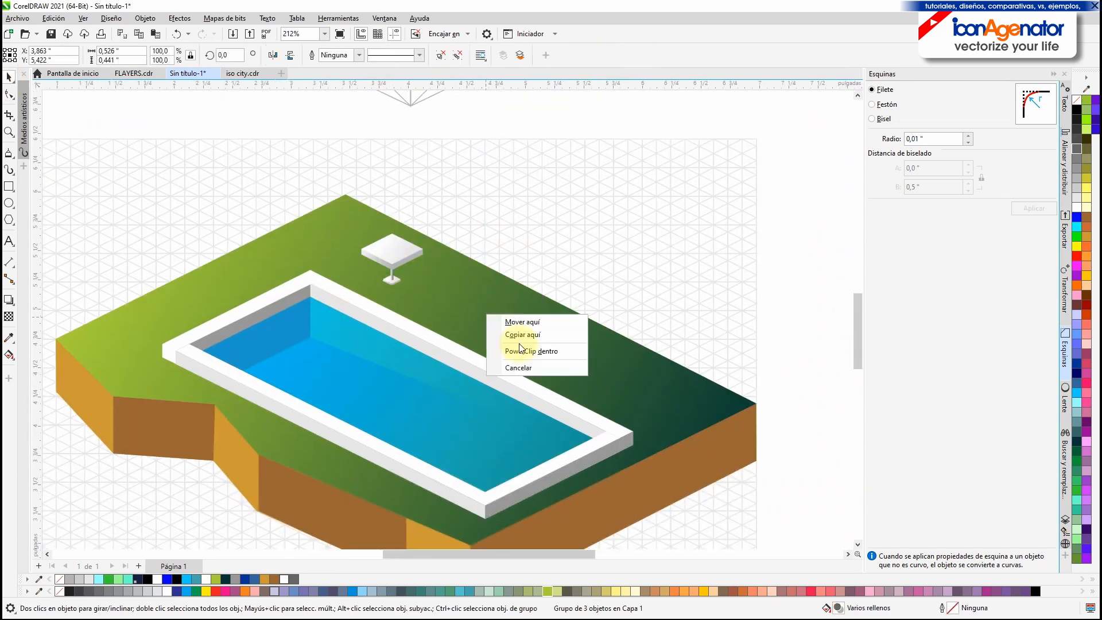
left_click(519, 336)
left_click(509, 110)
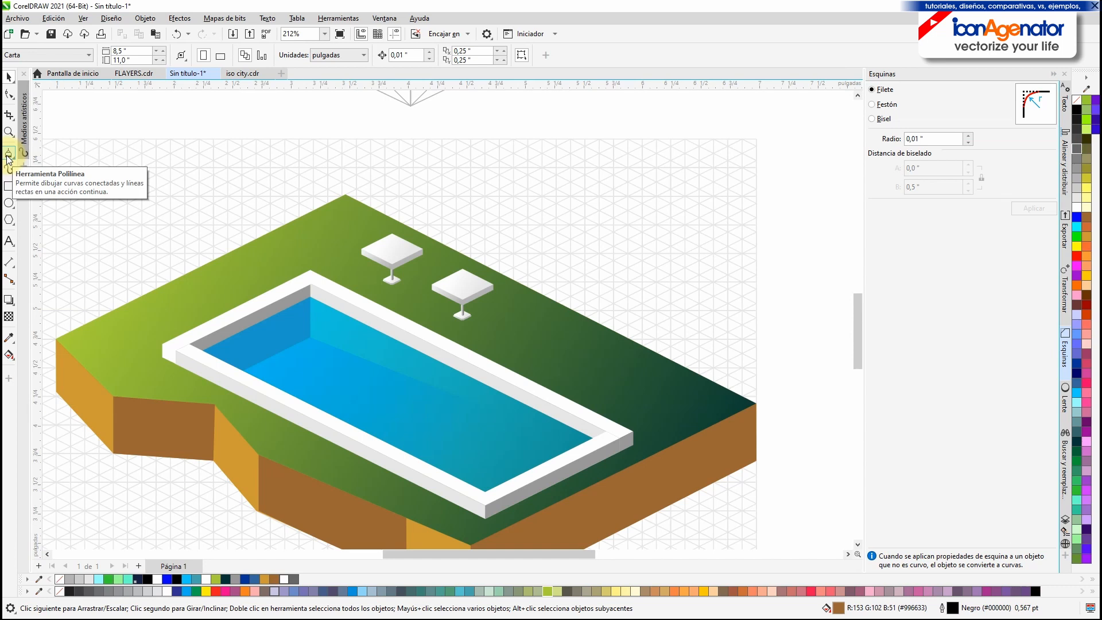
Cut off the back corner of the green top and the soil shape behind it by adding edge nodes and deleting the corner nodes
scroll(448, 352, "up", 4)
left_click_drag(499, 267, 487, 302)
scroll(523, 199, "down", 5)
key("F10")
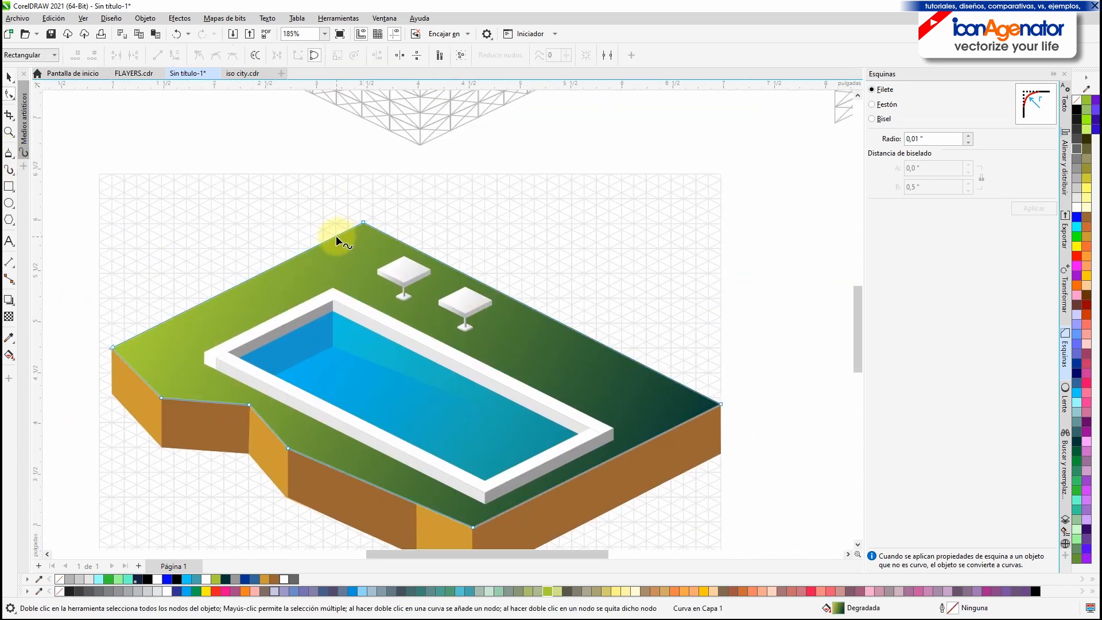
left_click(357, 235)
double_click(364, 222)
left_click(497, 241)
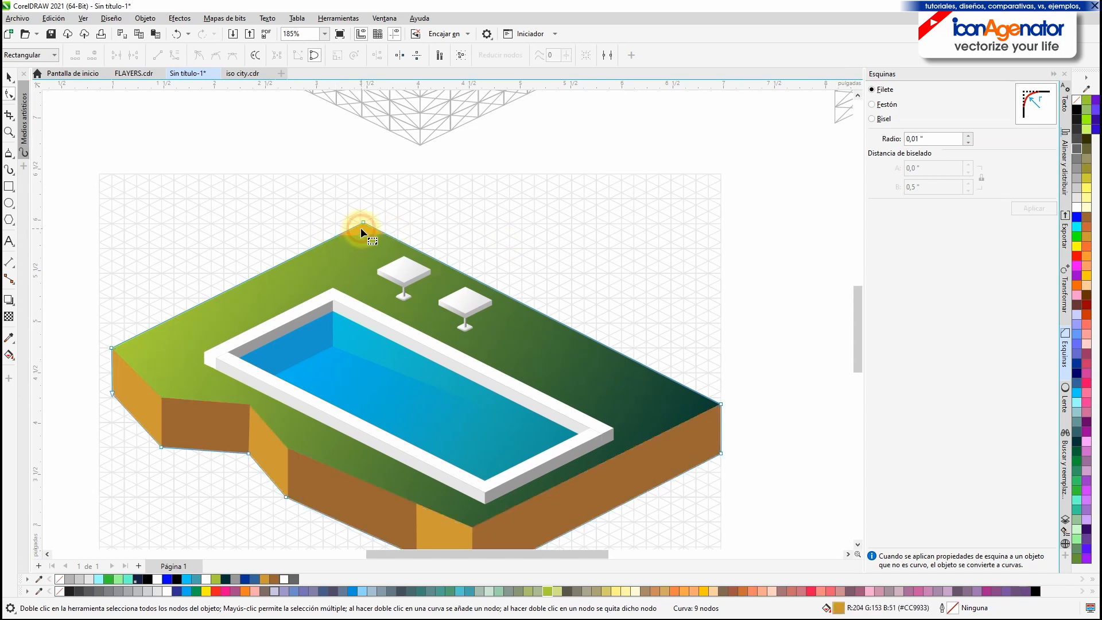
left_click(361, 226)
double_click(363, 222)
left_click(531, 232)
key("space")
Draw a brown isometric rhombus about 1.22 by 0.61 inches on the empty grid behind the lawn
left_click_drag(443, 450, 444, 369)
scroll(450, 220, "up", 4)
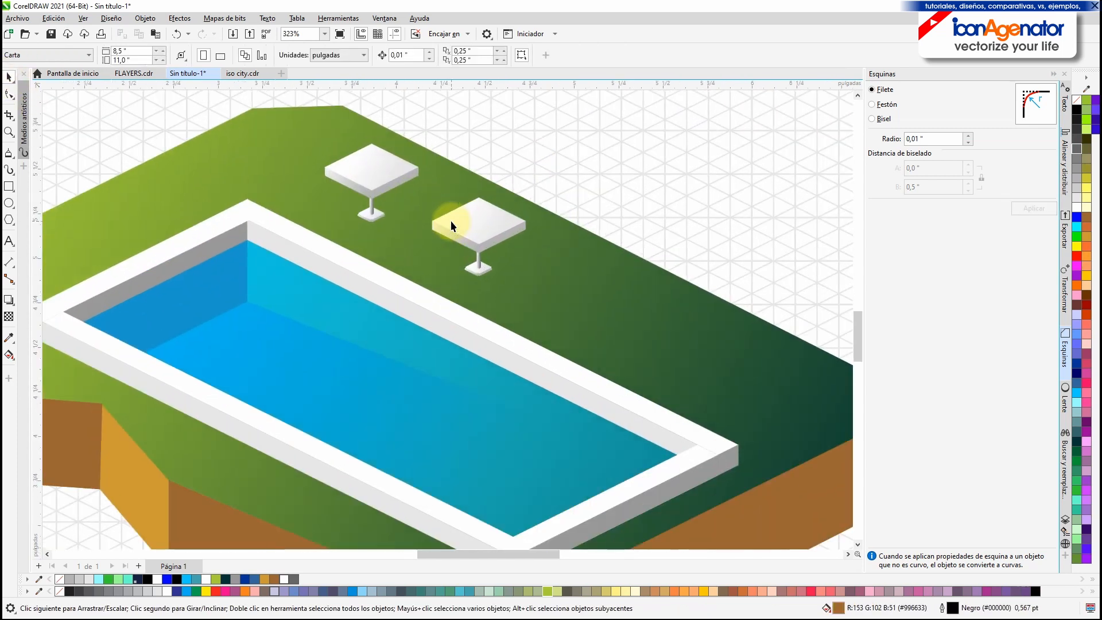
scroll(450, 220, "down", 2)
scroll(450, 220, "up", 2)
left_click_drag(568, 241, 378, 251)
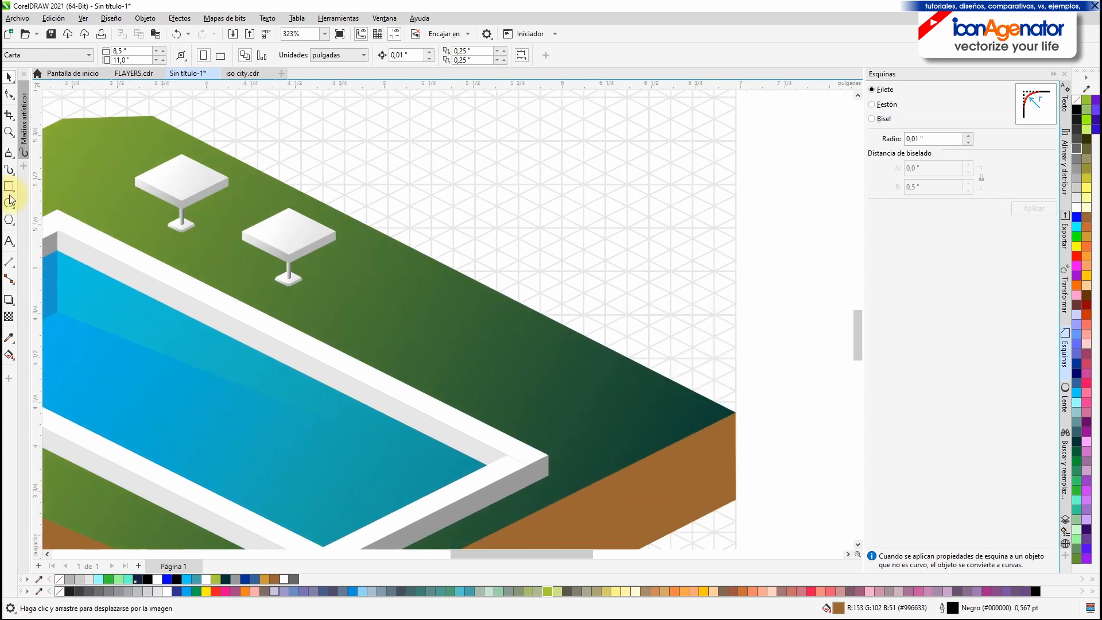
left_click(476, 108)
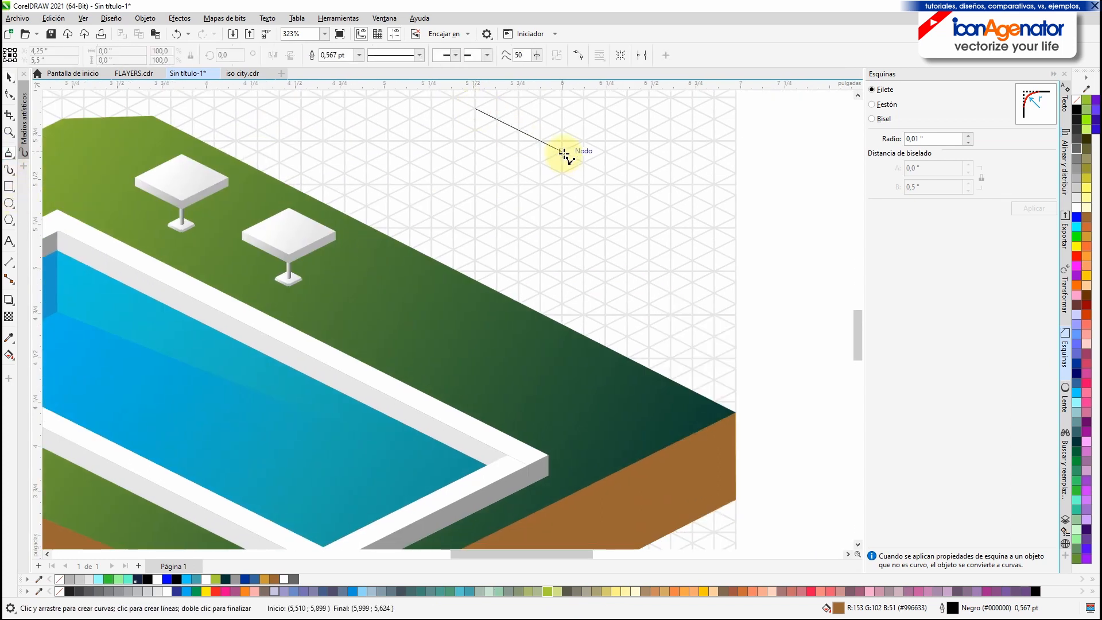
left_click(475, 108)
key("space")
left_click_drag(475, 108, 652, 208)
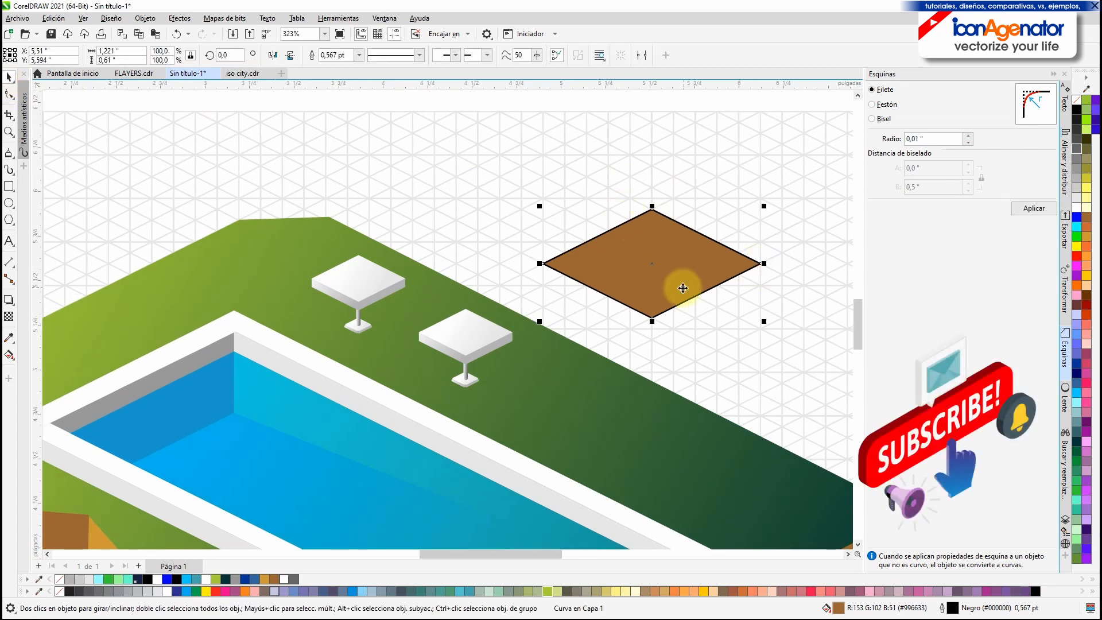
Fillet the rhombus's front corner with a 0.68-inch radius
key("F10")
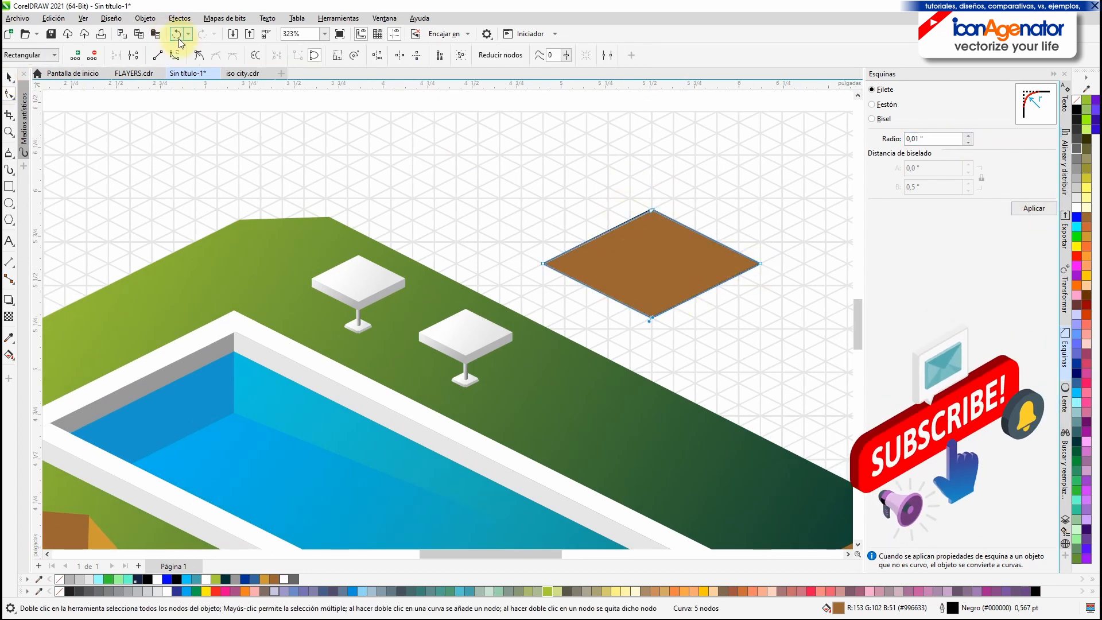
key("Return")
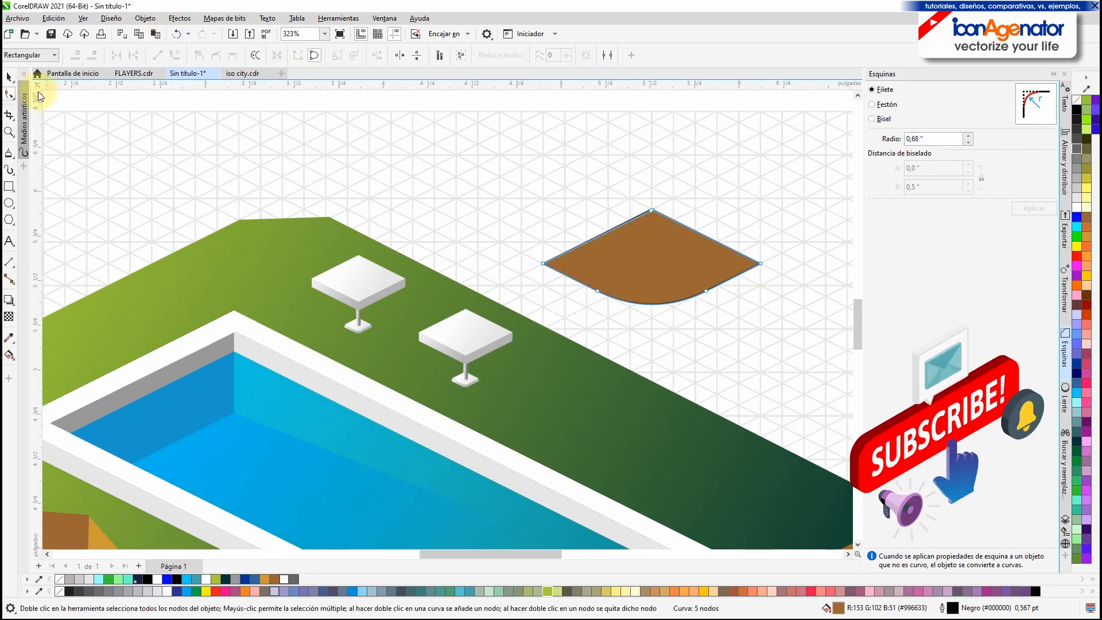
Try to fillet the rhombus's left corner with a 0.37-inch radius
left_click(544, 265)
left_click(637, 344)
left_click(967, 141)
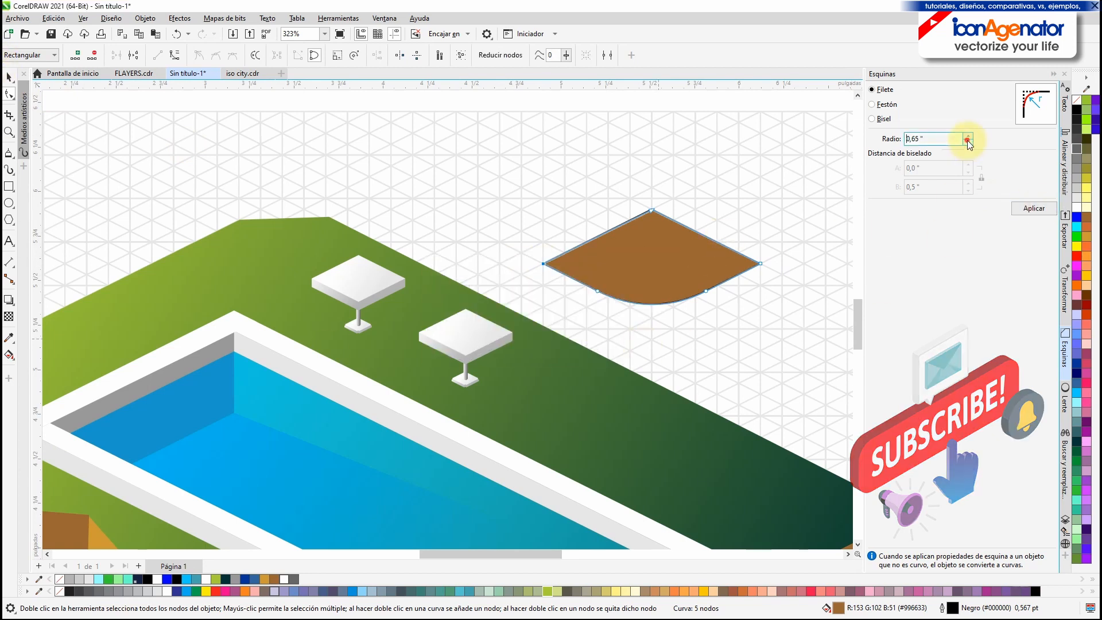
left_click(967, 142)
left_click(1040, 211)
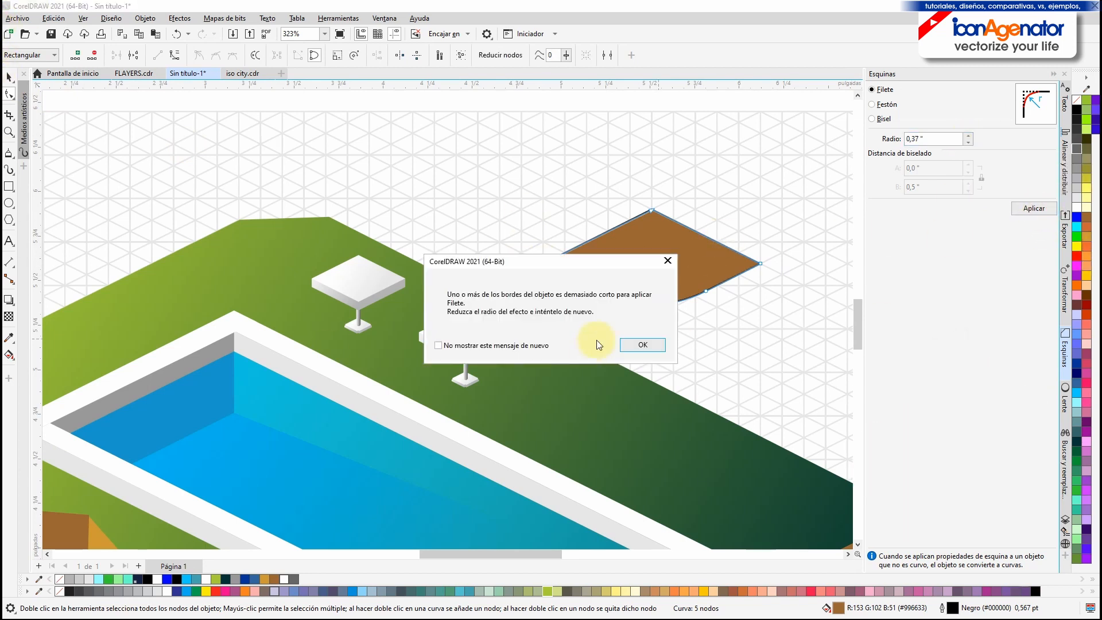
left_click(640, 344)
Fillet the brown shape's left and right corners with a 0.04-inch radius
scroll(629, 280, "up", 3)
left_click(322, 218)
left_click_drag(967, 139, 966, 156)
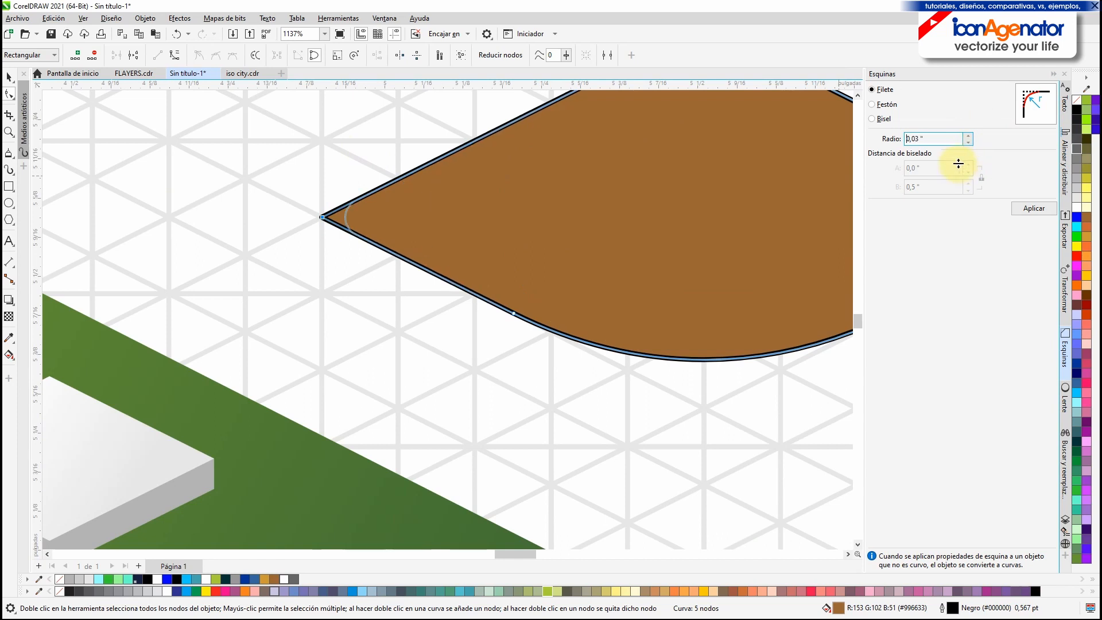
left_click(1032, 210)
scroll(715, 266, "down", 3)
left_click_drag(714, 266, 552, 255)
left_click(668, 235)
left_click(1033, 209)
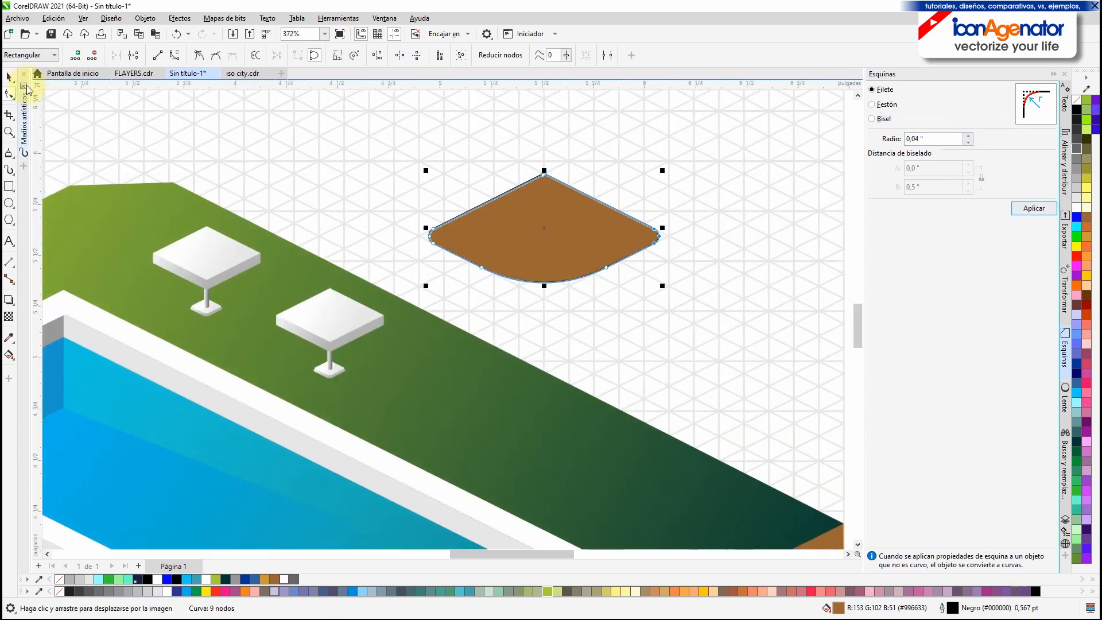
Raise the brown shape's top node straight up until the shape is about 0.66 inches tall
left_click(549, 197)
left_click_drag(544, 174, 544, 150)
left_click(9, 77)
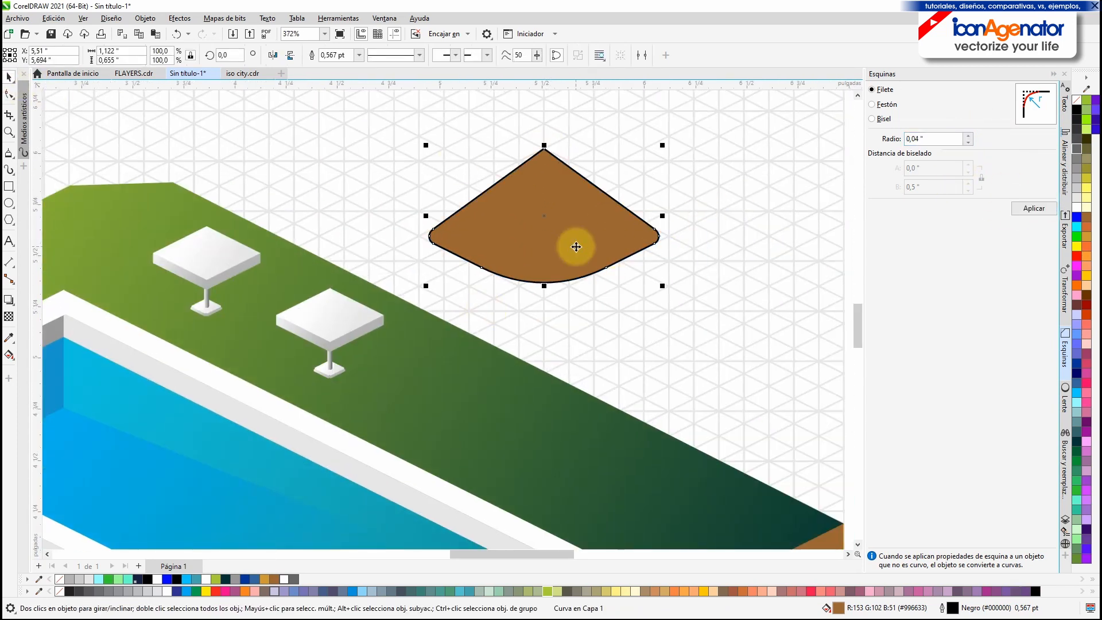
Delete the brown shape's lower side nodes and bend its bottom edge into one smooth, symmetrical arc
double_click(501, 253)
left_click_drag(499, 240, 408, 281)
key("Delete")
left_click_drag(575, 230, 639, 288)
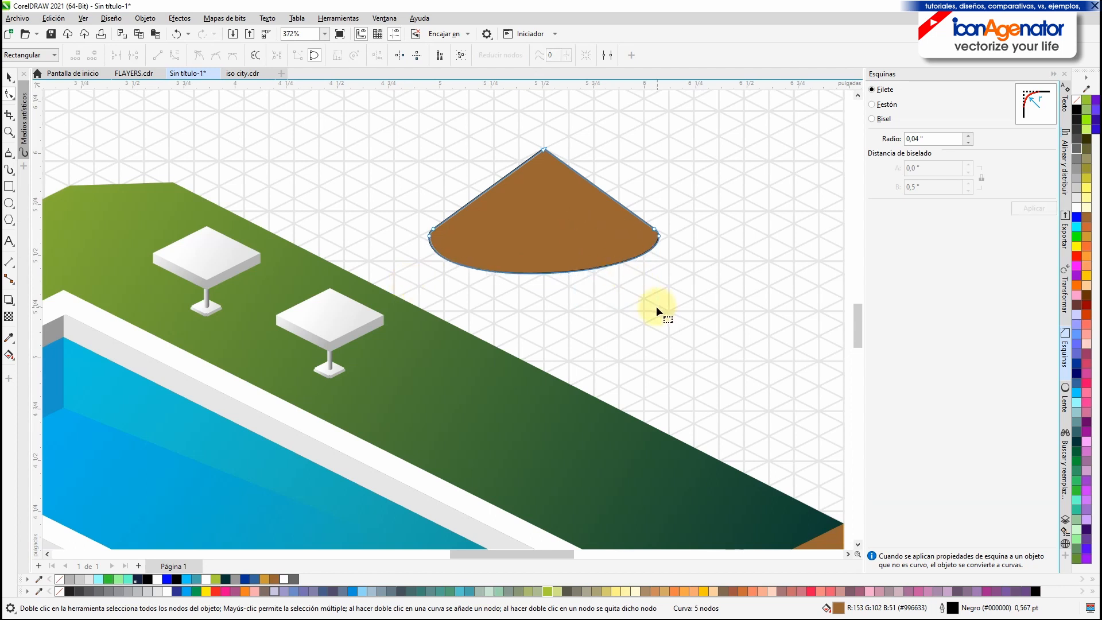
left_click_drag(548, 273, 542, 284)
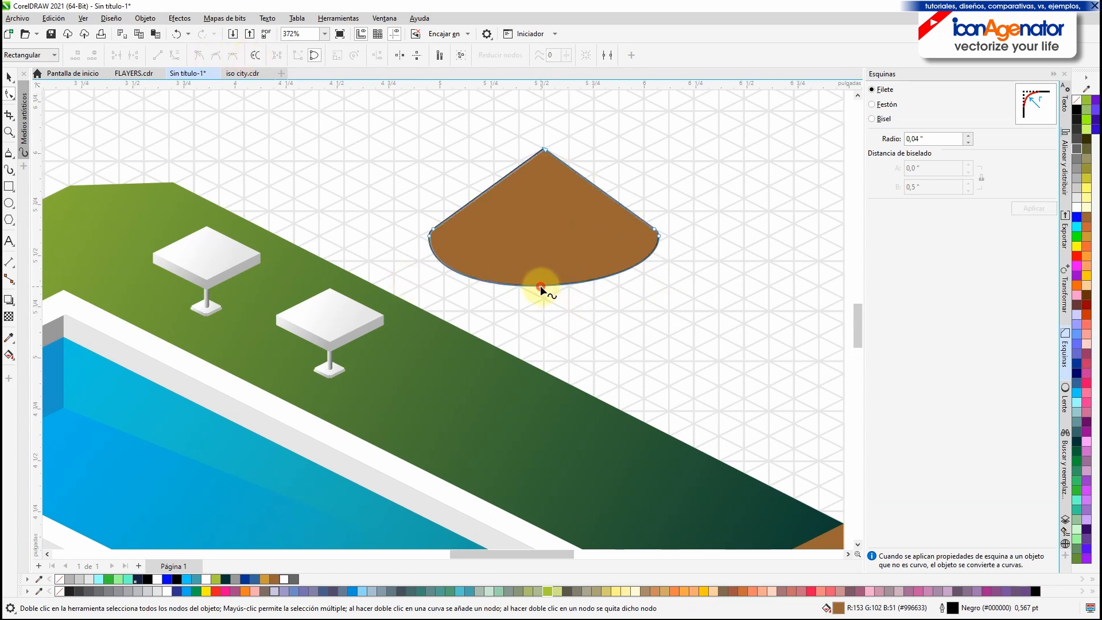
key("space")
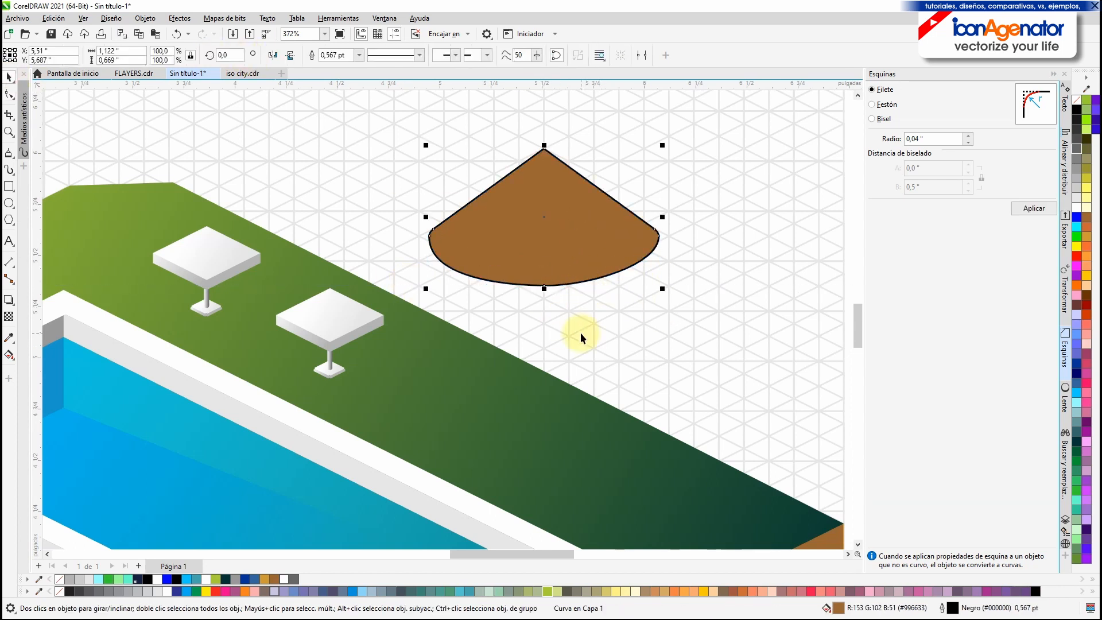
Draw an unfilled triangle about 0.53 by 0.70 inches from the brown shape's apex down to its curved bottom edge
scroll(601, 243, "up", 2)
key("F5")
left_click(513, 99)
left_click(426, 308)
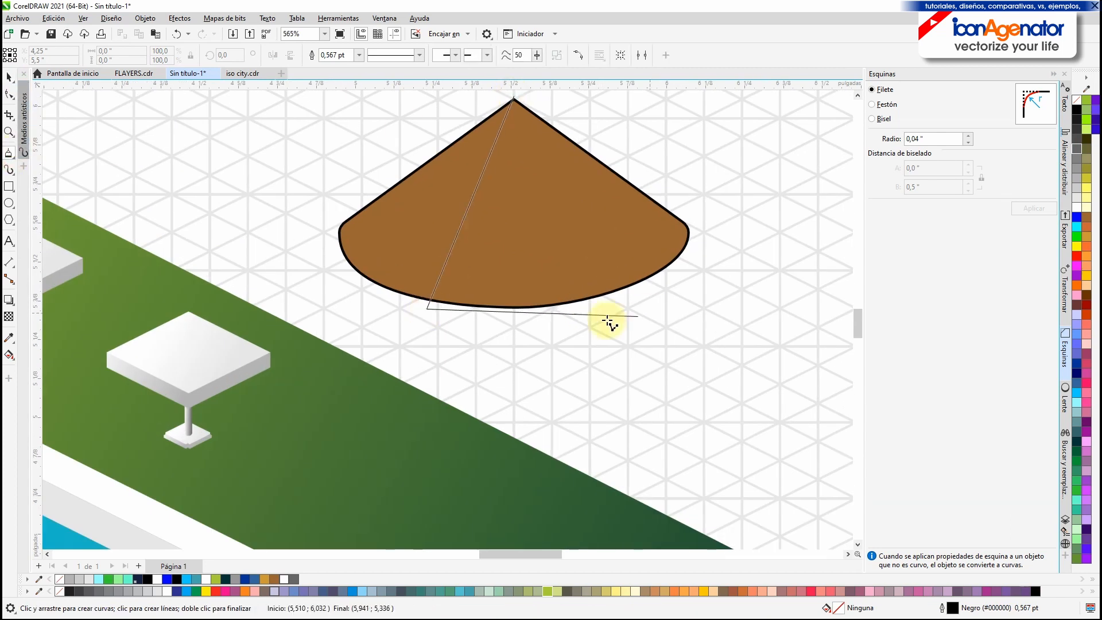
left_click(590, 308)
left_click(513, 144)
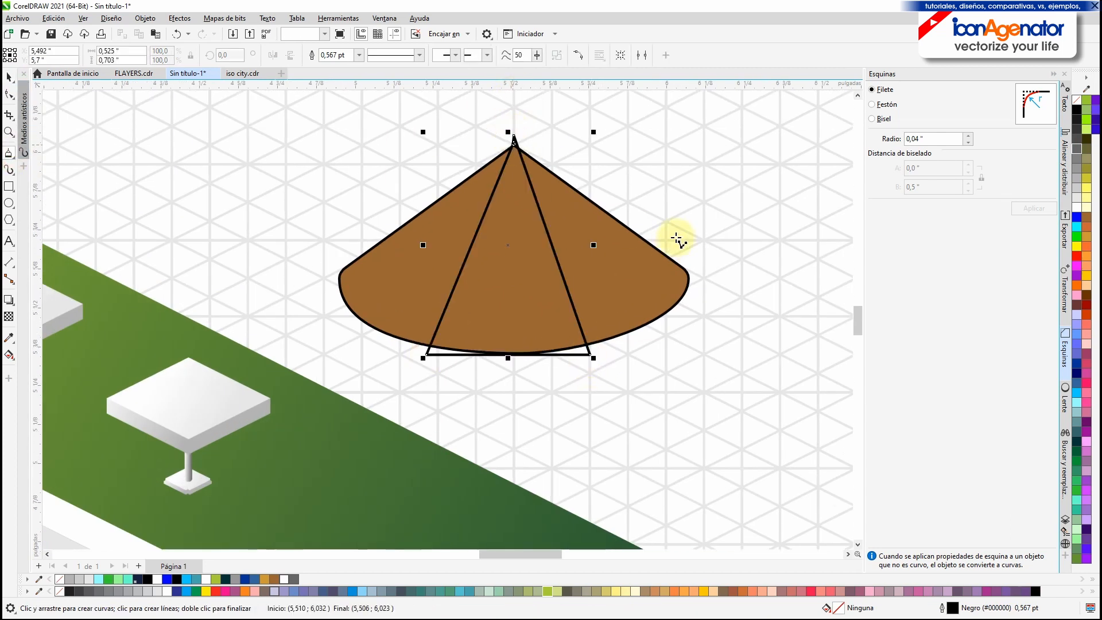
Draw one closed four-sided stripe and one open-ended stripe outline along the left and right slanted edges of the brown canopy, meeting at its apex
left_click(324, 296)
left_click(324, 255)
left_click(324, 296)
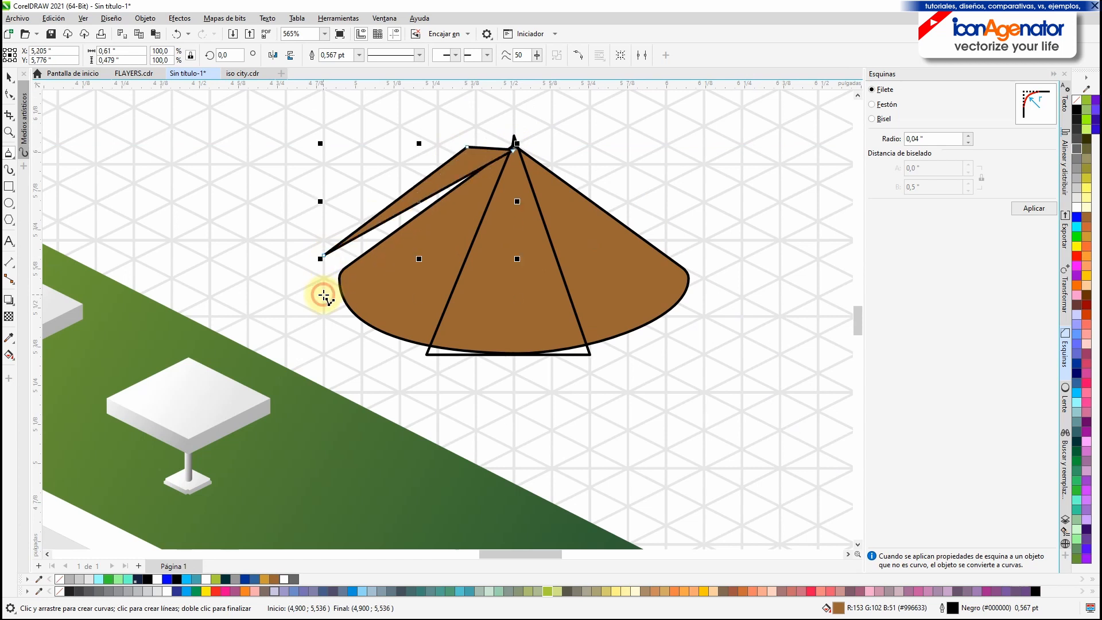
left_click(515, 144)
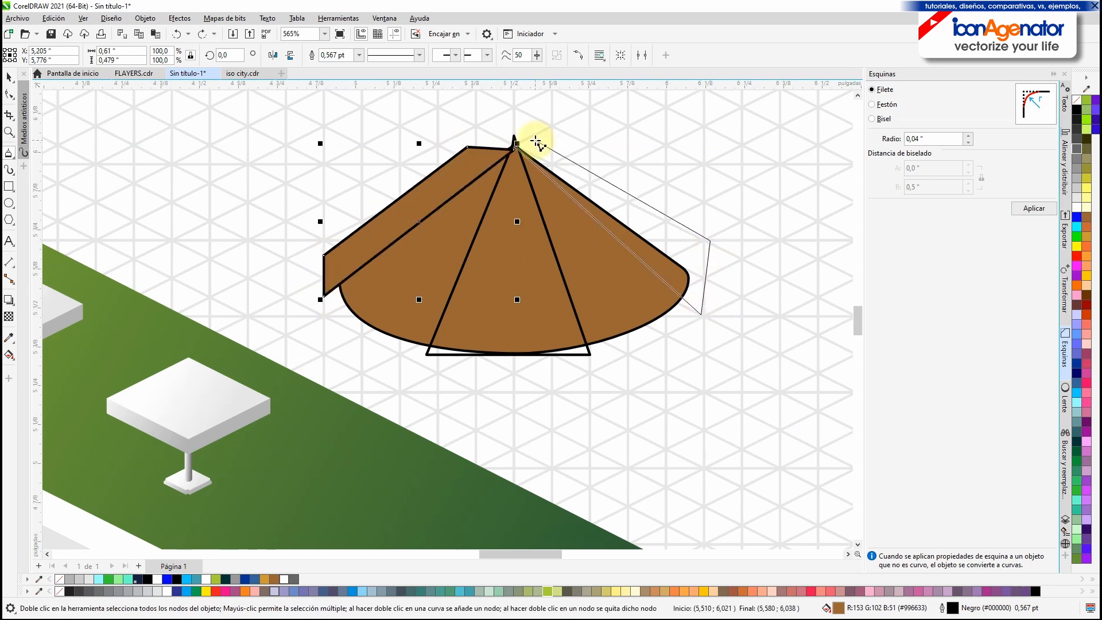
left_click(520, 149)
key("space")
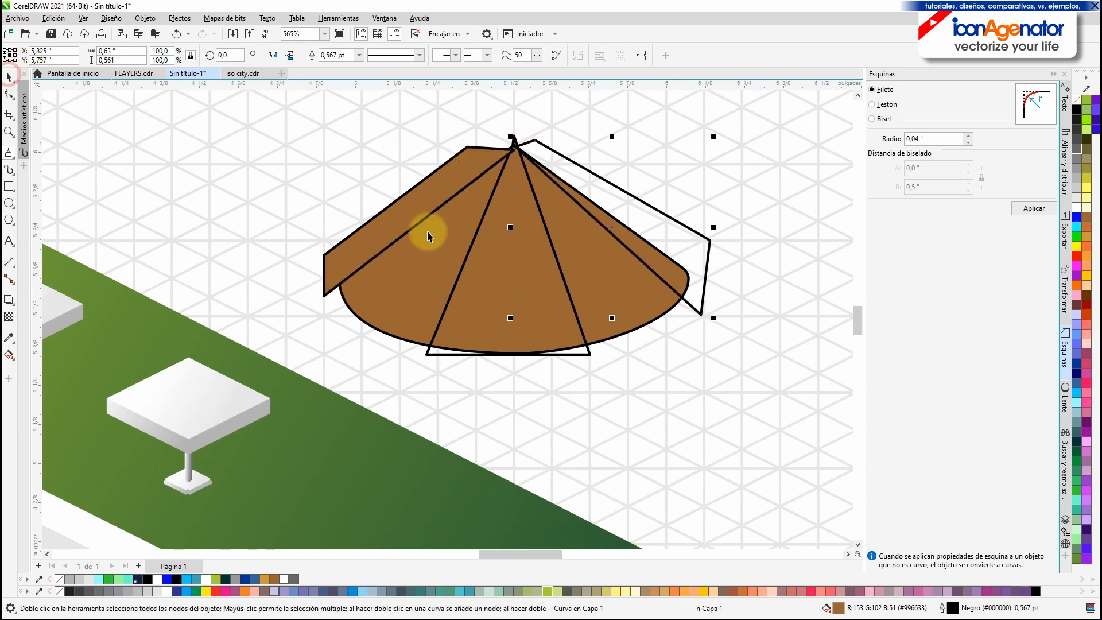
Close the right stripe's outline and fill both side stripes of the canopy with red (#FF0000)
left_click(1077, 255)
left_click(555, 56)
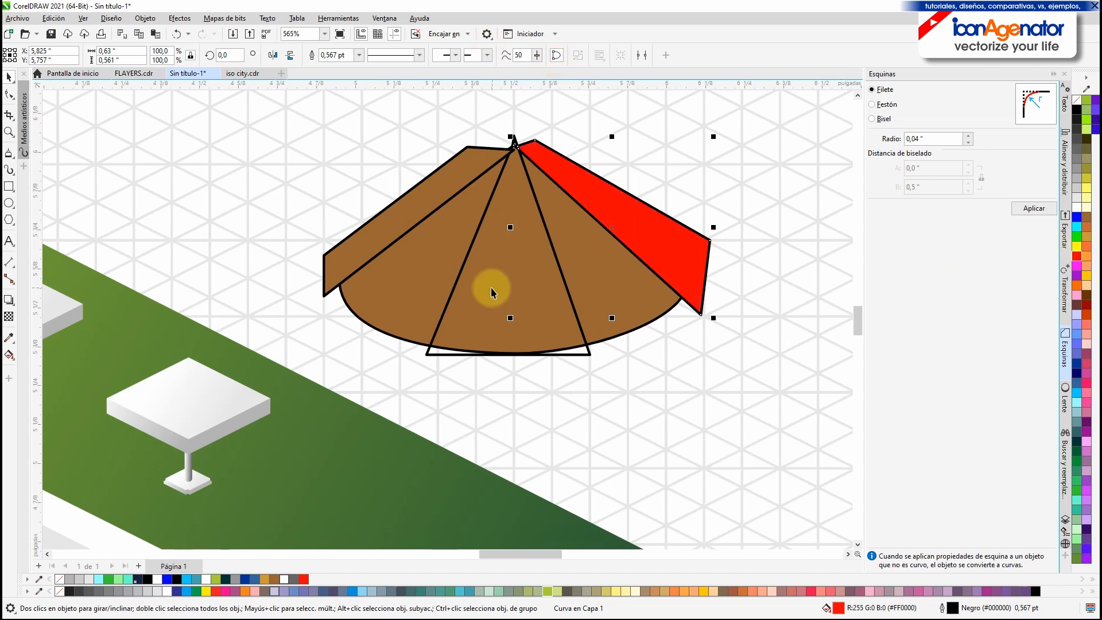
left_click(769, 276)
left_click(453, 176)
left_click(1076, 256)
Fill the central triangle on the canopy with dark blue (#003399) and close its curve
left_click(832, 281)
left_click(581, 352)
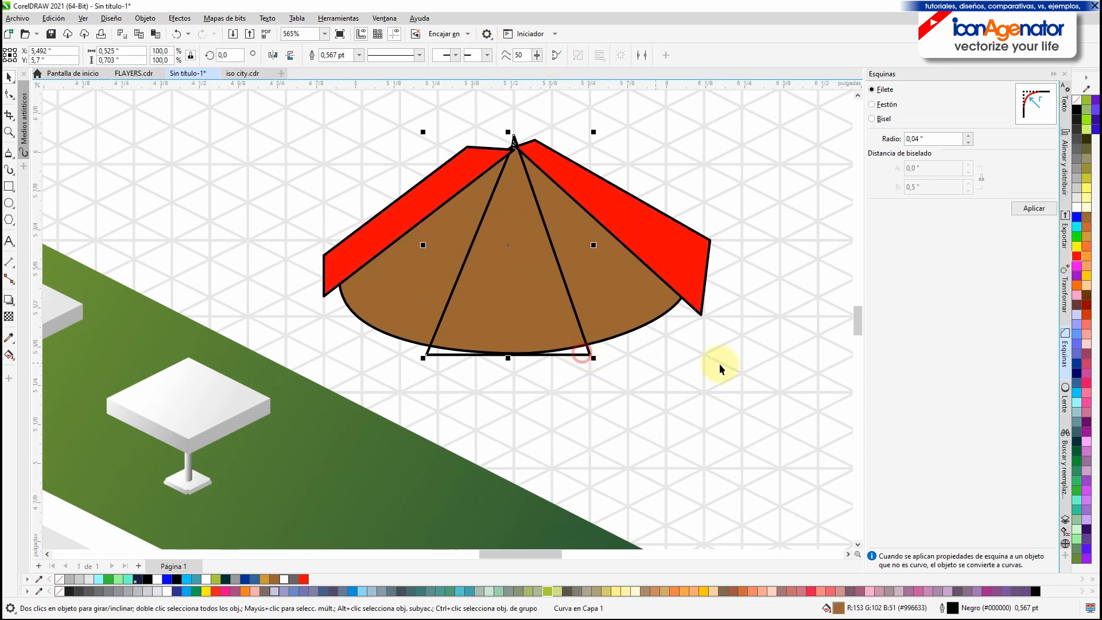
left_click(556, 54)
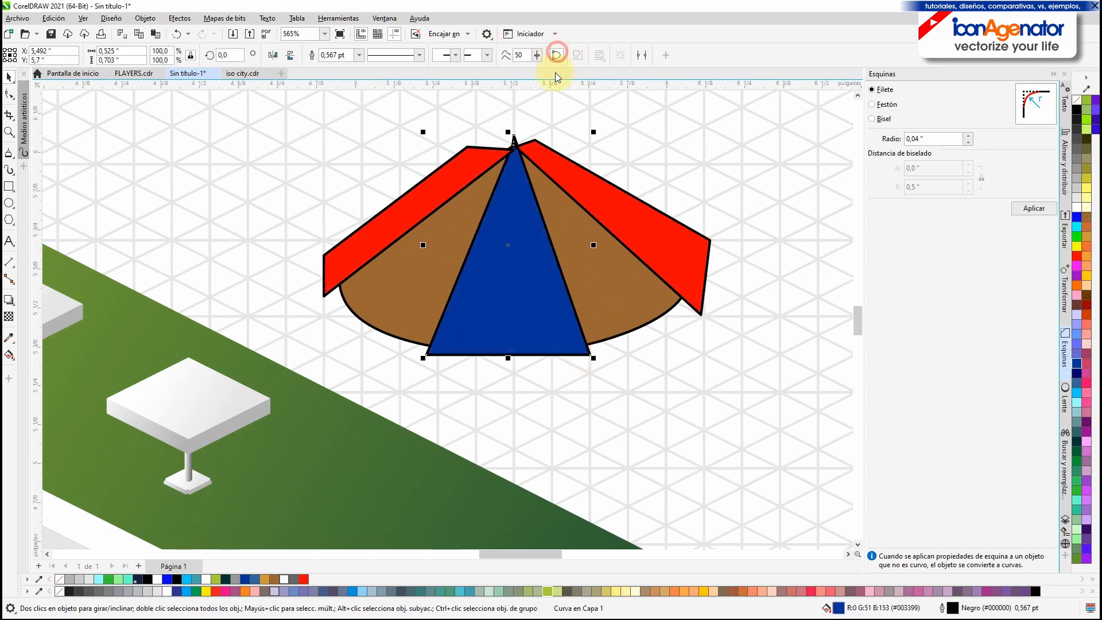
Remove the outlines from the two red stripes and the blue triangle
left_click(429, 184)
left_click(629, 217, "shift")
left_click(634, 317)
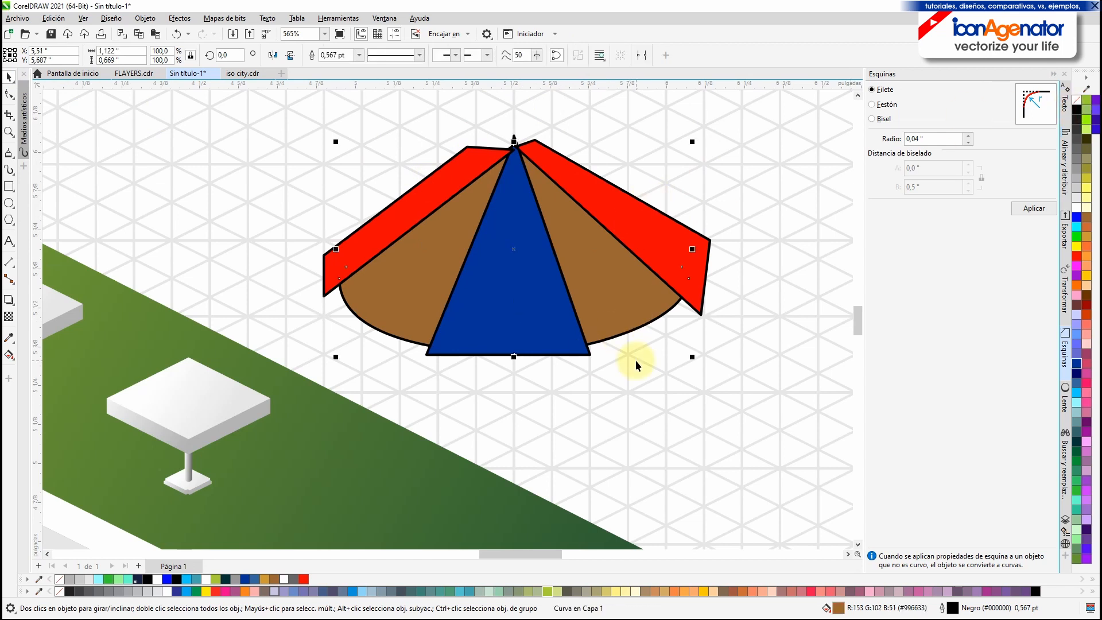
left_click(568, 170, "shift")
left_click(405, 212, "shift")
right_click(1077, 101)
Place the two red stripes and the blue triangle inside the brown canopy as a PowerClip
left_click(182, 20)
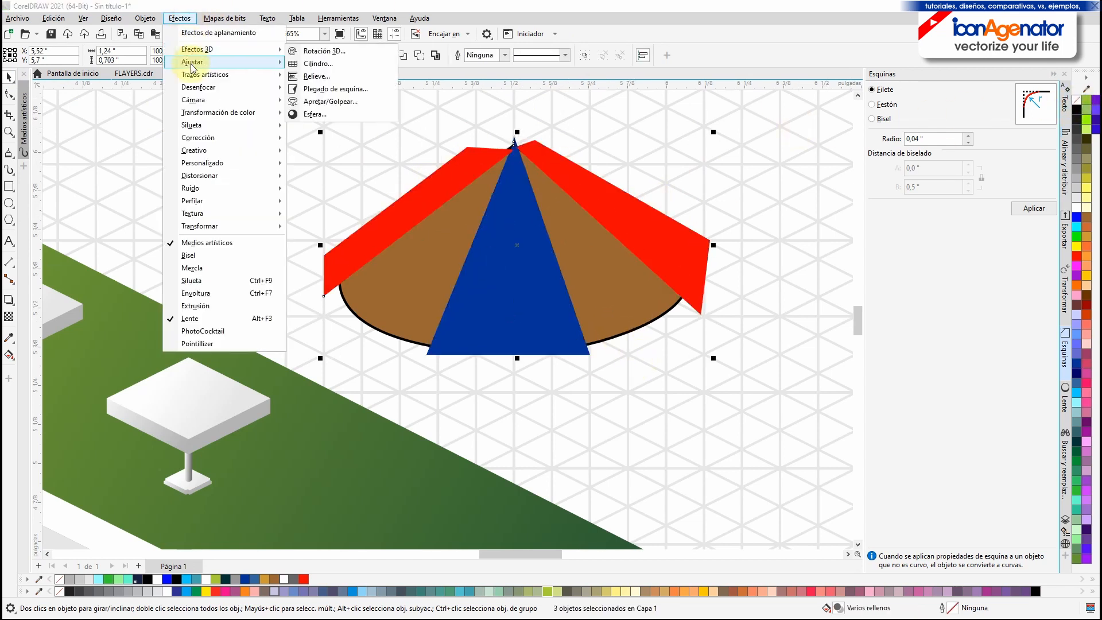
mouse_move(147, 19)
mouse_move(163, 60)
left_click(347, 59)
left_click(409, 282)
Edit the PowerClip contents so the blue triangle's left side curves slightly inward, and finish editing
left_click(63, 102)
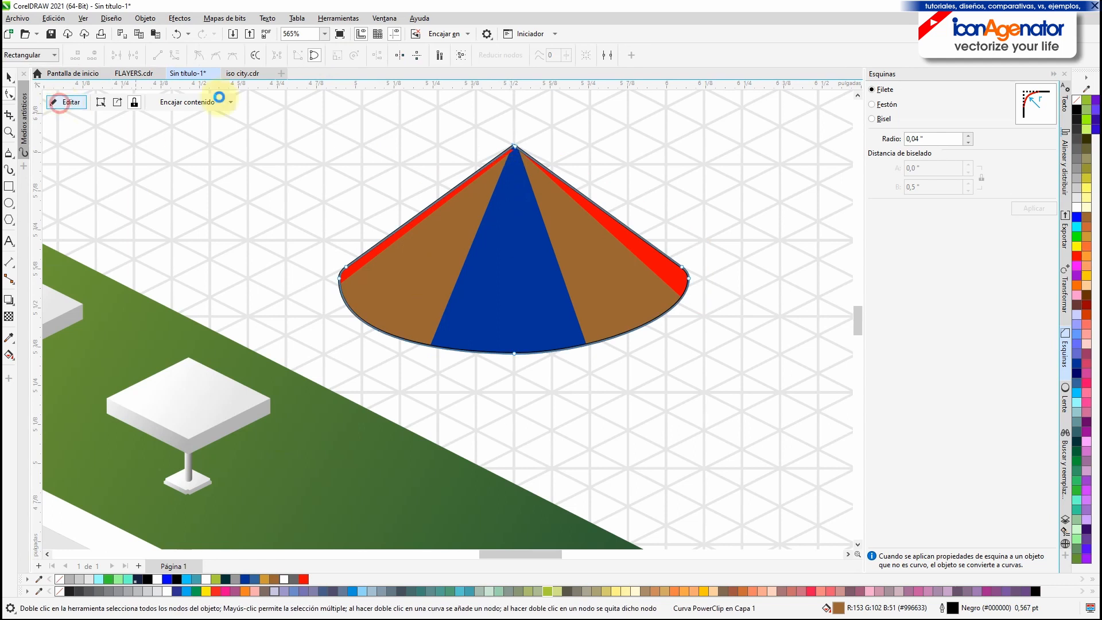
scroll(521, 138, "up", 3)
left_click(410, 258)
key("F10")
left_click_drag(428, 248, 459, 142)
left_click_drag(497, 187, 491, 210)
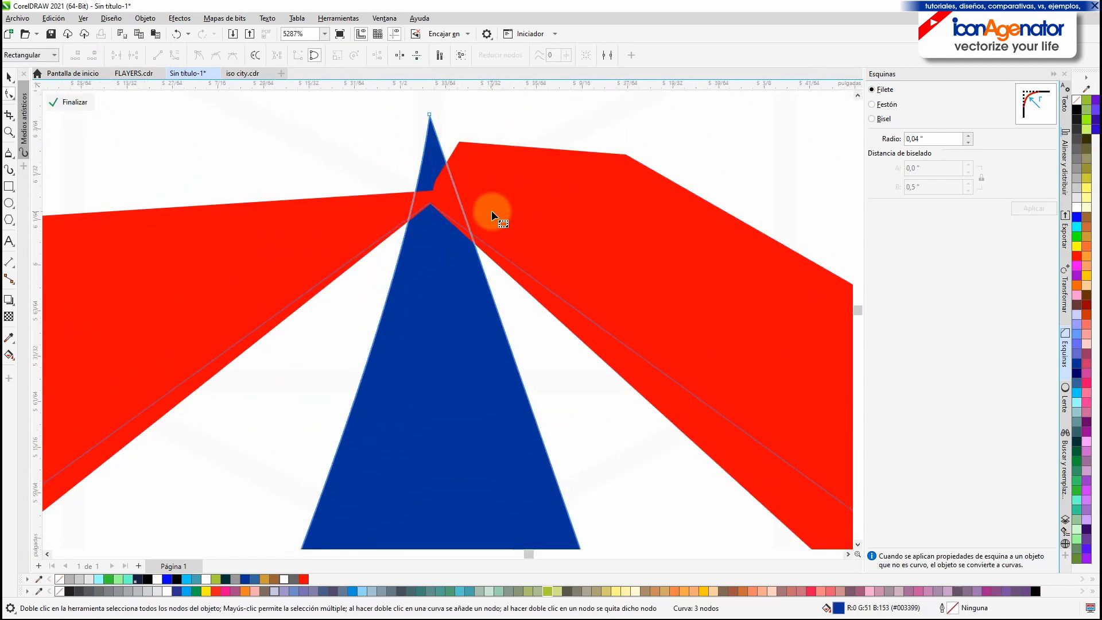
key("space")
scroll(459, 361, "down", 6)
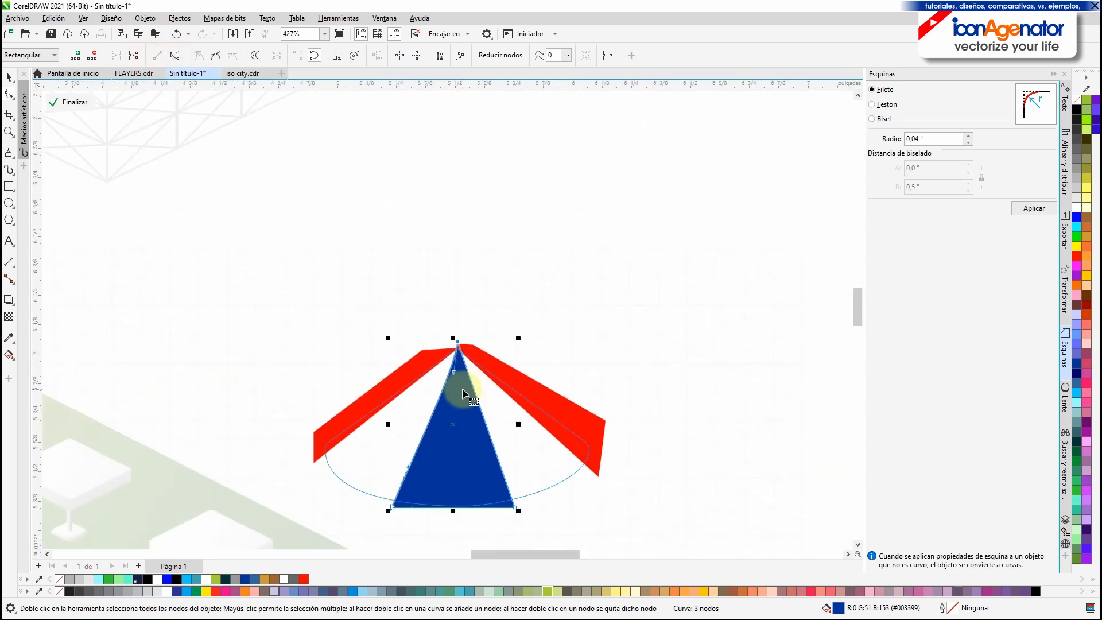
left_click(576, 273, "ctrl")
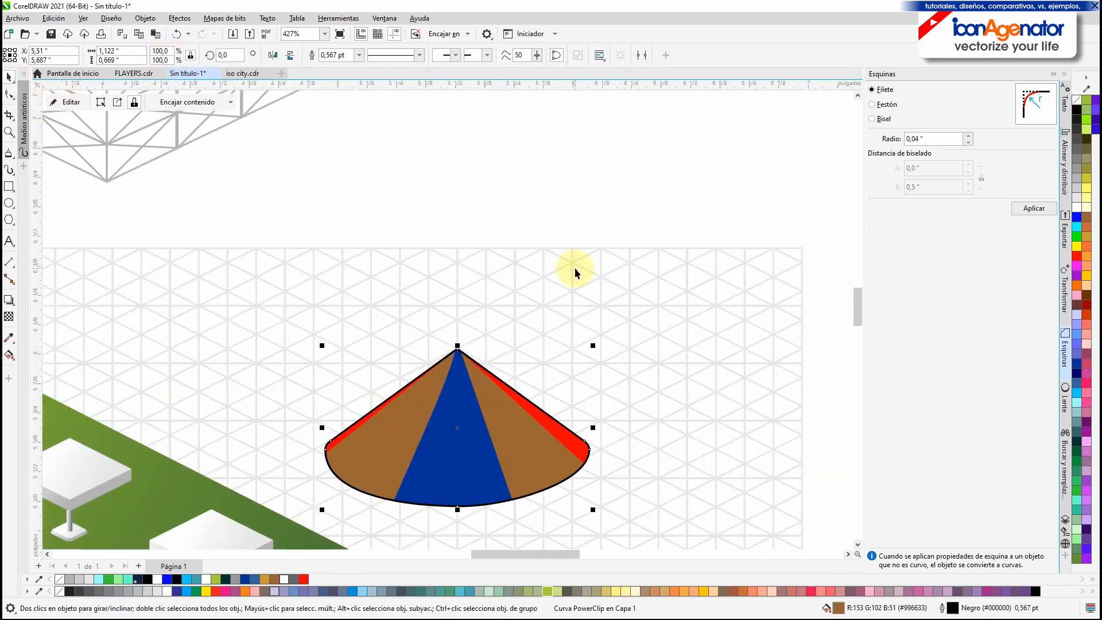
Fill the canopy white without an outline and make a vertically compressed copy at 86.7% height, keeping the apex fixed
left_click(1076, 209)
right_click(1076, 100)
scroll(493, 427, "up", 3)
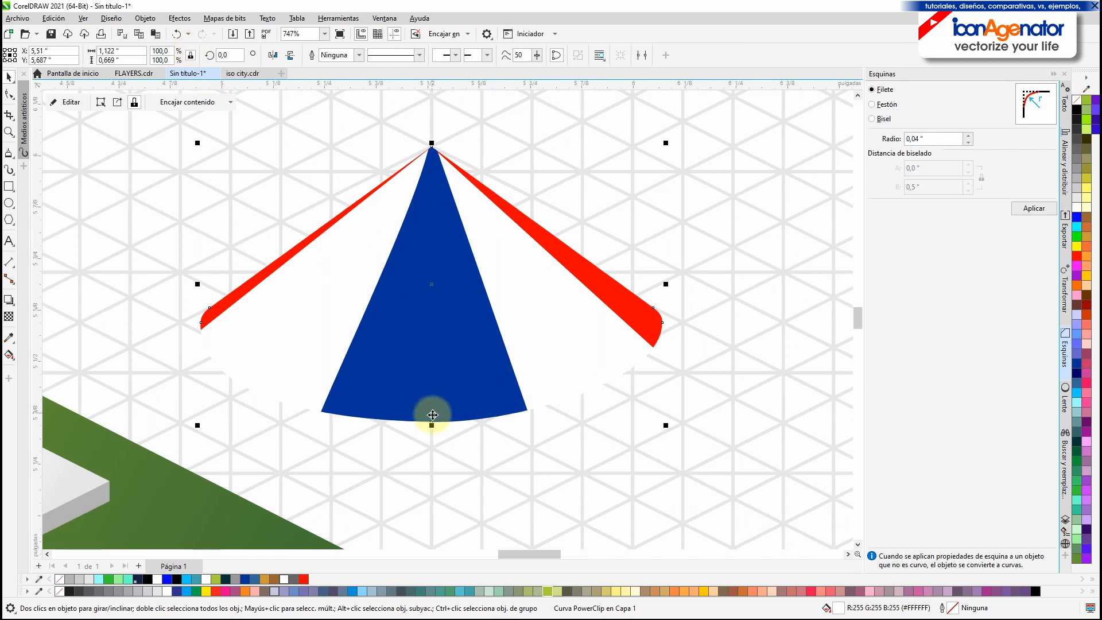
left_click_drag(432, 414, 438, 388)
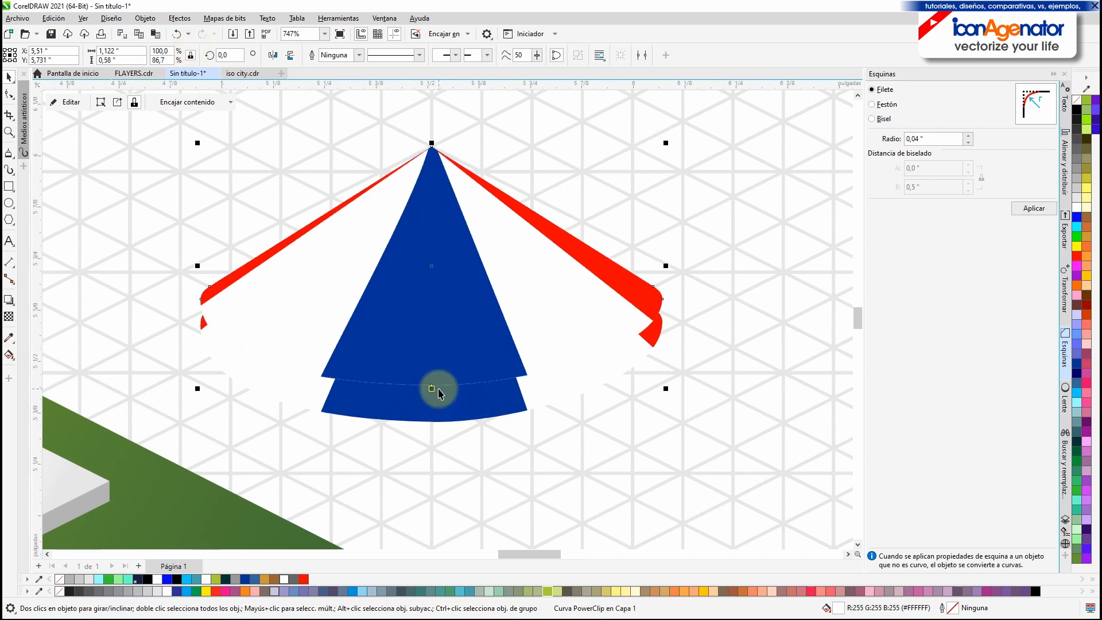
Turn the compressed copy into a plain 30% black shape by deleting its extracted contents and removing its PowerClip frame
left_click(118, 102)
key("Delete")
right_click(480, 281)
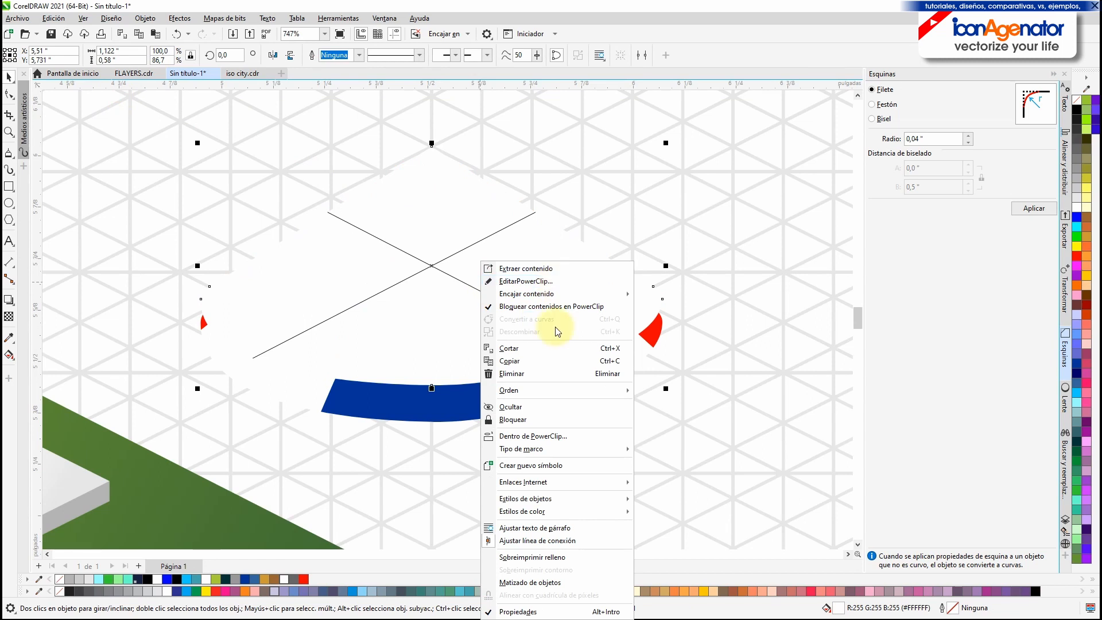
mouse_move(580, 449)
left_click(673, 481)
left_click(1078, 179)
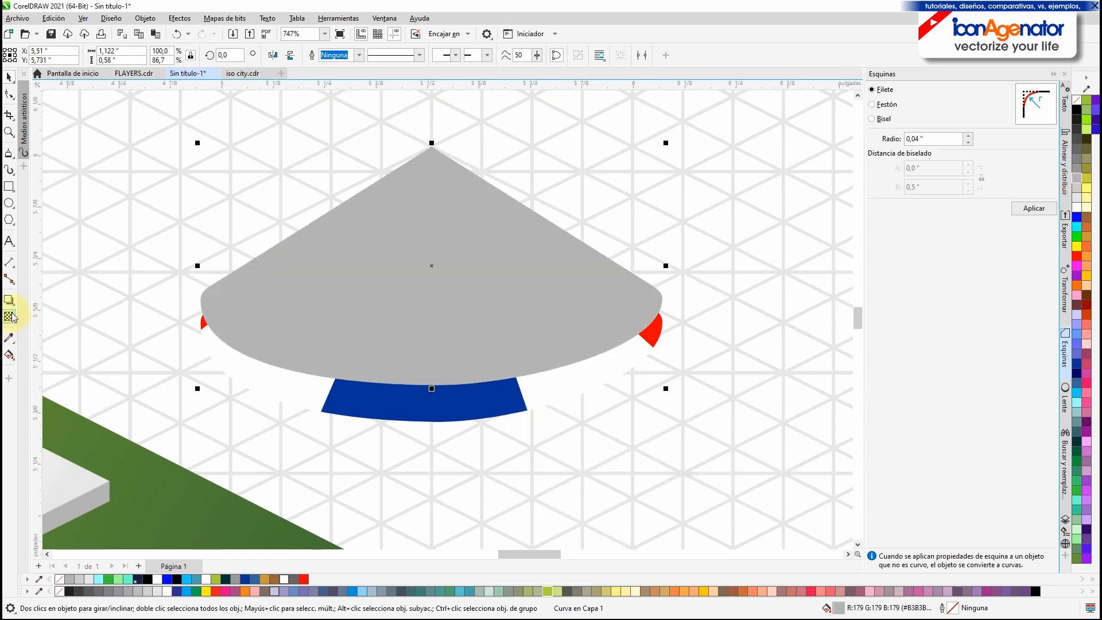
Apply a mesh fill to the gray canopy shape and set its left and central nodes to 100% transparency
left_click(9, 354)
left_click(45, 383)
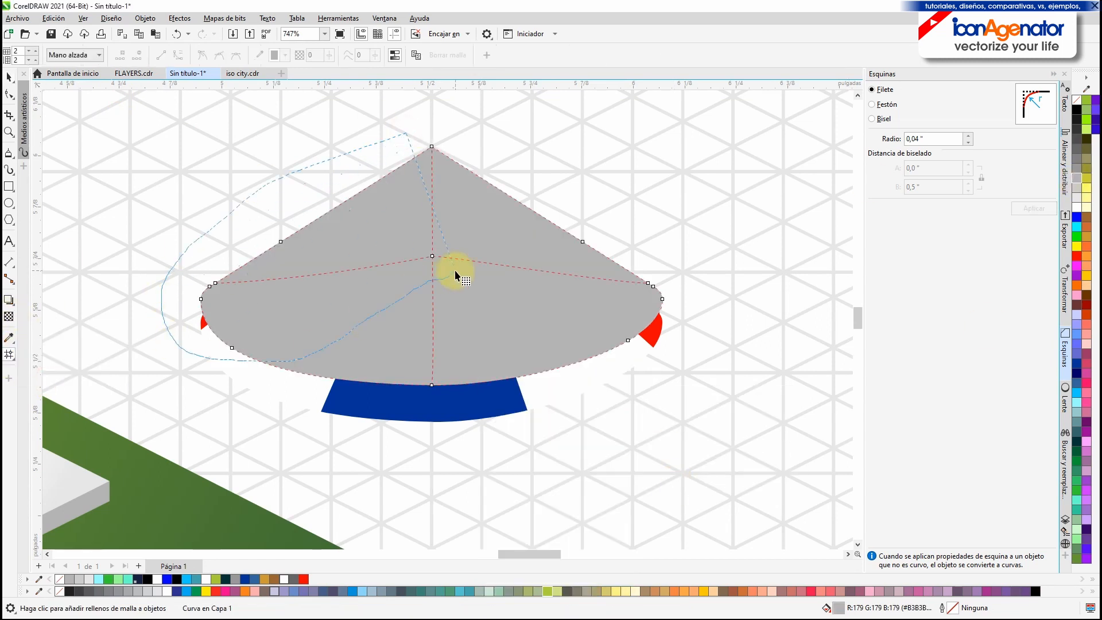
left_click_drag(455, 274, 456, 274)
left_click_drag(353, 76, 356, 75)
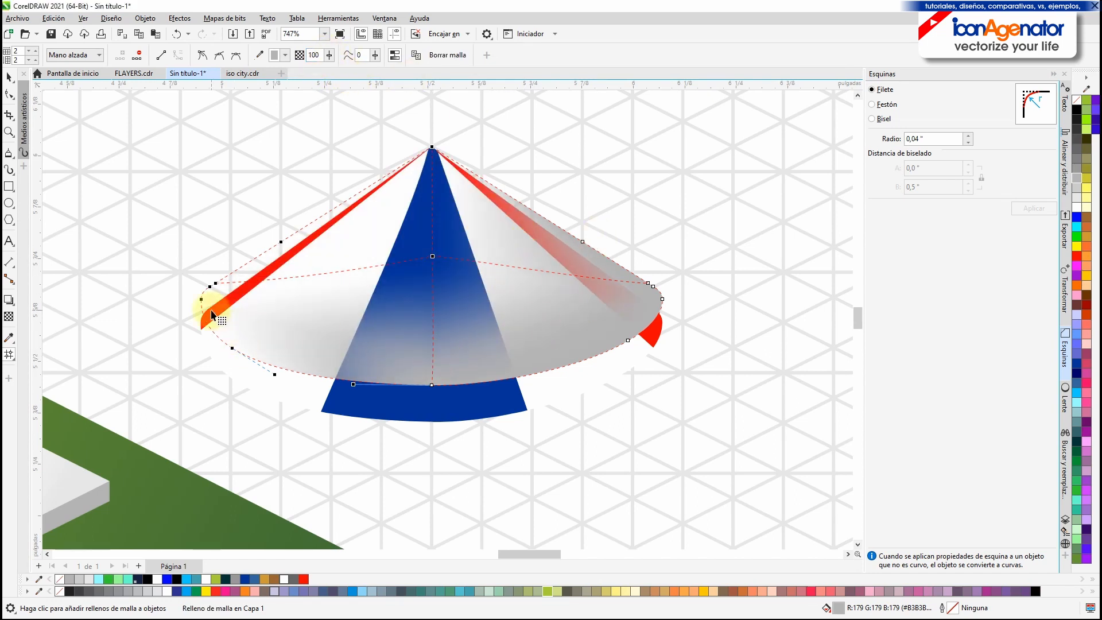
Add a mesh row near the canopy's lower edge and bend it downward to follow the rounded rim
double_click(433, 337)
left_click(431, 338)
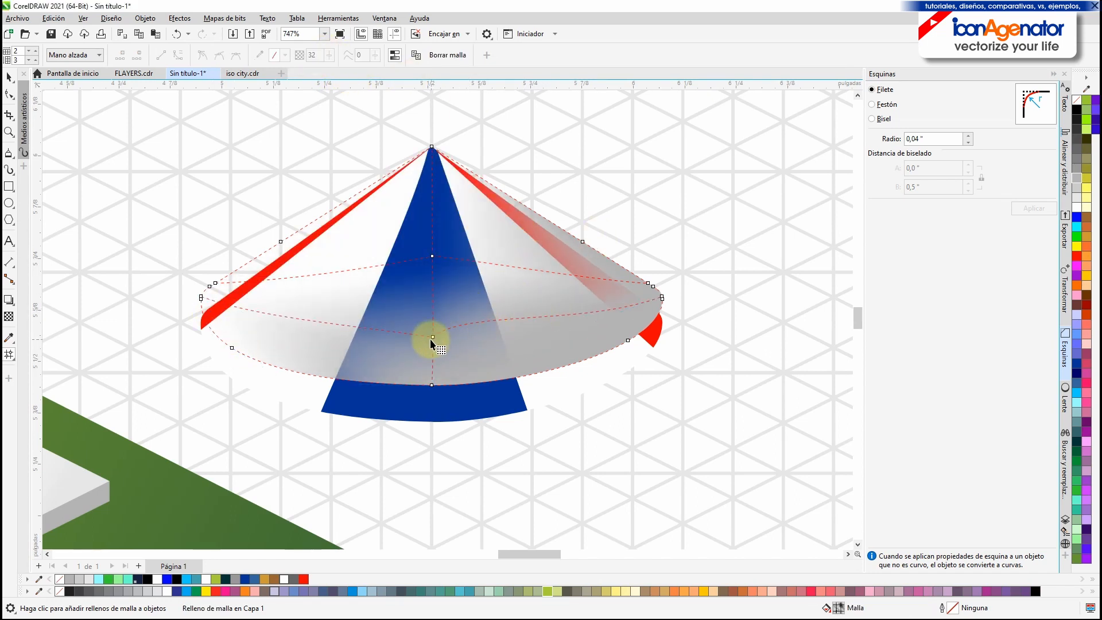
left_click(433, 337)
left_click_drag(470, 325, 327, 353)
left_click_drag(433, 355, 316, 389)
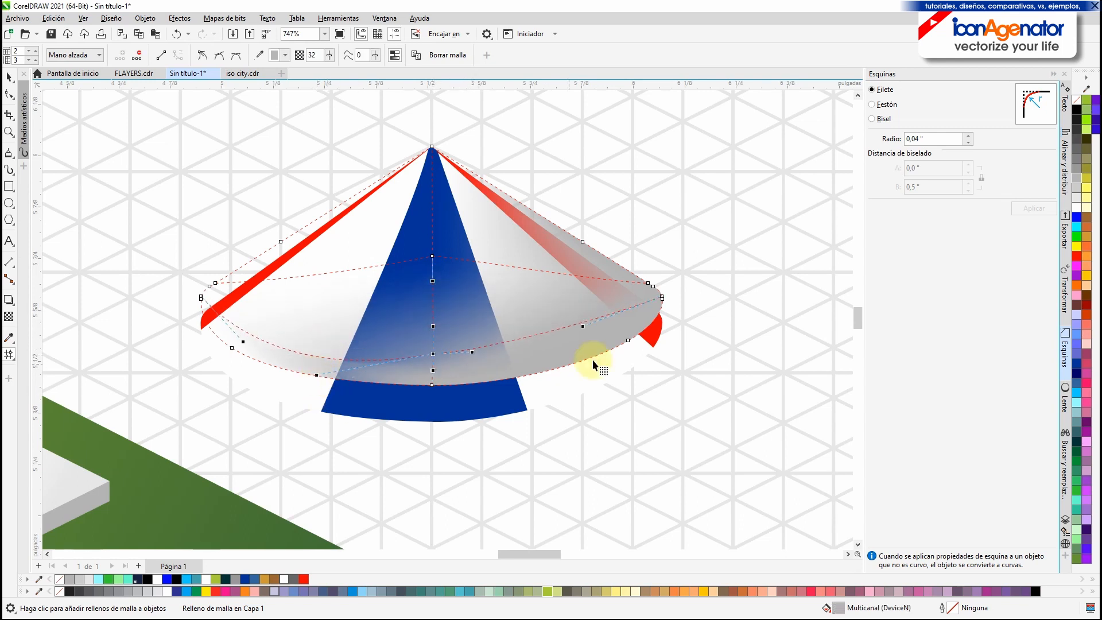
Shade the mesh nodes along the lower rim and right side with a darker gray, adjusting their transparency
left_click_drag(329, 55, 352, 70)
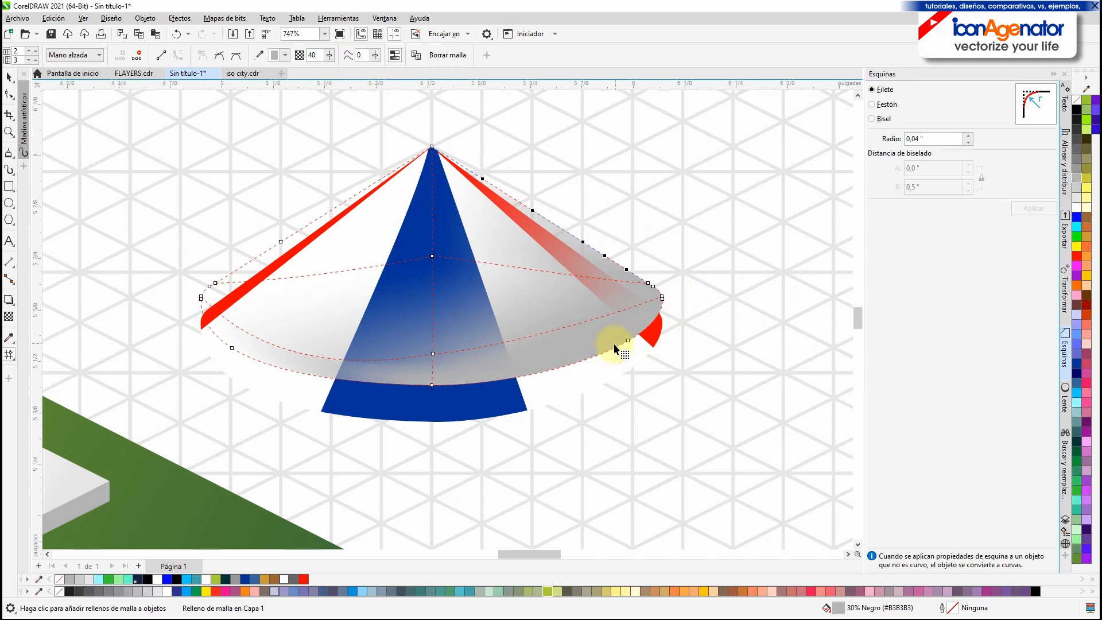
left_click_drag(368, 429, 386, 322)
left_click(1076, 149)
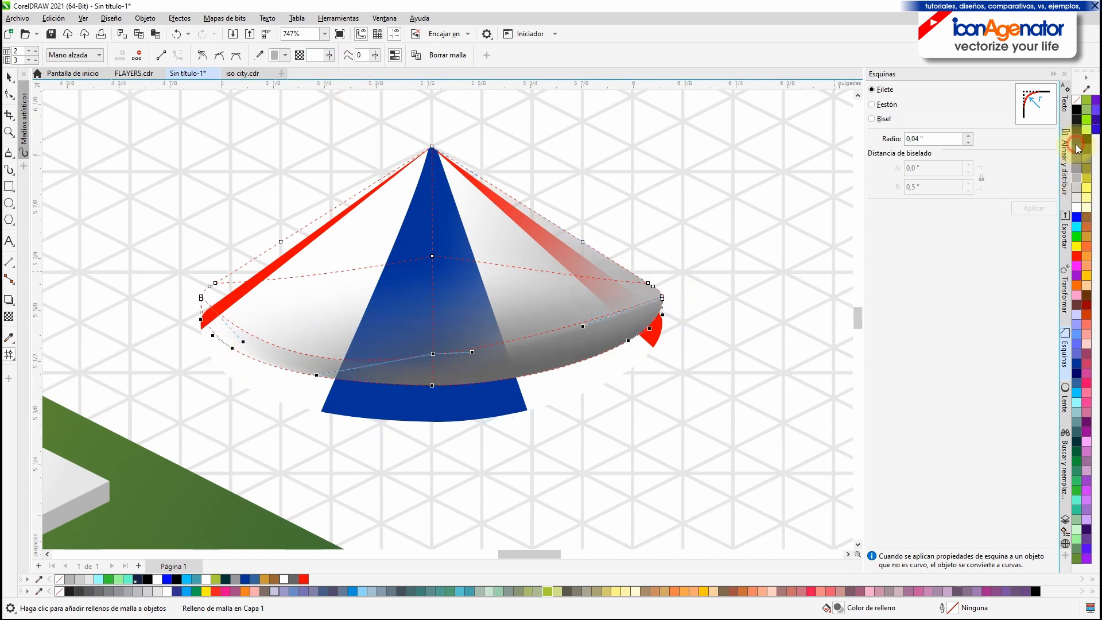
left_click_drag(330, 57, 354, 78)
left_click(574, 290)
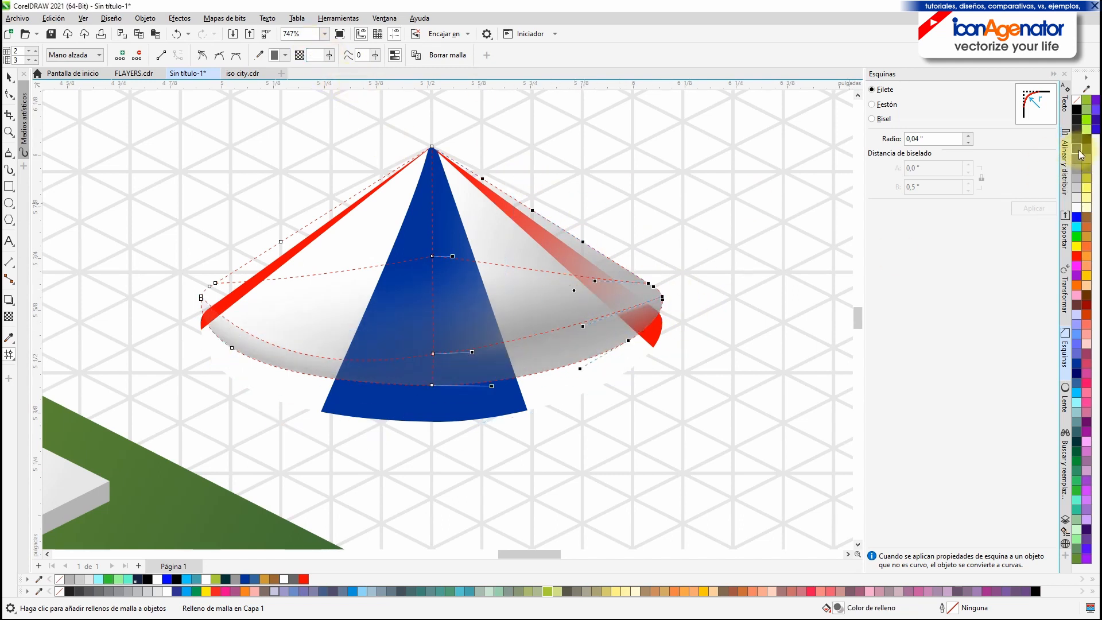
left_click(1078, 150)
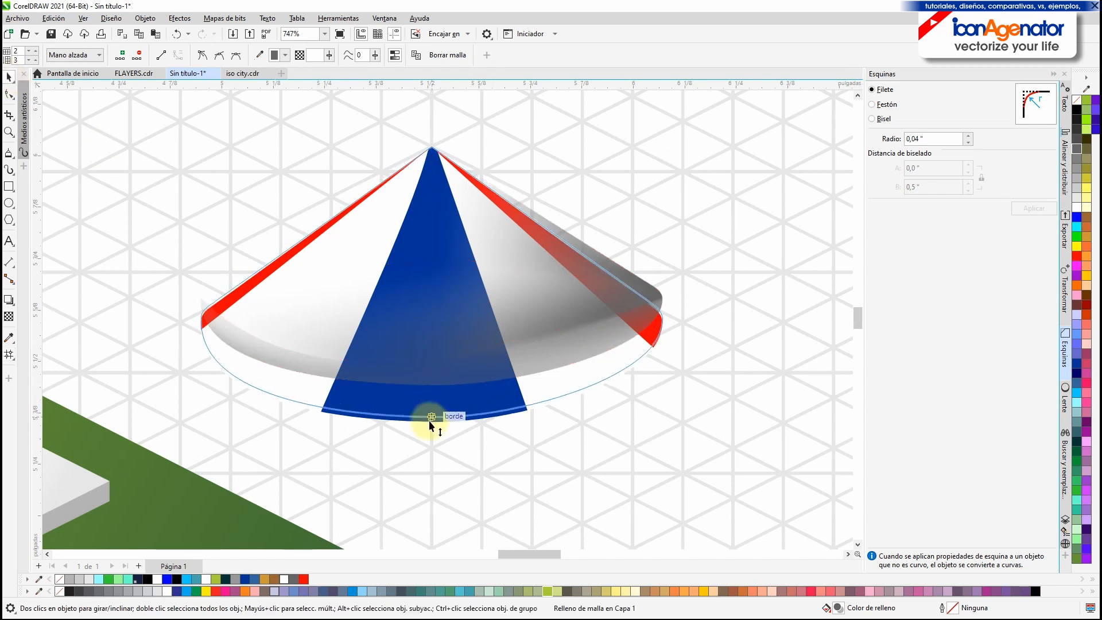
Stretch the mesh shading down to the full canopy height and group it with the striped canopy
key("space")
scroll(427, 407, "down", 3)
left_click_drag(559, 212, 308, 444)
left_click(580, 53)
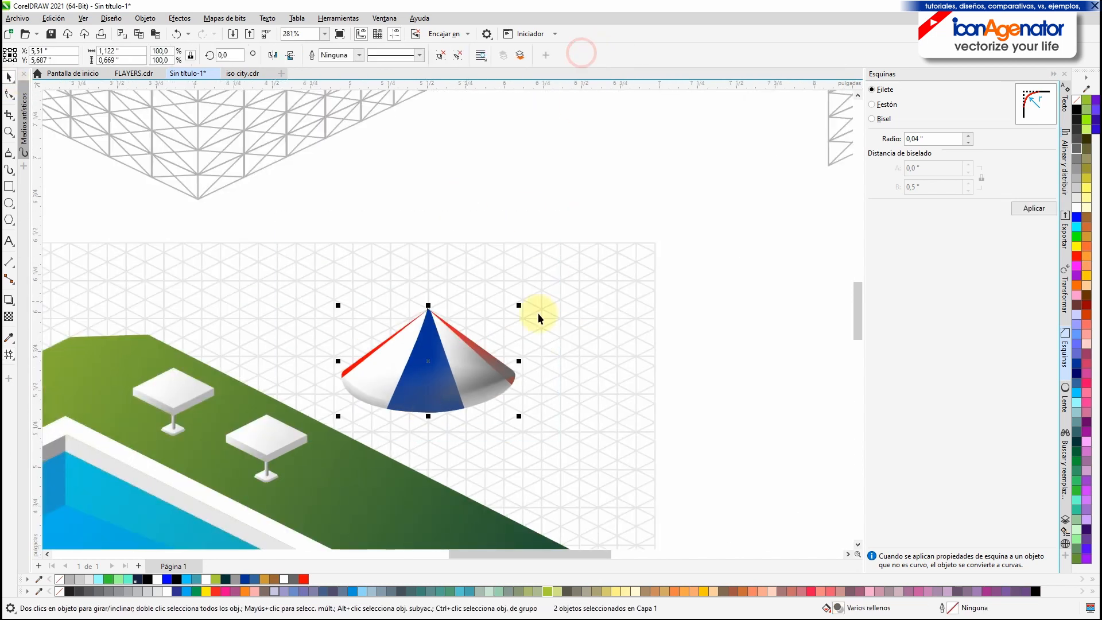
Resize the canopy group to about 1.007 by 0.5 inches and place it above the upper table
left_click_drag(519, 305, 459, 350)
left_click_drag(394, 387, 172, 341)
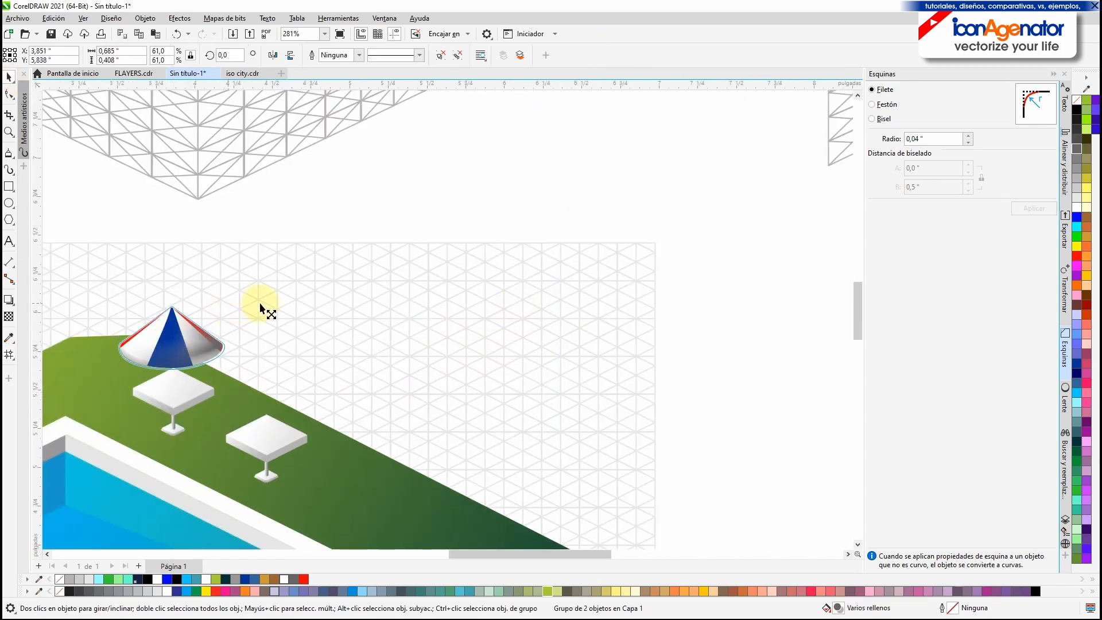
scroll(283, 491, "up", 1)
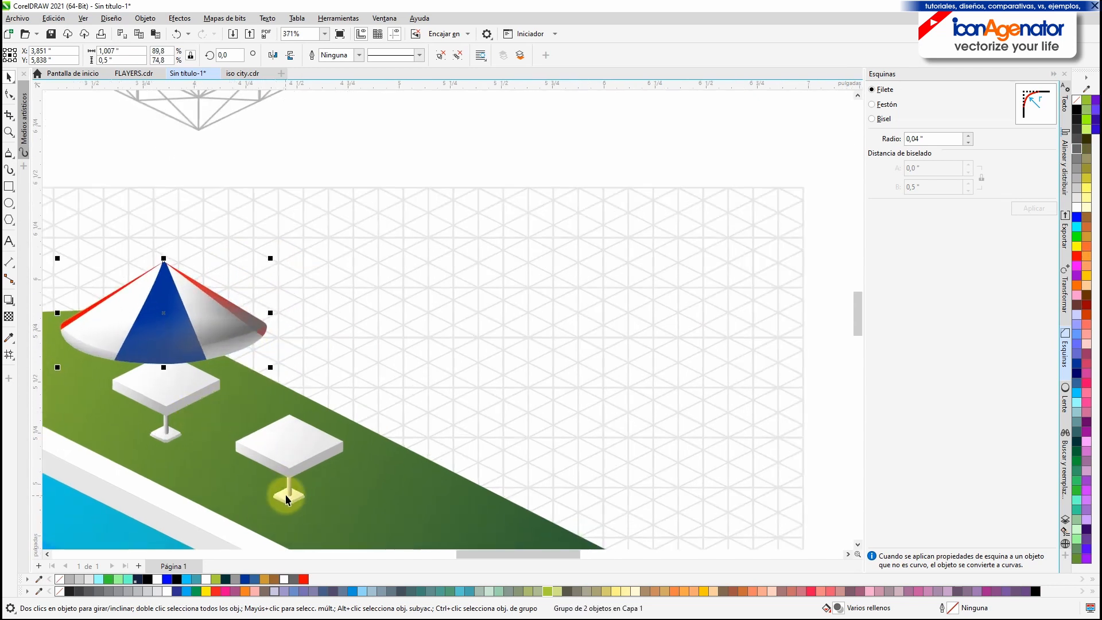
Copy the table's post as an umbrella pole on the upper table and bring the canopy in front of it
left_click(289, 488, "ctrl")
left_click_drag(289, 488, 169, 348)
scroll(170, 349, "up", 3)
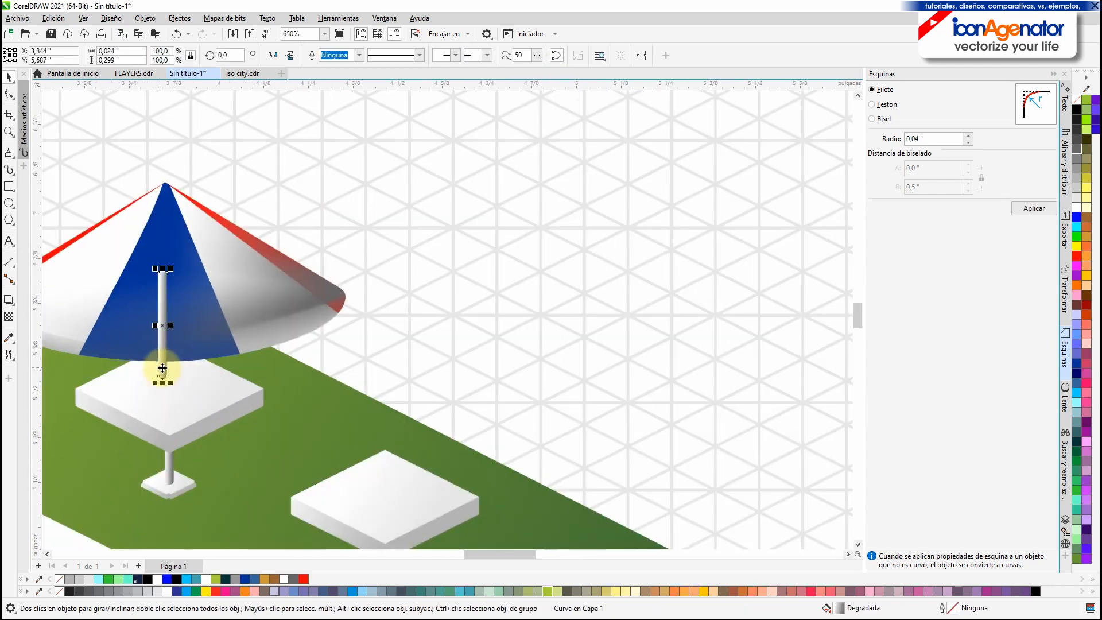
left_click_drag(175, 396, 179, 389)
left_click(321, 293)
key("shift+Page_Up")
Flatten the canopy to 0.381 inches high so that more of the pole shows below it
scroll(269, 330, "down", 2)
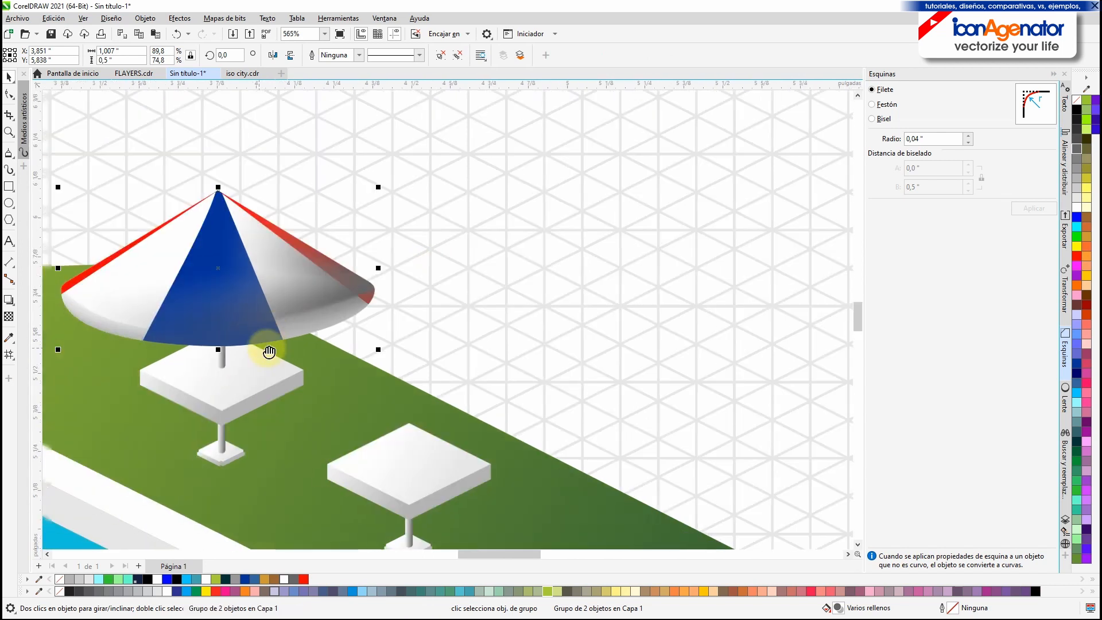
left_click_drag(268, 349, 364, 351)
left_click_drag(313, 346, 318, 298)
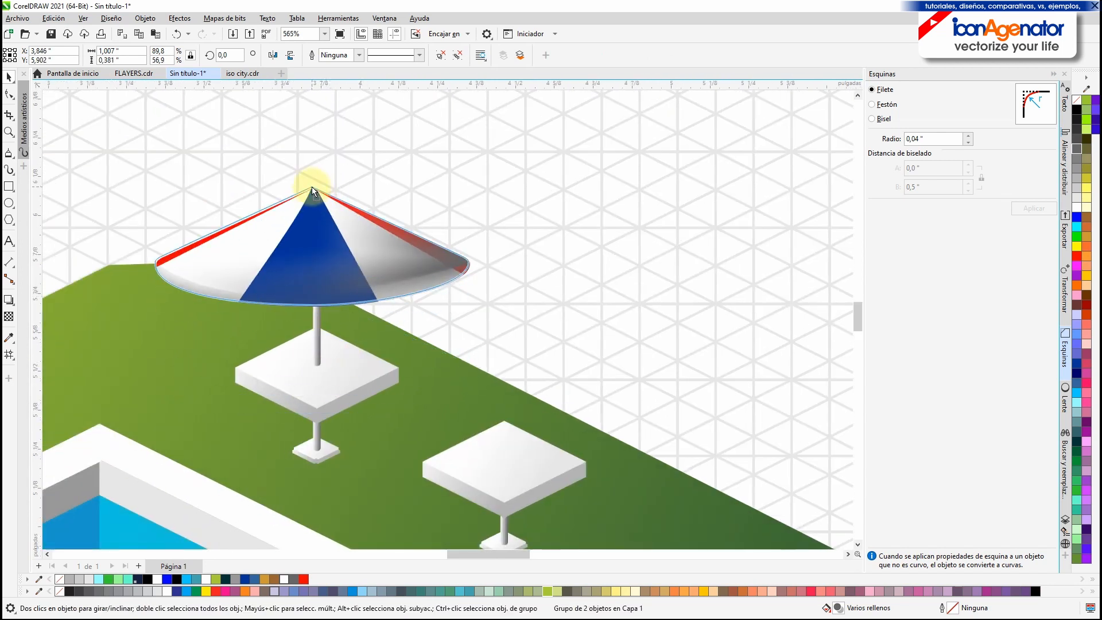
left_click_drag(315, 185, 315, 189)
left_click(597, 313)
Shrink the second table and move it to the left of the umbrella table
scroll(597, 314, "down", 2)
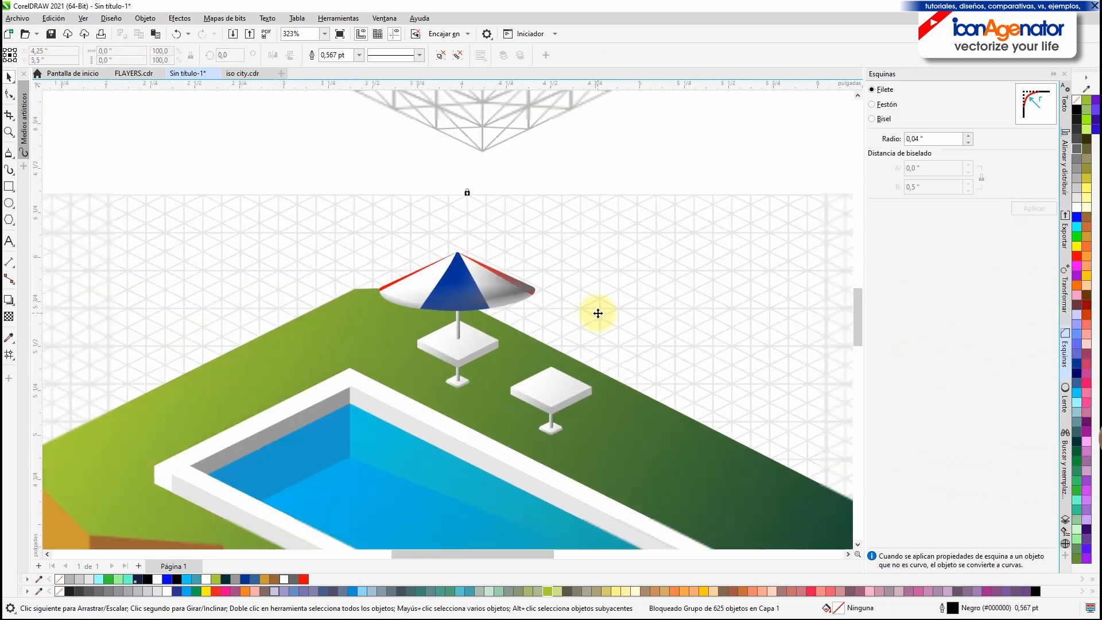
left_click_drag(620, 275, 439, 229)
left_click_drag(482, 174, 397, 314)
left_click_drag(386, 303, 313, 280)
key("Escape")
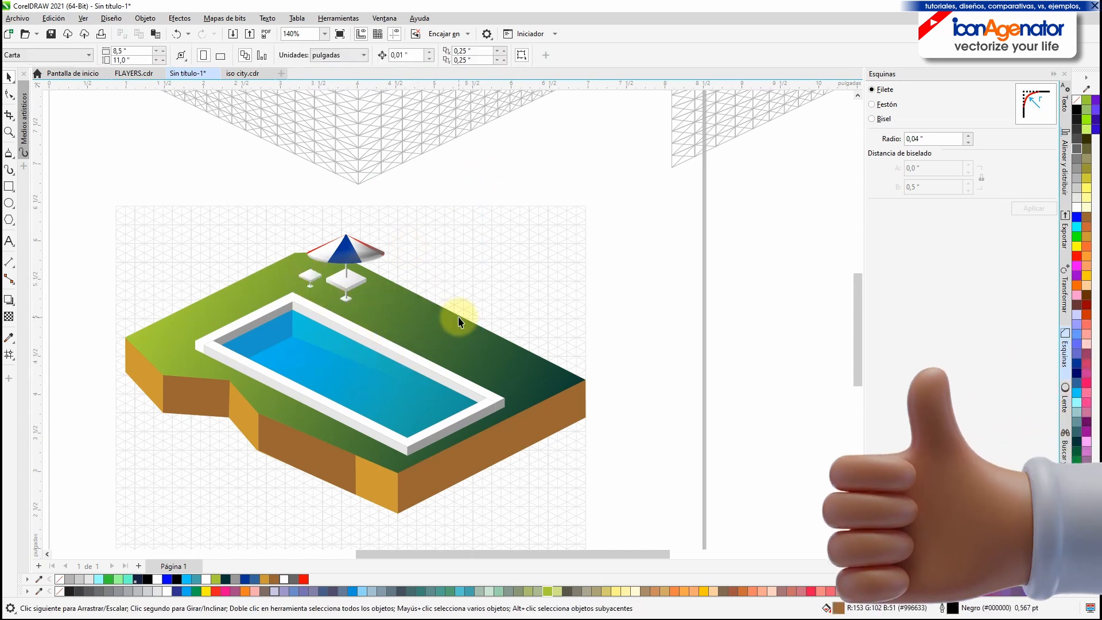
Duplicate the umbrella with its table and place the copy farther down along the pool's right side
scroll(342, 260, "up", 6)
left_click(384, 215)
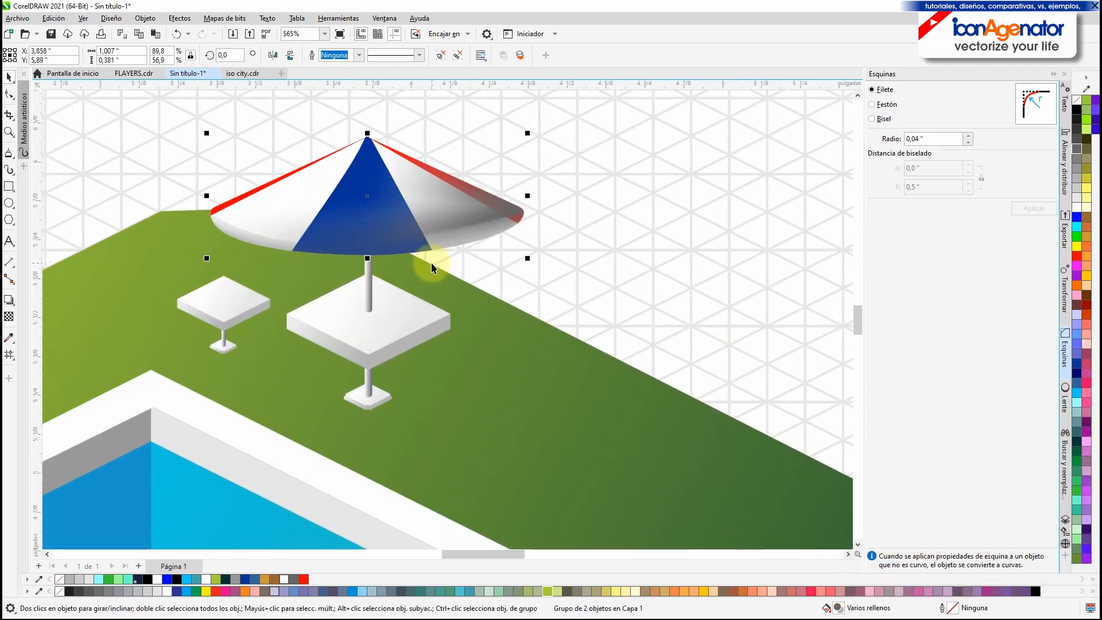
scroll(436, 278, "down", 2)
left_click_drag(563, 115, 298, 369)
left_click_drag(393, 257, 551, 330)
left_click(570, 362)
key("Escape")
scroll(579, 379, "down", 3)
scroll(603, 442, "up", 2)
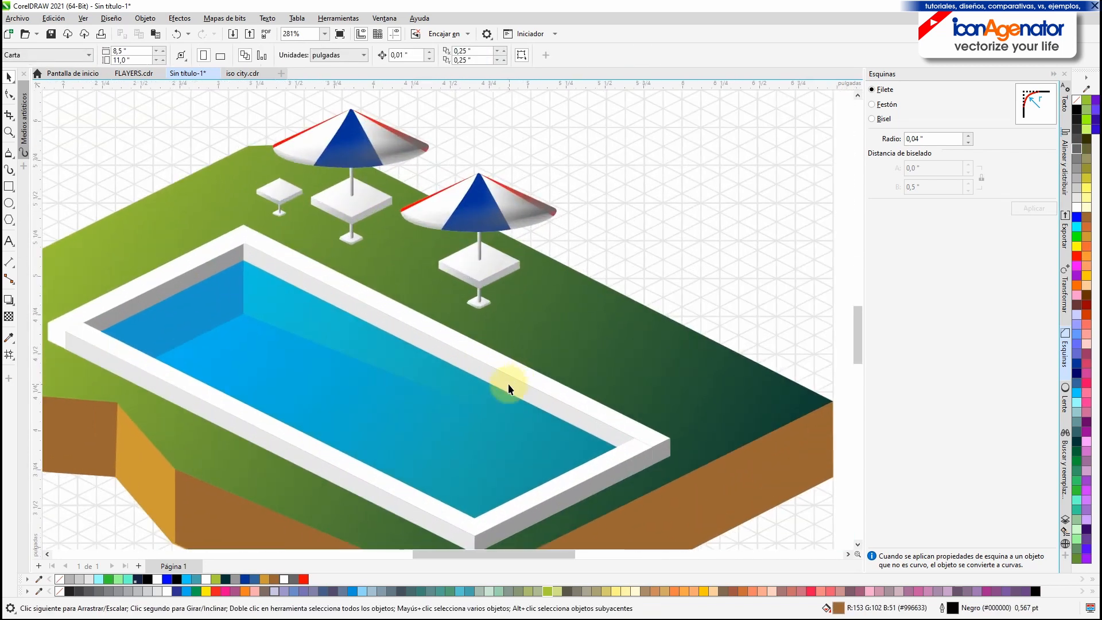
scroll(508, 384, "down", 1)
scroll(556, 360, "up", 2)
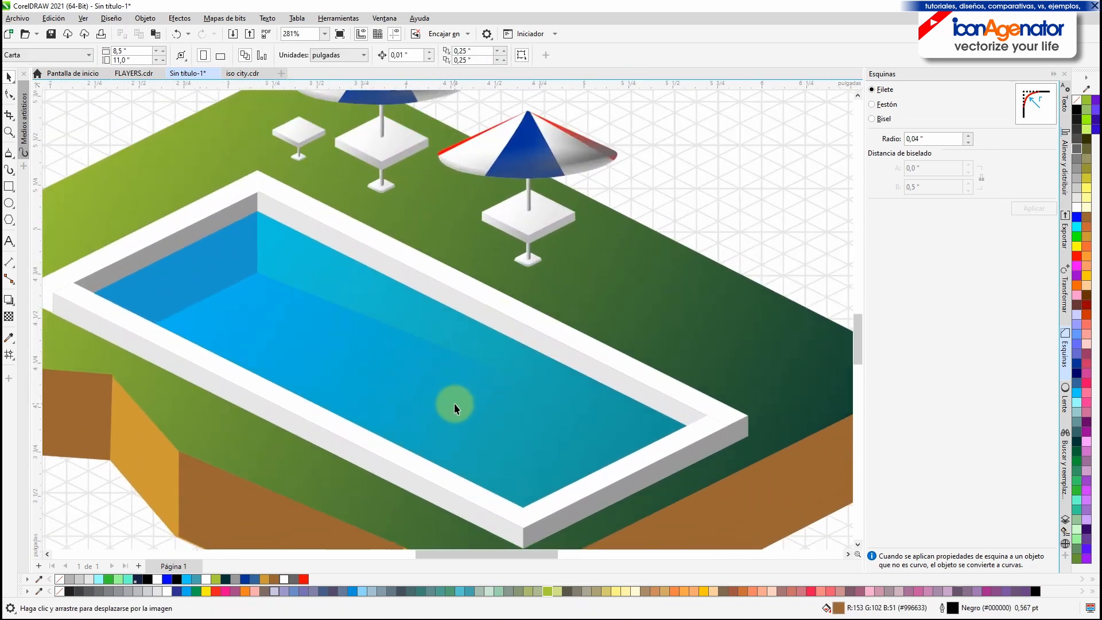
Draw a thin arched water ripple with the B-Spline tool in the pool's back corner, filled white without an outline
left_click(9, 156)
left_click(49, 204)
scroll(290, 295, "up", 3)
left_click(307, 235)
left_click(281, 232)
left_click(265, 242)
left_click(276, 245)
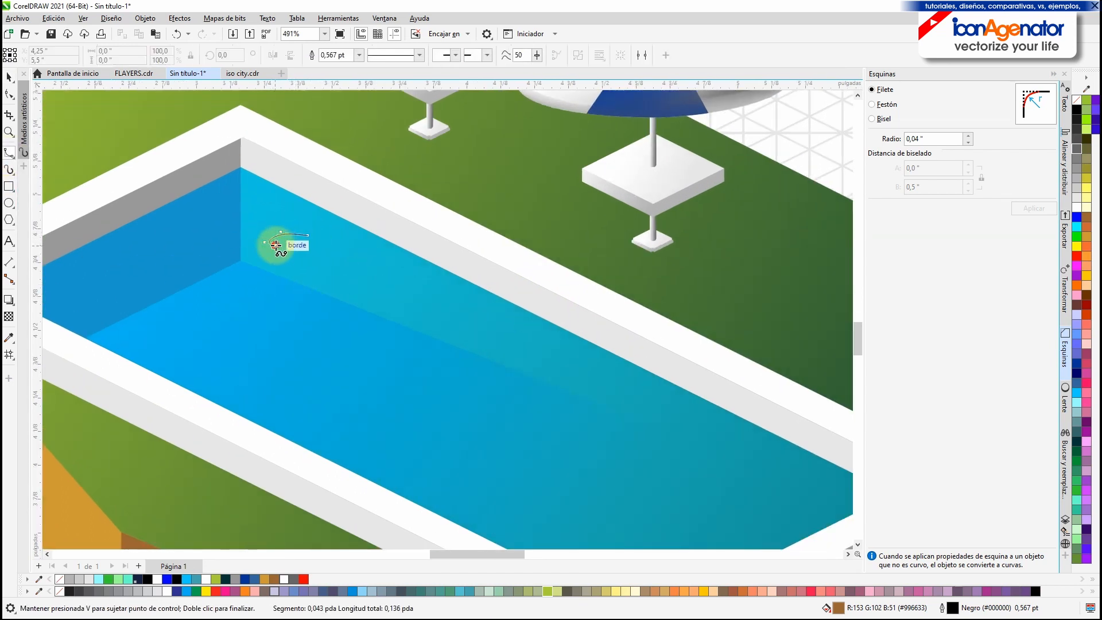
left_click(231, 257)
left_click(265, 257)
left_click(280, 241)
left_click(296, 238)
left_click(331, 256)
left_click(339, 277)
left_click(364, 273)
left_click(341, 251)
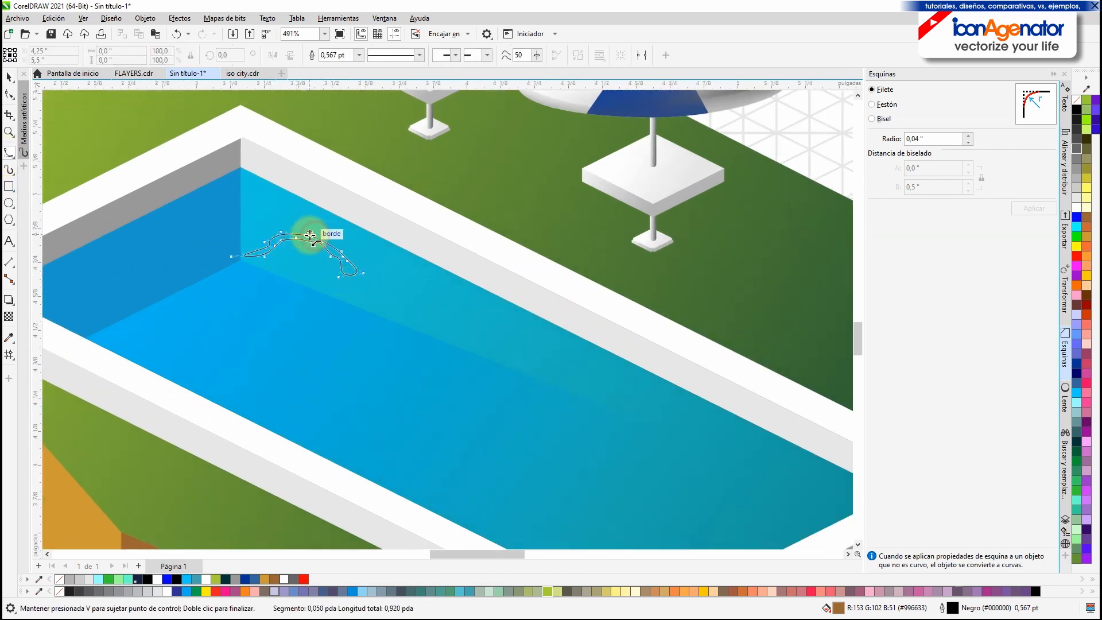
left_click(308, 235)
left_click(1077, 207)
right_click(1076, 99)
Draw a second, slanted ripple with the B-Spline tool on the pool's left end wall and fill it white
left_click(215, 237)
left_click(182, 255)
left_click(171, 265)
left_click(149, 281)
left_click(157, 286)
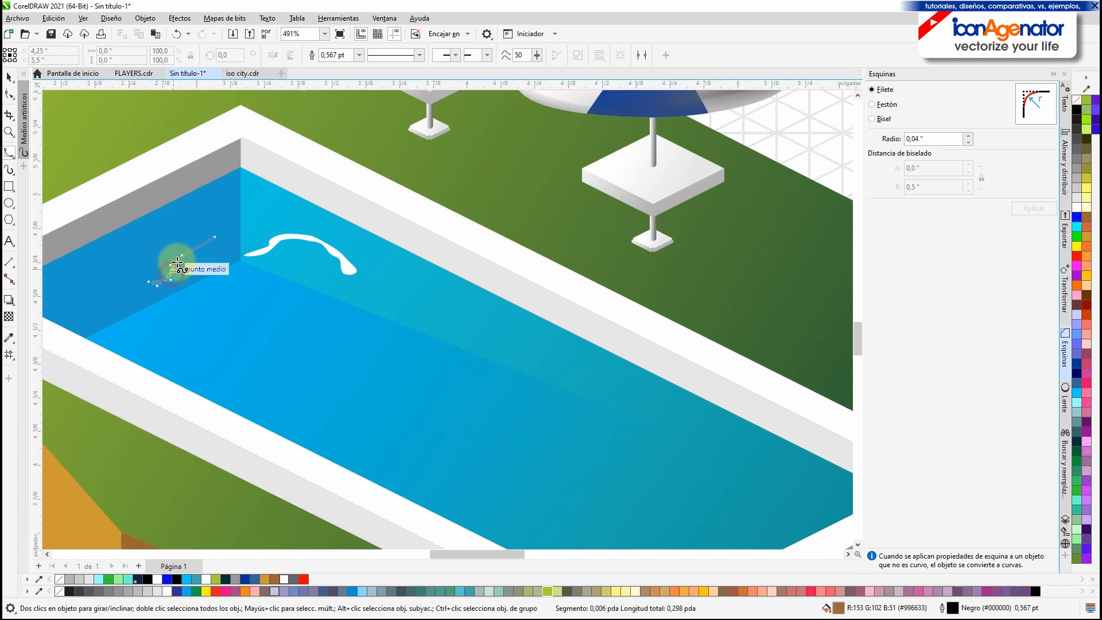
left_click(177, 265)
left_click(210, 250)
left_click(230, 239)
left_click(214, 237)
left_click(1077, 207)
Draw a third white ripple about 0.33 inches wide below the second one and remove the outlines of both
left_click(254, 282)
left_click(197, 300)
left_click(173, 314)
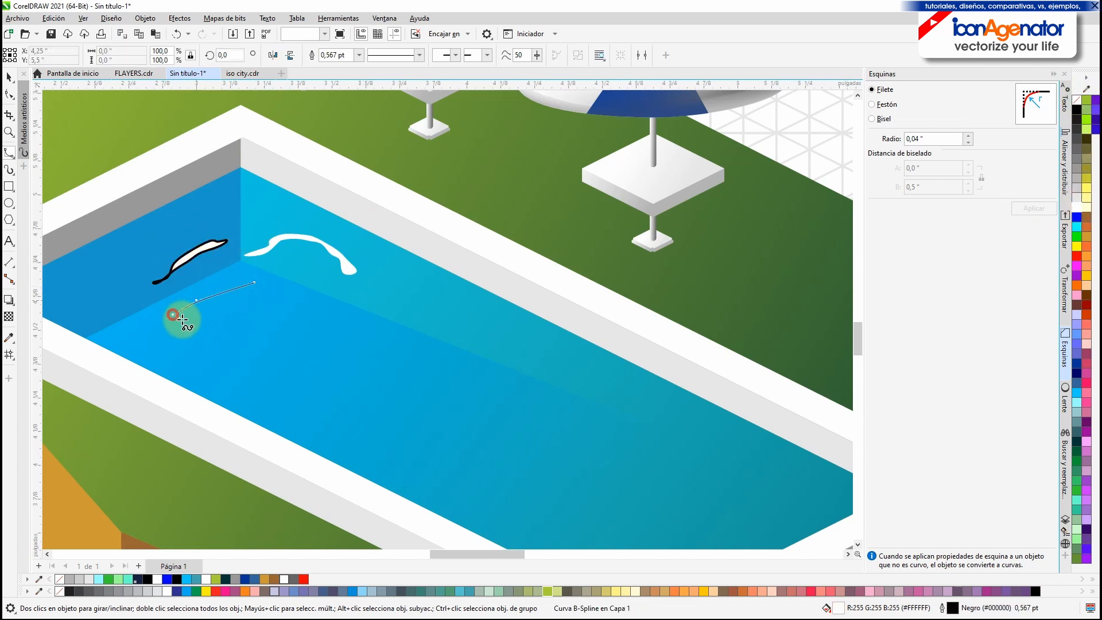
left_click(181, 323)
left_click(204, 299)
left_click(249, 300)
left_click(276, 278)
left_click(254, 283)
left_click(1076, 207)
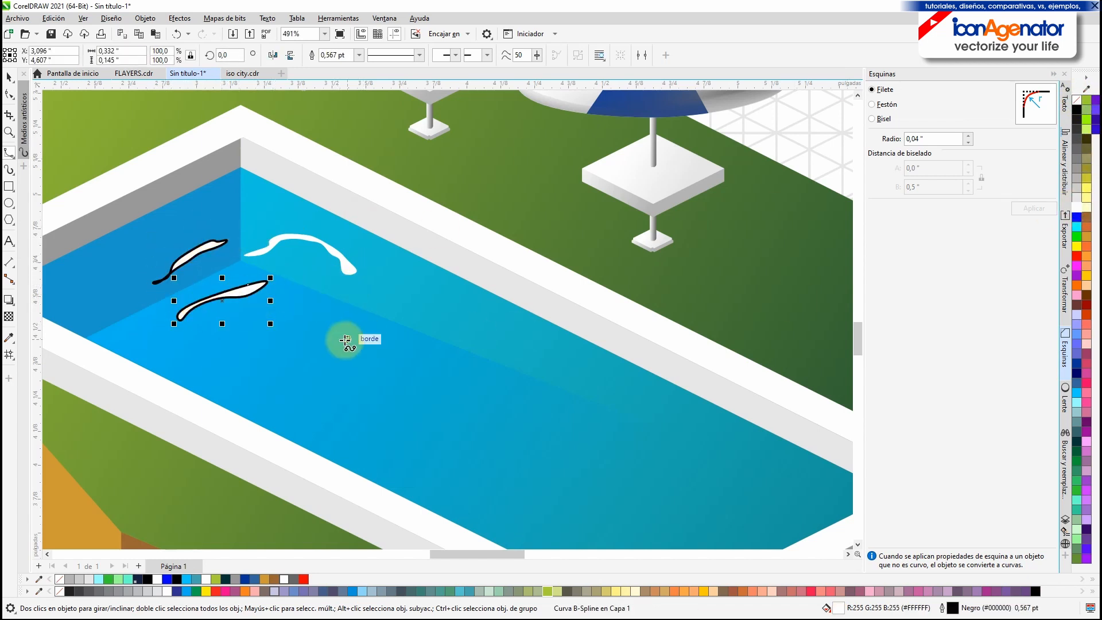
left_click(211, 245, "shift")
right_click(1076, 100)
Shrink the three ripples to about 0.43 inches wide in the pool's back corner and give them a uniform transparency of 68
scroll(339, 271, "down", 1)
left_click(342, 267, "shift")
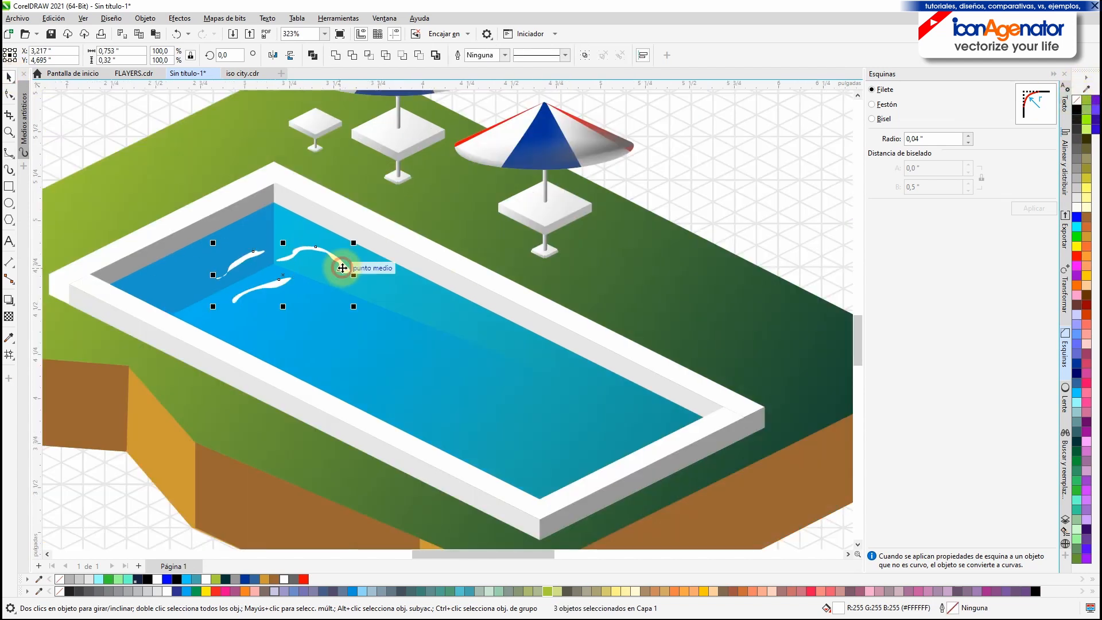
left_click_drag(353, 307, 308, 281)
left_click_drag(265, 249, 284, 228)
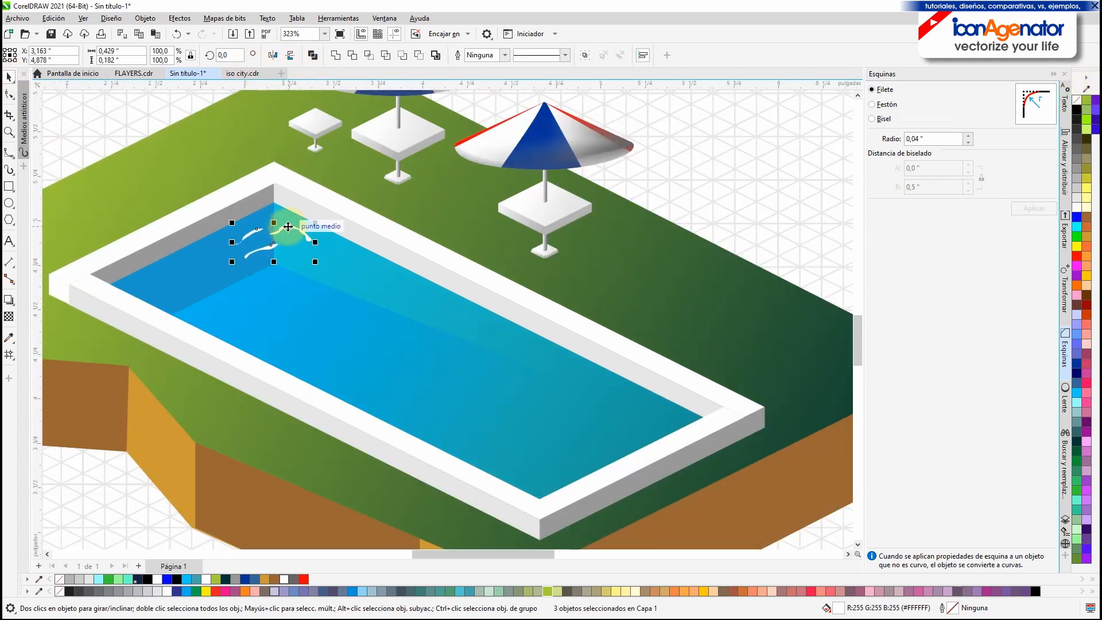
left_click(9, 316)
left_click_drag(261, 271, 266, 270)
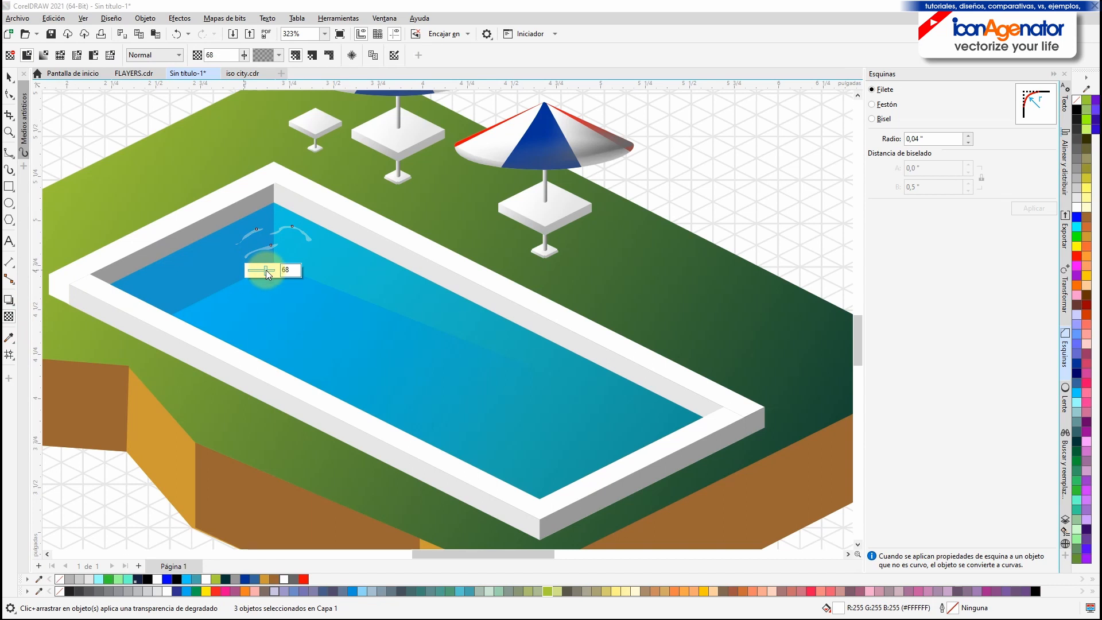
Copy the three ripples down along the pool's left end wall and mirror the copy horizontally and vertically
left_click(9, 76)
left_click_drag(272, 244, 224, 260)
left_click(231, 300)
left_click(273, 55)
Group all six water ripples and set the group's uniform transparency to 85
left_click(211, 190)
scroll(281, 287, "down", 2)
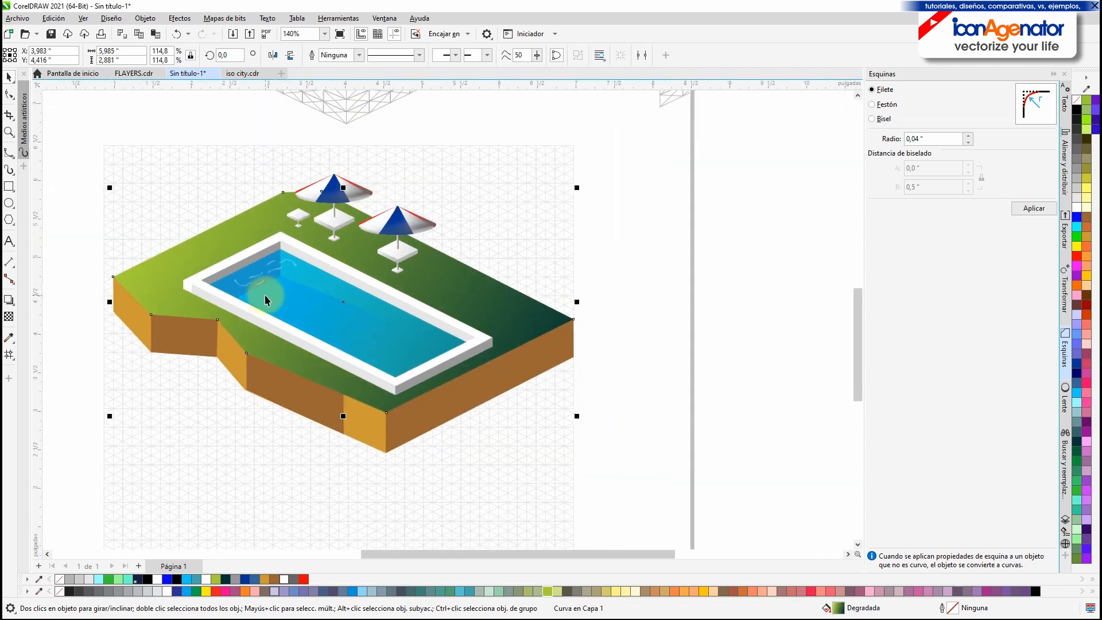
left_click(172, 208)
left_click_drag(298, 301, 299, 301)
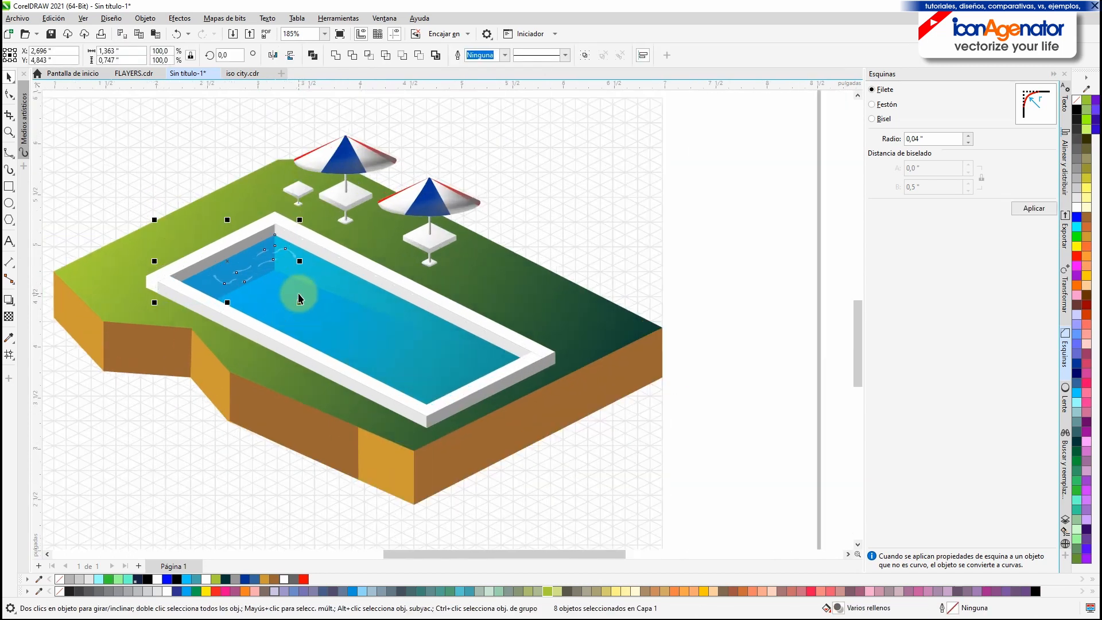
scroll(300, 296, "up", 6)
left_click(319, 257, "shift")
left_click(181, 298, "shift")
left_click(199, 344, "shift")
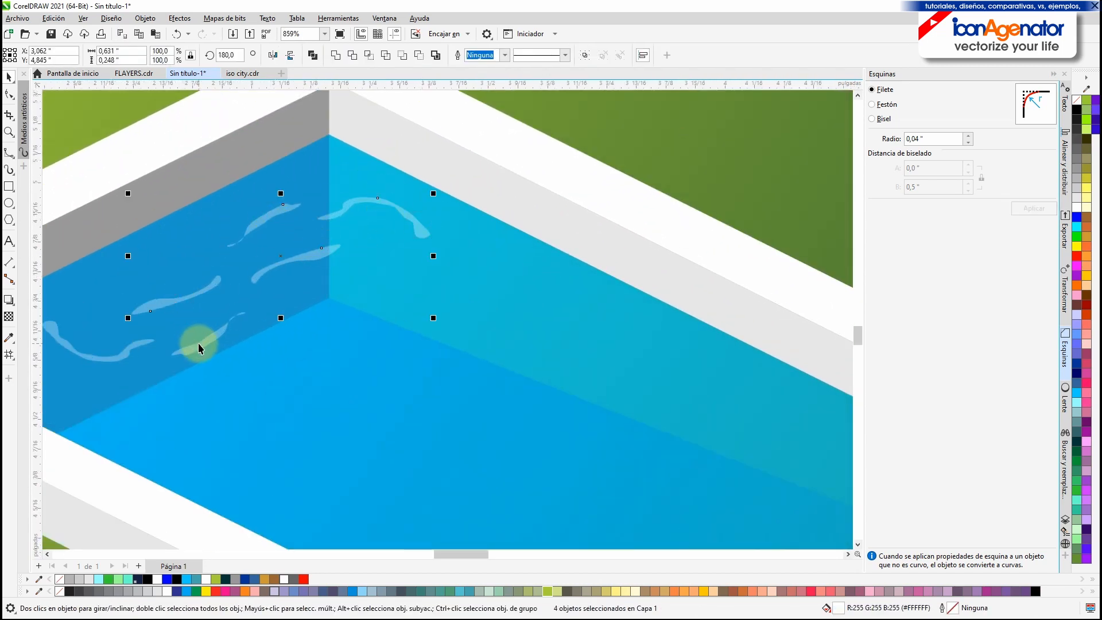
left_click(119, 350, "shift")
left_click_drag(282, 303, 364, 268)
left_click(585, 54)
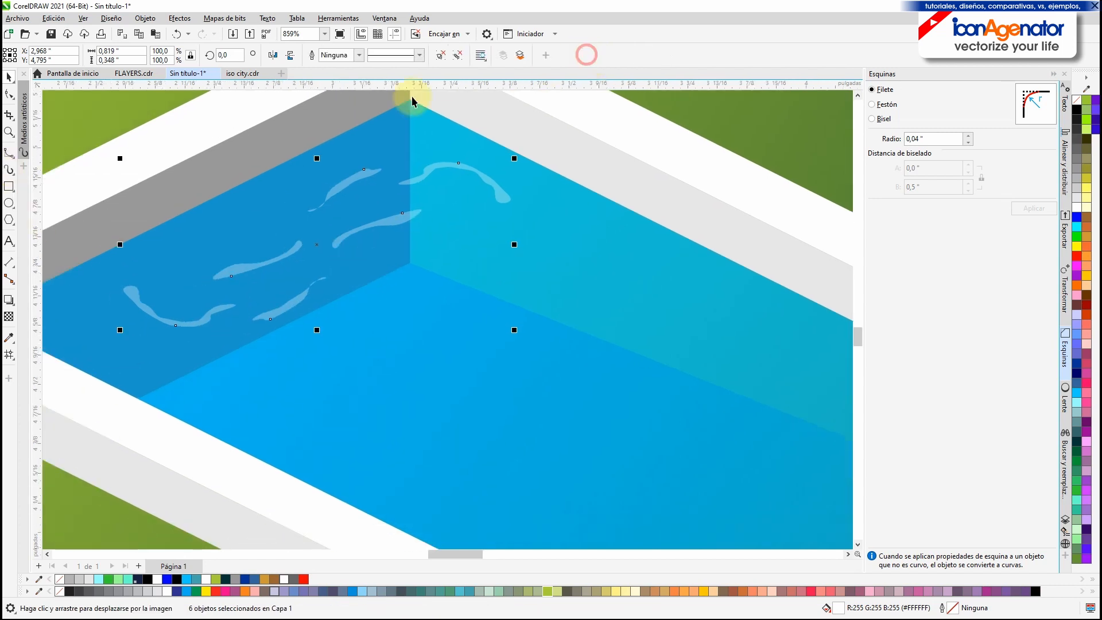
left_click(9, 316)
left_click(315, 339)
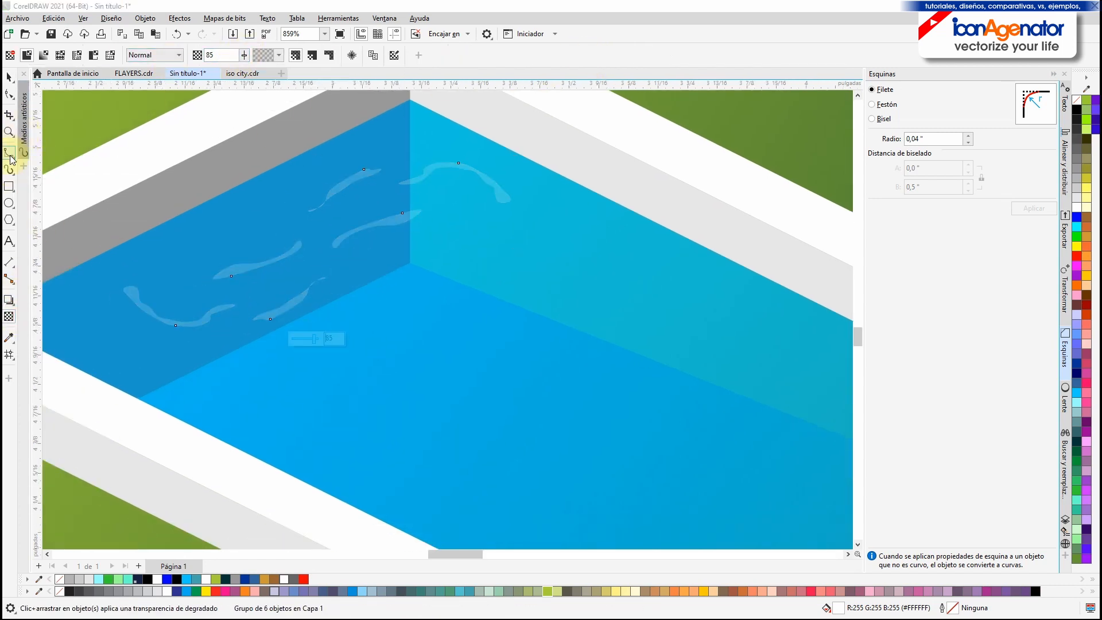
Distort the grouped ripples into swirls with the Twirl tool, using a 0.65-inch nib
left_click(9, 118)
left_click(10, 95)
left_click(20, 140)
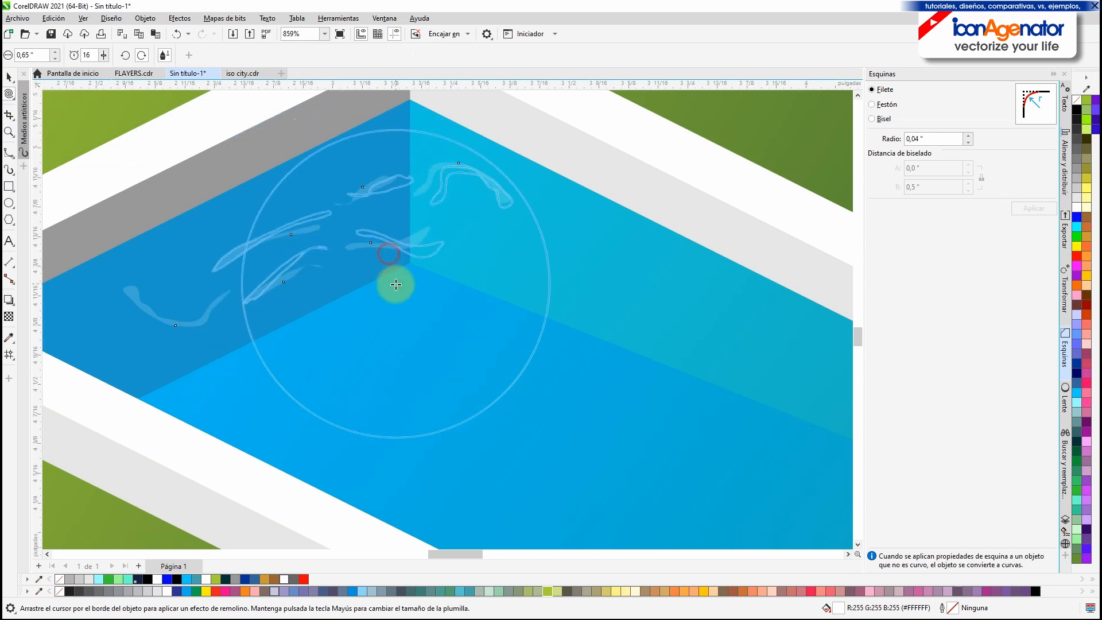
left_click(269, 284)
left_click(428, 250)
left_click(9, 77)
Add a perspective to the ripple group and shape its four corners to match the isometric plane of the water
scroll(492, 297, "down", 1)
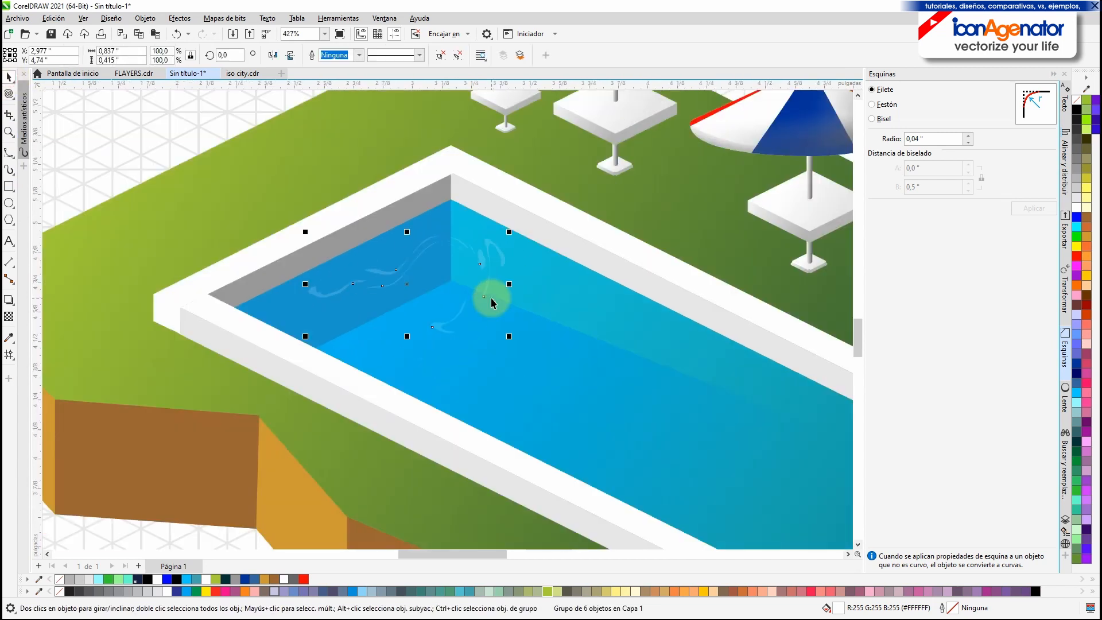
scroll(493, 280, "up", 1)
left_click(145, 18)
mouse_move(172, 296)
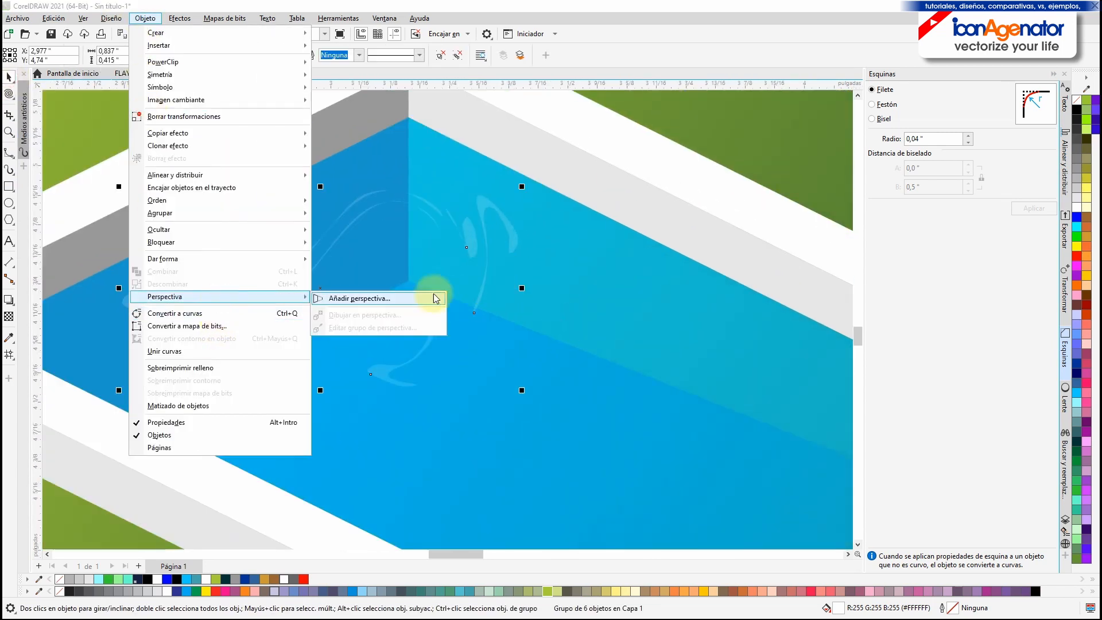
left_click(428, 296)
left_click_drag(122, 189, 367, 138)
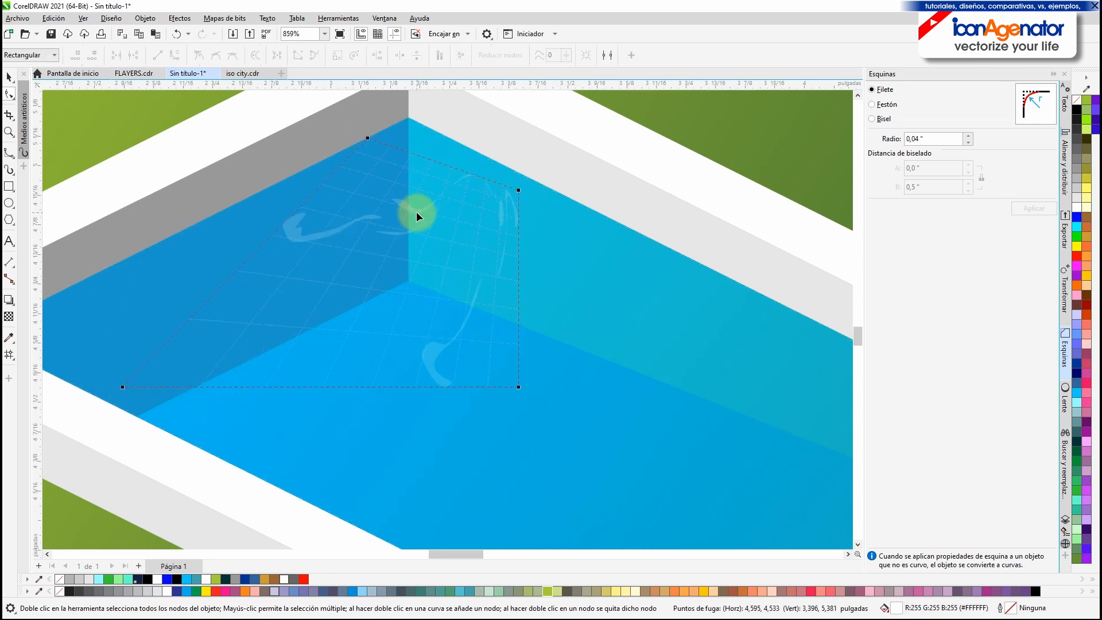
left_click_drag(143, 264, 148, 248)
left_click_drag(519, 190, 603, 250)
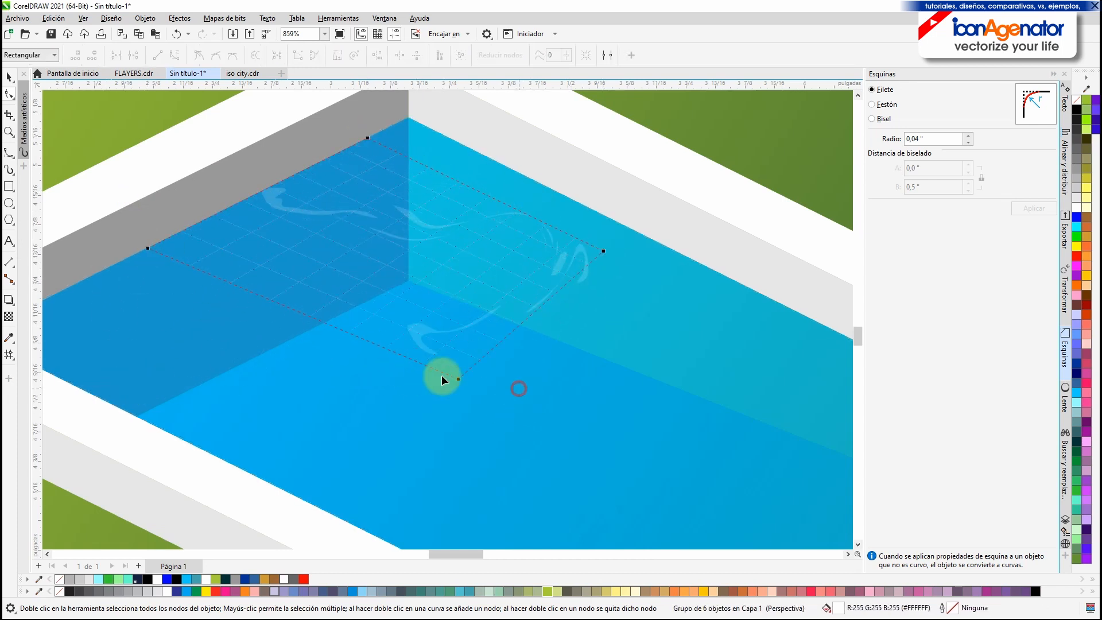
key("space")
Copy the ripple group toward the middle of the pool and again toward the pool's left edge
scroll(518, 349, "down", 3)
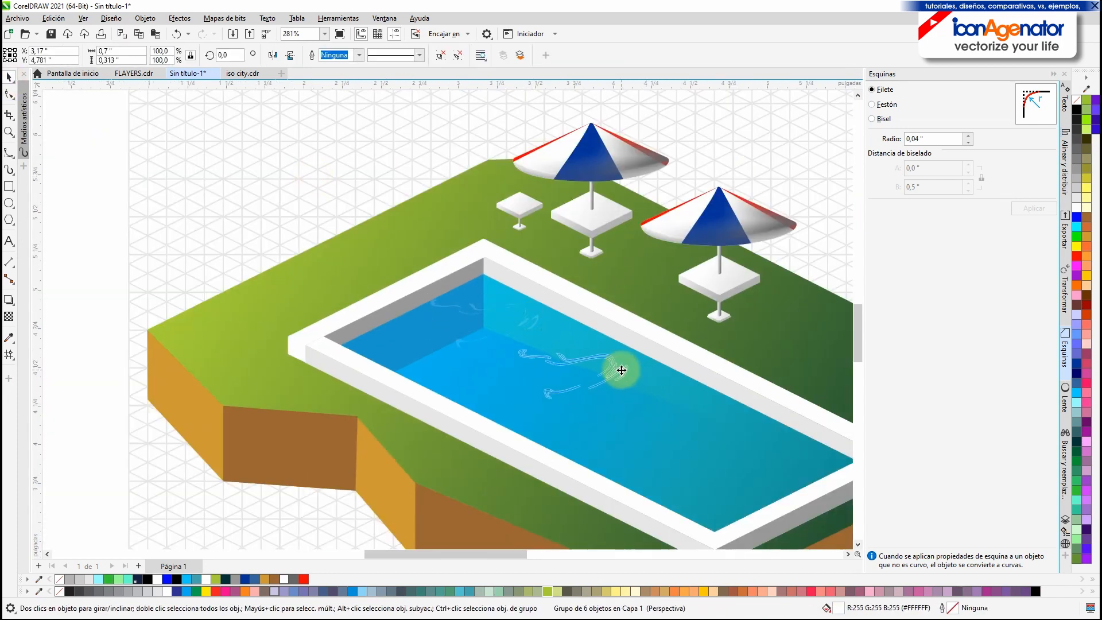
left_click_drag(620, 378, 493, 349)
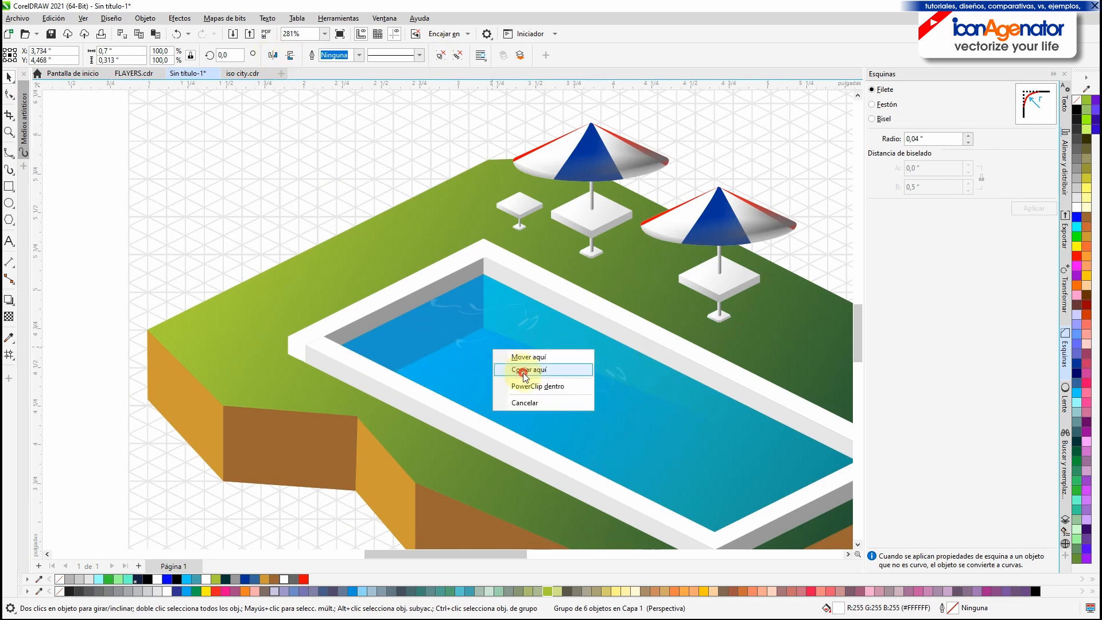
left_click(522, 370)
left_click(568, 378)
scroll(569, 373, "down", 1)
scroll(569, 373, "up", 1)
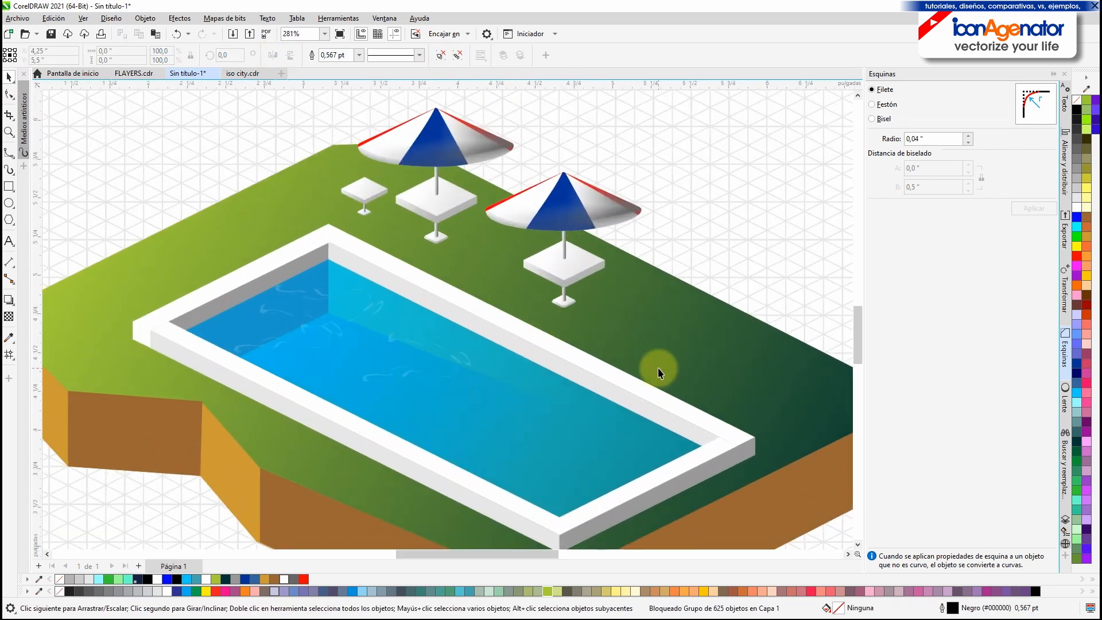
Extend the light grey front face of the pool's rim to meet the rim's left outer corner
key("space")
left_click(156, 344)
left_click_drag(150, 332, 136, 282)
scroll(132, 323, "up", 7)
scroll(136, 281, "down", 7)
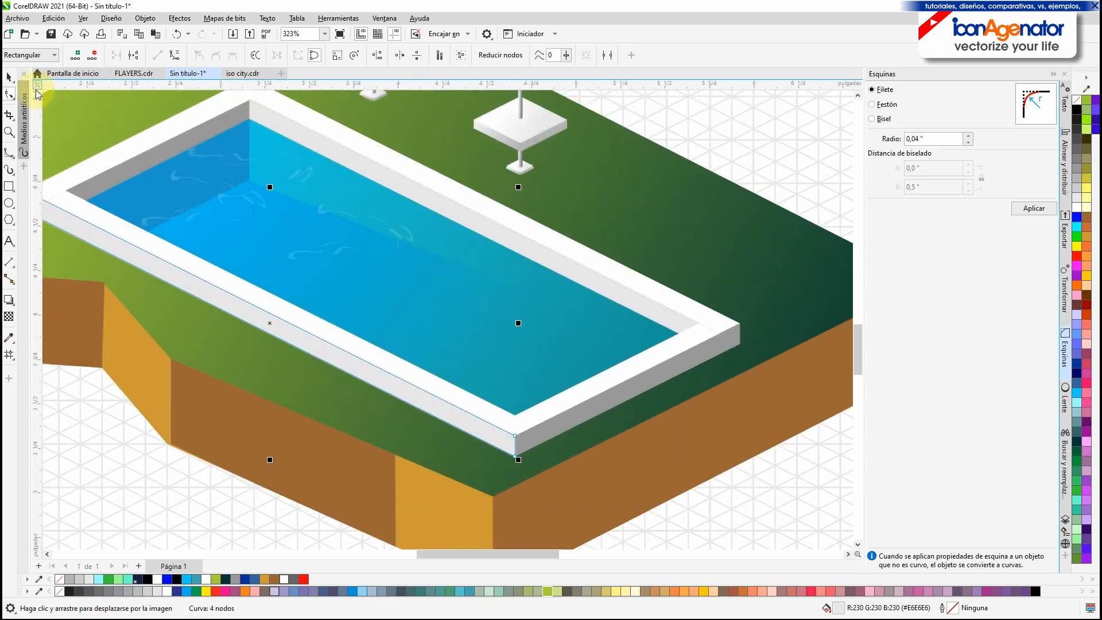
key("space")
left_click(414, 376)
scroll(473, 350, "up", 2)
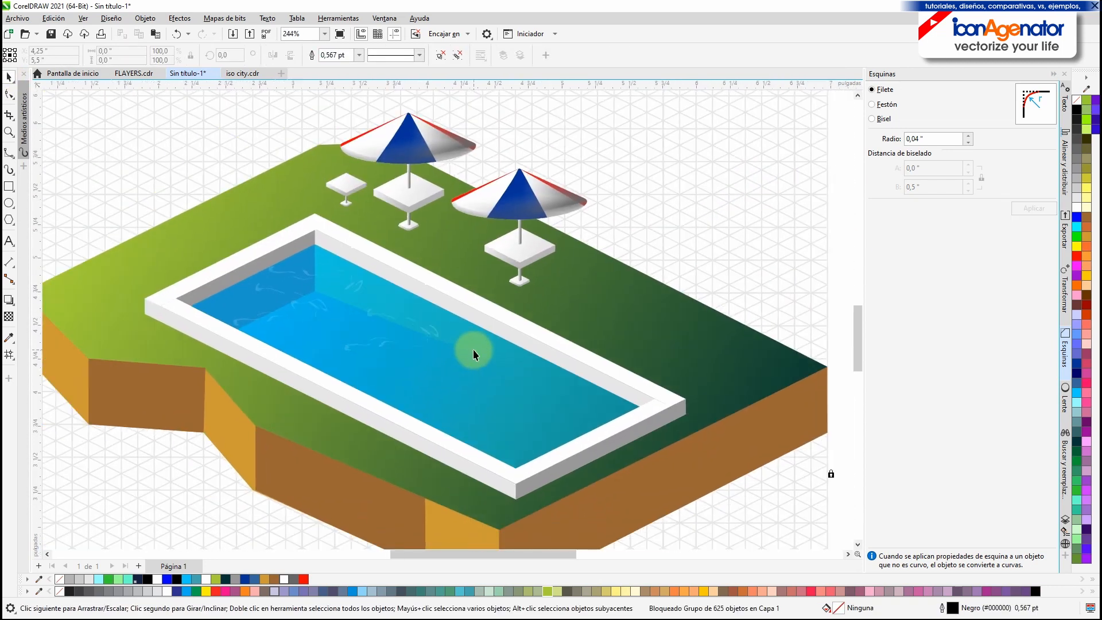
Paste a copy of the lawn over the scene with a texture transparency and a dark green #003333 fill
scroll(472, 350, "down", 1)
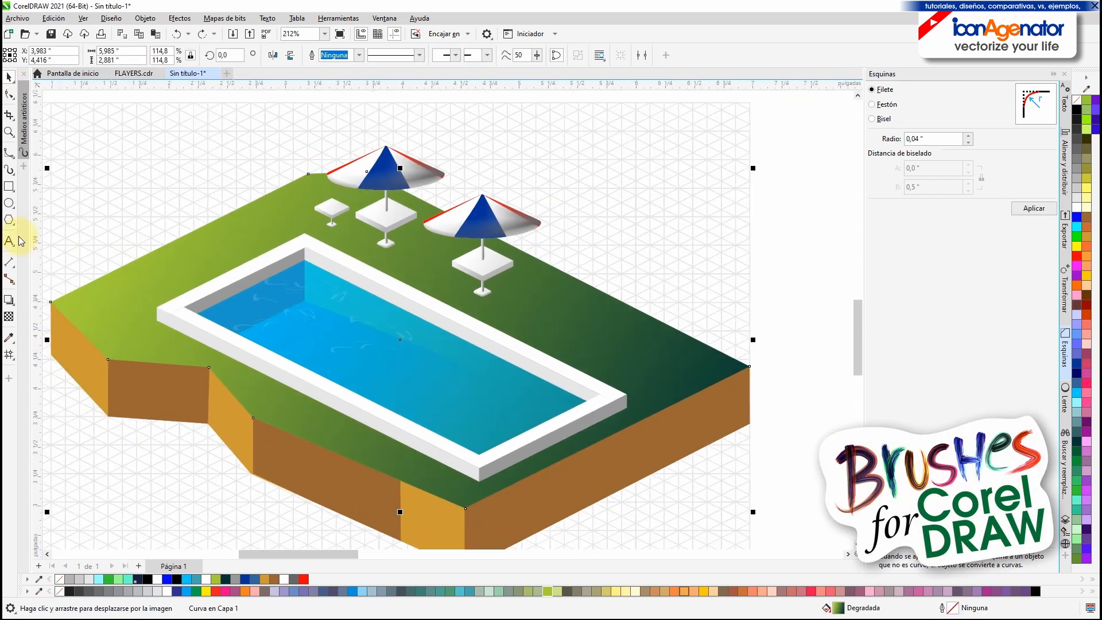
key("ctrl+v")
left_click(9, 316)
left_click(109, 56)
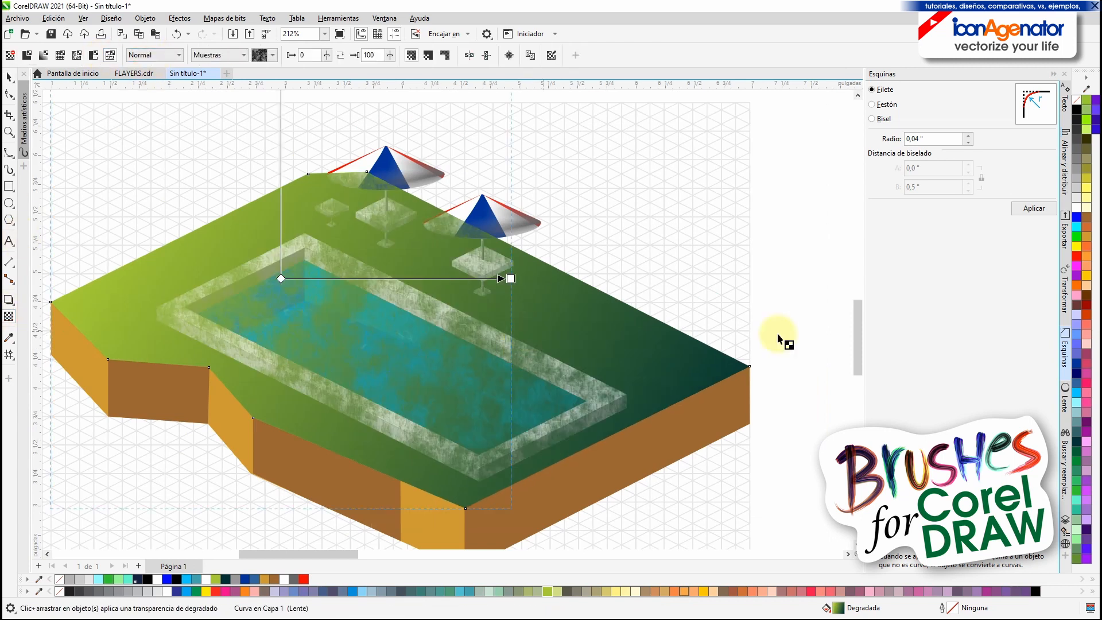
key("space")
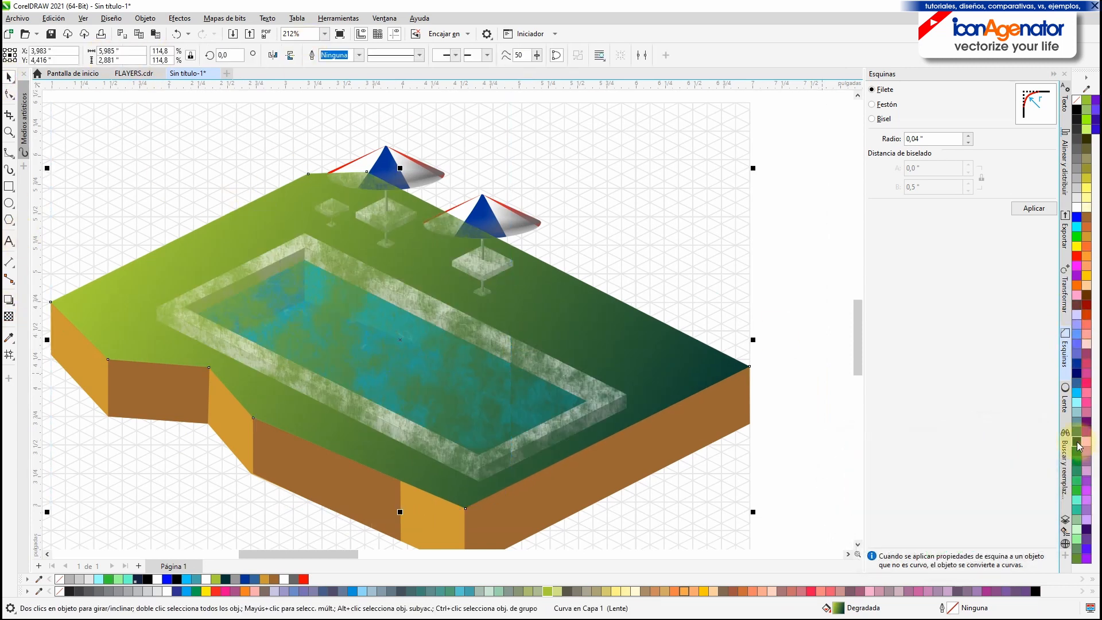
left_click_drag(1078, 446, 257, 262)
Change the lawn copy's transparency to a texture from the Muestras 5 library
left_click(8, 316)
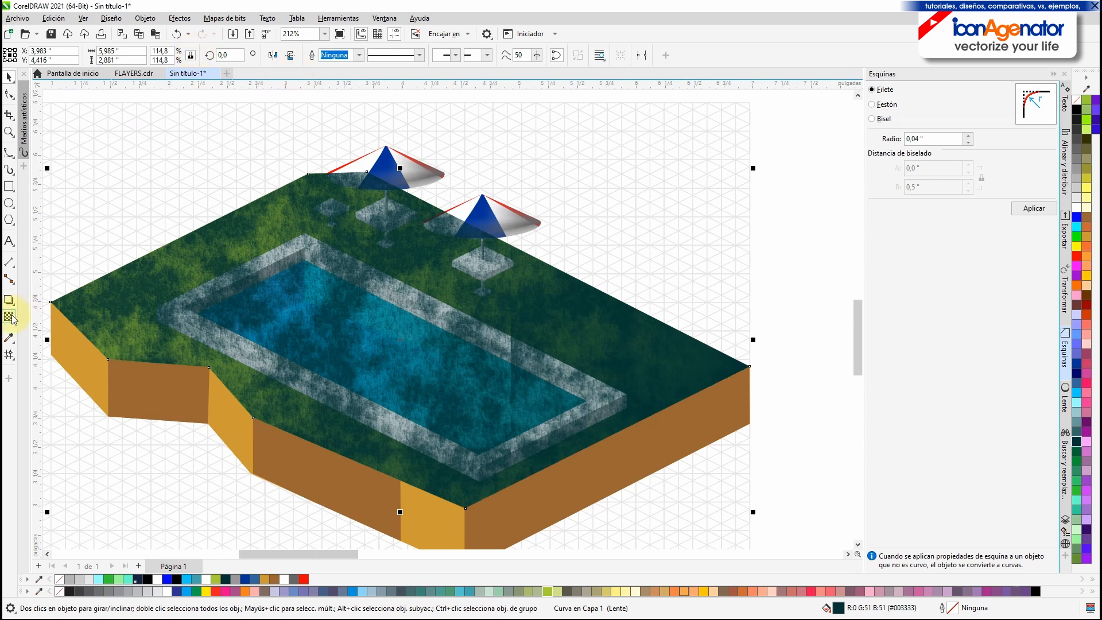
left_click(265, 54)
left_click(351, 235)
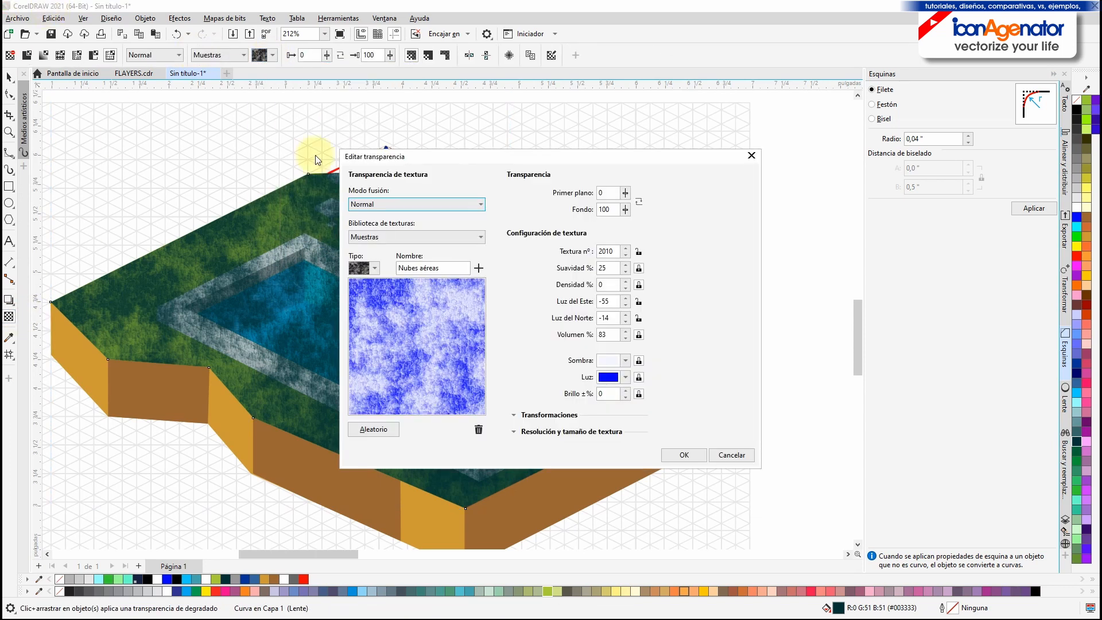
left_click_drag(320, 155, 528, 33)
left_click(582, 146)
left_click(584, 145)
left_click(621, 82)
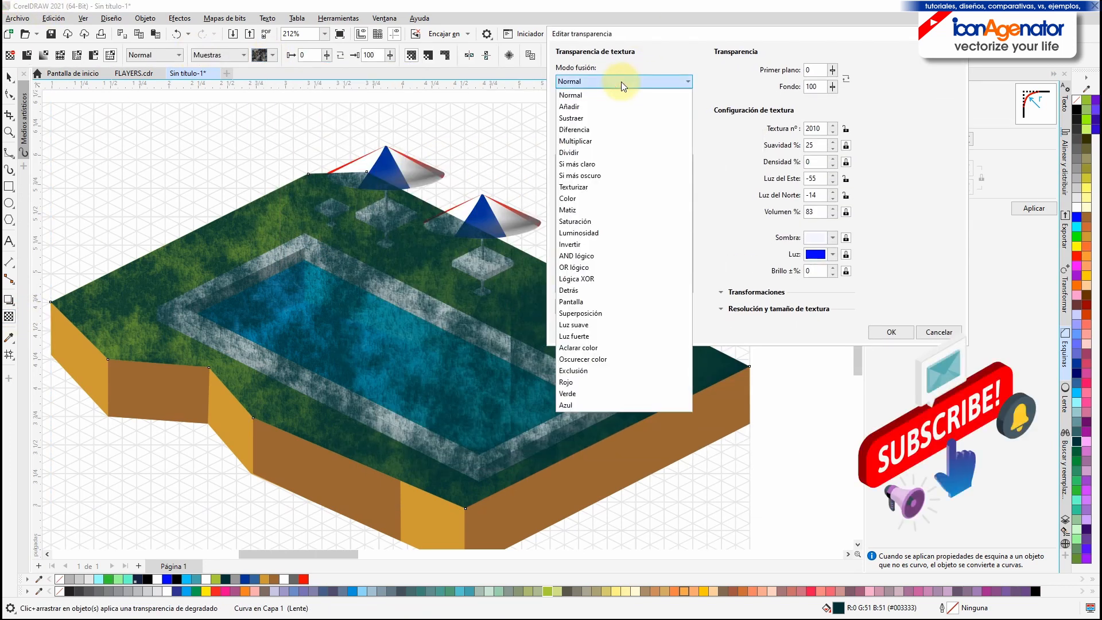
left_click(619, 84)
left_click(608, 115)
left_click(604, 133)
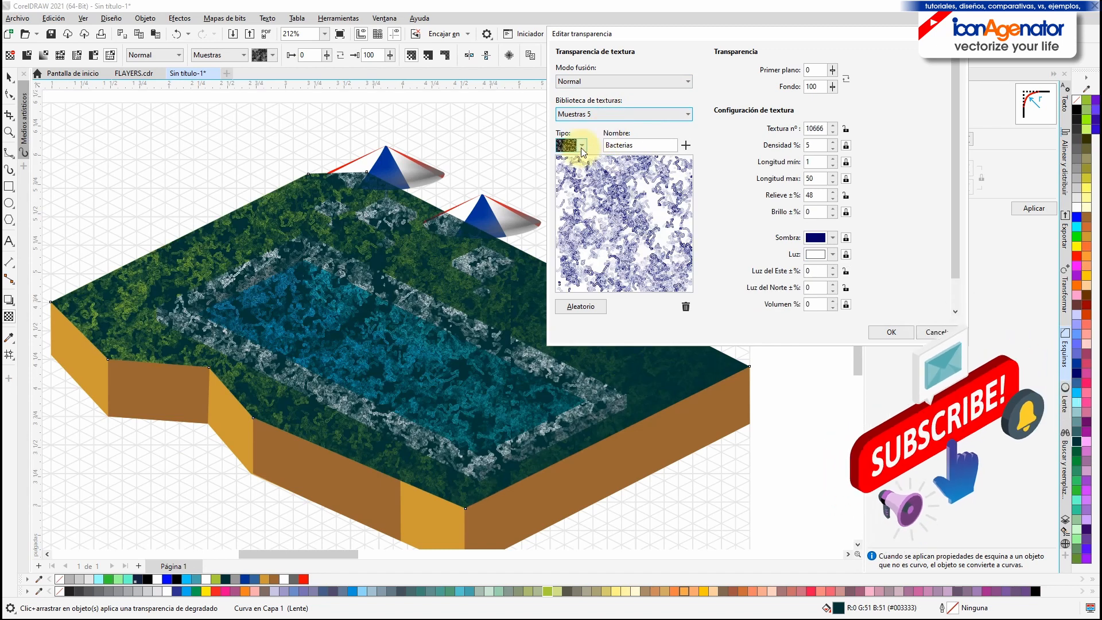
left_click(891, 332)
Shrink the transparency's texture tile so that the lawn copy gets a fine, grass-like grain
scroll(500, 293, "down", 2)
left_click_drag(509, 104, 359, 260)
key("space")
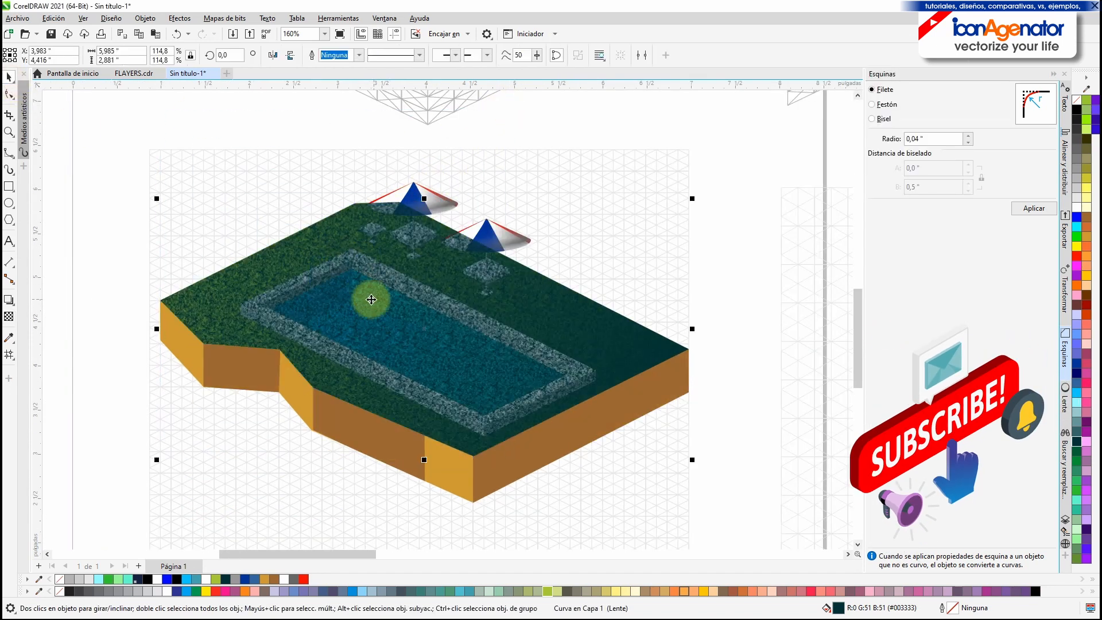
Apply a mesh fill to the textured lawn copy and place it behind the pool, tables and umbrellas
left_click(9, 355)
mouse_move(352, 193)
left_mouse_down()
mouse_move(259, 342)
mouse_move(485, 293)
left_mouse_up()
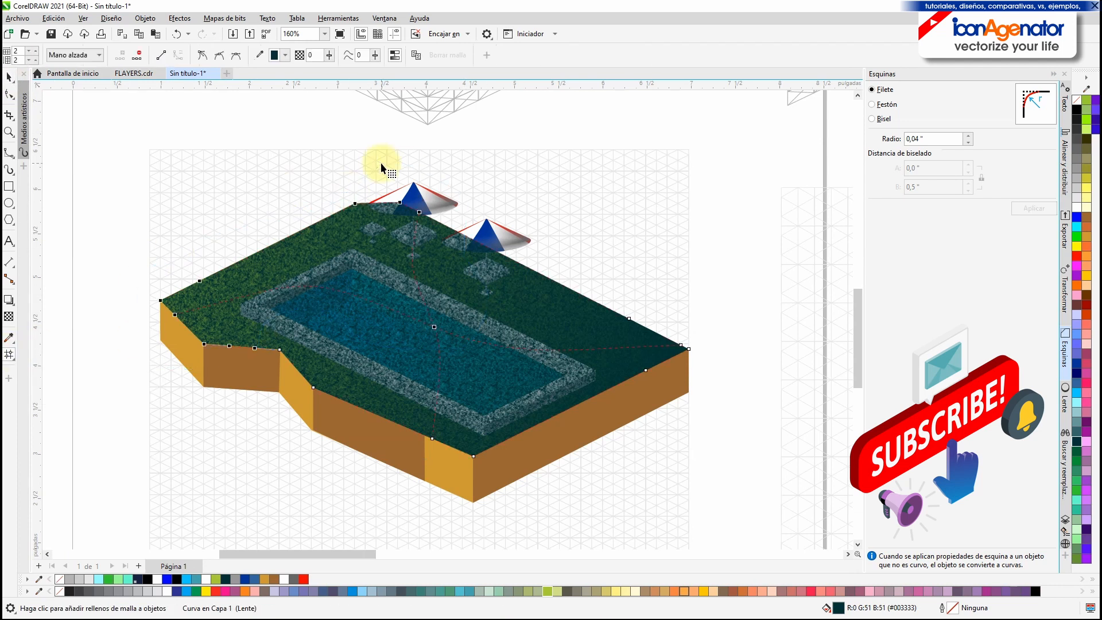
key("space")
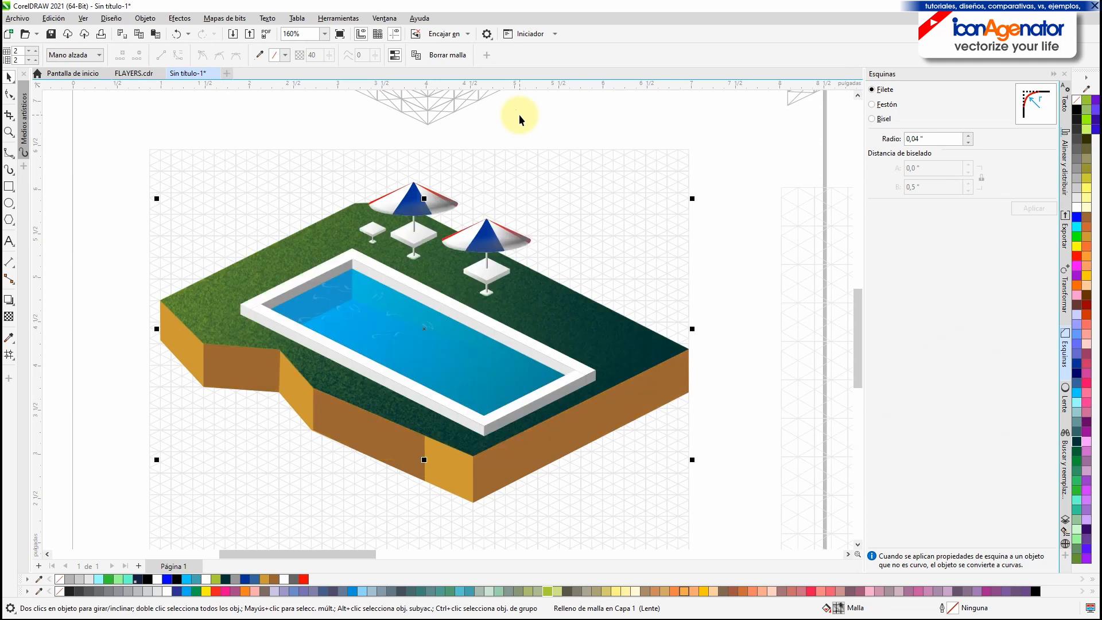
left_click(519, 115)
Apply a texture transparency with a foreground value of 62 to the pool's light blue water surface
scroll(400, 342, "up", 2)
left_click(331, 256)
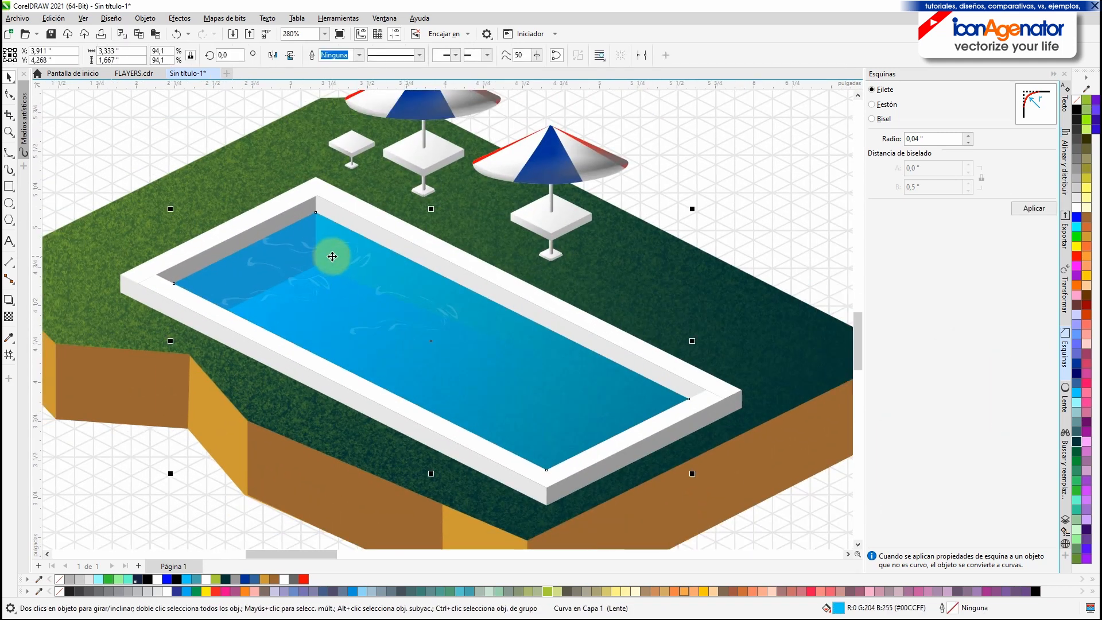
left_click(9, 316)
left_click(110, 55)
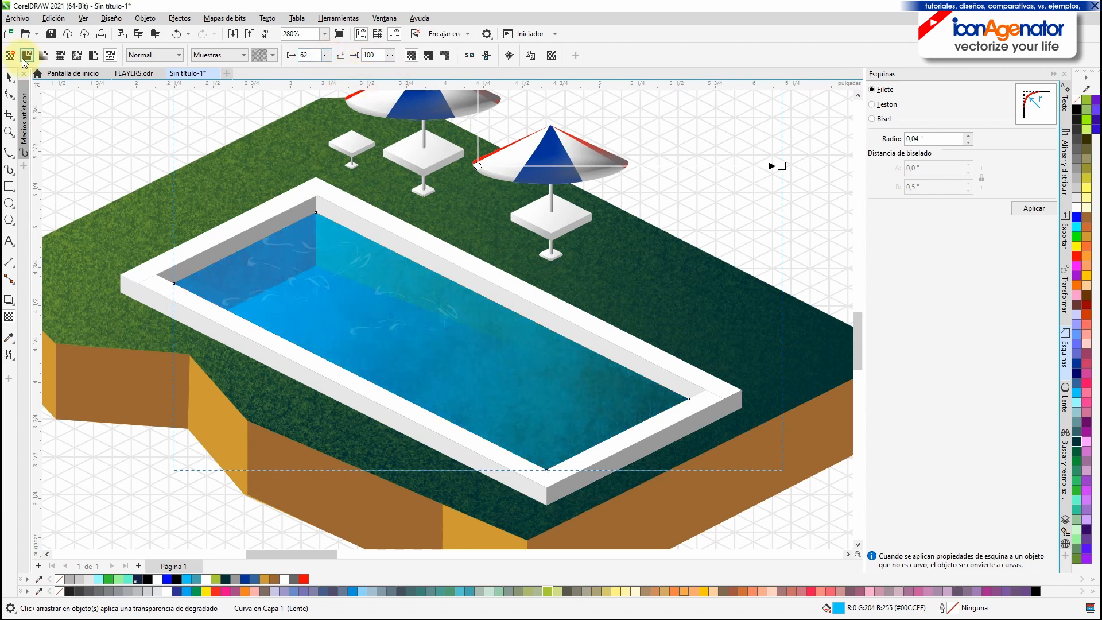
Shrink the water surface's transparency texture tile and rotate it diagonally, leaving the water deselected
left_click(9, 77)
scroll(399, 237, "down", 1)
left_click_drag(625, 226, 656, 263)
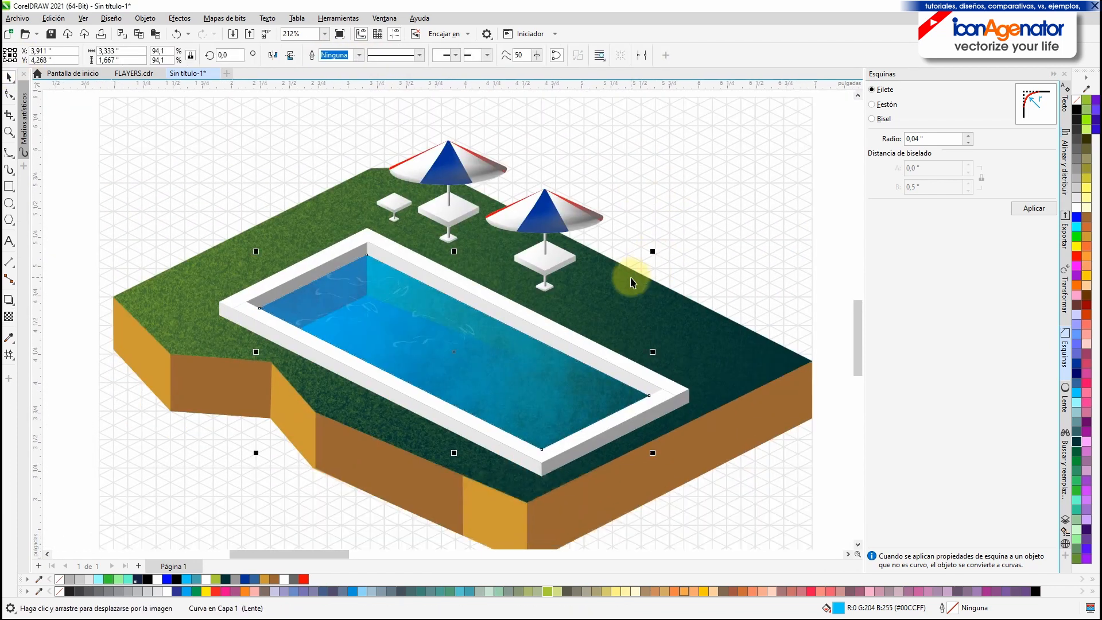
left_click(9, 316)
scroll(631, 135, "down", 1)
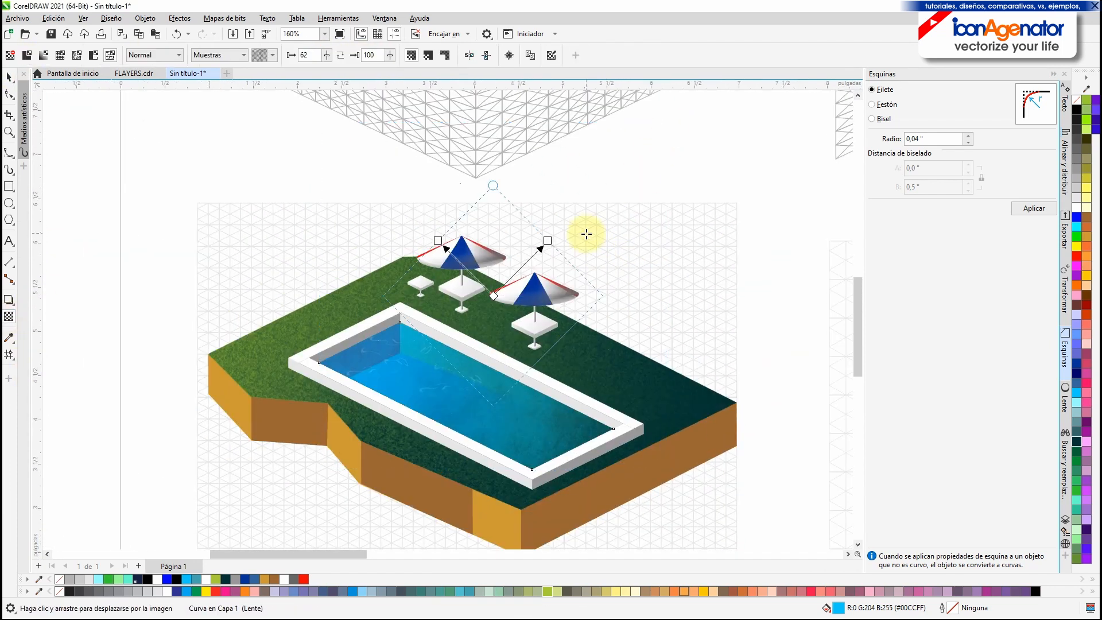
left_click(9, 77)
left_click(686, 261)
Select the white top pieces of the pool rim and weld them into one shape
scroll(494, 396, "up", 2)
left_click(295, 176)
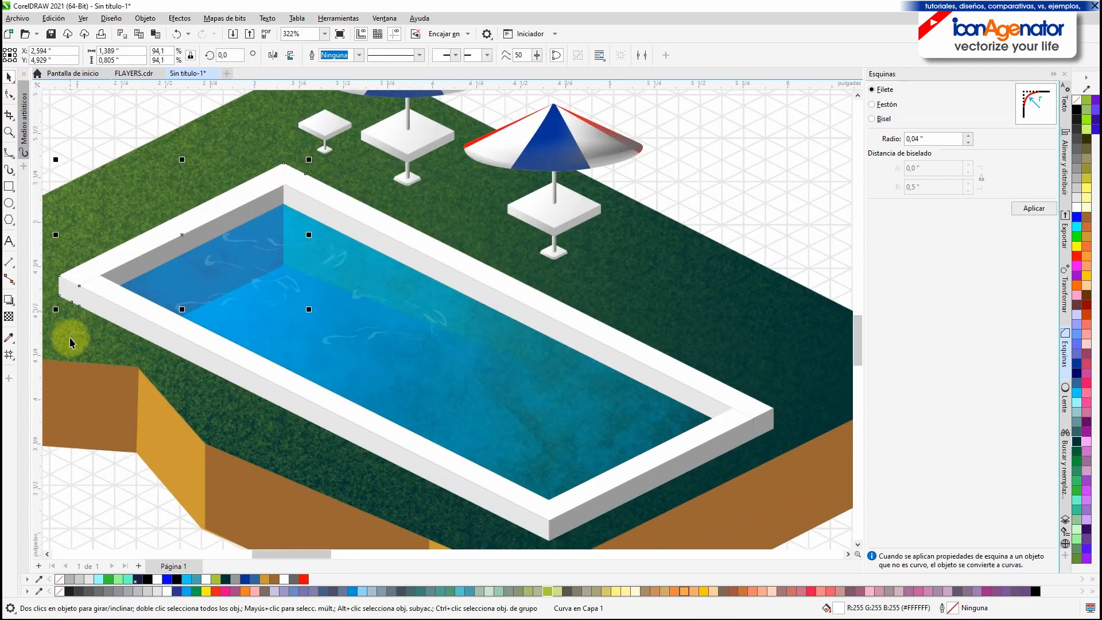
left_click(394, 229, "shift")
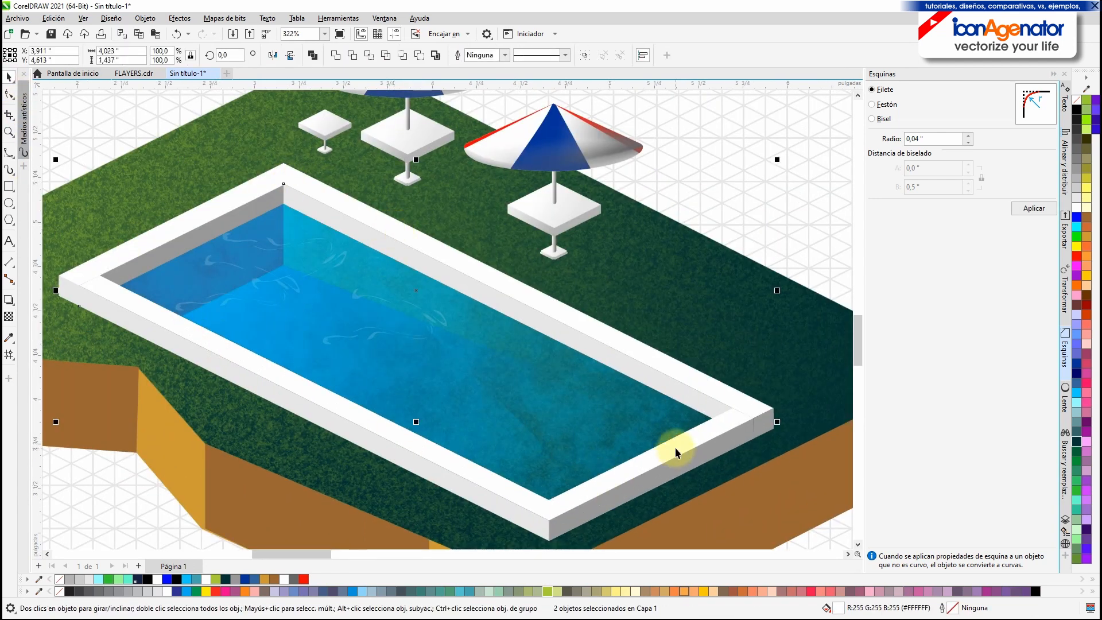
left_click(1075, 238)
left_click(173, 35)
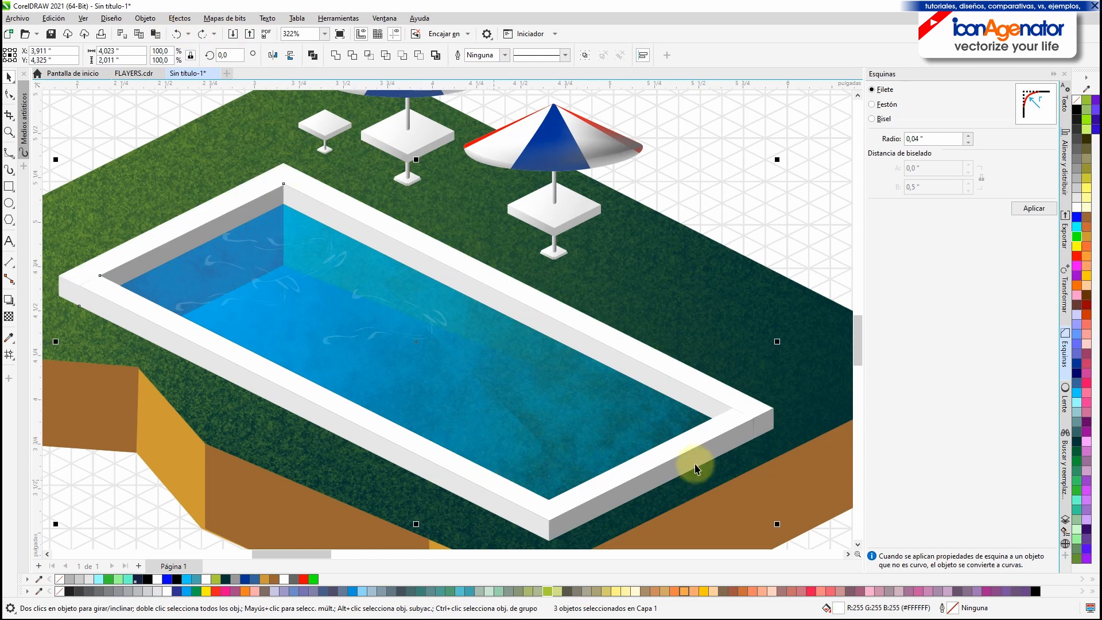
left_click(1075, 238)
left_click(175, 34)
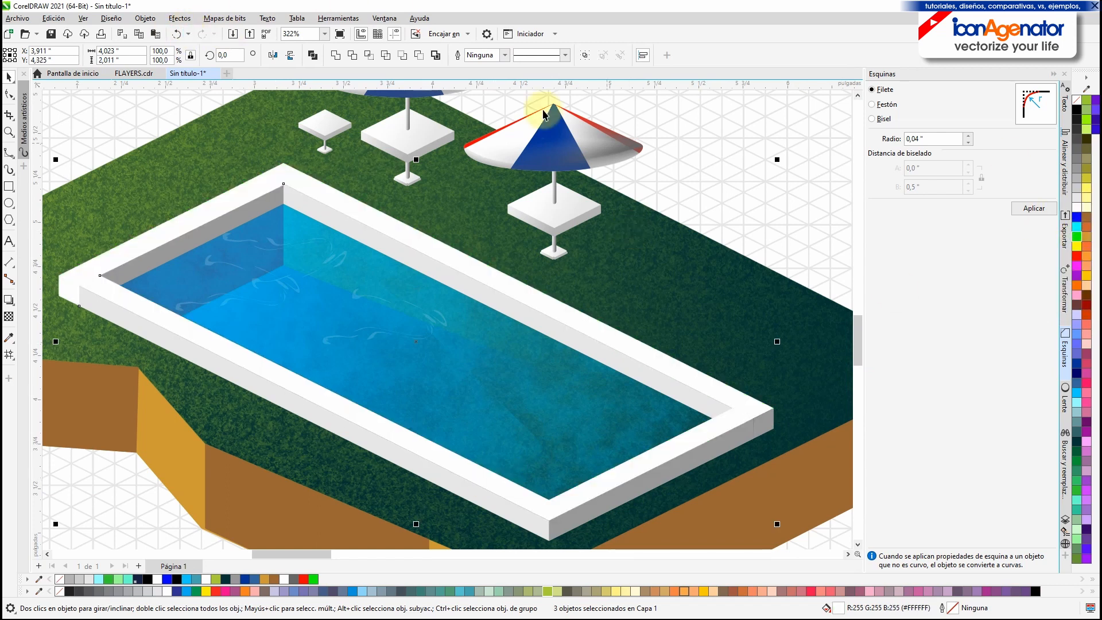
left_click(336, 55)
Apply a texture transparency with a grainy stone-like swatch to the welded top of the pool rim
left_click(8, 359)
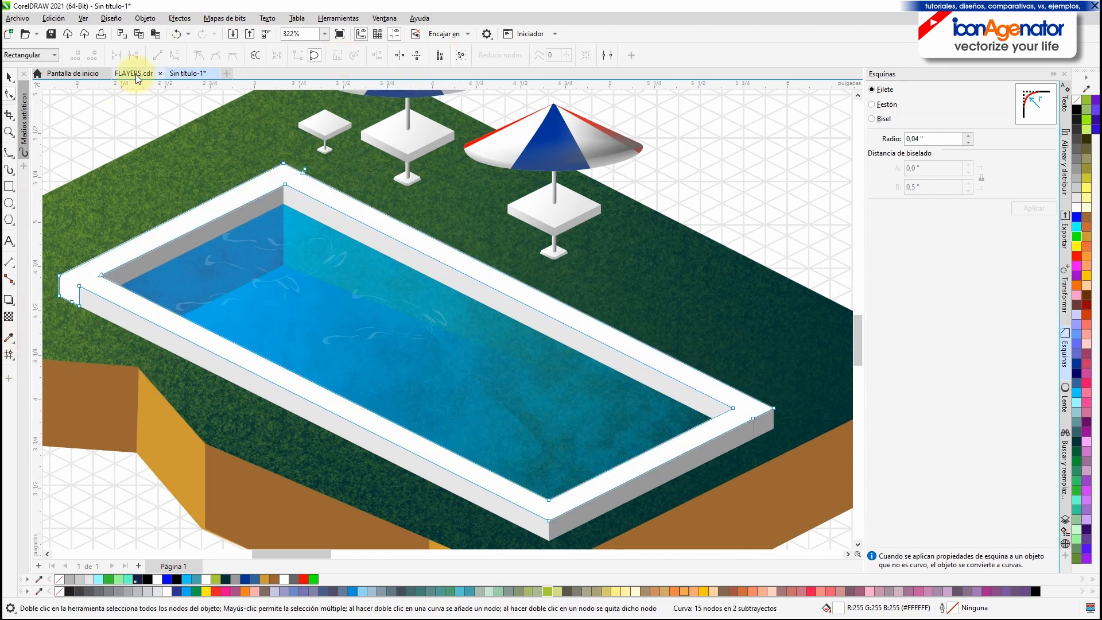
left_click(8, 317)
left_click(110, 55)
left_click(272, 54)
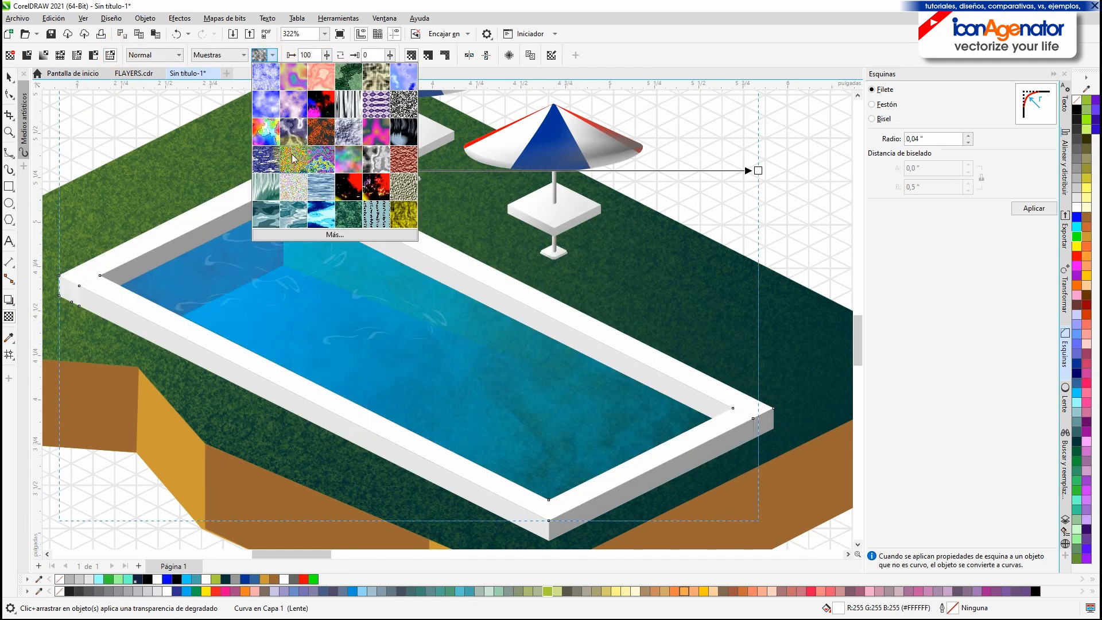
left_click(401, 184)
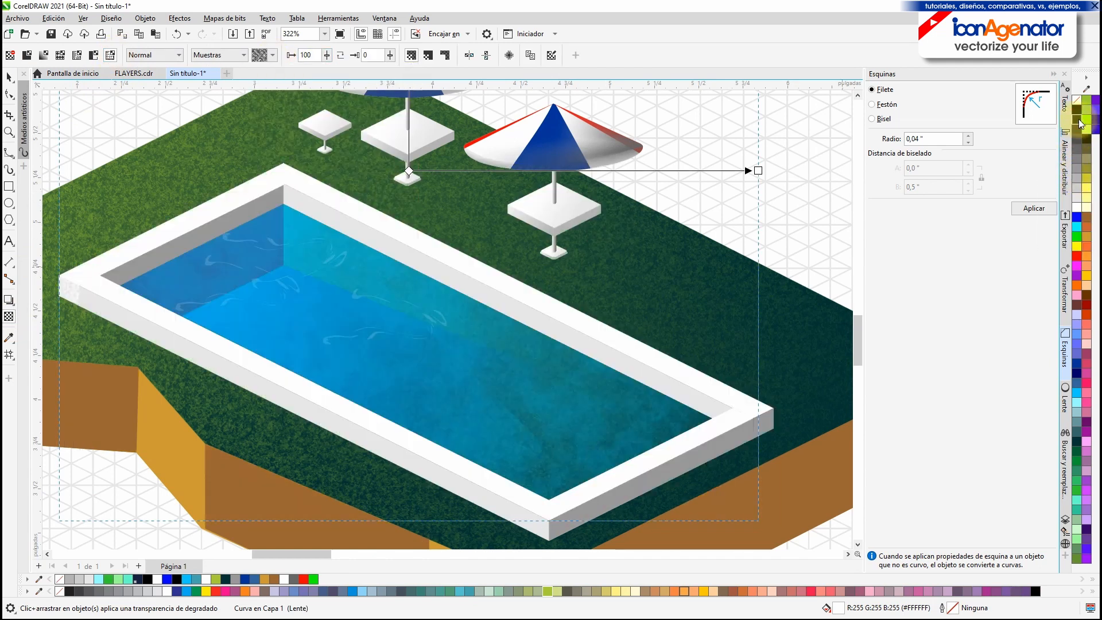
Recolour the textured top of the pool rim with a light grey
left_click(9, 77)
left_click(1077, 139)
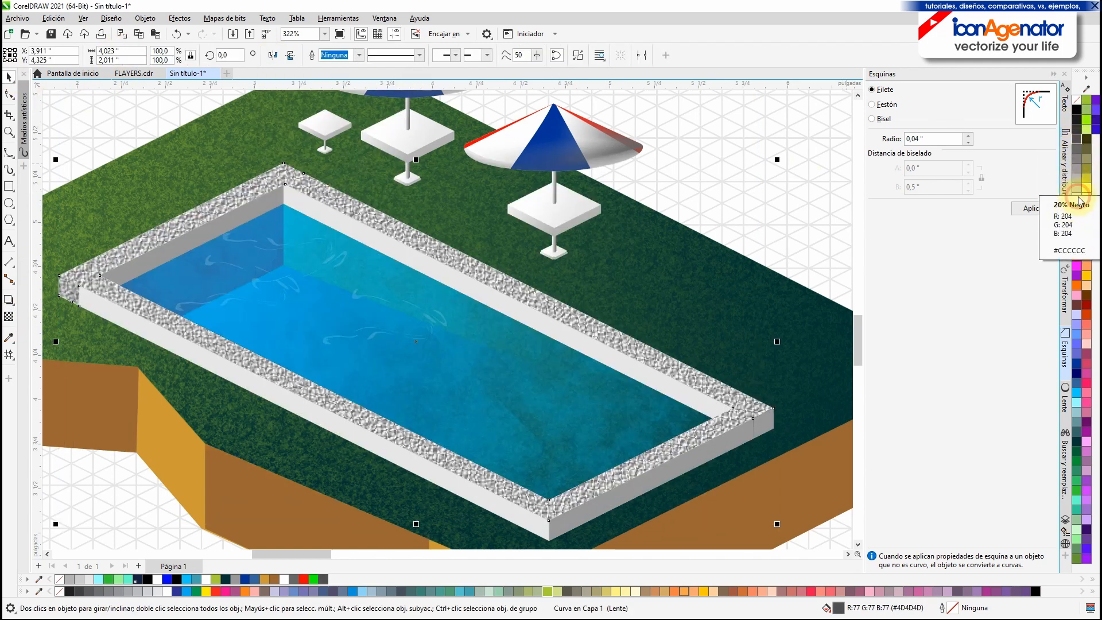
left_click(1079, 200)
left_click(514, 361)
scroll(514, 360, "down", 1)
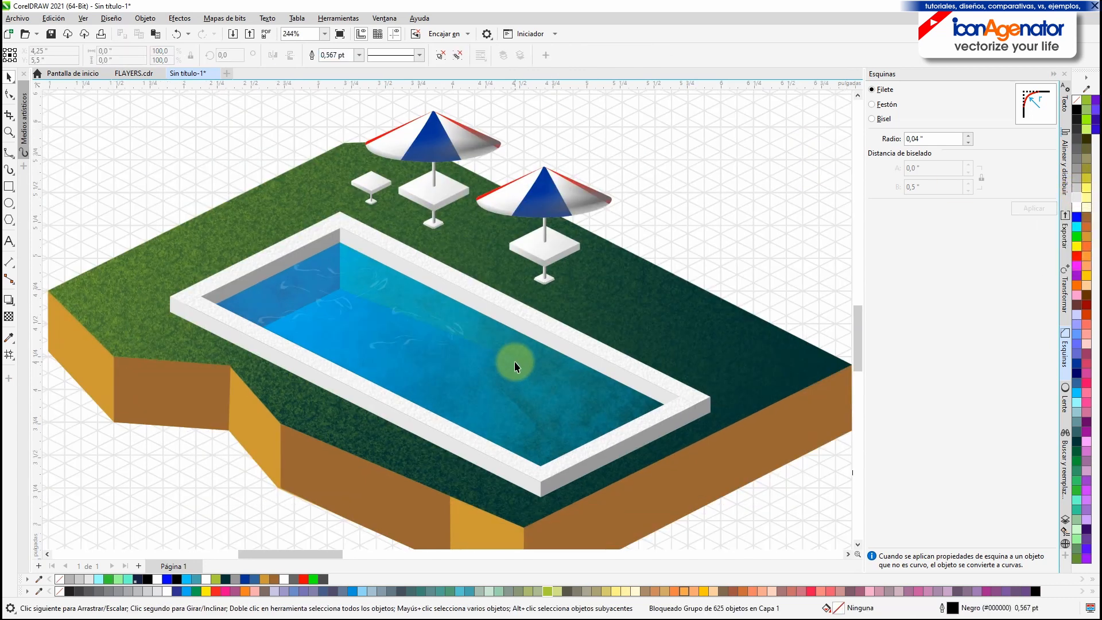
Try a speckled texture transparency on the pool rim's long front side face and undo it
left_click_drag(559, 421, 539, 383)
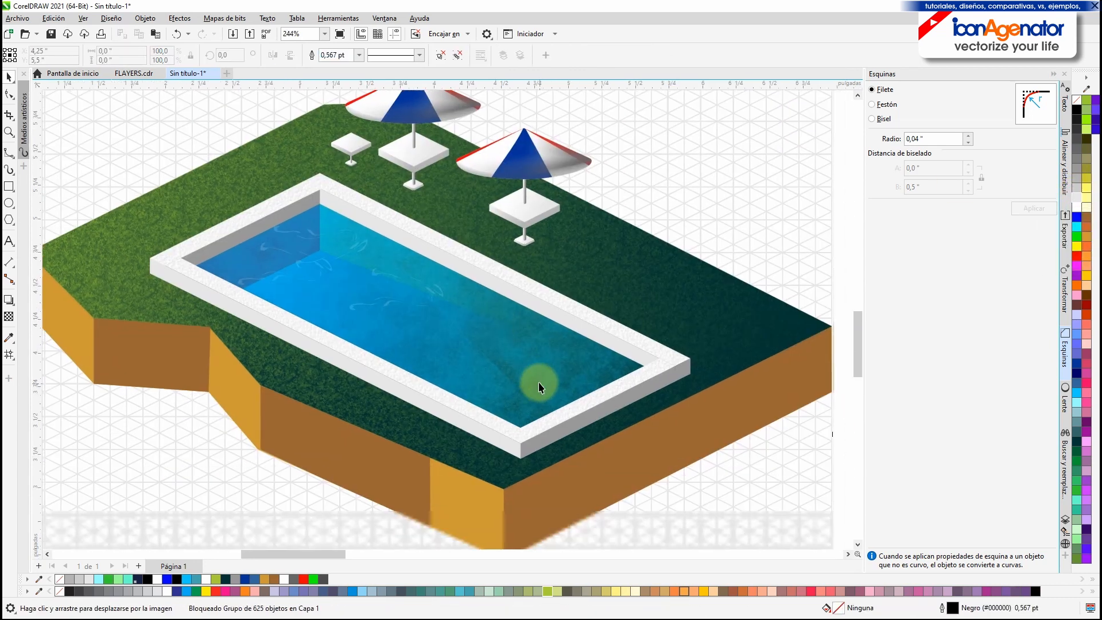
left_click(489, 439)
left_click(10, 317)
left_click(110, 55)
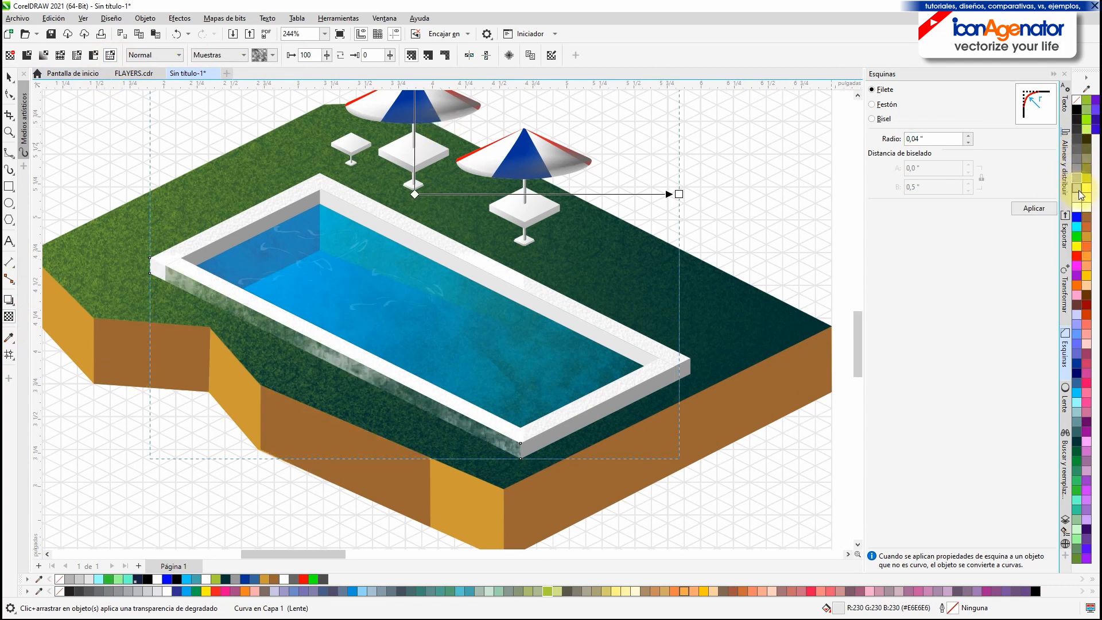
left_click(273, 55)
left_click(375, 143)
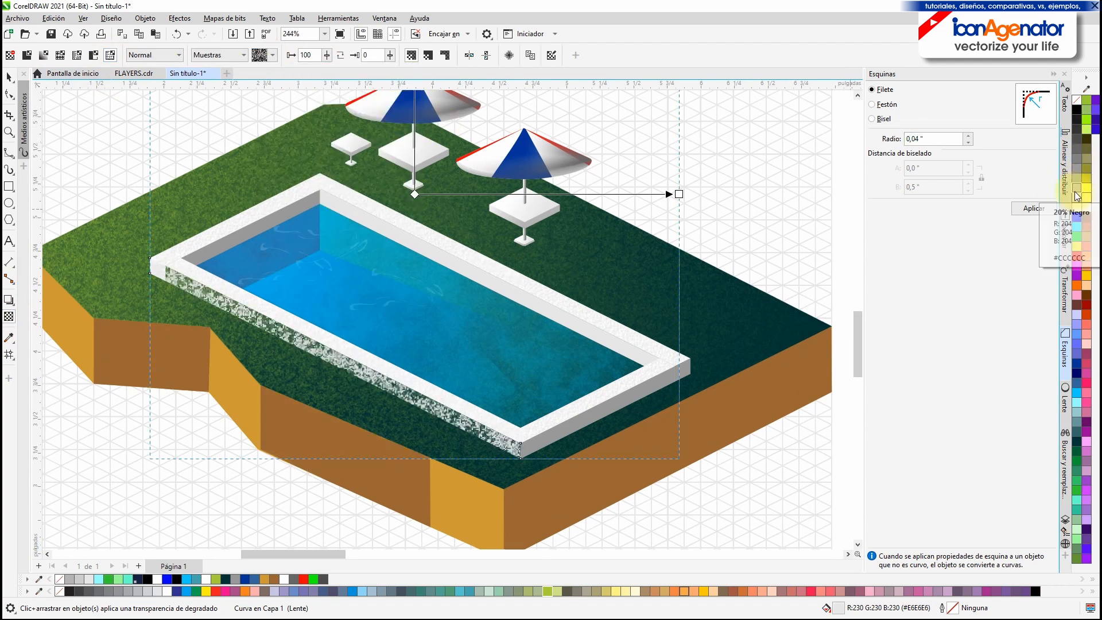
left_click(9, 77)
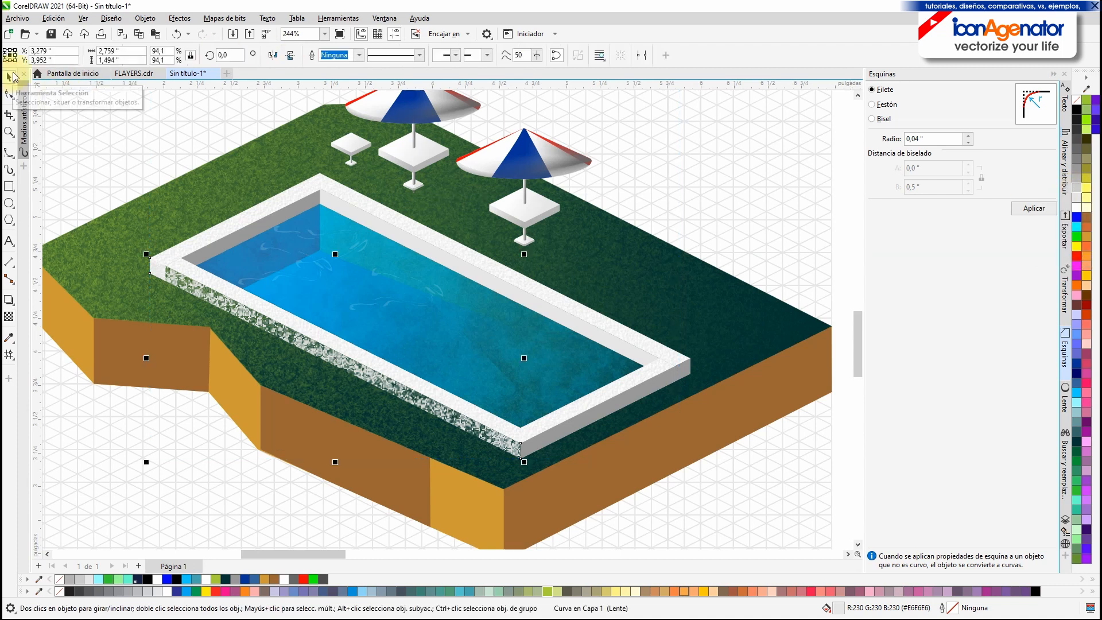
left_click(188, 35)
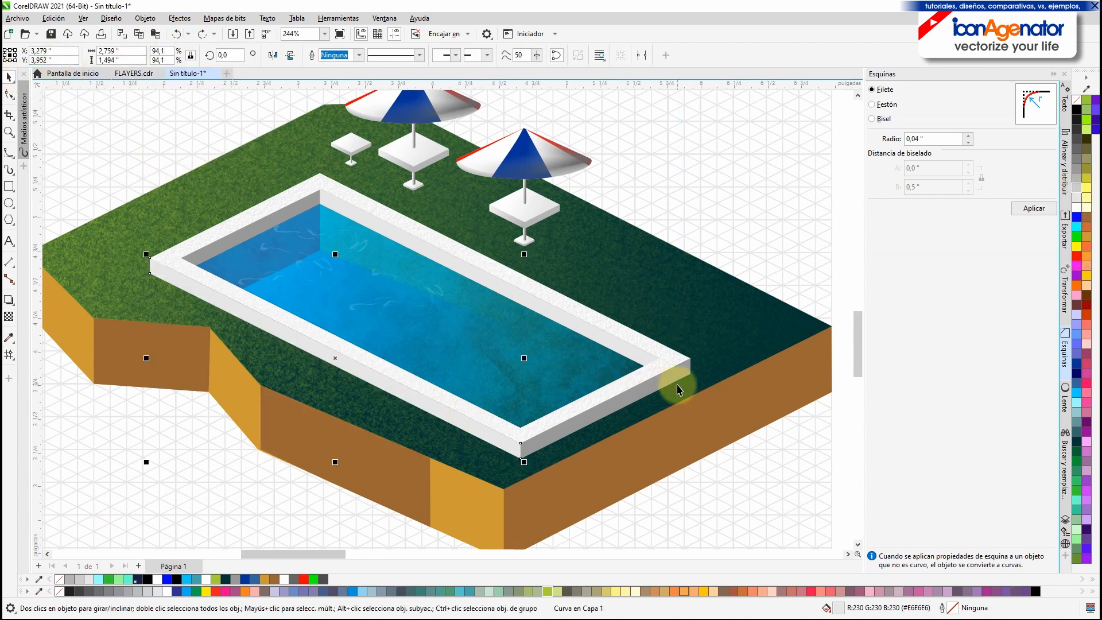
Apply a texture transparency to the rim's long front side face with a smaller, slightly rotated tile, foreground 40 and background 44
left_click(9, 316)
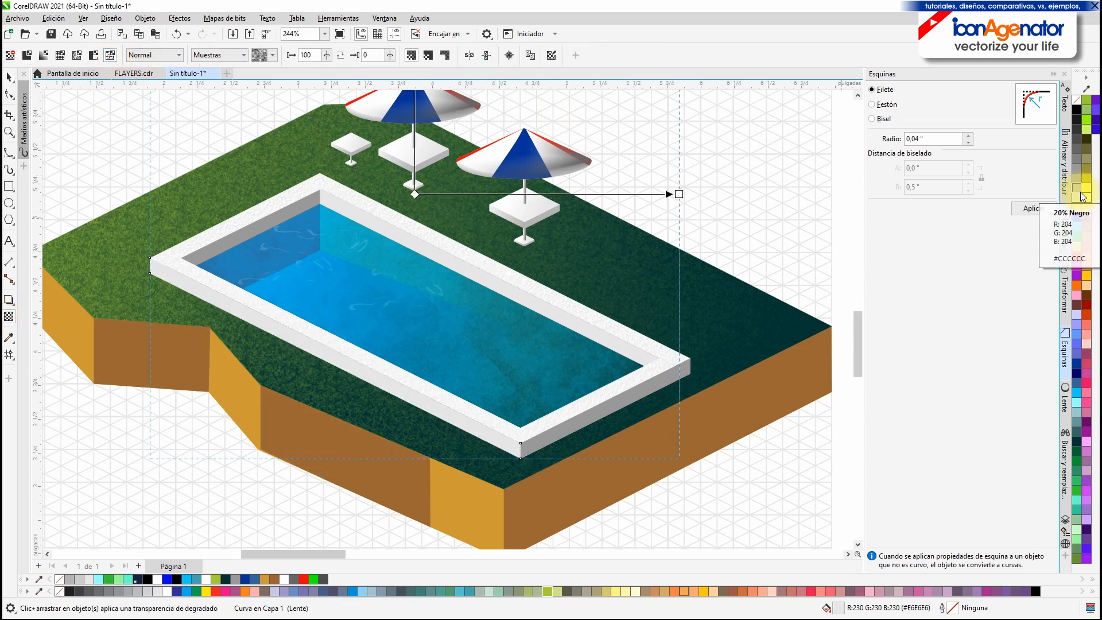
left_click(273, 55)
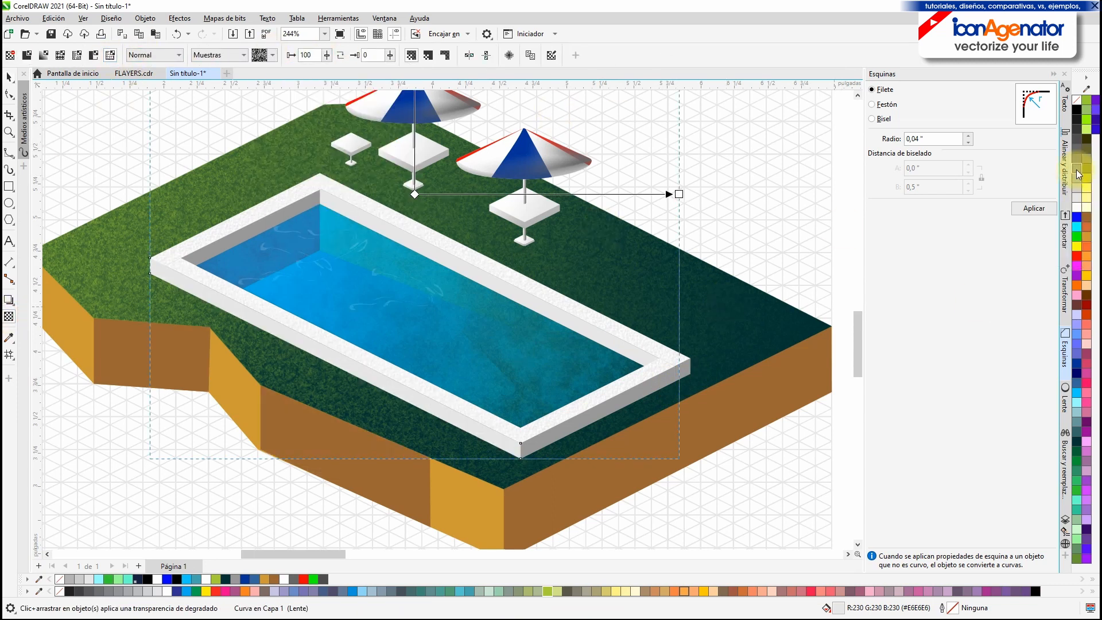
left_click_drag(573, 325, 571, 407)
scroll(669, 120, "down", 1)
left_click_drag(655, 103, 633, 188)
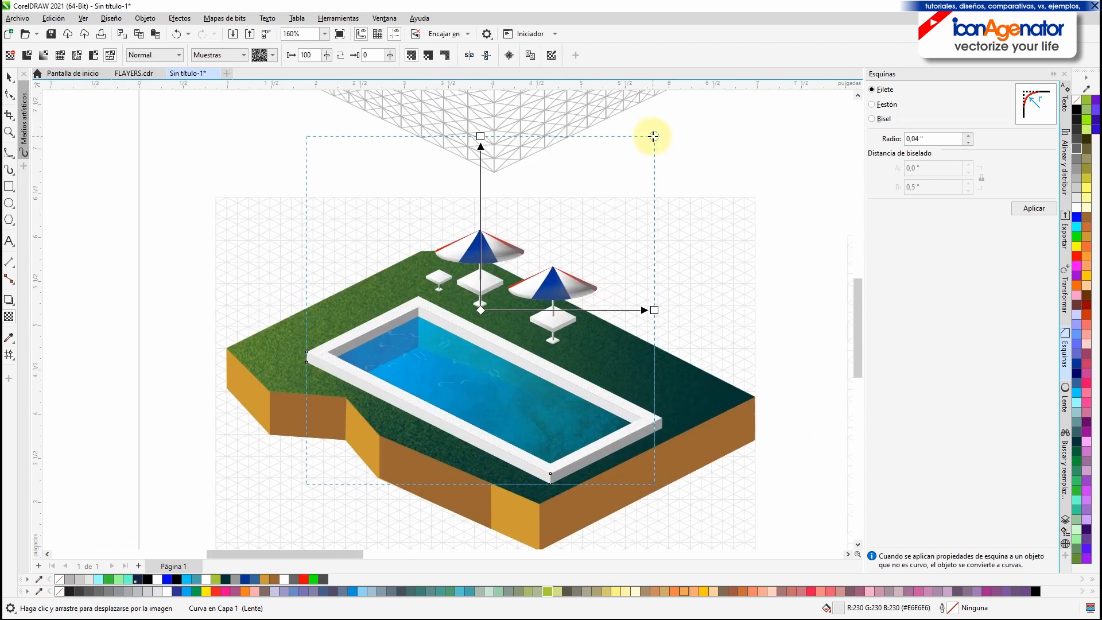
scroll(430, 438, "up", 4)
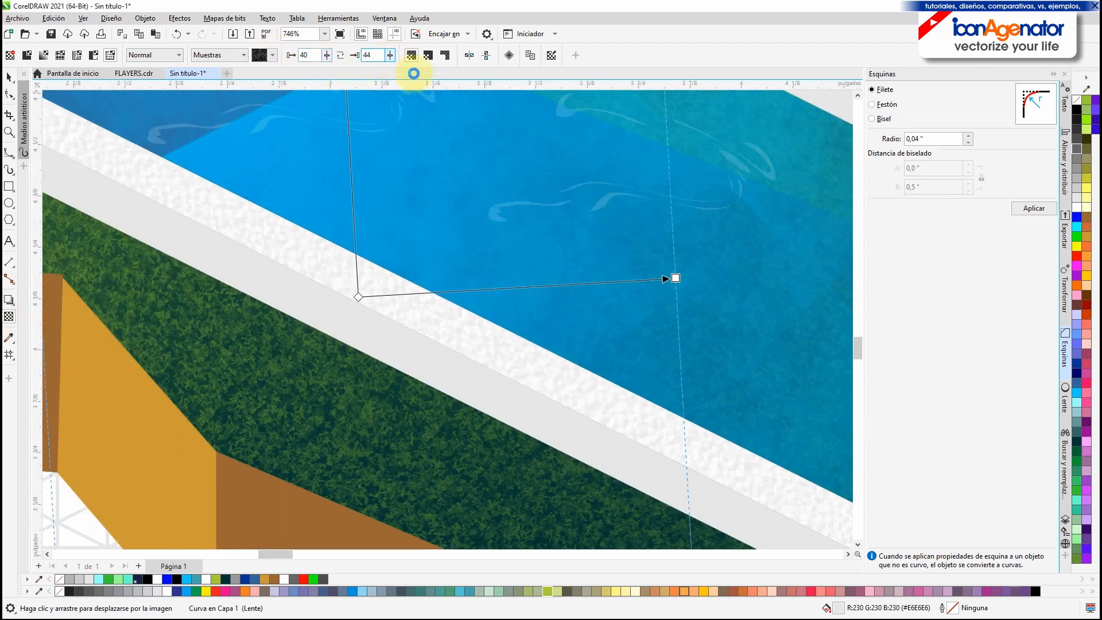
Fill the rim's long front side face with medium grey (#999999), keeping the face in its original place
left_click(10, 77)
scroll(474, 320, "down", 3)
left_click_drag(376, 290, 146, 219)
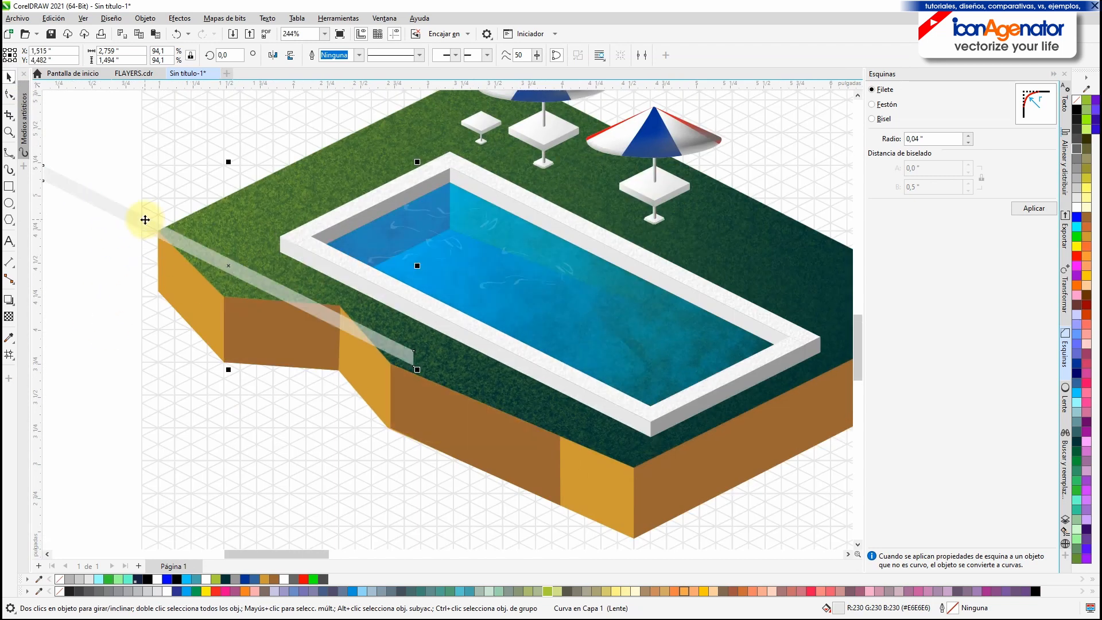
left_click(176, 34)
left_click(1076, 114)
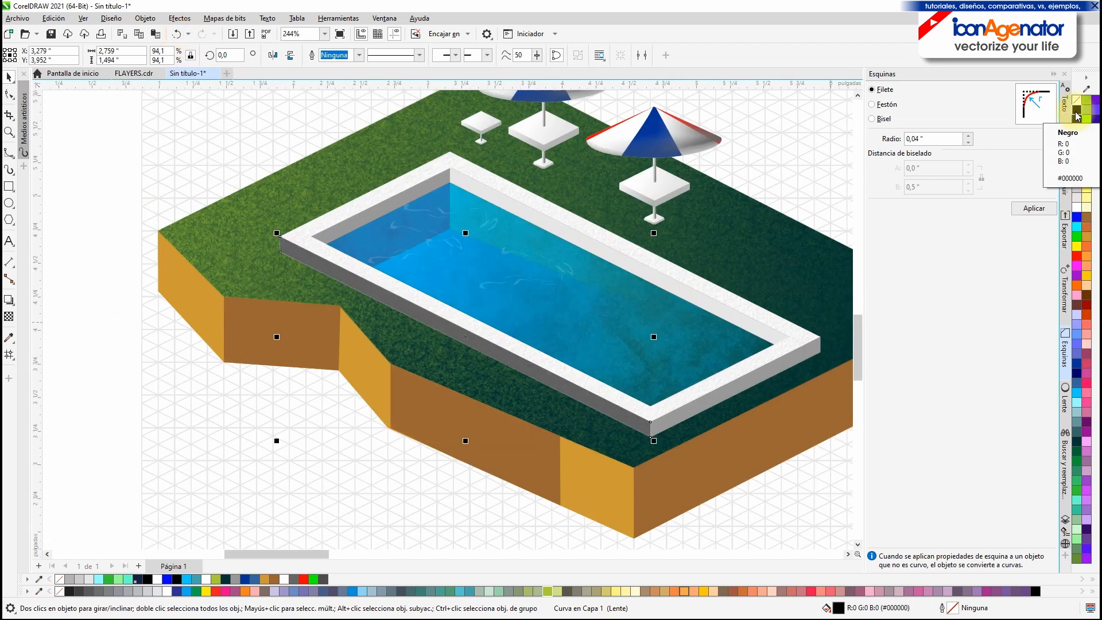
left_click(1076, 159)
left_click(1076, 167)
Set the foreground transparency of the long front side face's texture to 51
scroll(551, 366, "up", 3)
scroll(549, 382, "down", 2)
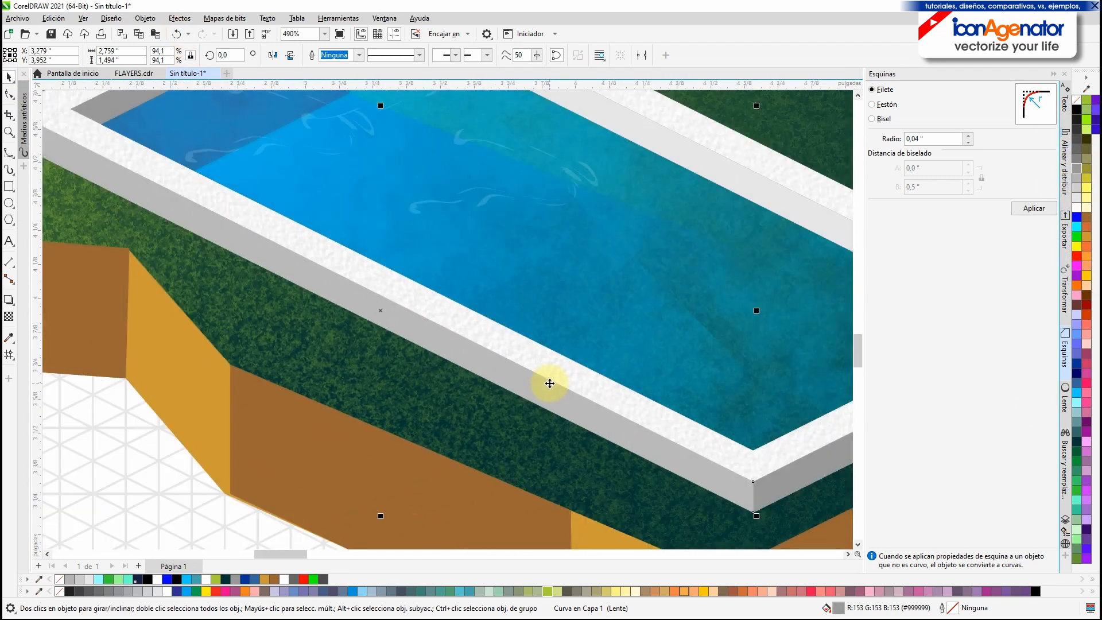
scroll(549, 383, "down", 3)
scroll(436, 376, "up", 1)
key("t")
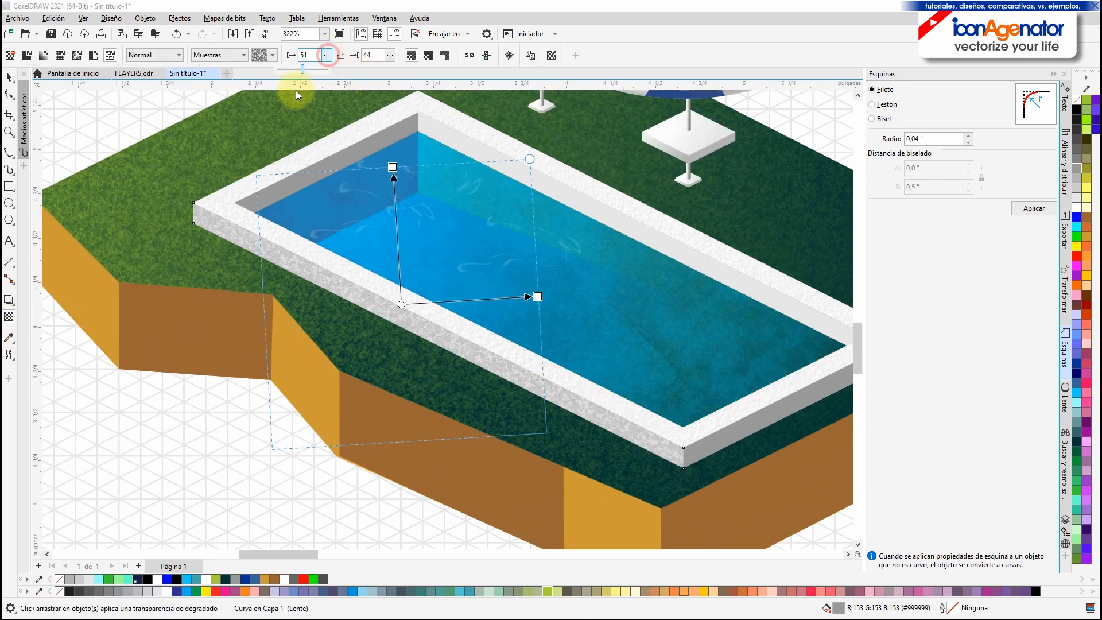
scroll(467, 356, "down", 2)
Weld the rim's short side face to its small corner piece and fill it with dark grey (#666666)
left_click(9, 81)
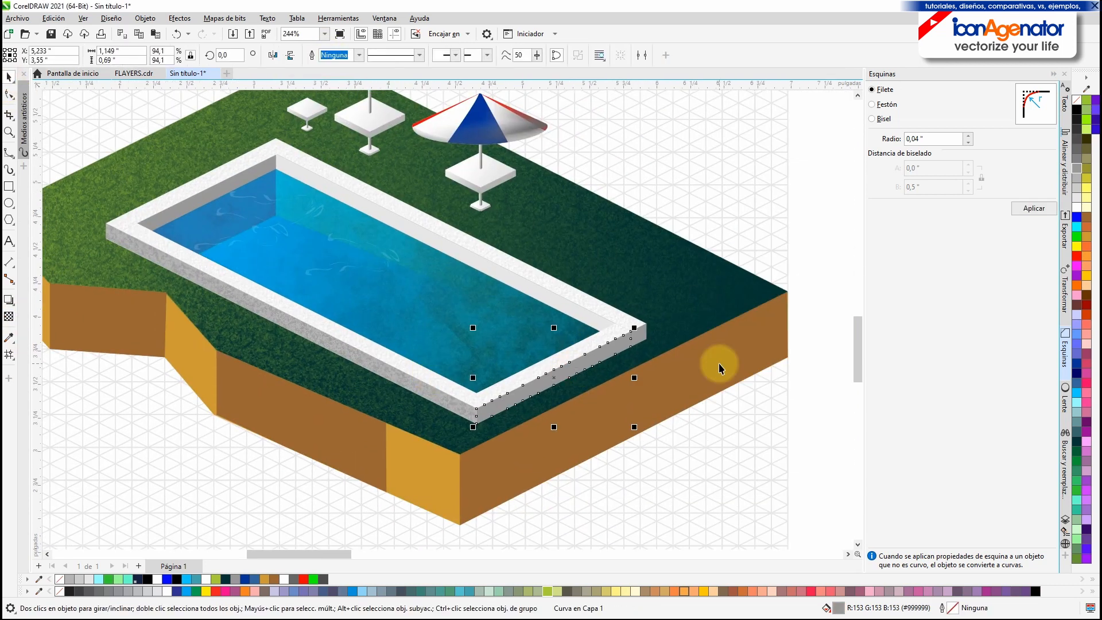
left_click_drag(634, 328, 650, 320)
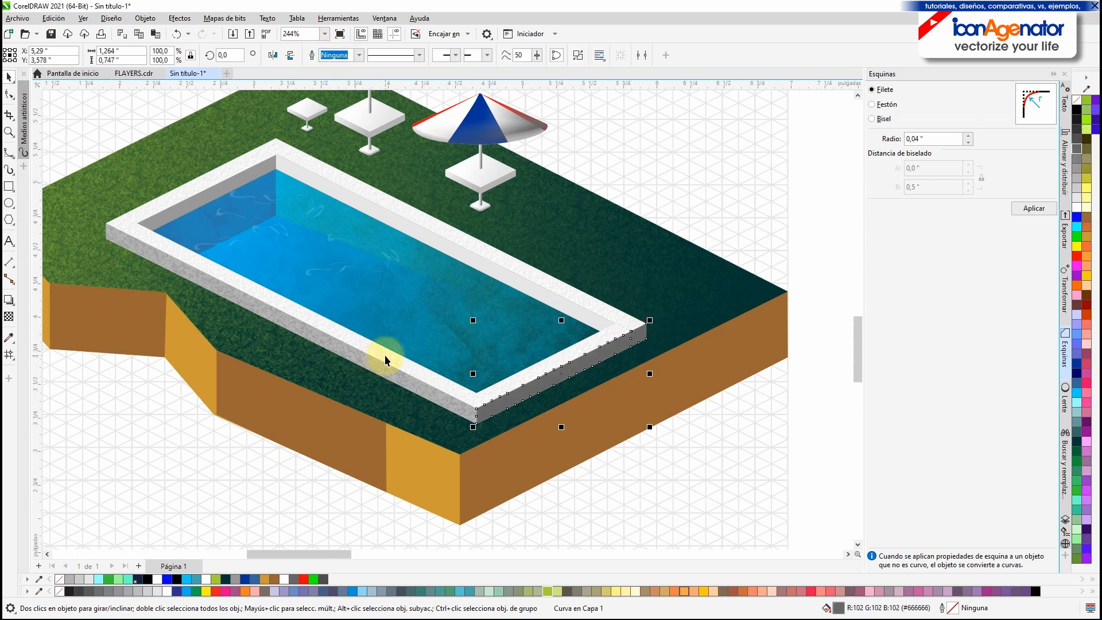
Apply a texture transparency to the dark grey short side face of the pool rim
left_click(9, 316)
left_click(110, 55)
scroll(561, 360, "down", 4)
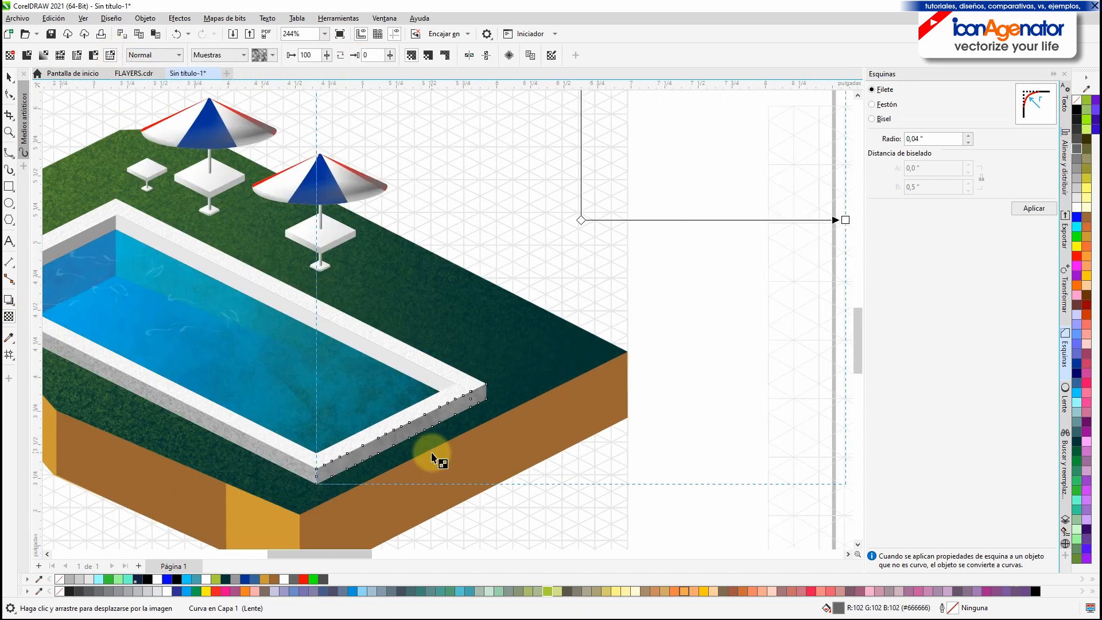
key("space")
key("shift+F2")
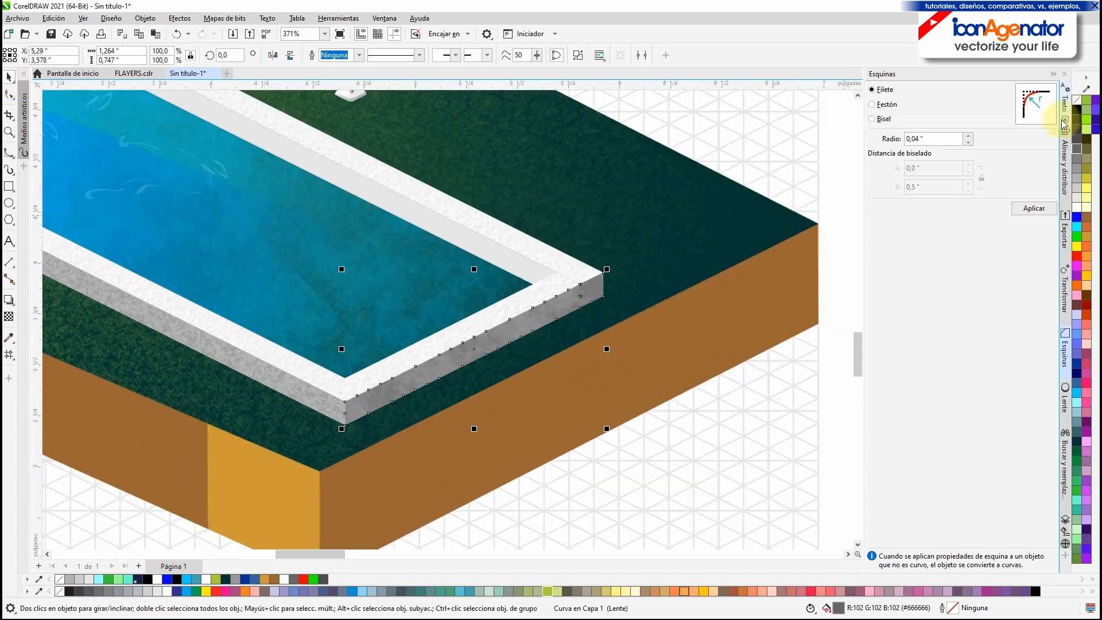
Apply linear gradient transparencies to the two brown front soil faces so they fade into the ochre body
scroll(627, 374, "down", 2)
left_click(626, 373)
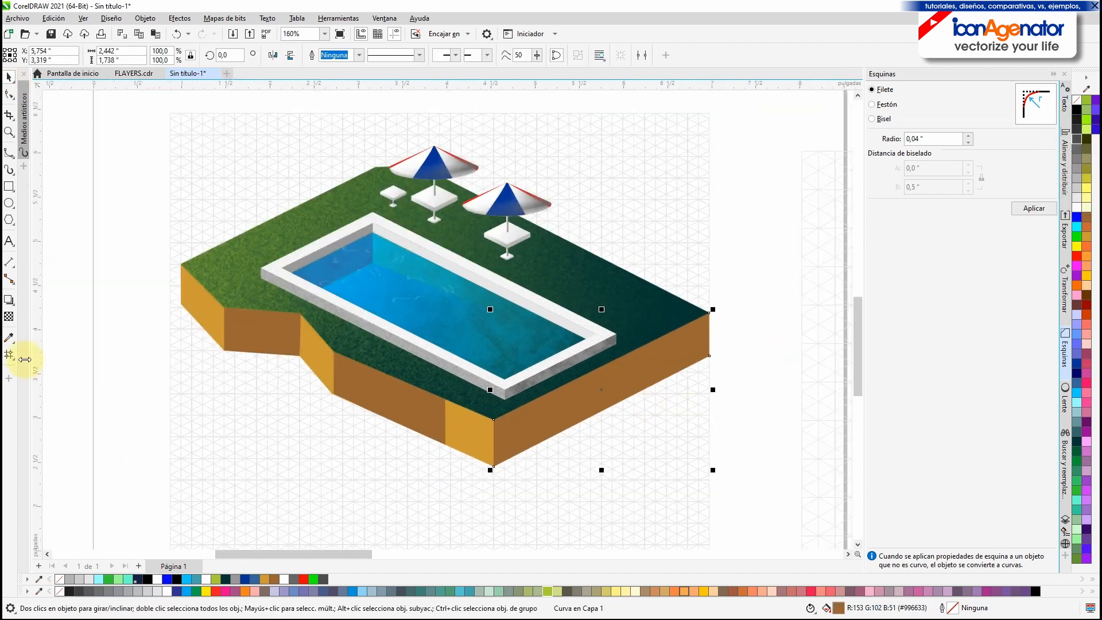
scroll(396, 370, "up", 2)
left_click(8, 317)
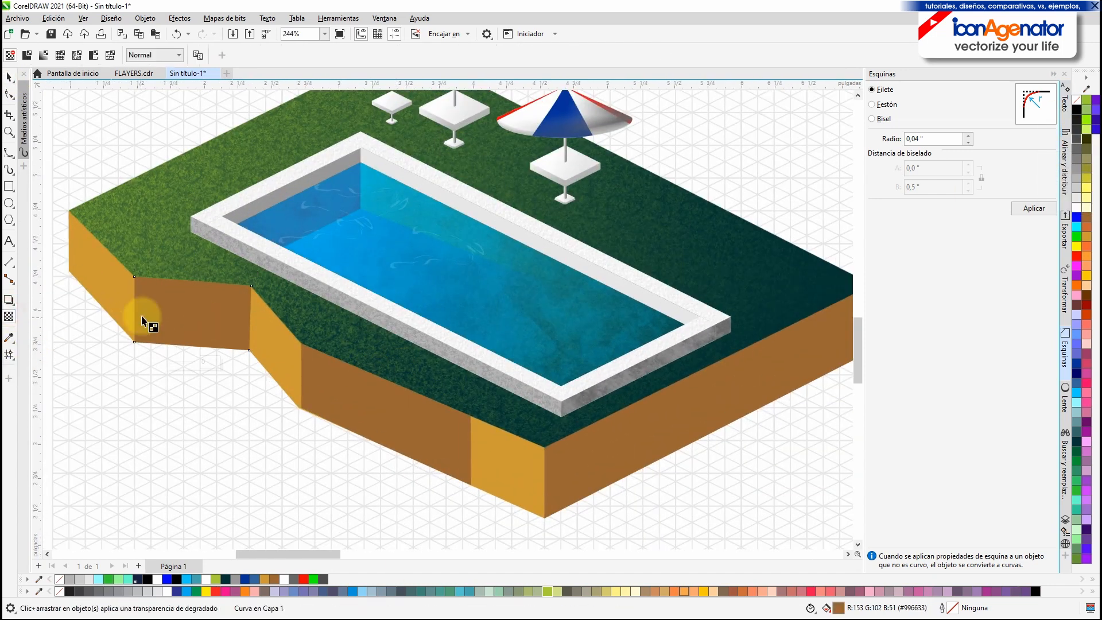
left_click_drag(147, 308, 272, 335)
left_click_drag(326, 381, 440, 440)
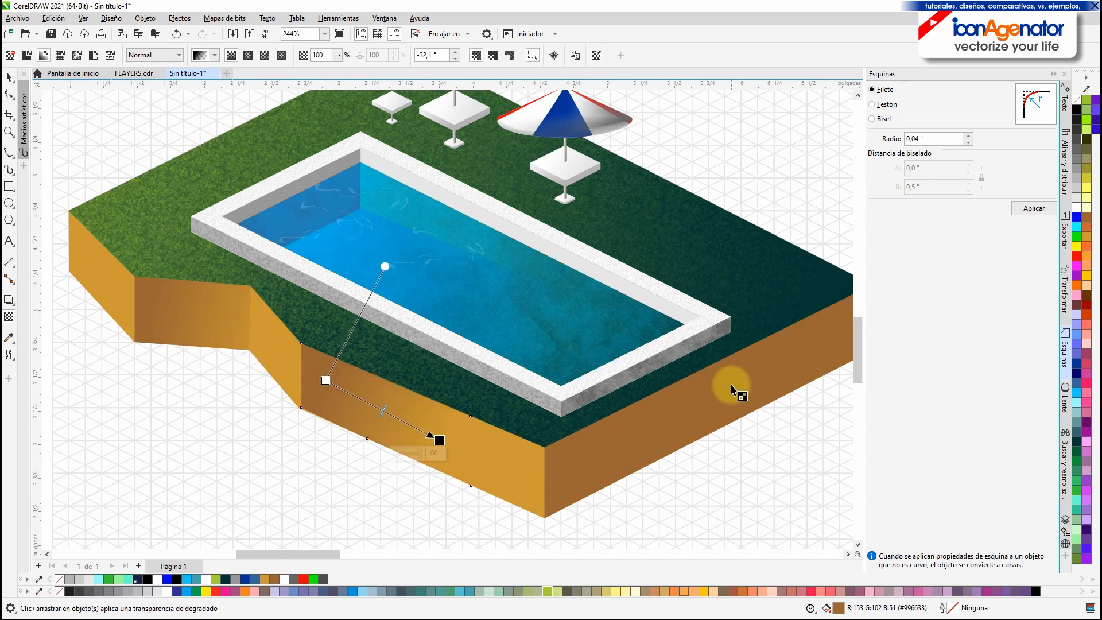
Darken the fill of the large brown soil face on the lawn's long straight side to #8F5C33
left_click(8, 77)
scroll(775, 380, "up", 1)
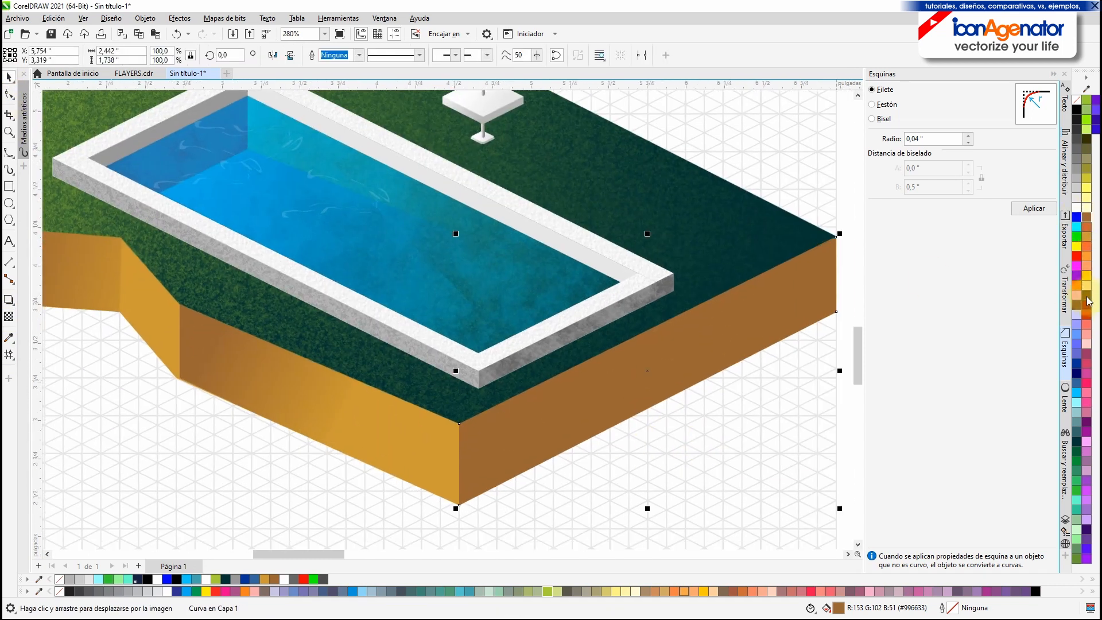
left_click(1076, 304, "ctrl")
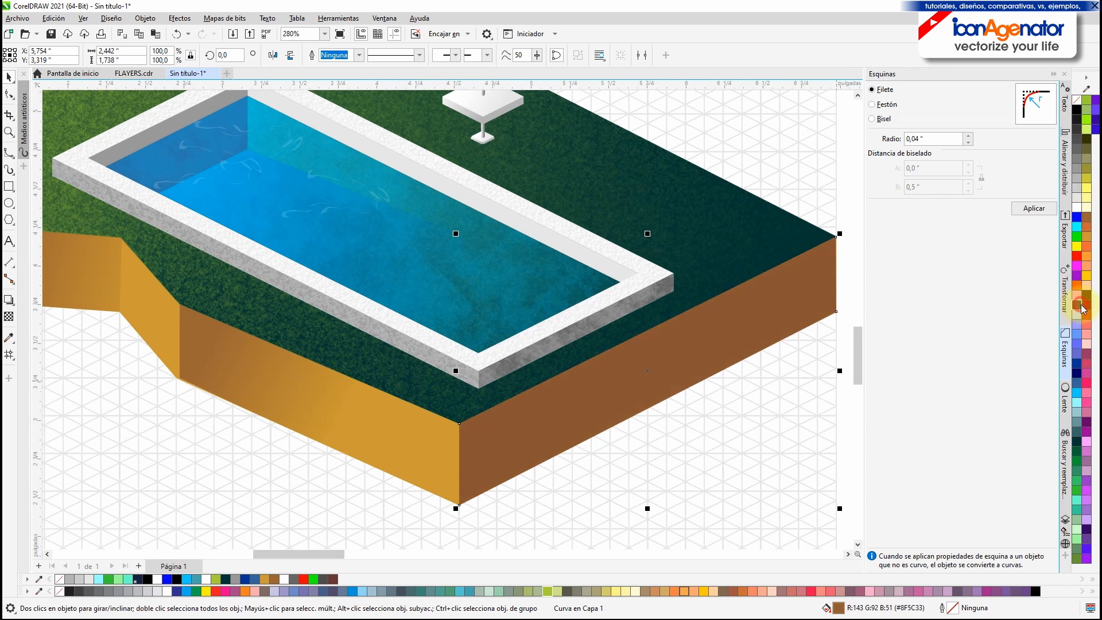
left_click(304, 482)
Start a polyline at the lawn's far-left corner and trace the upper edge of all soil faces to the opposite corner
scroll(434, 496, "down", 4)
scroll(424, 428, "up", 1)
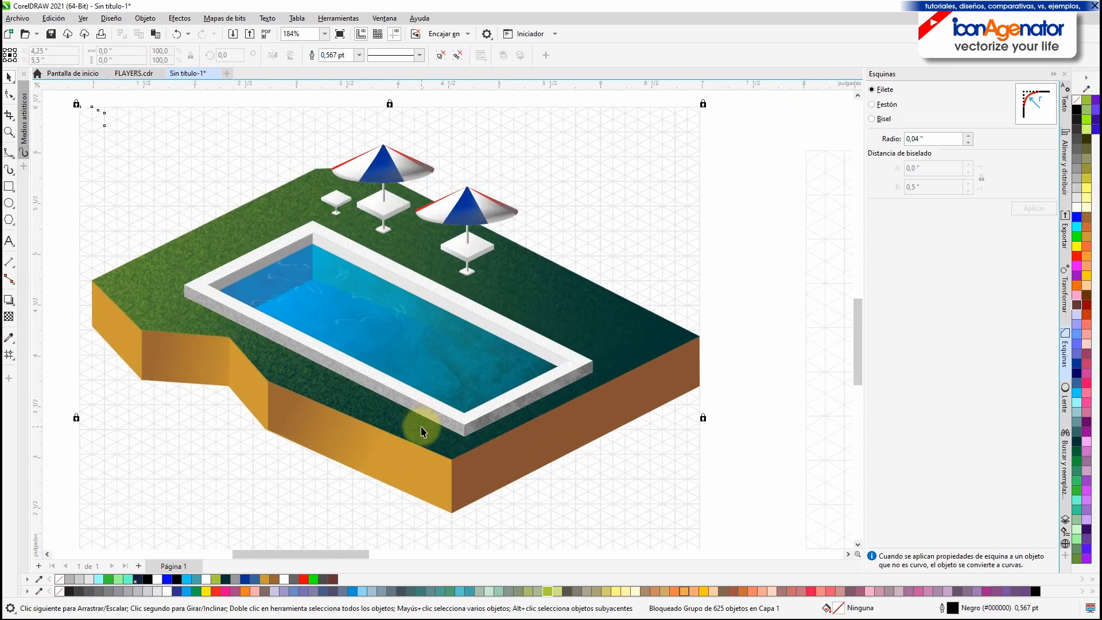
left_click(115, 325)
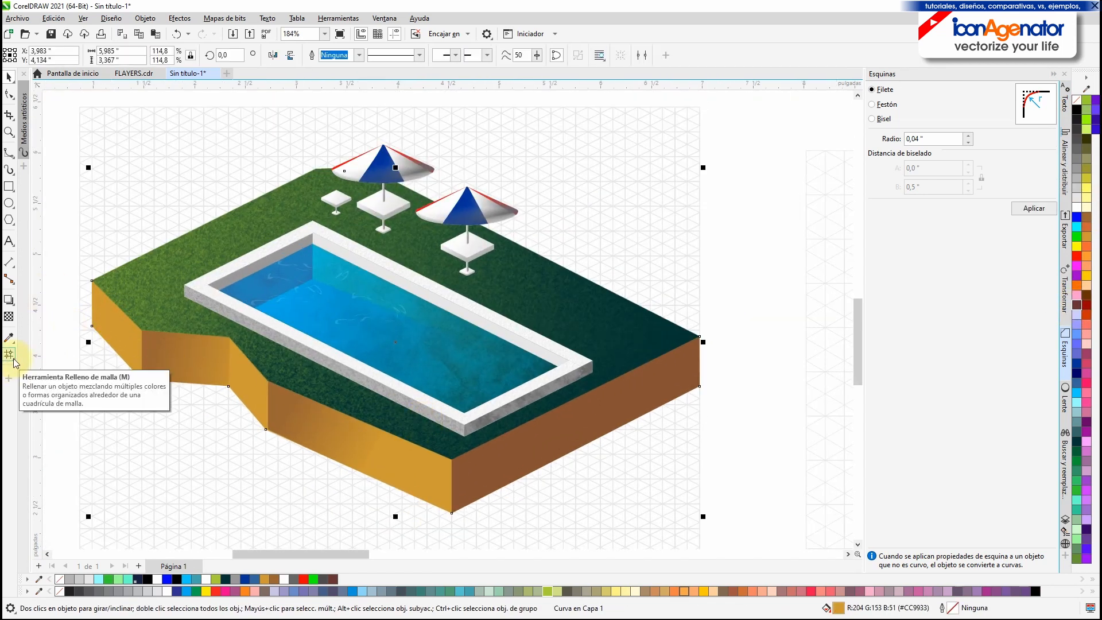
left_click(6, 155)
left_click(43, 216)
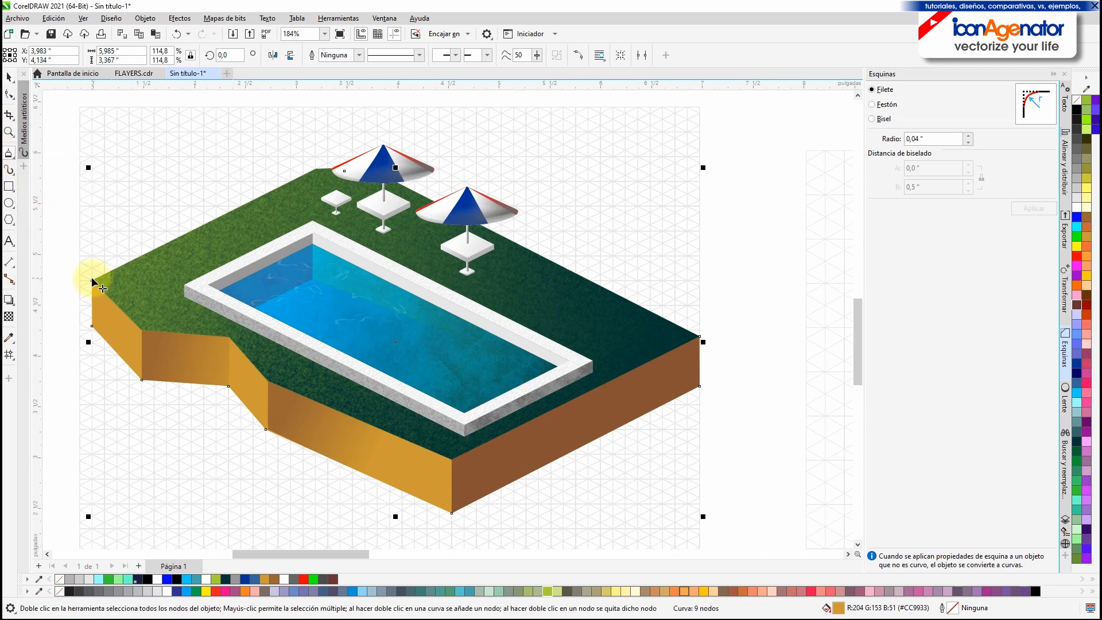
scroll(91, 282, "up", 3)
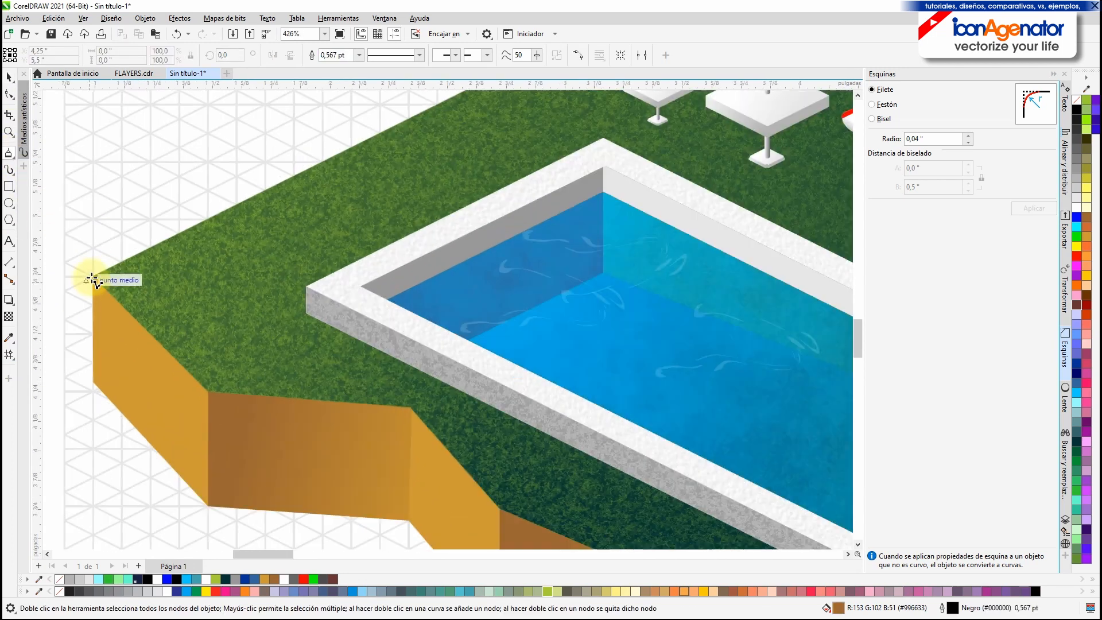
left_click_drag(92, 276, 211, 396)
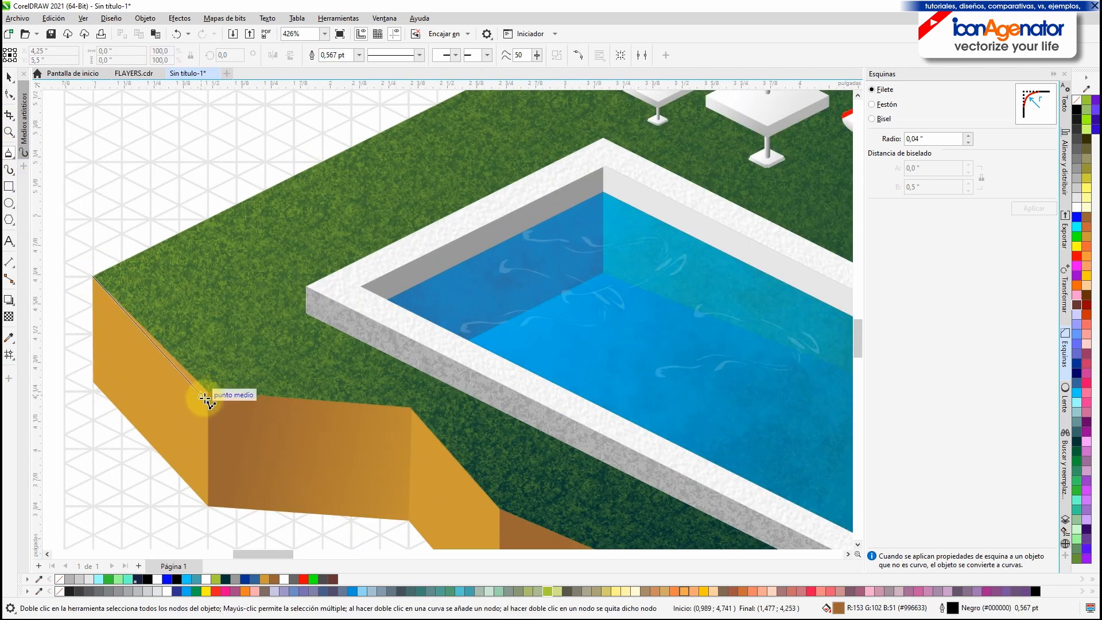
left_click(411, 407)
left_click(499, 509)
left_click_drag(642, 528, 292, 348)
left_click(285, 344)
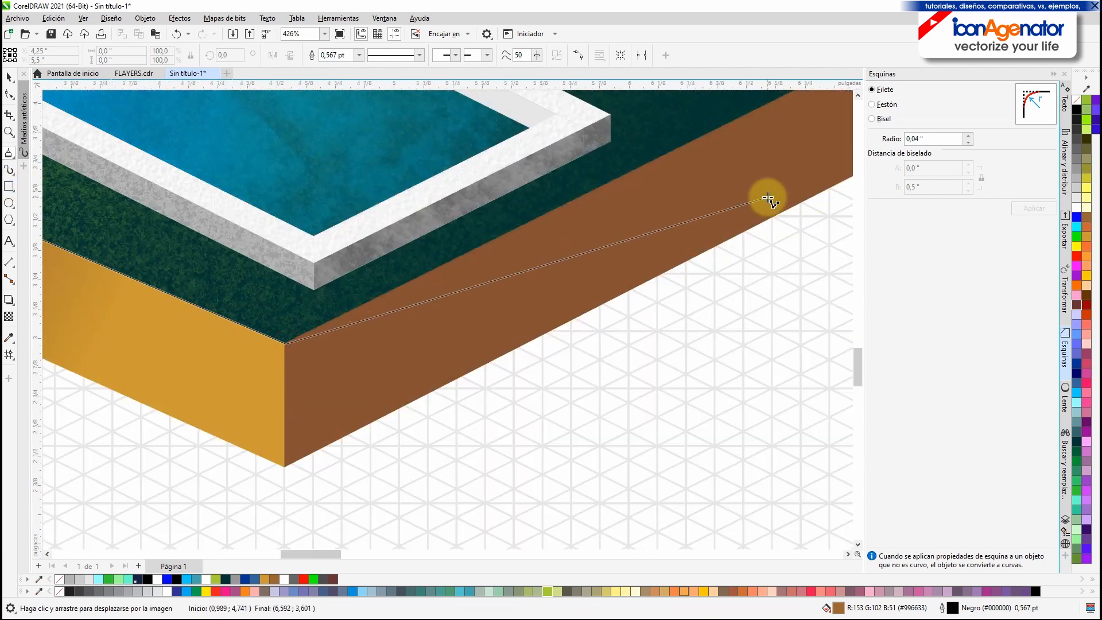
left_click_drag(767, 197, 451, 370)
left_click(542, 346)
Trace back along the lower edge of the soil faces and close the shape so it covers every soil side
left_click_drag(227, 510, 727, 164)
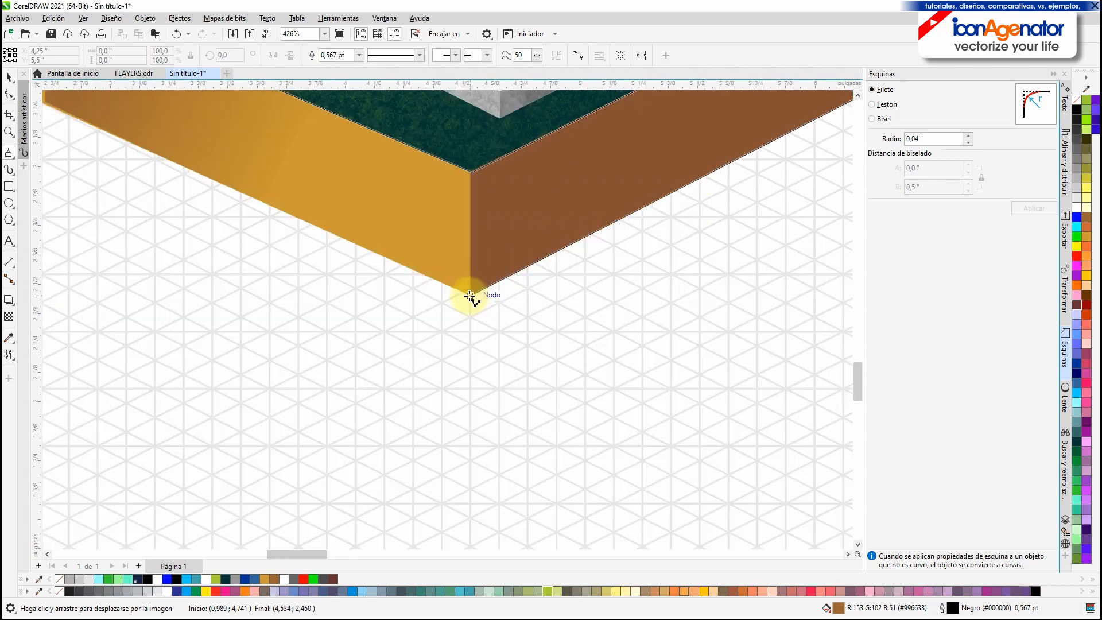
left_click(470, 295)
left_click_drag(240, 241, 575, 479)
left_click(381, 339)
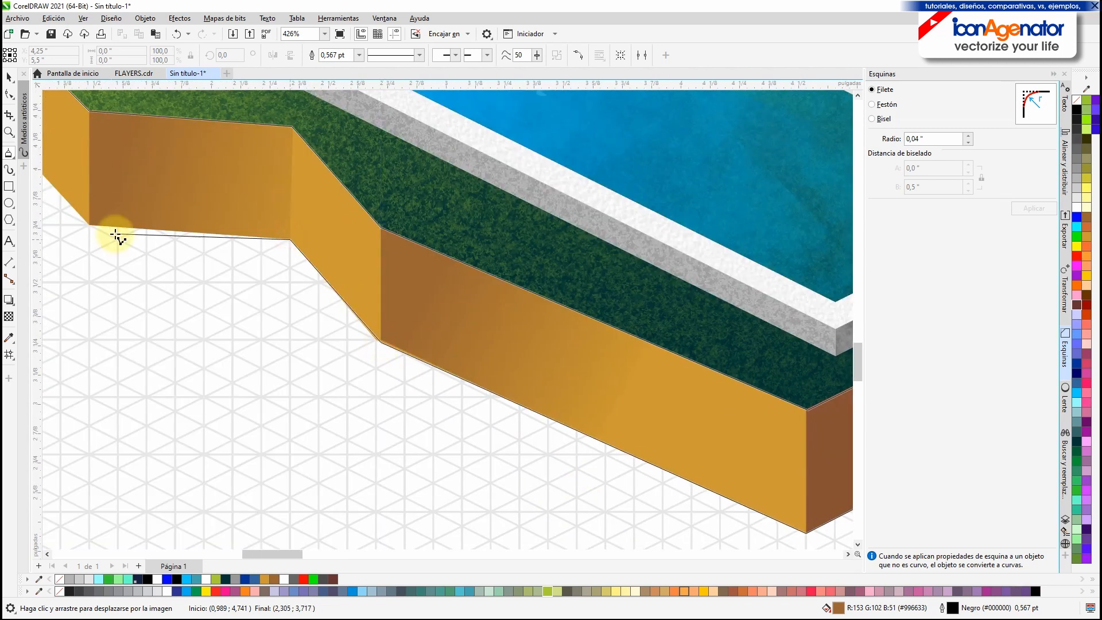
left_click(89, 225)
left_click_drag(85, 294, 408, 497)
left_click(298, 198)
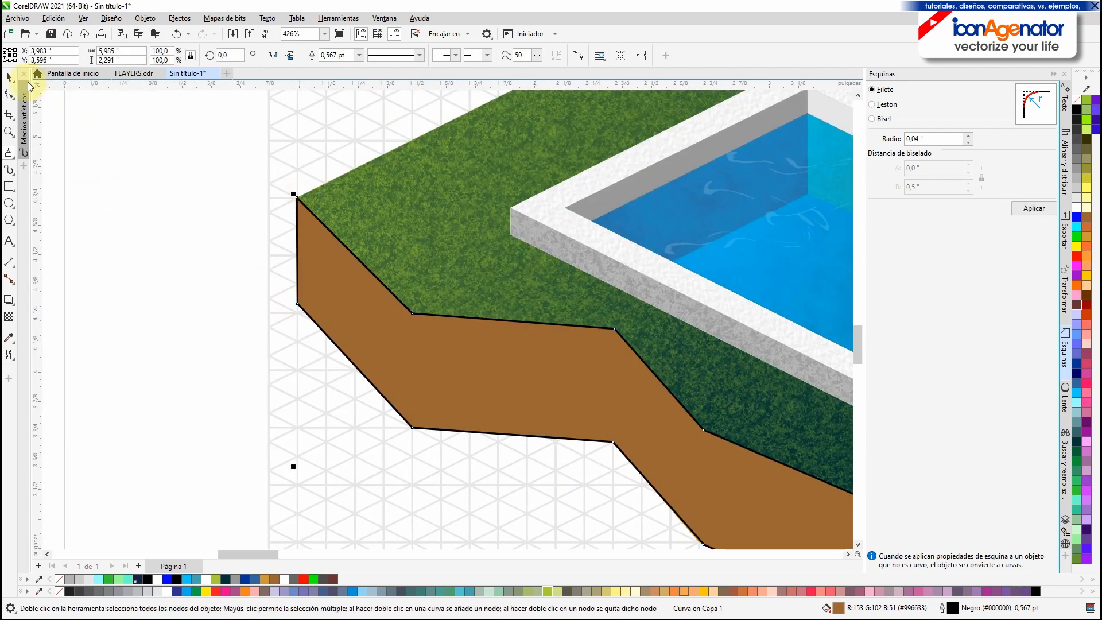
Remove the outline of the new soil shape and apply a texture transparency to it
right_click(1076, 99)
left_click(8, 317)
left_click(110, 55)
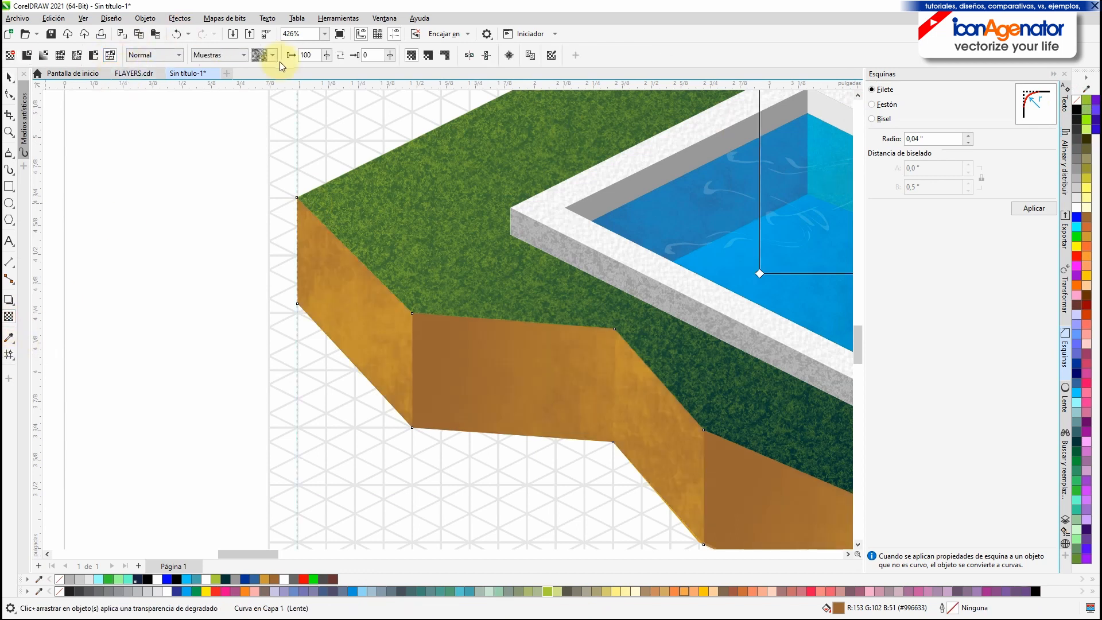
scroll(631, 396, "down", 1)
left_click_drag(631, 396, 379, 388)
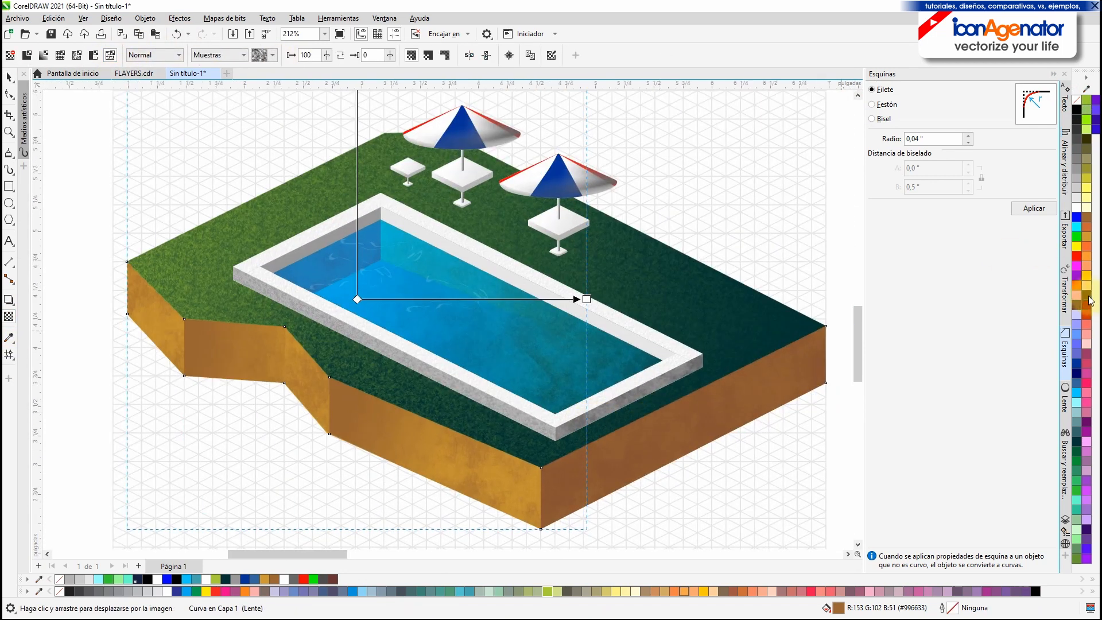
Recolour the textured overlay on the soil sides with a darker brown from the colour palette
left_click(8, 77)
left_click(1086, 296)
left_click(744, 183)
left_click_drag(537, 329, 535, 331)
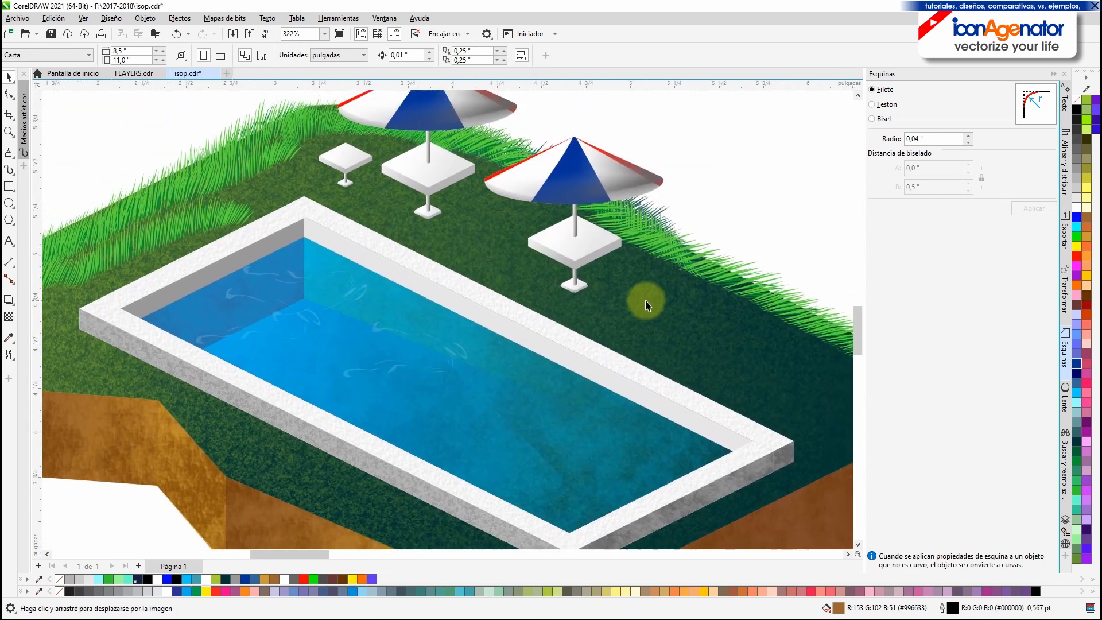
Paint a row of leafy shrubs along the lawn's long back edge with the leafy branch stroke from the Fa Follage brushes
scroll(645, 304, "down", 1)
left_click(11, 173)
left_click(251, 54)
left_click(280, 253)
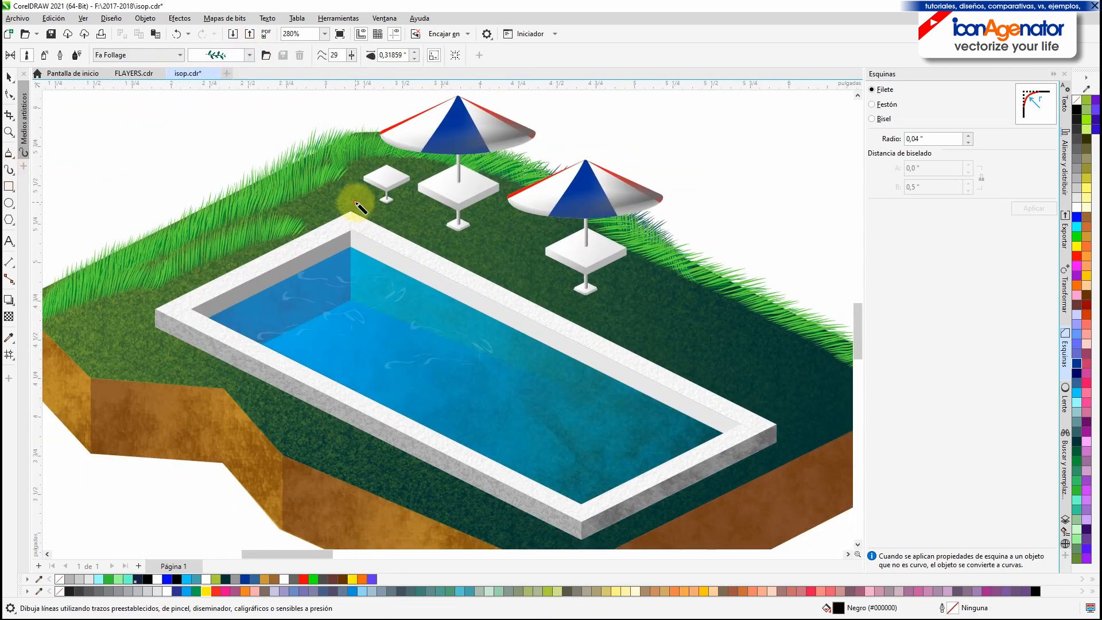
left_click_drag(643, 281, 661, 202)
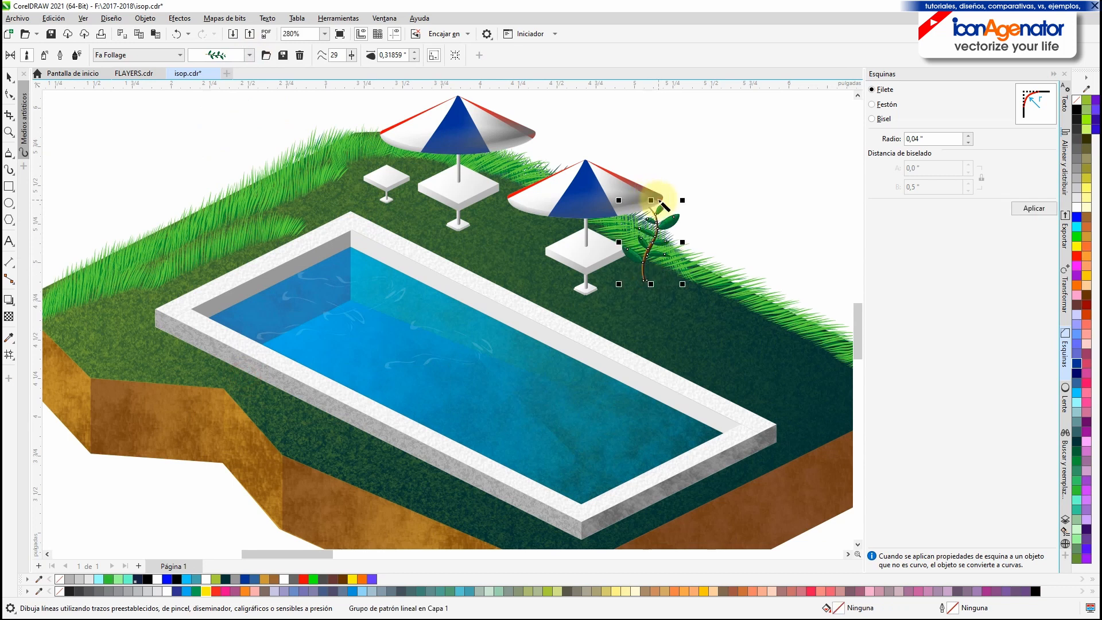
left_click_drag(716, 291, 726, 205)
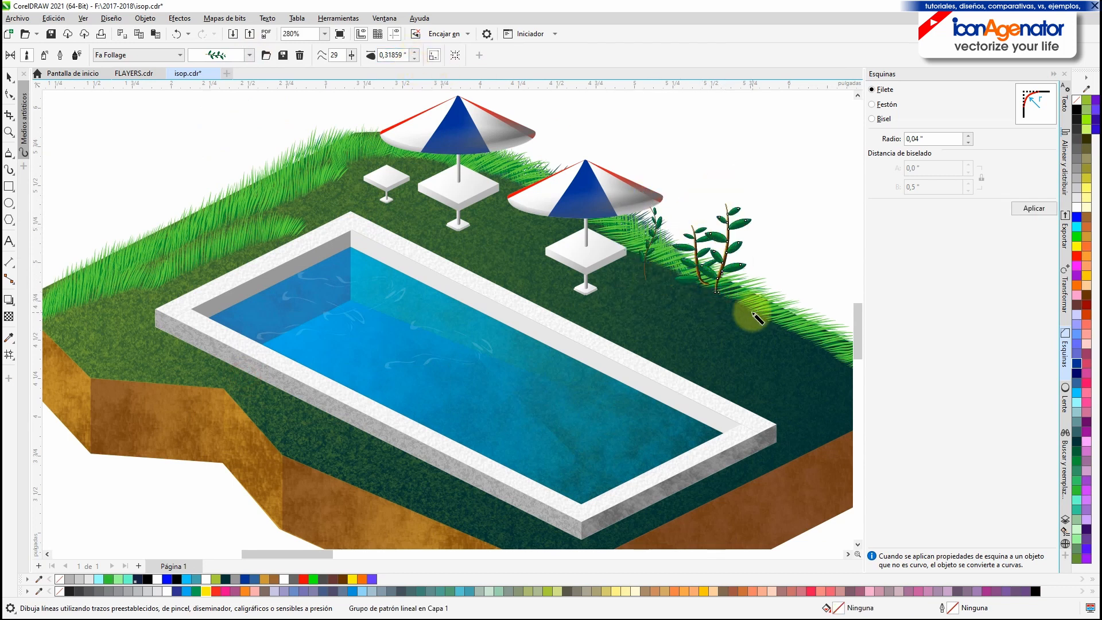
left_click_drag(746, 306, 729, 214)
left_click_drag(743, 307, 774, 229)
mouse_move(771, 325)
left_mouse_down()
mouse_move(755, 244)
mouse_move(806, 250)
left_mouse_up()
left_click_drag(808, 335, 797, 252)
mouse_move(799, 341)
left_mouse_down()
mouse_move(800, 241)
mouse_move(755, 330)
mouse_move(645, 305)
left_mouse_up()
left_click_drag(664, 304, 670, 216)
mouse_move(687, 323)
left_mouse_down()
mouse_move(699, 224)
mouse_move(768, 243)
left_mouse_up()
mouse_move(730, 348)
left_mouse_down()
mouse_move(703, 224)
mouse_move(767, 277)
left_mouse_up()
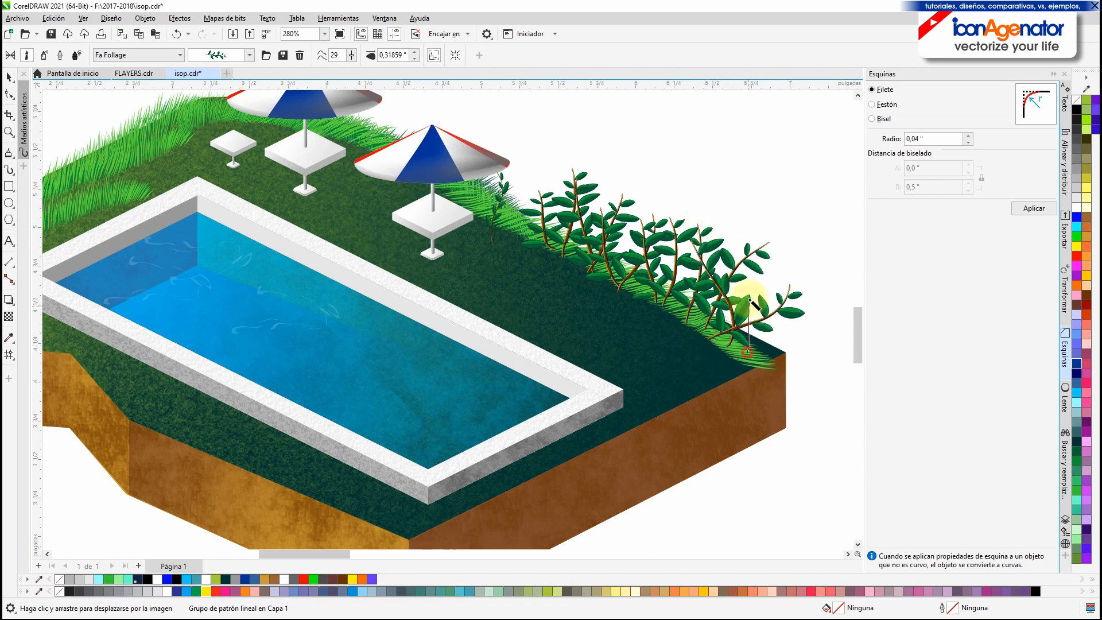
Delete the small leafy plant beside the front umbrella
left_click(9, 77)
left_click(516, 127)
left_click(495, 210)
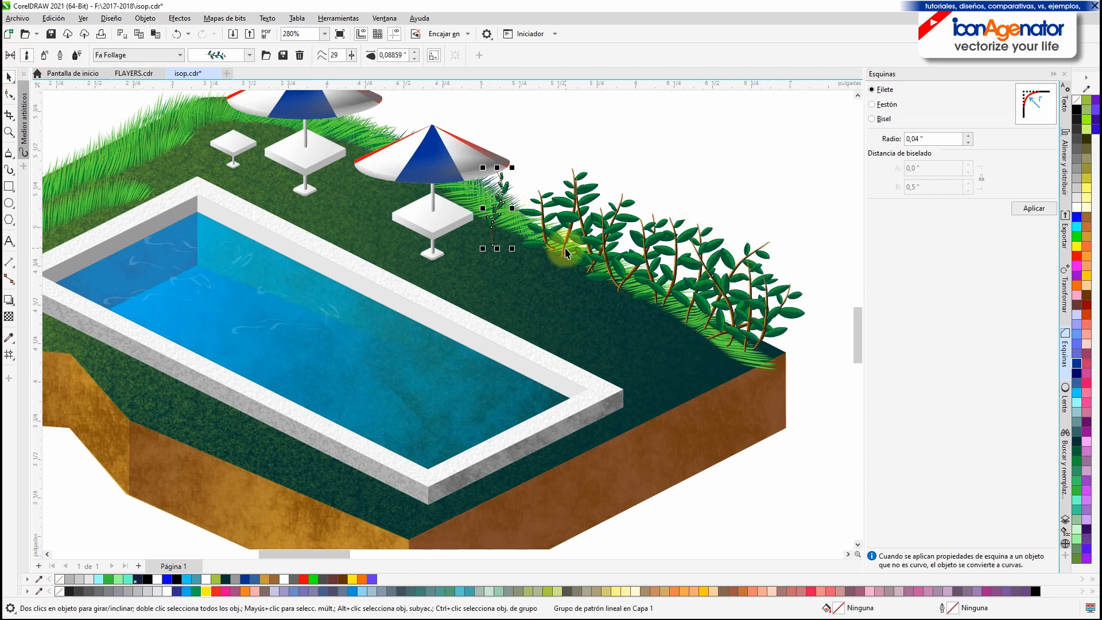
key("Delete")
Delete the grass strip that runs behind the shrubs along the lawn's back edge
left_click_drag(829, 105, 509, 394)
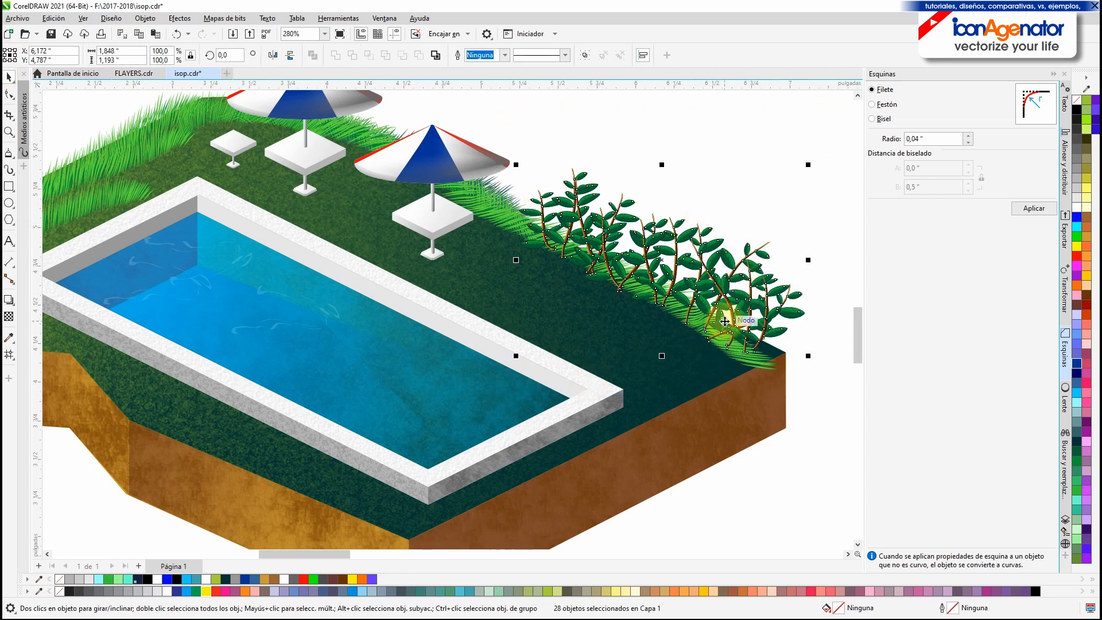
key("F10")
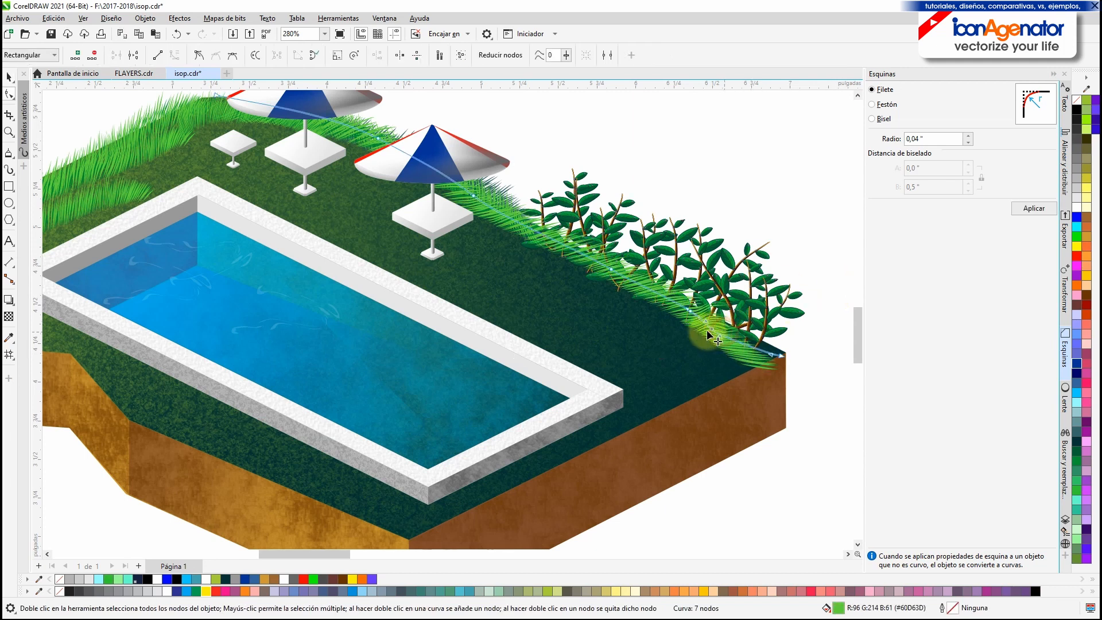
left_click(604, 269)
left_click(9, 77)
key("Delete")
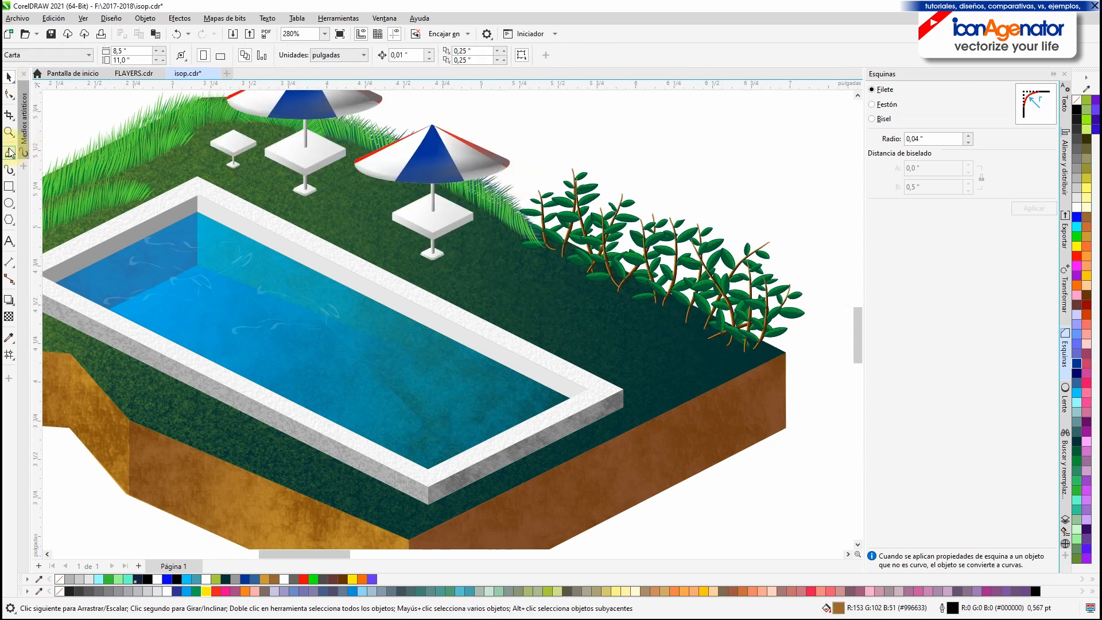
Paint a new grass strip in front of the shrubs with a grass stroke from the Fa Follage brushes
left_click(10, 170)
left_click(249, 56)
left_click_drag(276, 250, 277, 174)
left_click(252, 274)
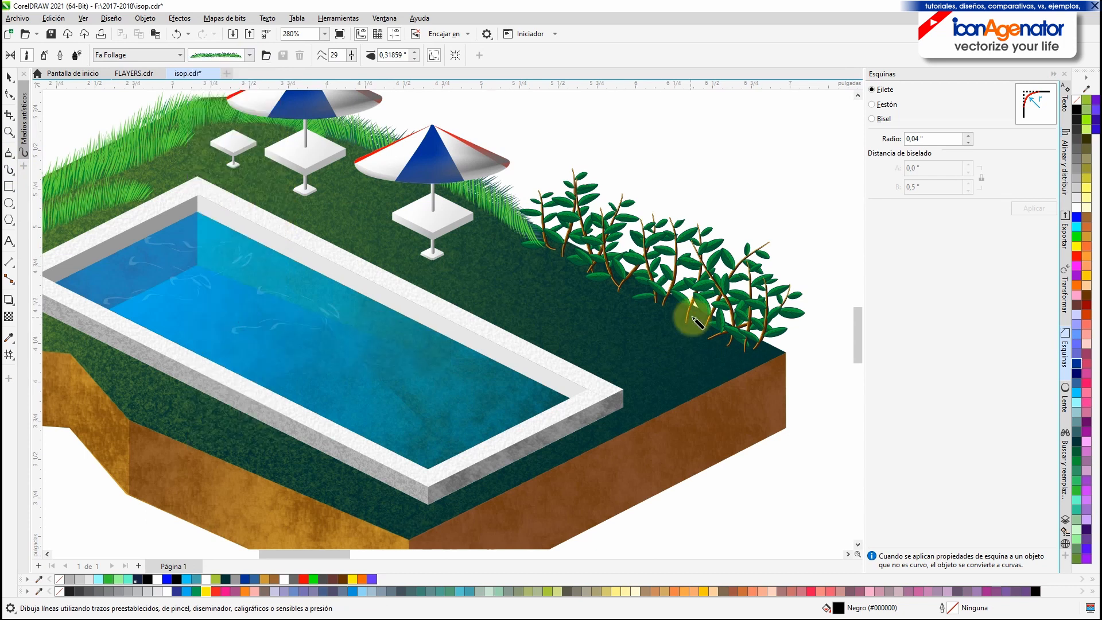
left_click_drag(763, 347, 479, 221)
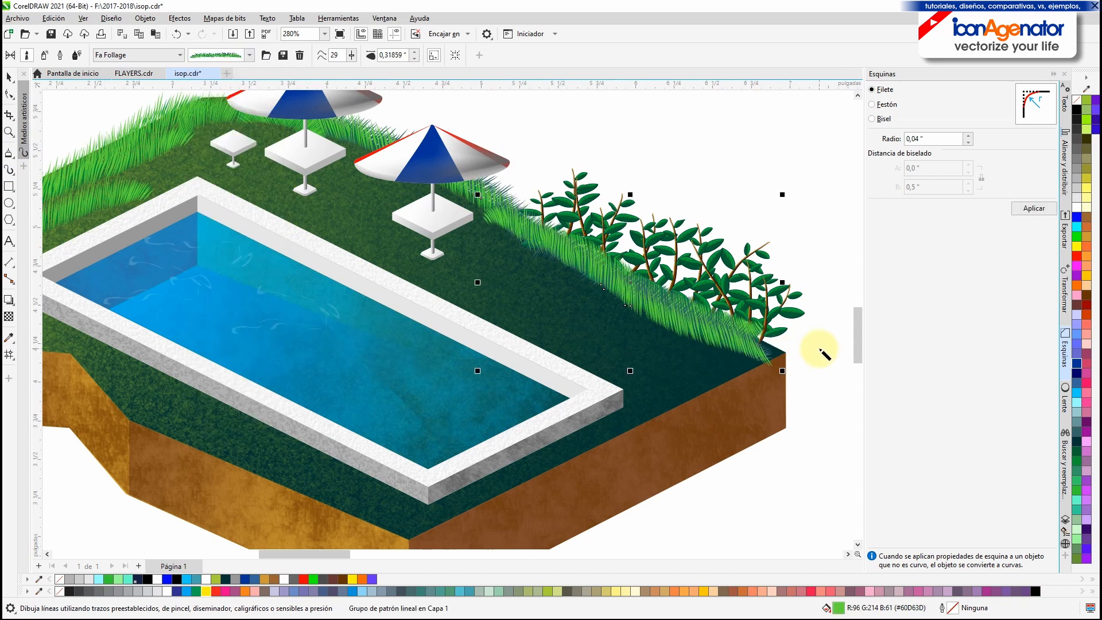
left_click(10, 77)
Paint a palm trunk of several overlapping curved strokes in front of the shrubs with the brown trunk stroke from the Fa Follage brushes
scroll(392, 253, "down", 2)
left_click_drag(393, 253, 463, 264)
scroll(474, 264, "up", 1)
left_click(601, 157)
scroll(486, 284, "up", 1)
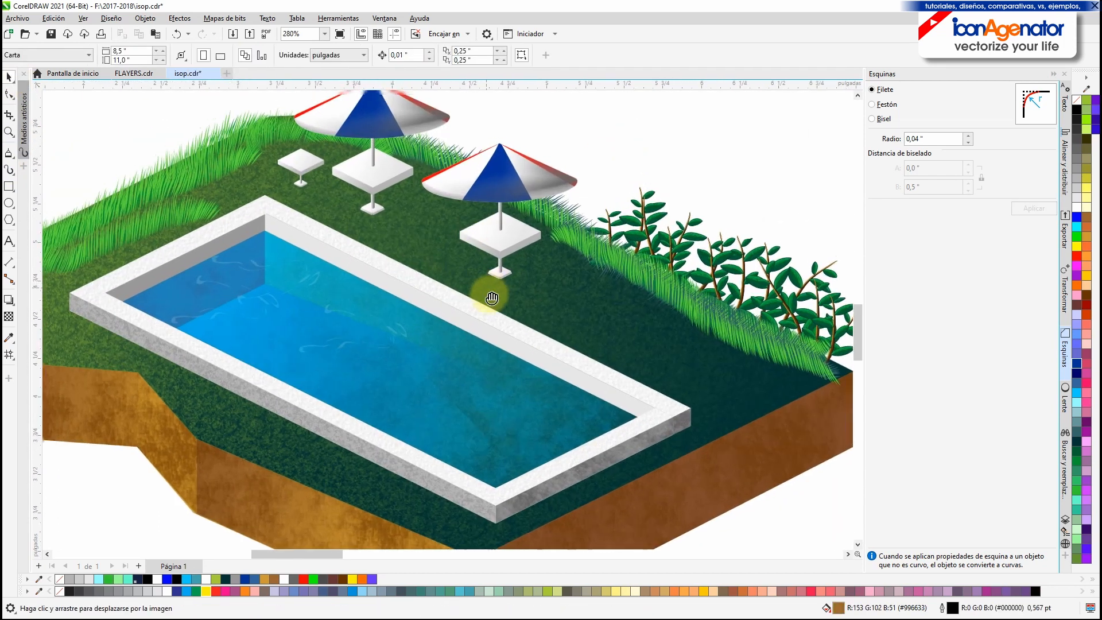
scroll(475, 312, "down", 3)
scroll(475, 312, "up", 1)
left_click(9, 170)
left_click(249, 55)
scroll(241, 172, "up", 2)
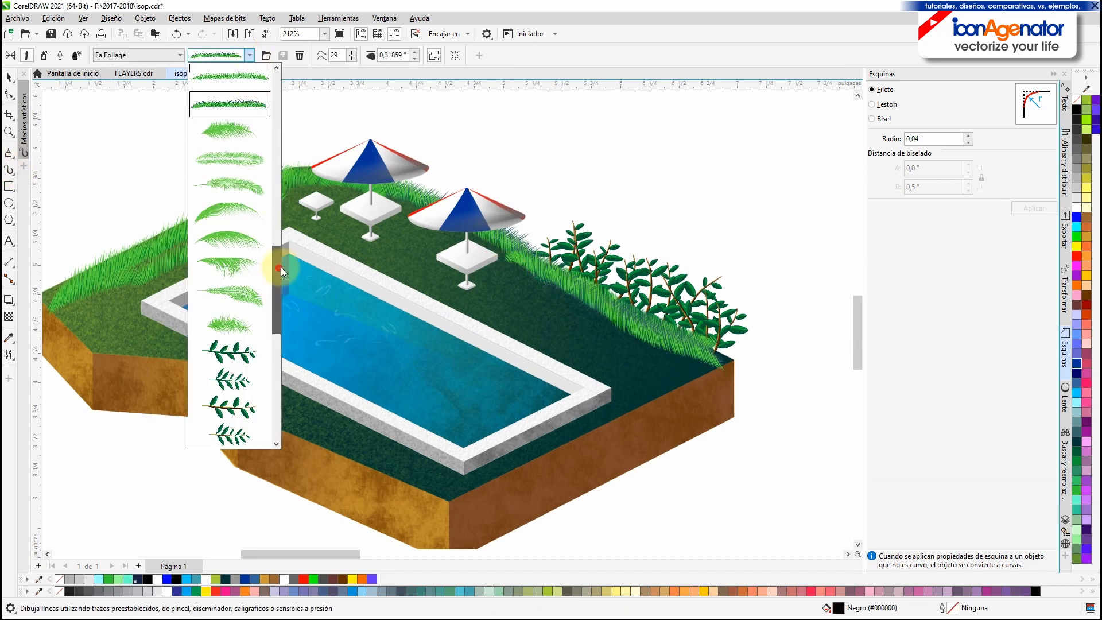
left_click(256, 168)
left_click_drag(600, 349, 583, 136)
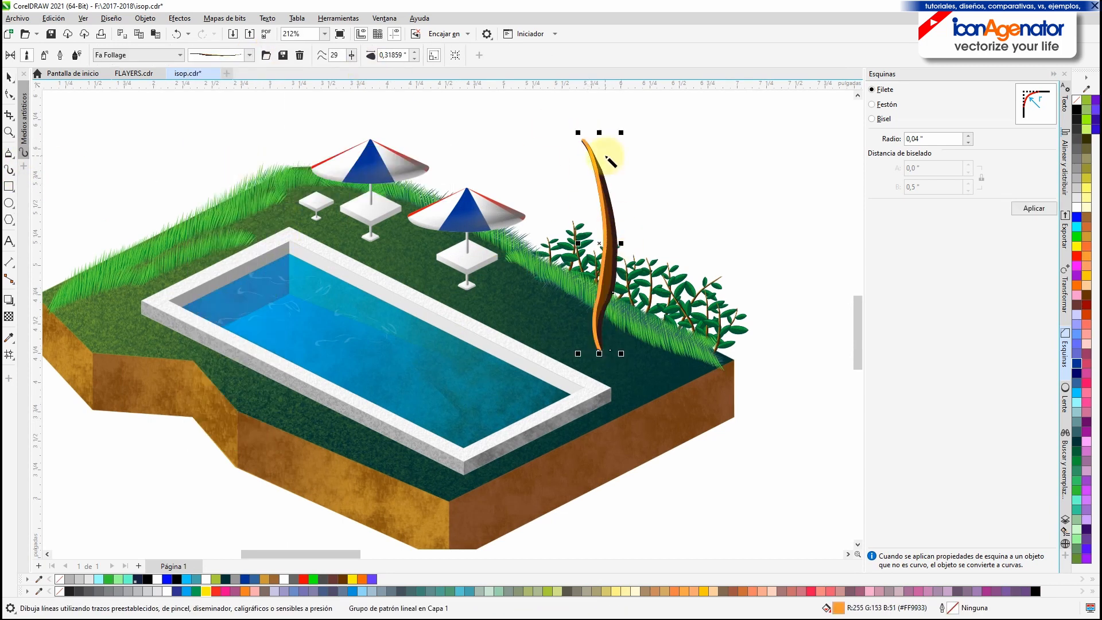
left_click_drag(594, 233, 598, 141)
left_click_drag(602, 150, 610, 351)
Narrow and reposition the individual trunk strokes so they overlap into one slimmer palm trunk
left_click(10, 77)
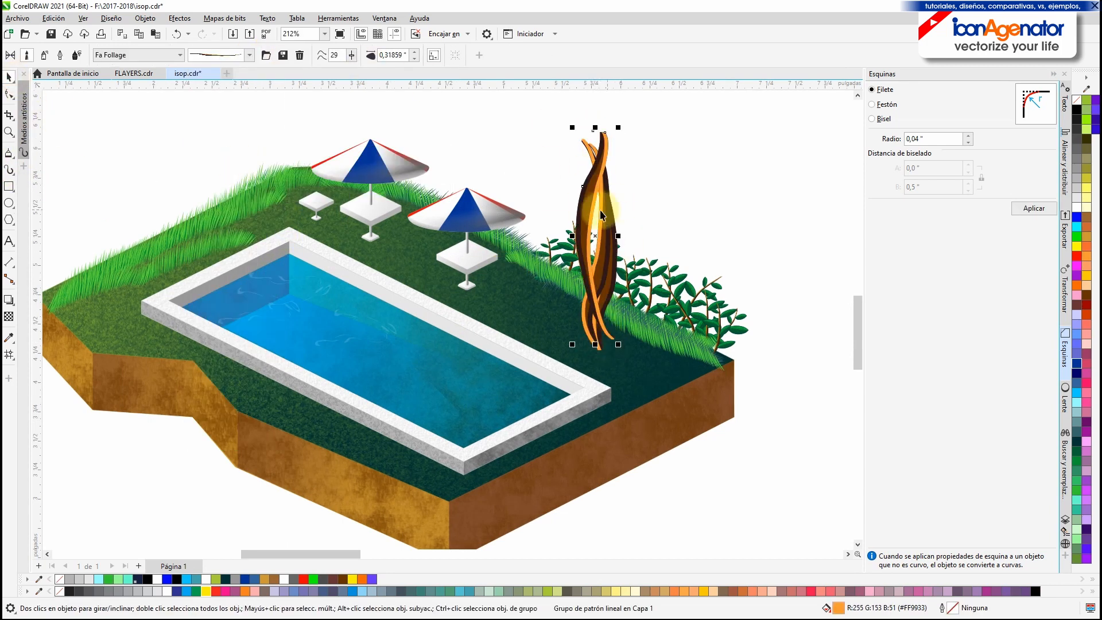
left_click(595, 230)
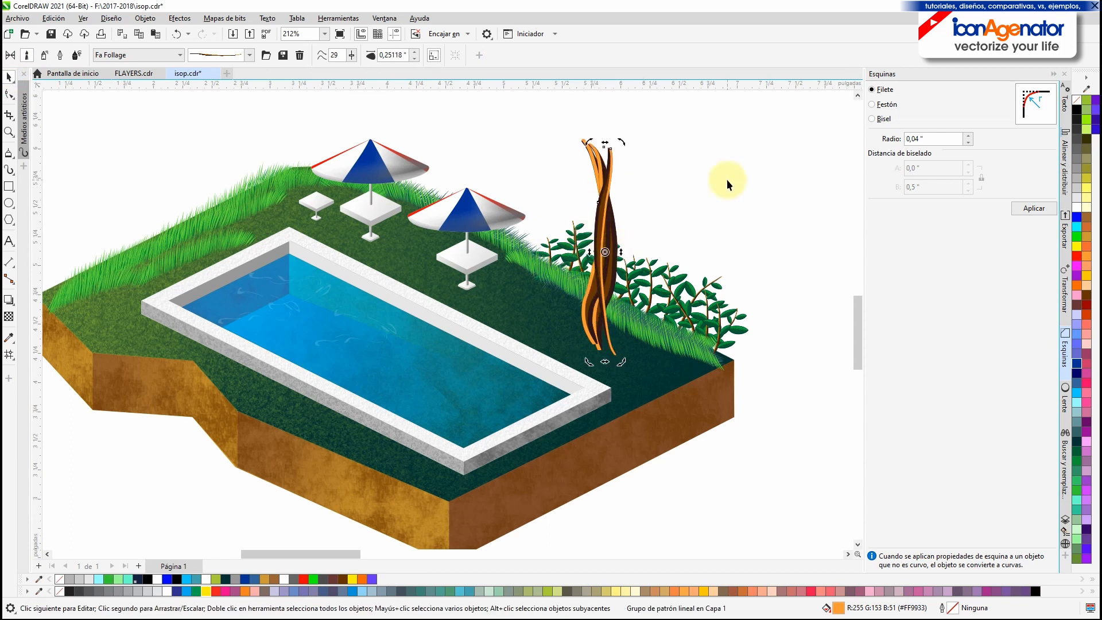
scroll(603, 275, "up", 3)
left_click(449, 107)
left_click(577, 317)
left_click_drag(564, 229, 606, 236)
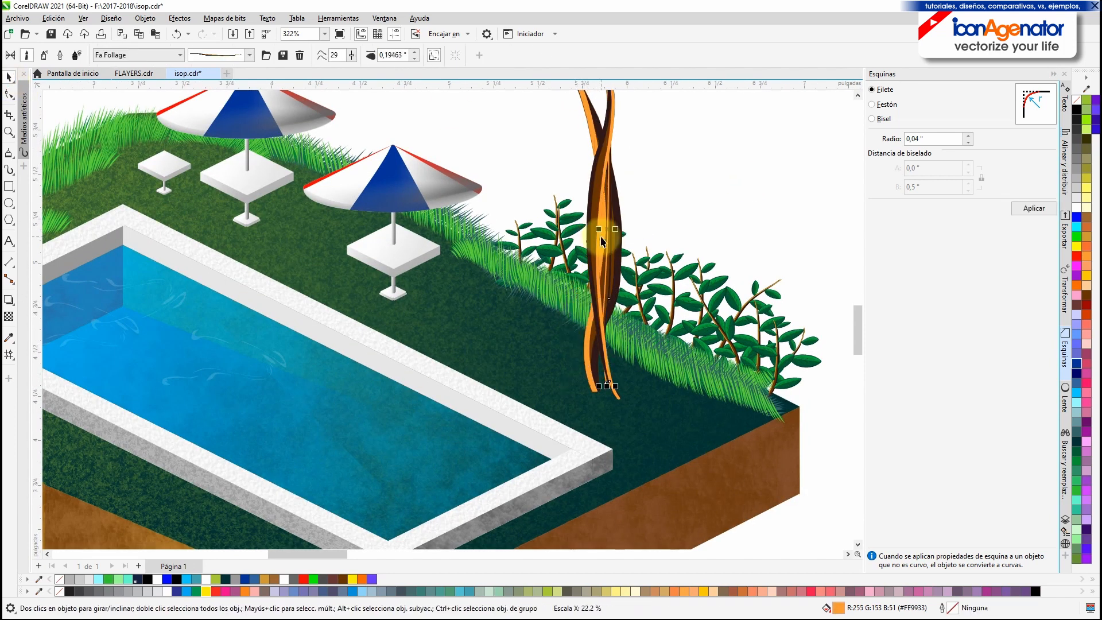
left_click_drag(680, 186, 629, 326)
left_click_drag(575, 370, 539, 372)
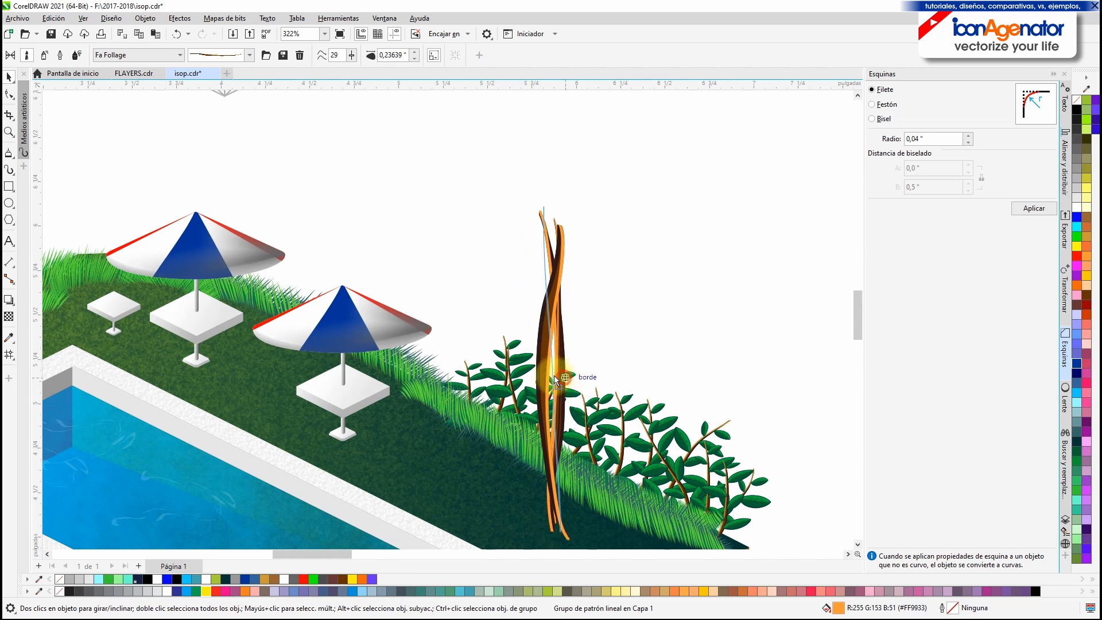
left_click_drag(554, 378, 540, 370)
scroll(552, 374, "down", 2)
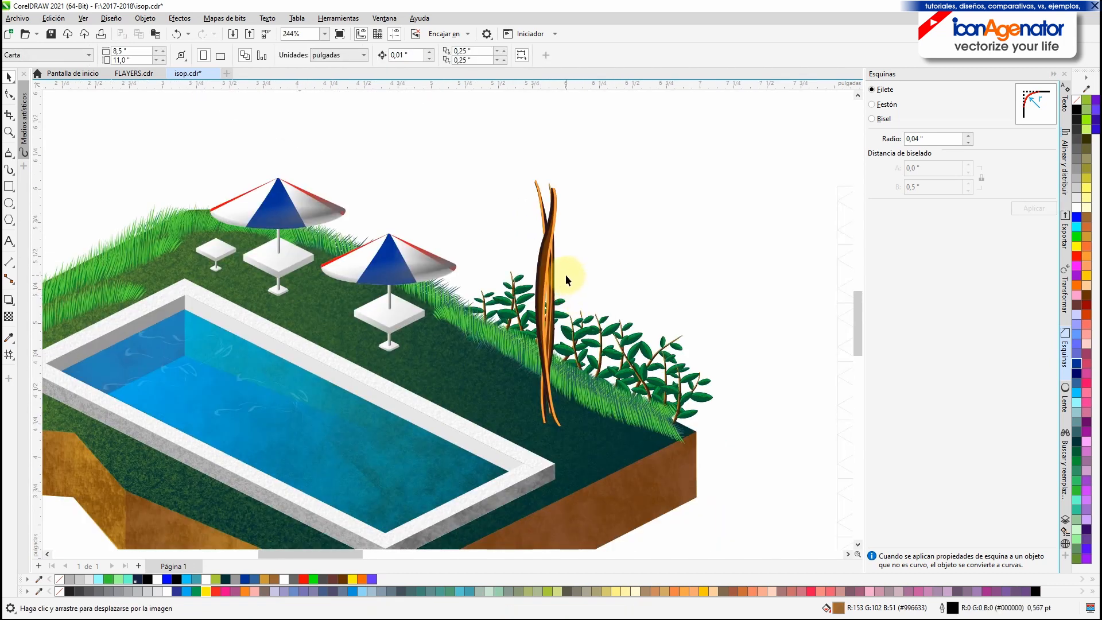
Paint a dark green fern clump at the base of the palm trunk with a dense leaf stroke from the Fa Follage brushes
left_click(10, 169)
left_click(249, 55)
left_click(247, 214)
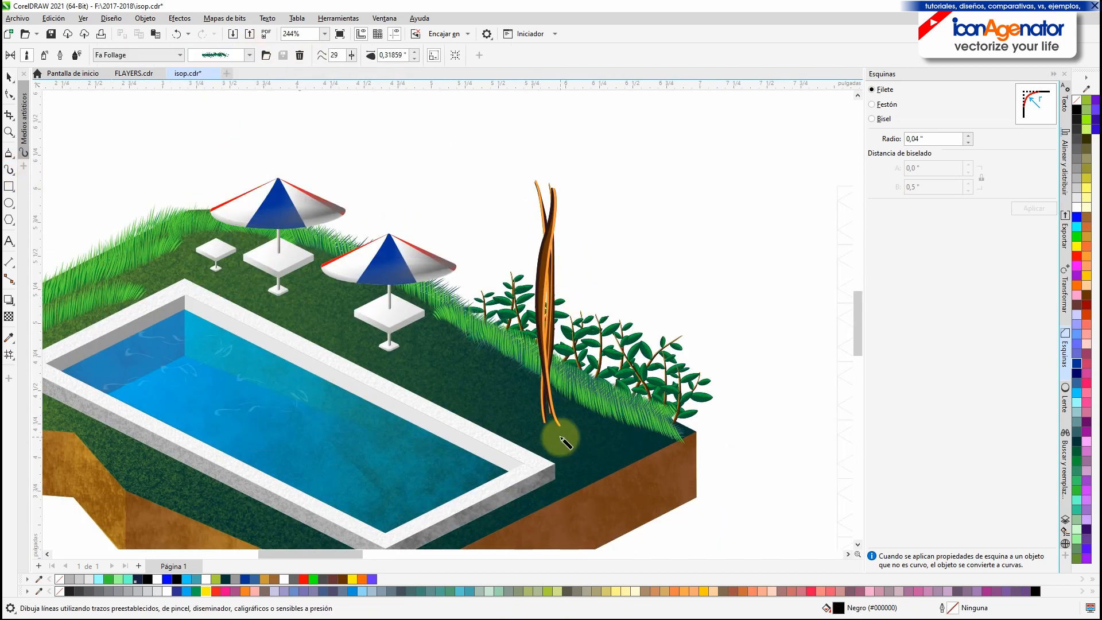
mouse_move(559, 435)
left_mouse_down()
mouse_move(524, 322)
mouse_move(551, 330)
mouse_move(534, 374)
left_mouse_up()
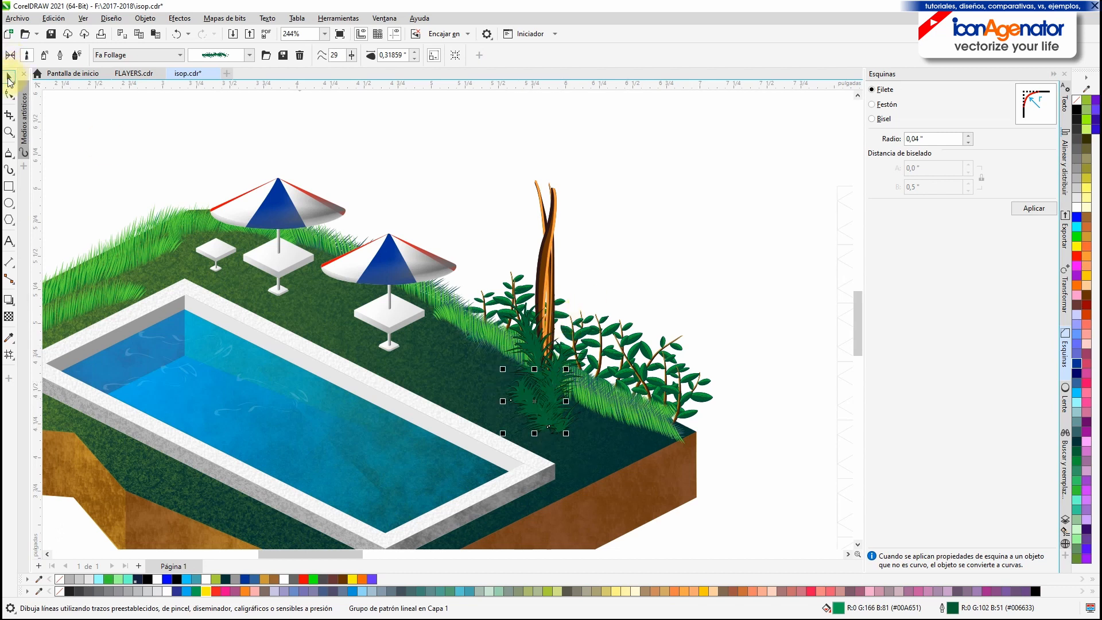
left_click(9, 78)
Choose the arched palm frond stroke, undo its effect on the base plant and paint fronds radiating from the trunk's top
left_click(10, 169)
left_click(249, 55)
left_click_drag(278, 187, 279, 256)
left_click(223, 128)
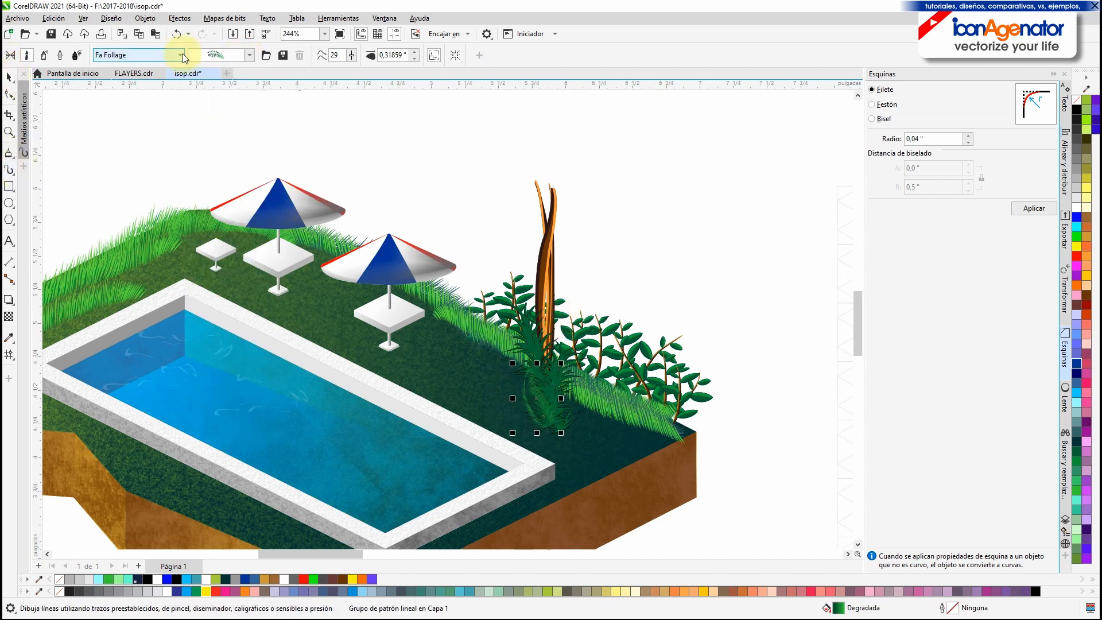
left_click(176, 34)
left_click_drag(474, 236, 465, 229)
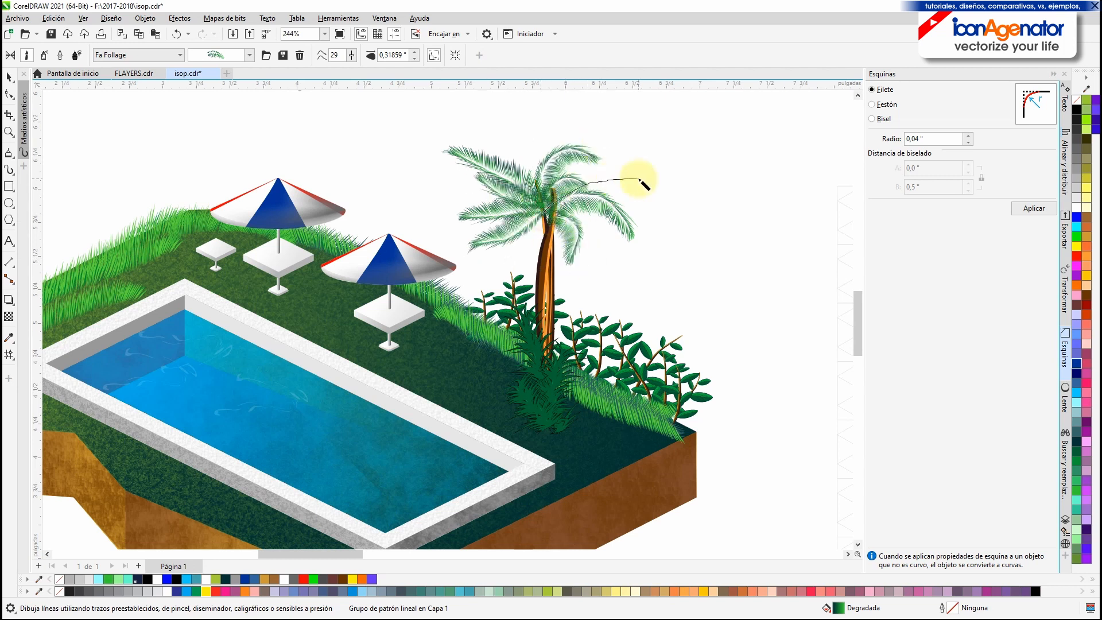
left_click_drag(639, 179, 641, 190)
left_click_drag(546, 208, 513, 257)
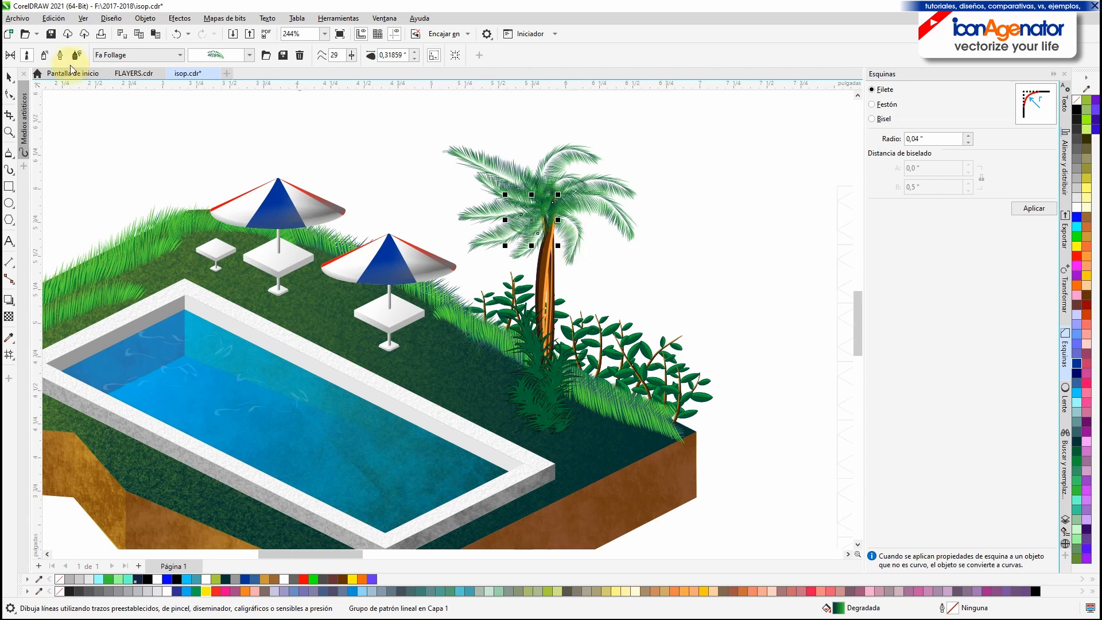
Shorten and bend down the long palm frond nearest the umbrellas by moving its tip node toward the crown
key("F10")
scroll(544, 301, "up", 4)
left_click(564, 362)
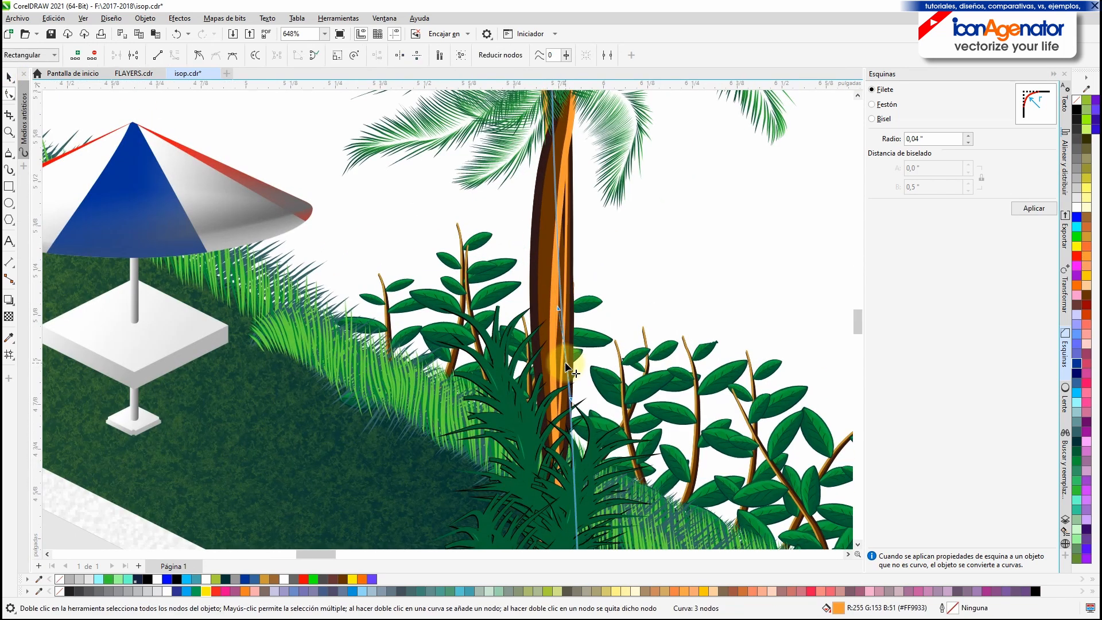
scroll(565, 361, "down", 5)
left_click(533, 213)
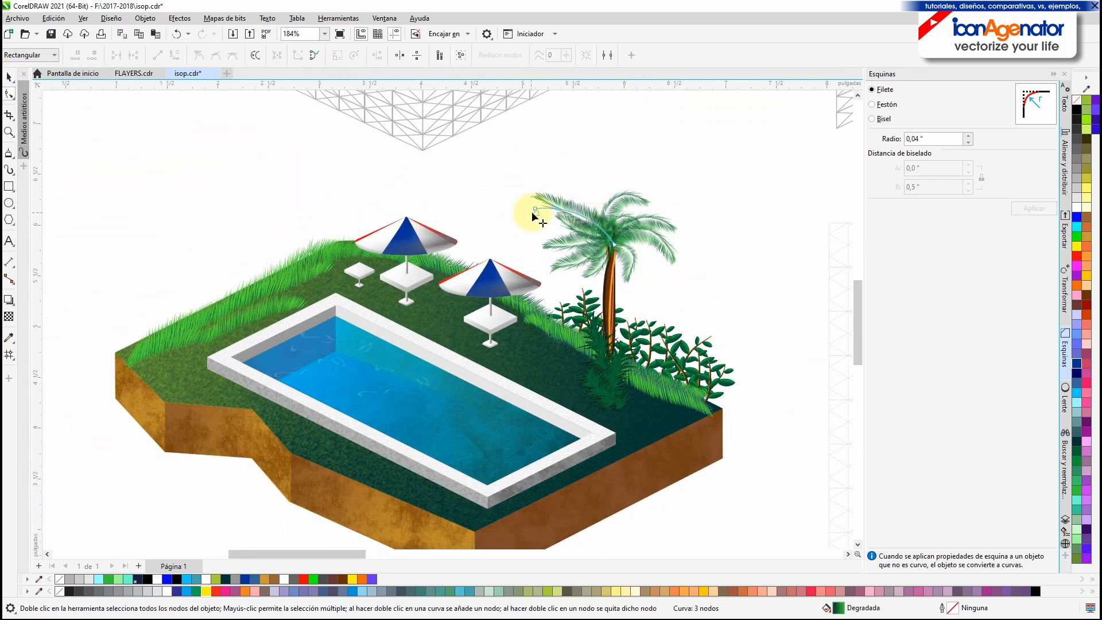
left_click_drag(534, 211, 543, 212)
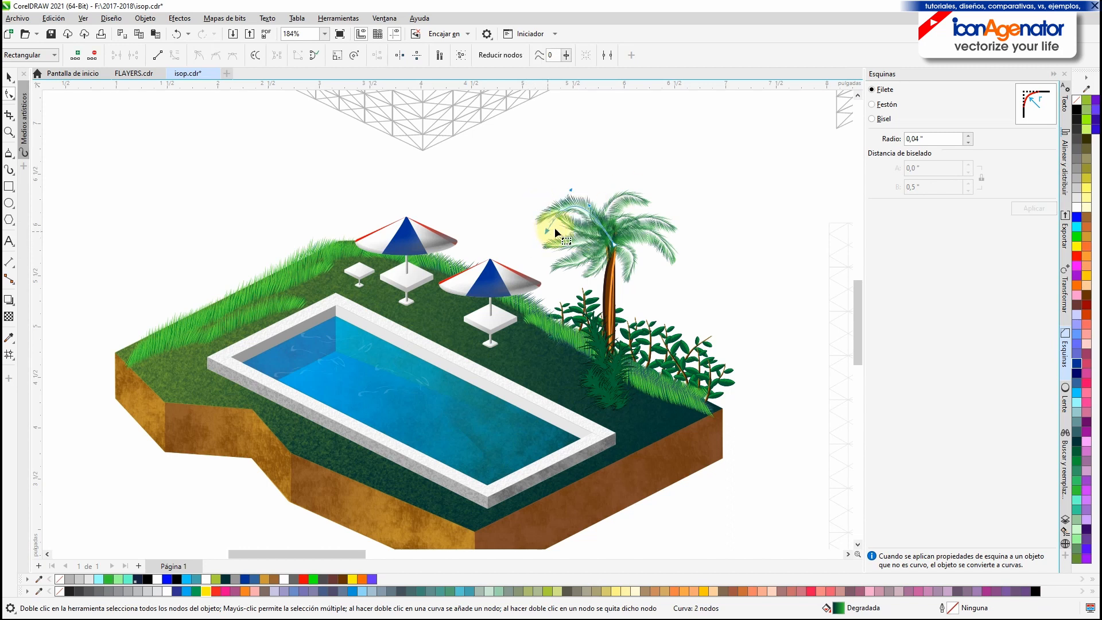
left_click(12, 80)
Recolour the palm trunk stroke brown with the C:0 M:60 Y:60 K:40 swatch
scroll(619, 313, "up", 2)
left_click_drag(472, 367, 512, 313)
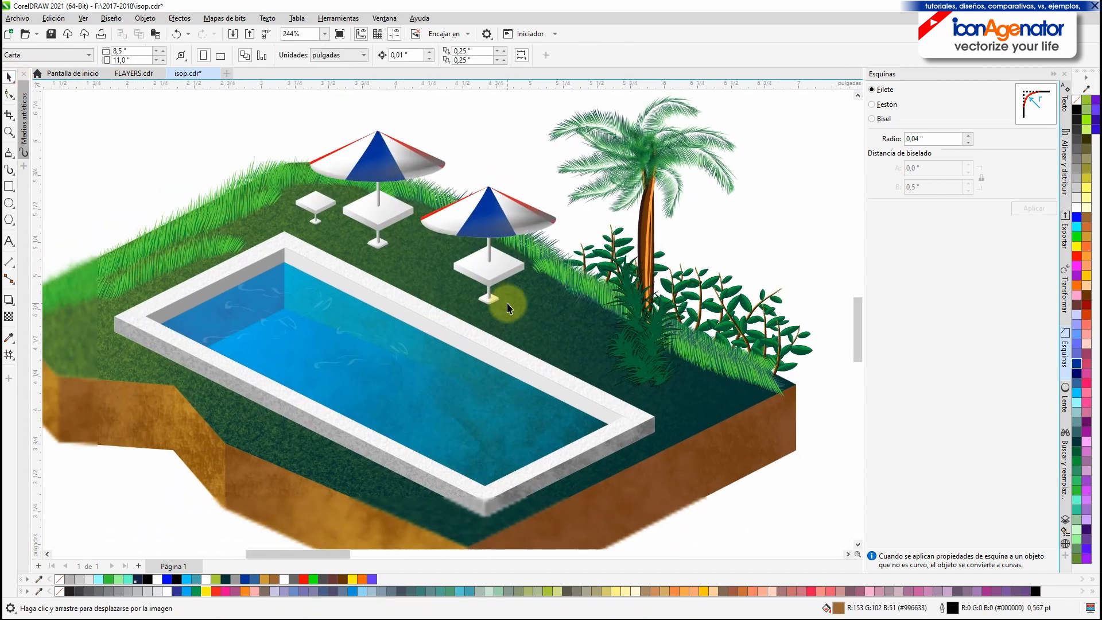
left_click(9, 171)
left_click(9, 78)
left_click(648, 229)
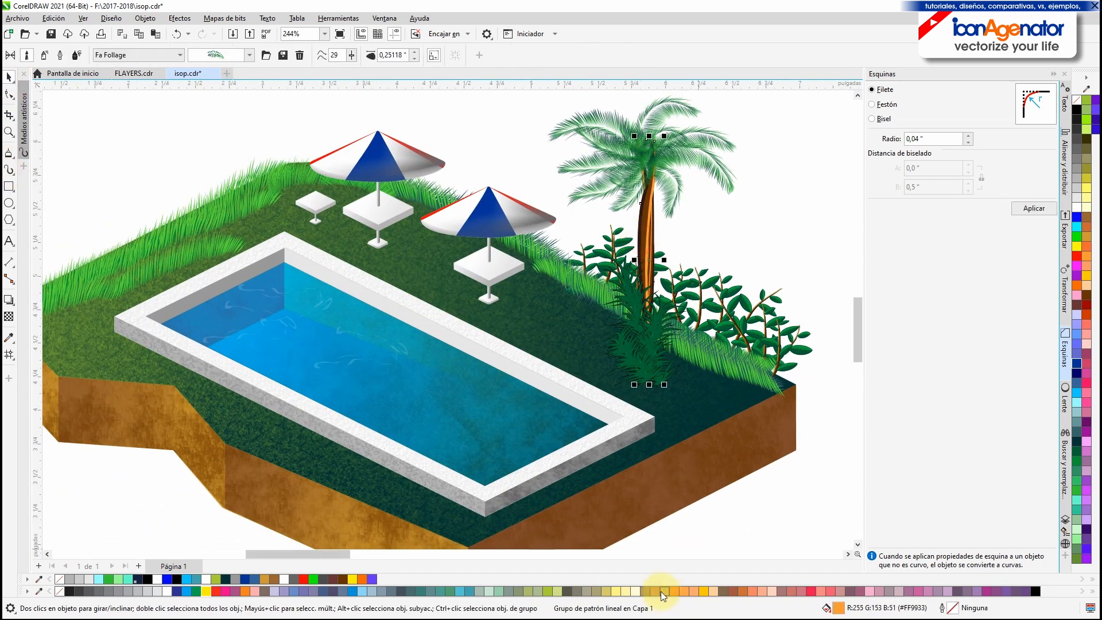
left_click(733, 591)
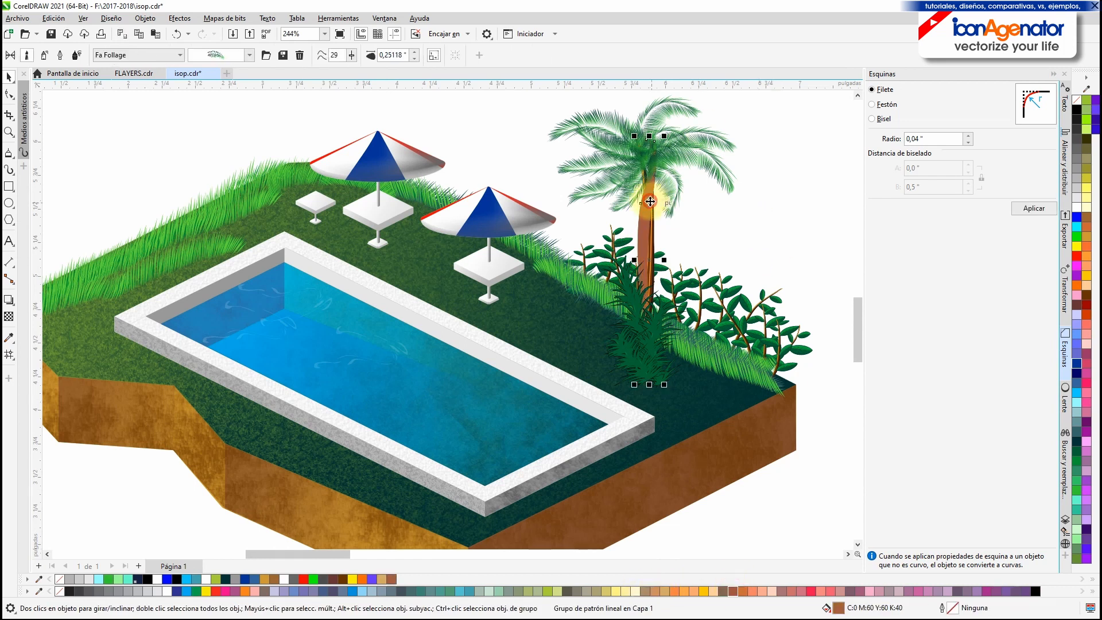
left_click(640, 212)
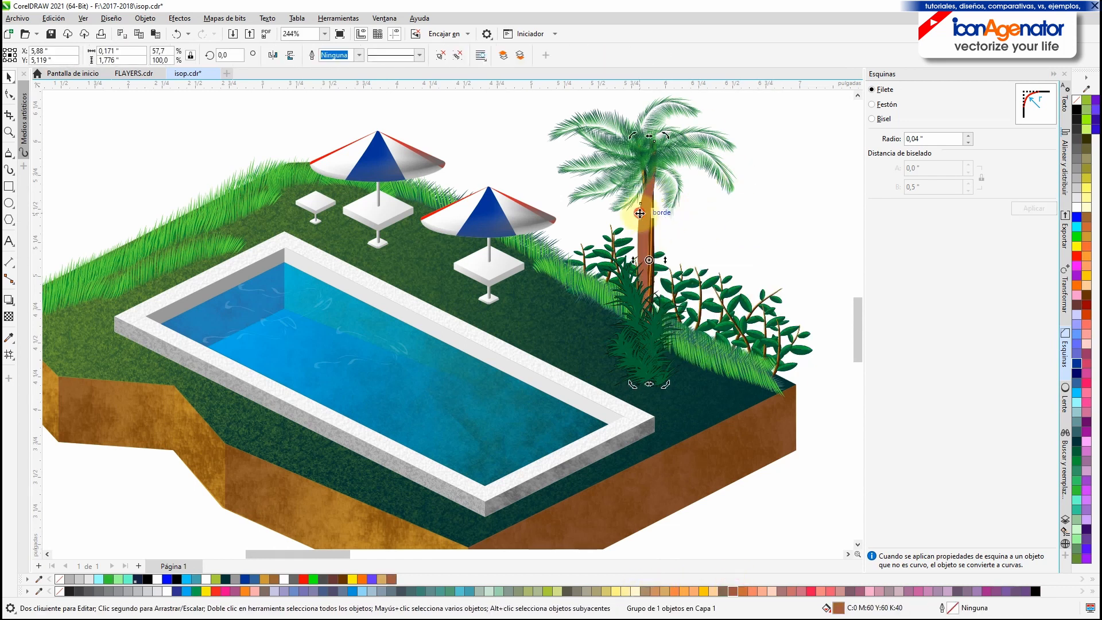
left_click(639, 141)
left_click(645, 234)
left_click(661, 223)
scroll(661, 223, "down", 1)
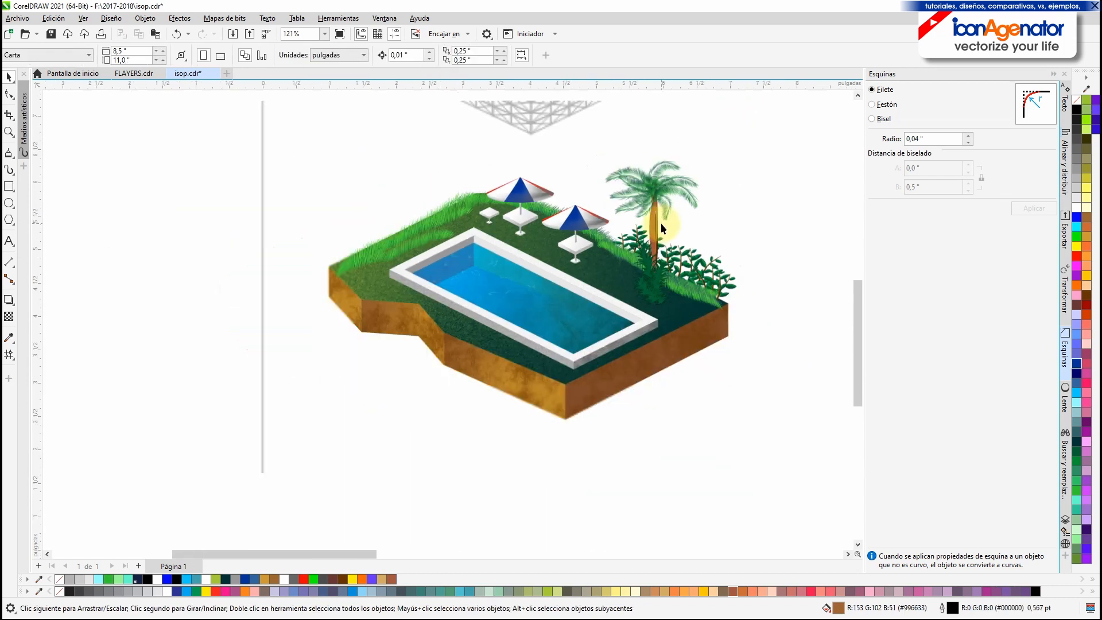
Apply an interactive gradient fill across the palm trunk, blending its brown with an orange-brown swatch
scroll(660, 222, "up", 2)
left_click(640, 246)
left_click(8, 354)
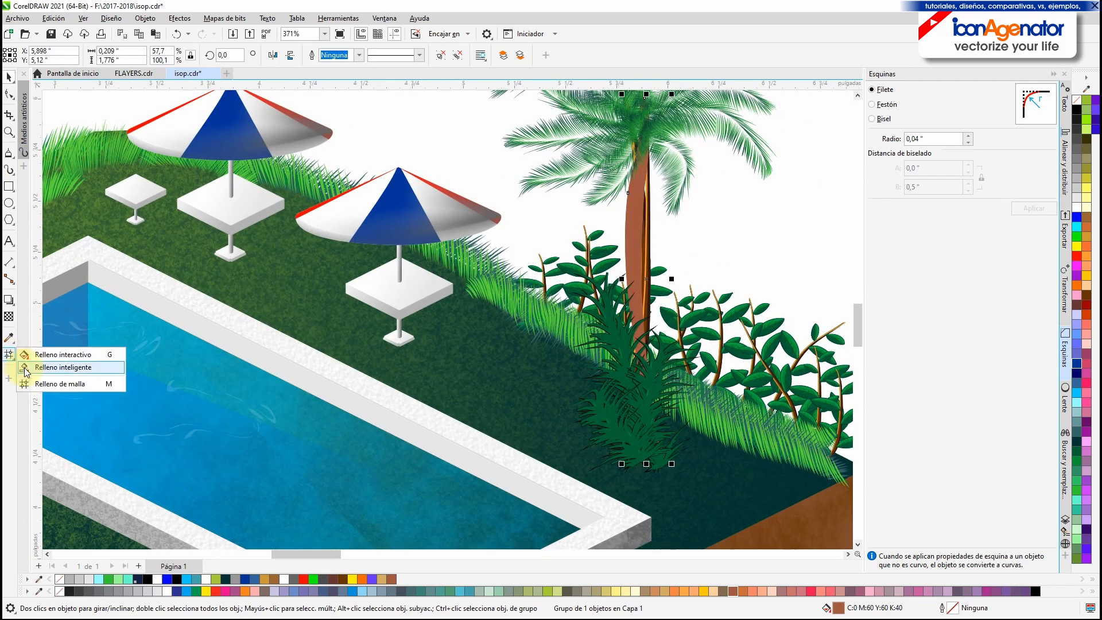
left_click(58, 354)
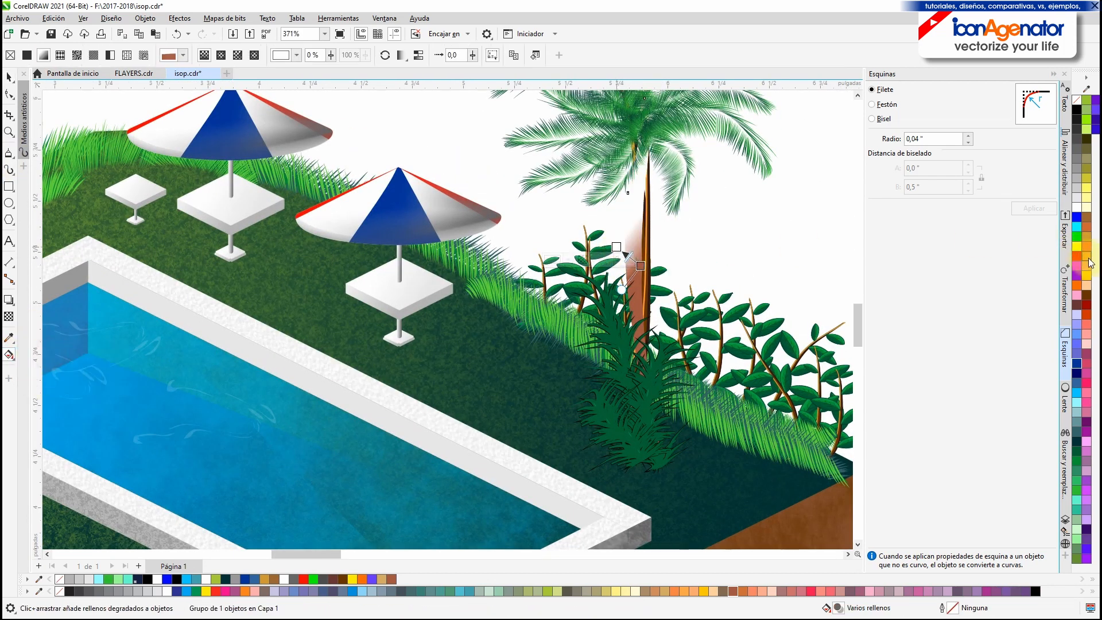
left_click(1090, 223)
left_click_drag(576, 245, 639, 235)
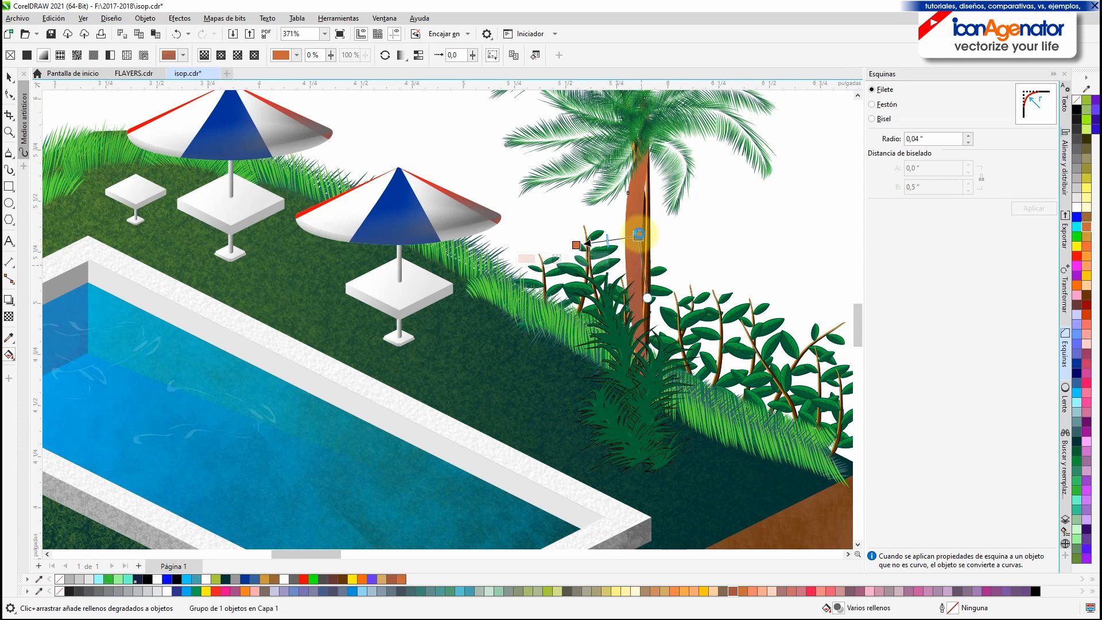
left_click(698, 225)
left_click(10, 78)
Select all the palm fronds together and shift them slightly so the crown sits over the trunk
scroll(795, 148, "down", 1)
left_click_drag(792, 99, 581, 236)
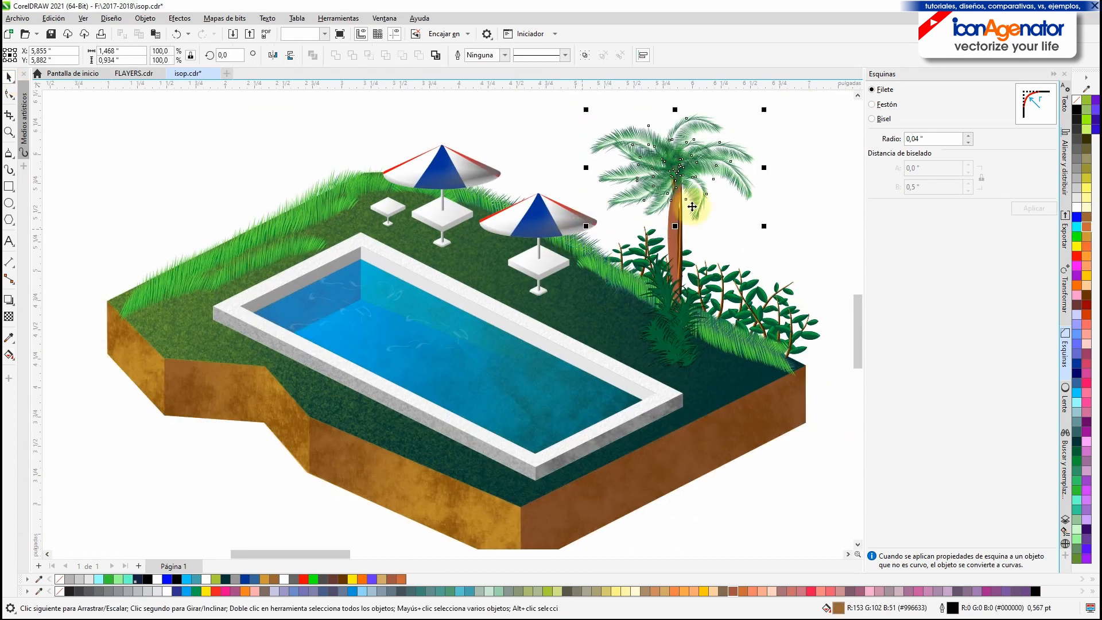
scroll(691, 198, "up", 2)
left_click_drag(670, 182, 646, 174)
left_click(753, 238)
Reshape a palm trunk stroke by moving one of its middle nodes slightly outward toward the umbrellas
left_click(636, 245)
key("F10")
left_click(755, 262)
scroll(626, 276, "down", 2)
key("space")
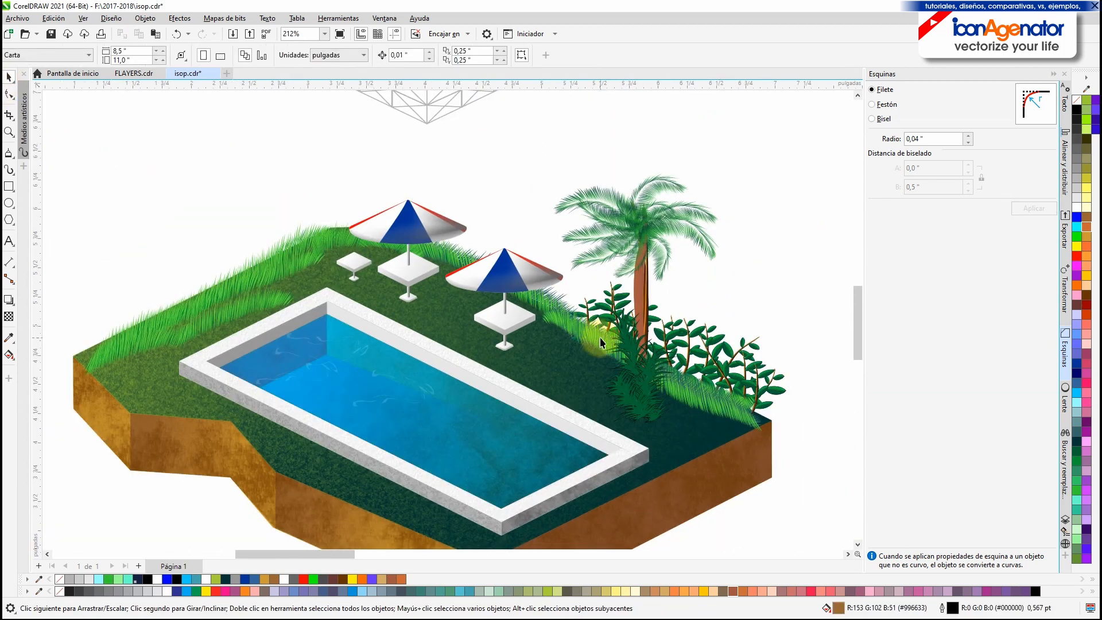
scroll(630, 388, "up", 1)
left_click(633, 383)
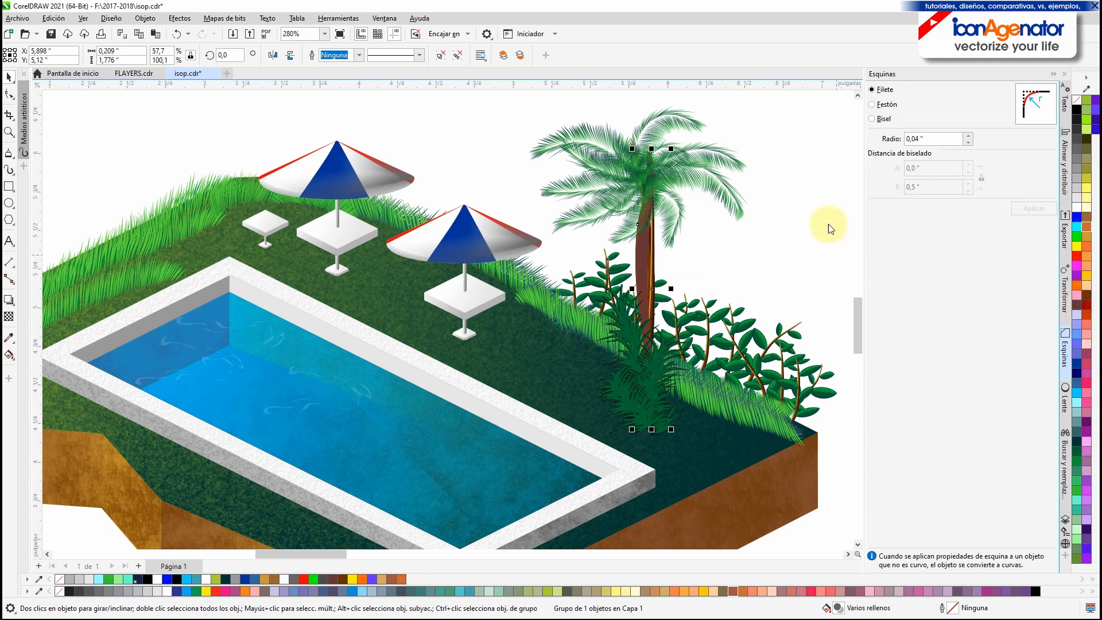
left_click(794, 234)
scroll(663, 266, "up", 3)
double_click(632, 258)
mouse_move(639, 311)
left_mouse_down()
mouse_move(658, 309)
mouse_move(631, 311)
left_mouse_up()
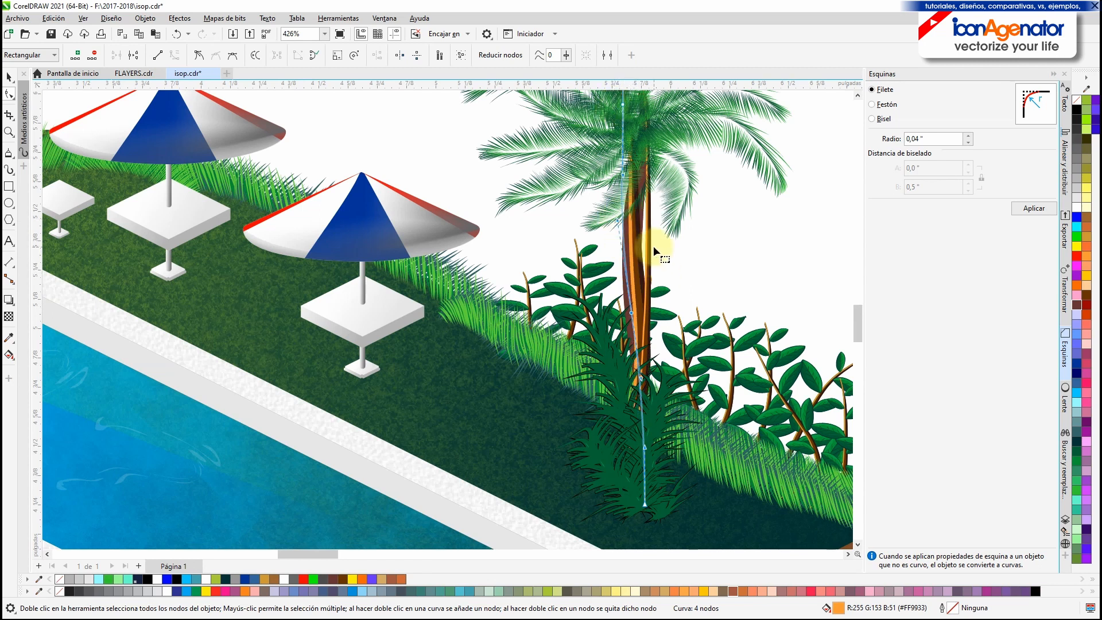
left_click(8, 78)
left_click(700, 261)
scroll(627, 251, "down", 4)
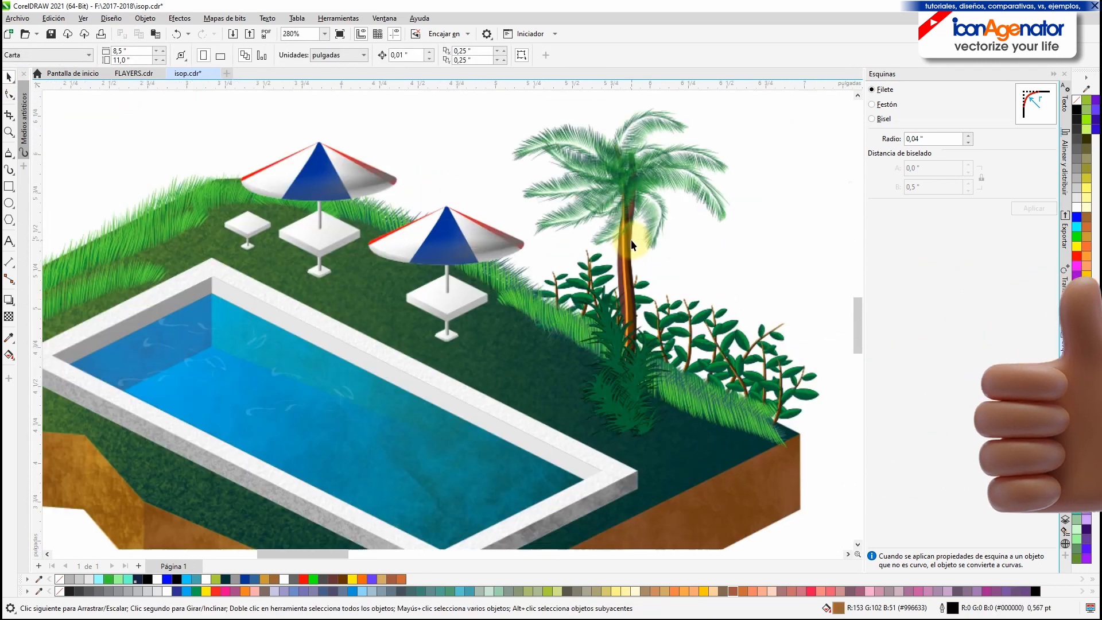
Select the palm trunk strokes and increase their brush stroke width to thicken the trunk
scroll(631, 239, "up", 5)
left_click(613, 286)
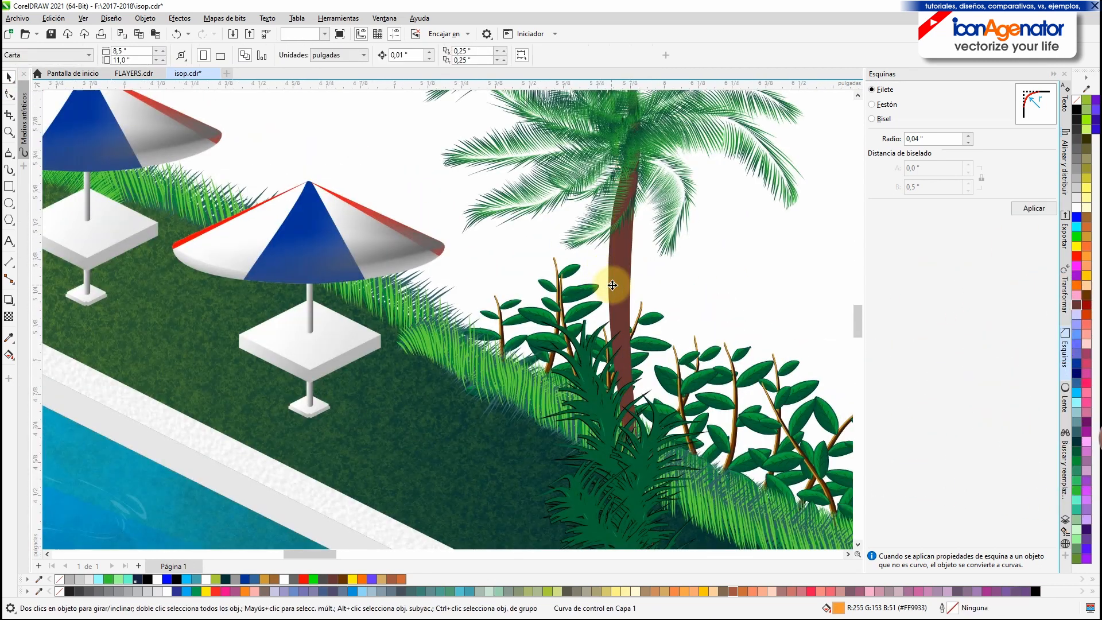
left_click(691, 277)
scroll(660, 276, "down", 4)
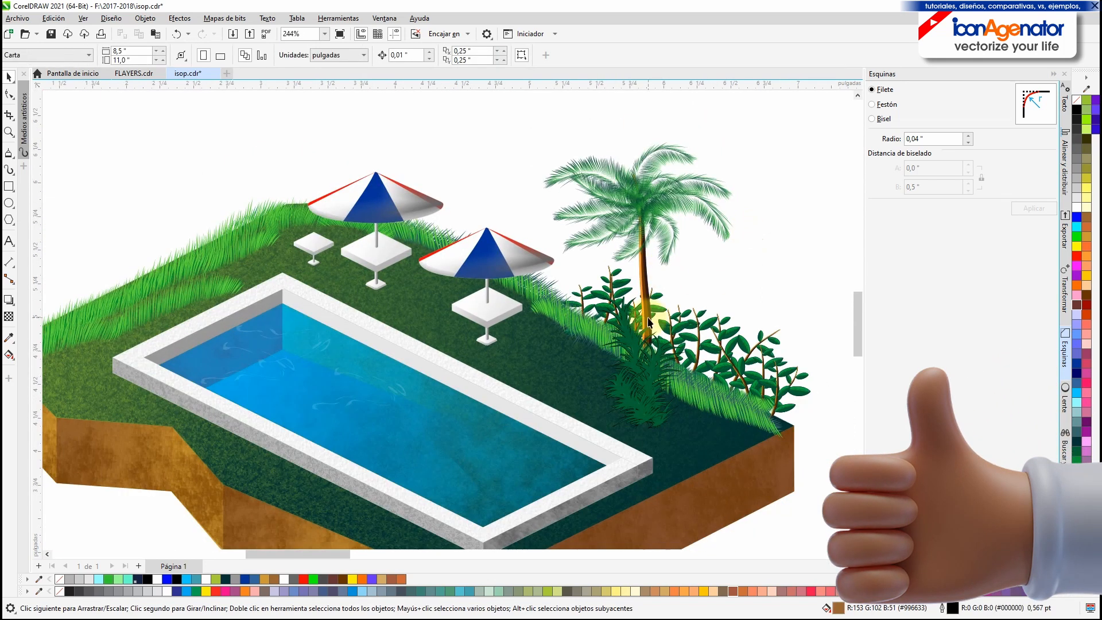
left_click(674, 324)
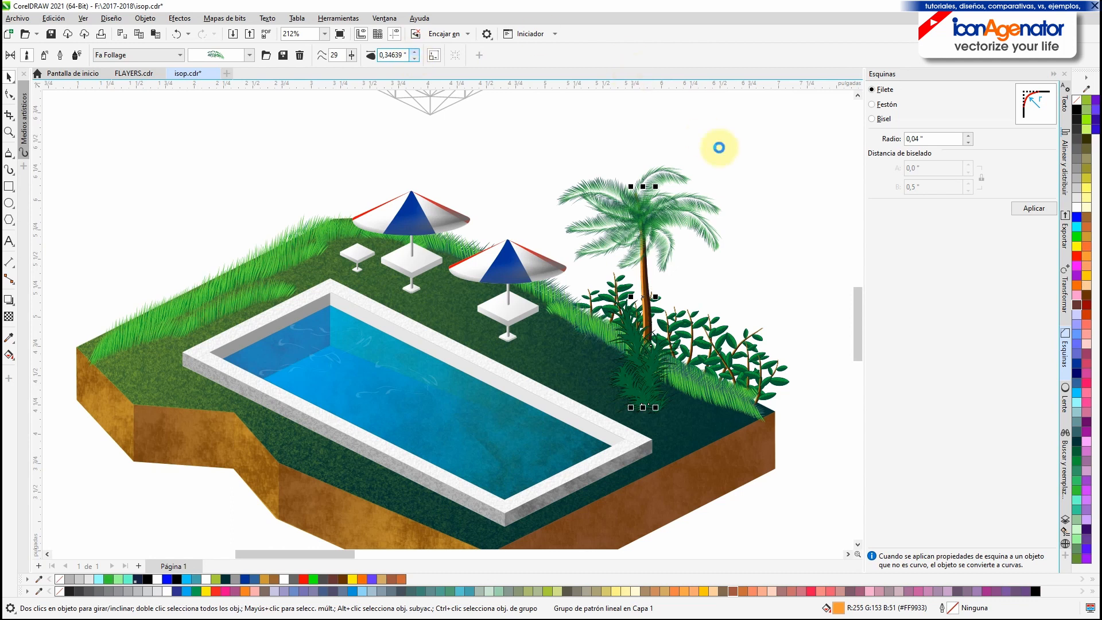
left_click(417, 56)
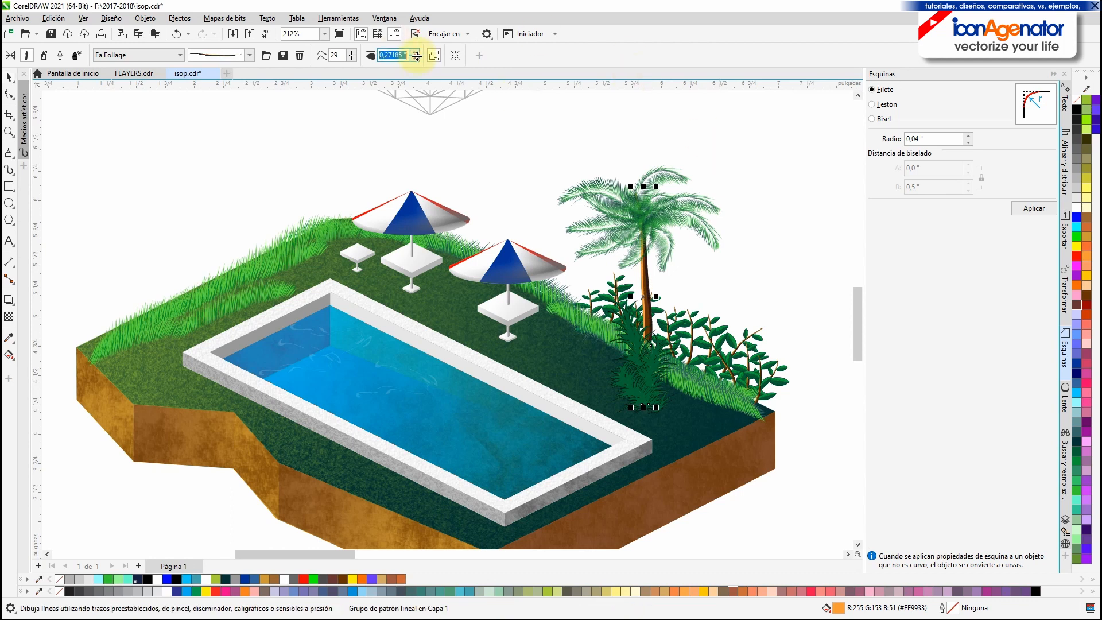
left_click(95, 159)
Choose the dark green tufted leaf stroke from the Fa Follage brushes and paint small sprigs on the lawn around the palm's base
scroll(634, 337, "up", 2)
left_click(293, 114)
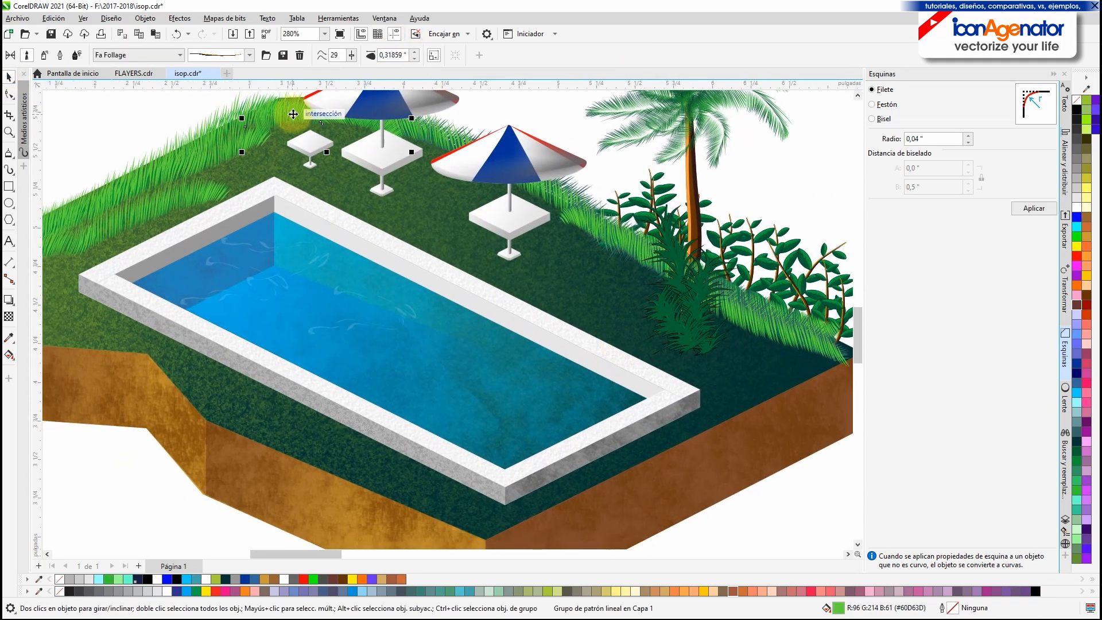
left_click(113, 121)
scroll(460, 256, "down", 1)
left_click_drag(466, 260, 502, 312)
scroll(501, 312, "up", 1)
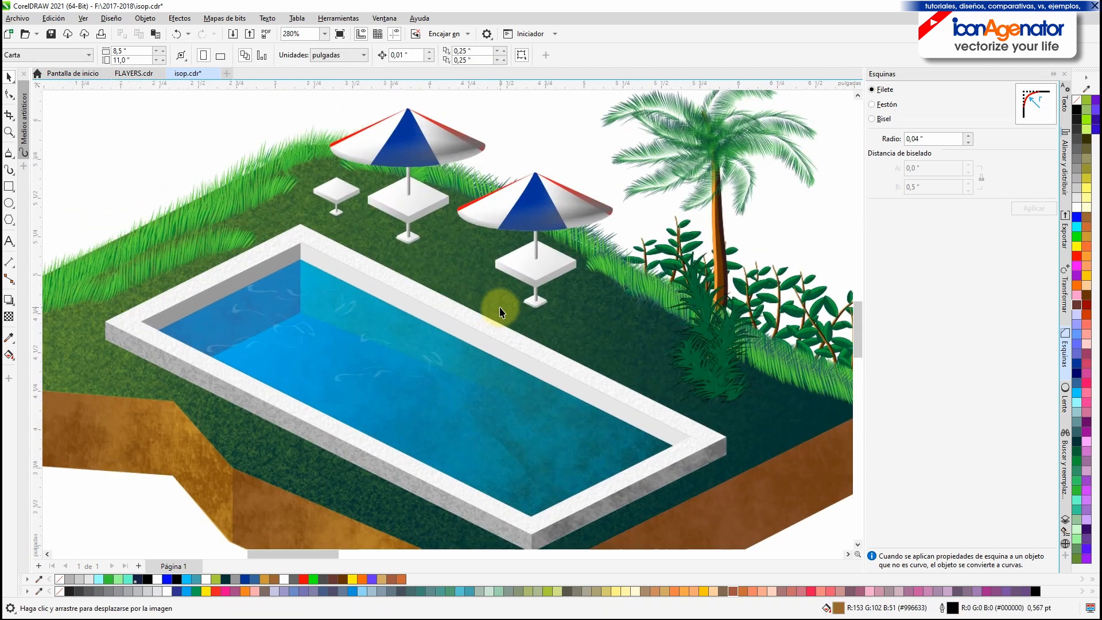
left_click(9, 170)
left_click(250, 55)
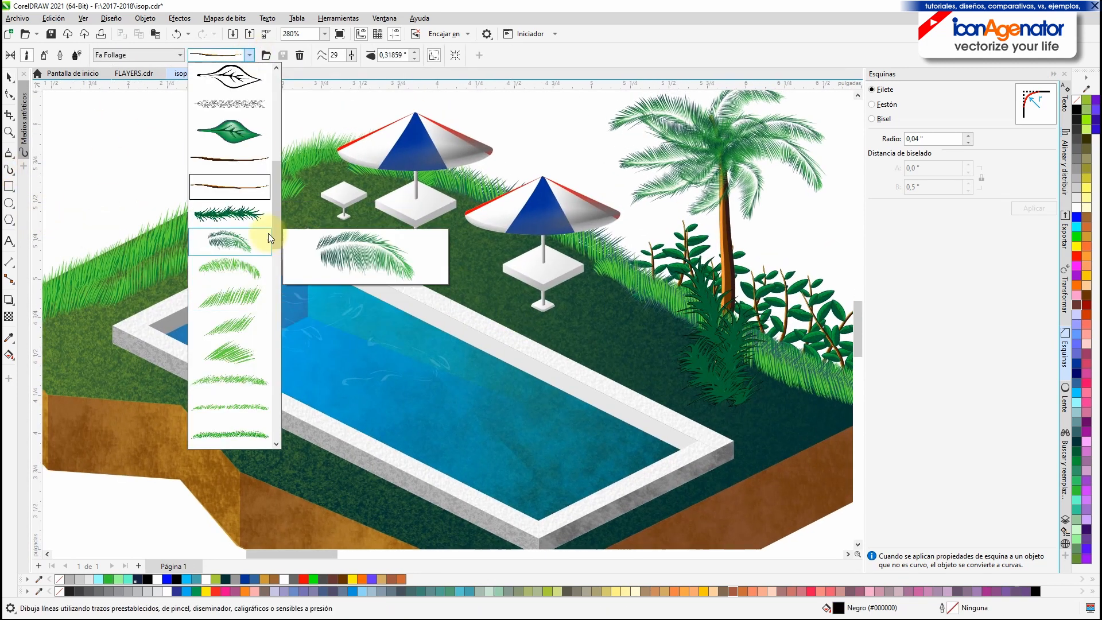
mouse_move(276, 235)
left_mouse_down()
mouse_move(291, 394)
mouse_move(293, 81)
left_mouse_up()
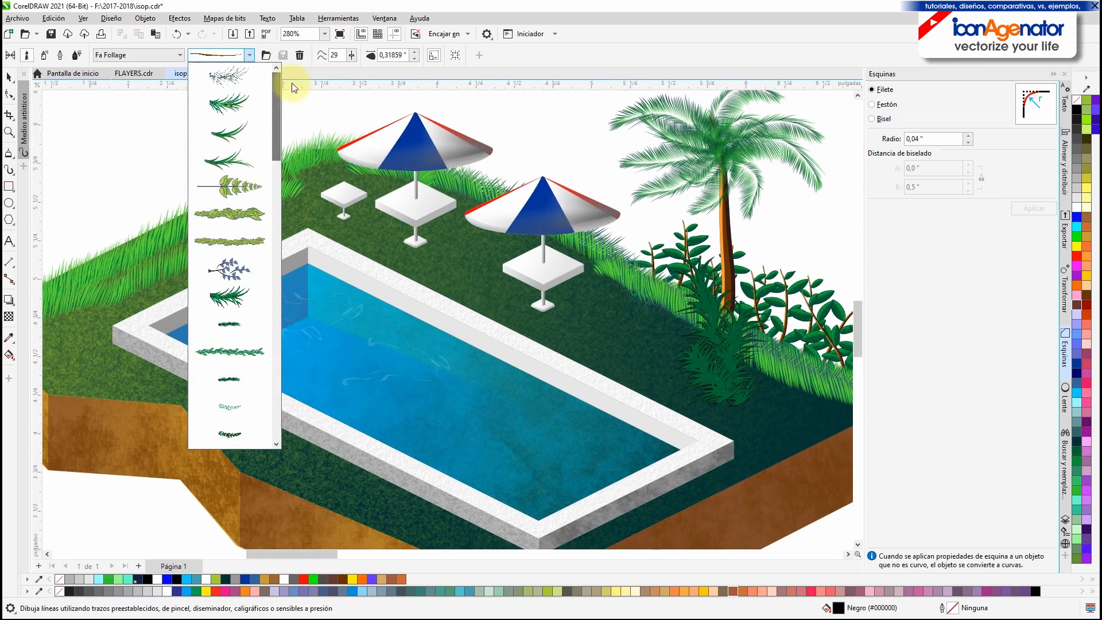
left_click(240, 109)
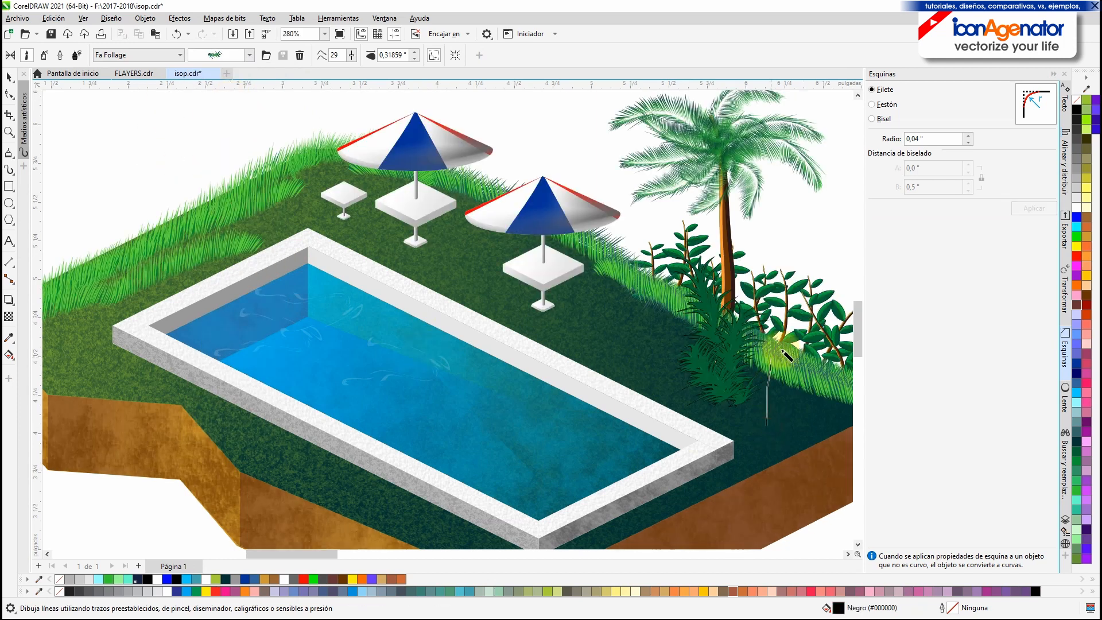
left_click_drag(783, 356, 801, 426)
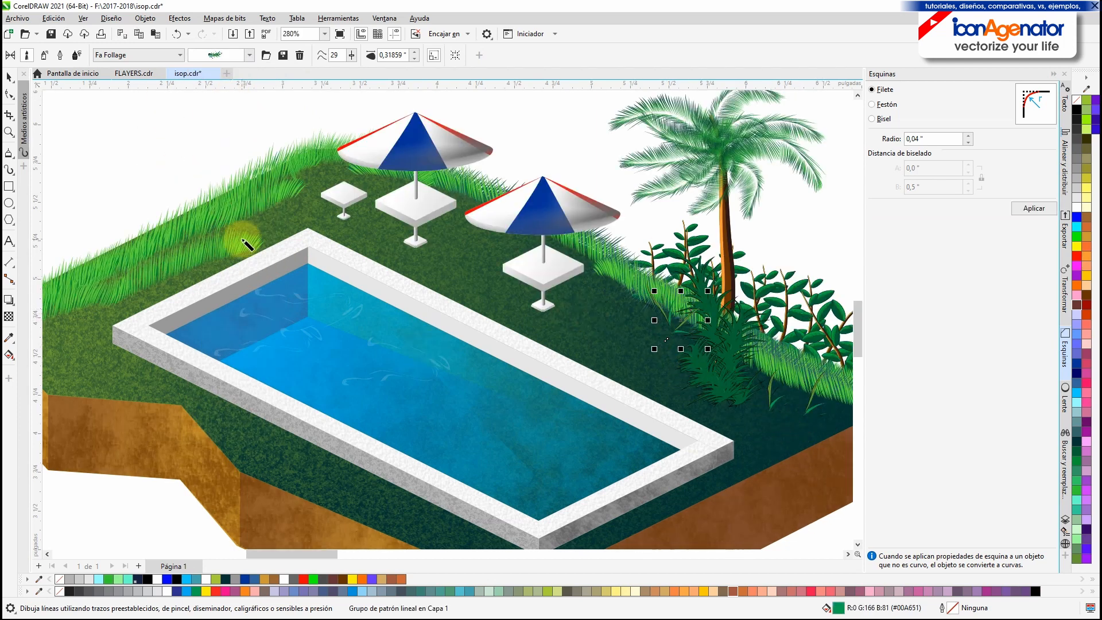
Apply a green outline to the leaf stroke and paint a bushy green plant in the grass beside the small table
right_click(1078, 445)
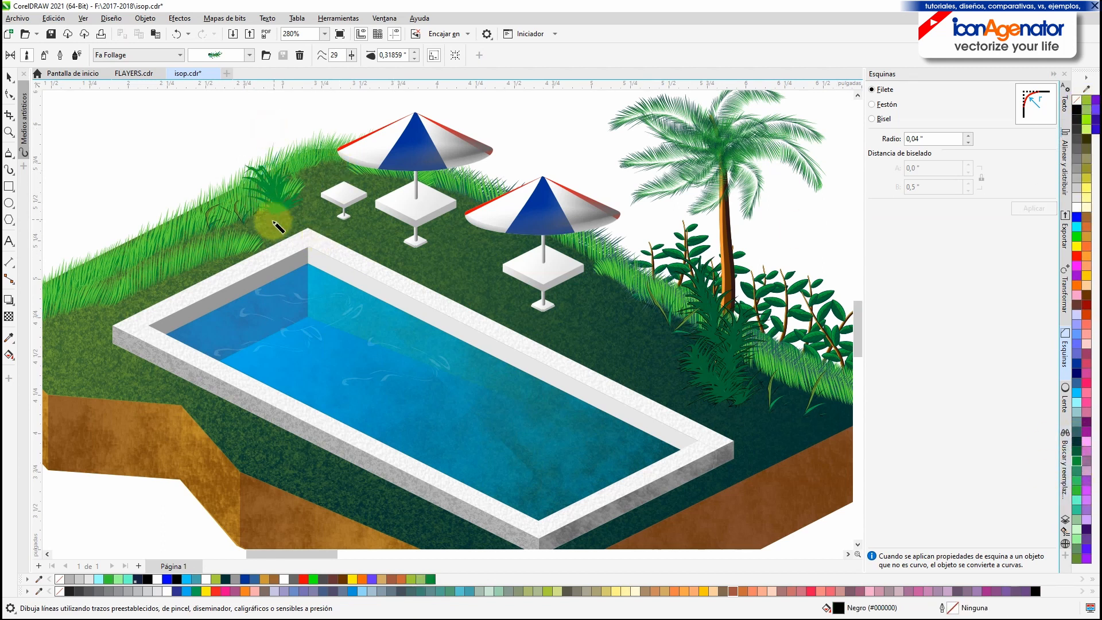
left_click_drag(280, 221, 272, 206)
key("Escape")
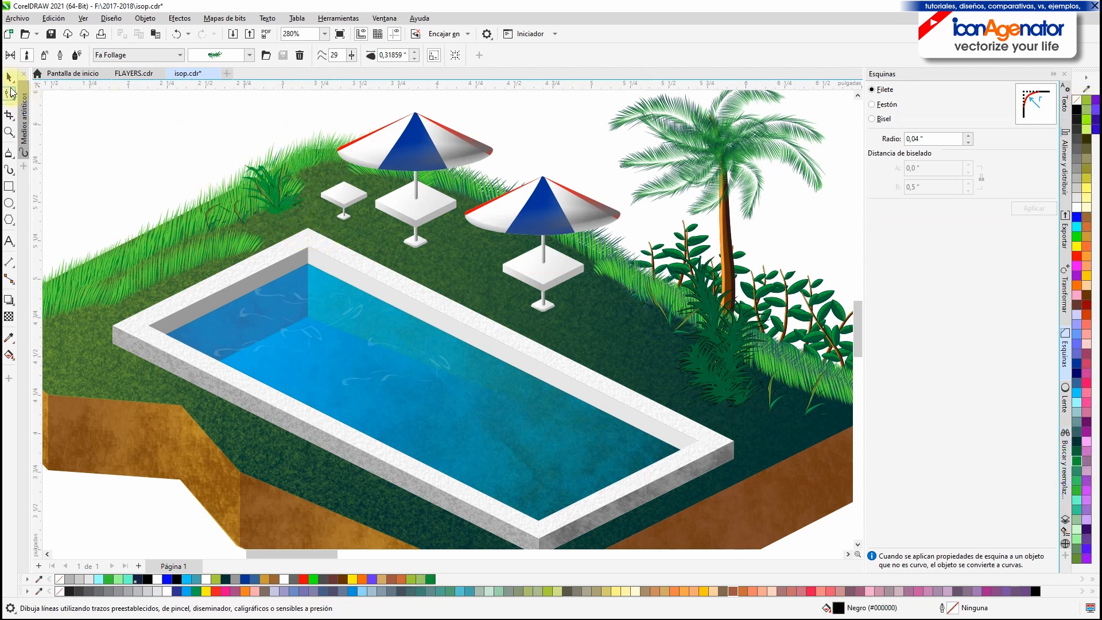
left_click(181, 55)
left_click(181, 55)
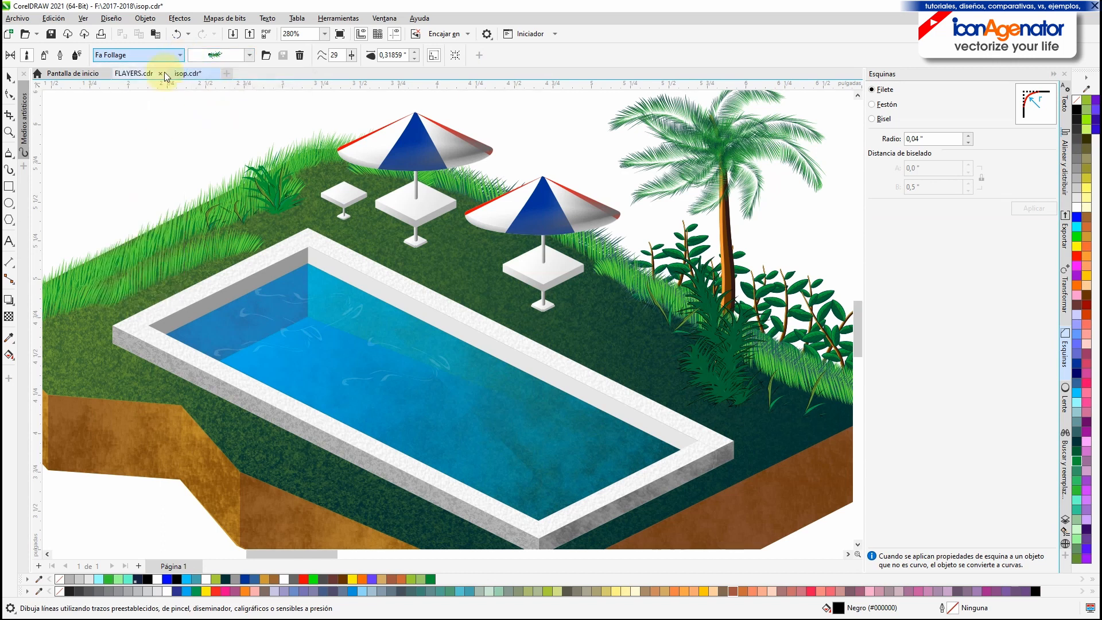
left_click(180, 55)
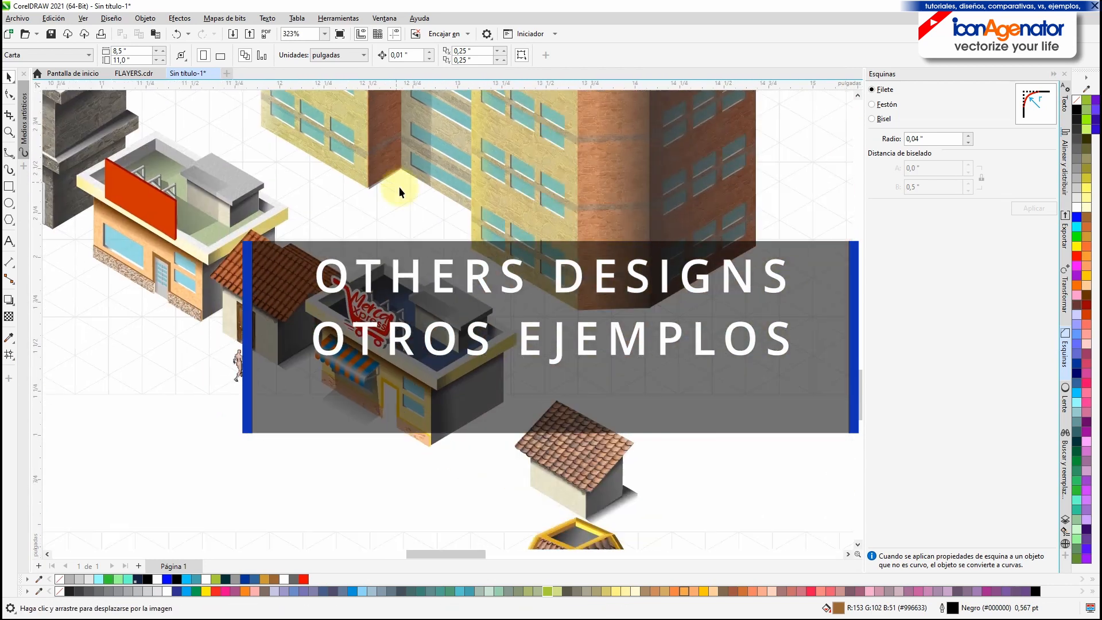
Select the upper side wall of the two-storey stone house among the example buildings and ungroup it
scroll(399, 188, "down", 2)
left_click_drag(399, 188, 535, 408)
scroll(236, 377, "up", 5)
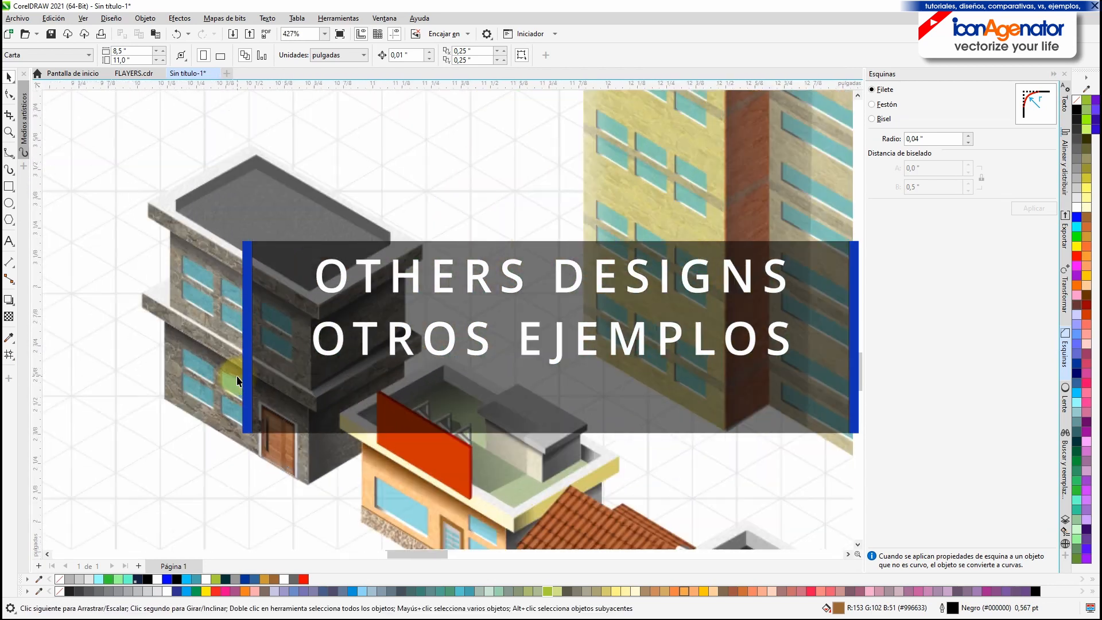
scroll(237, 378, "down", 2)
scroll(388, 295, "up", 3)
left_click(396, 293)
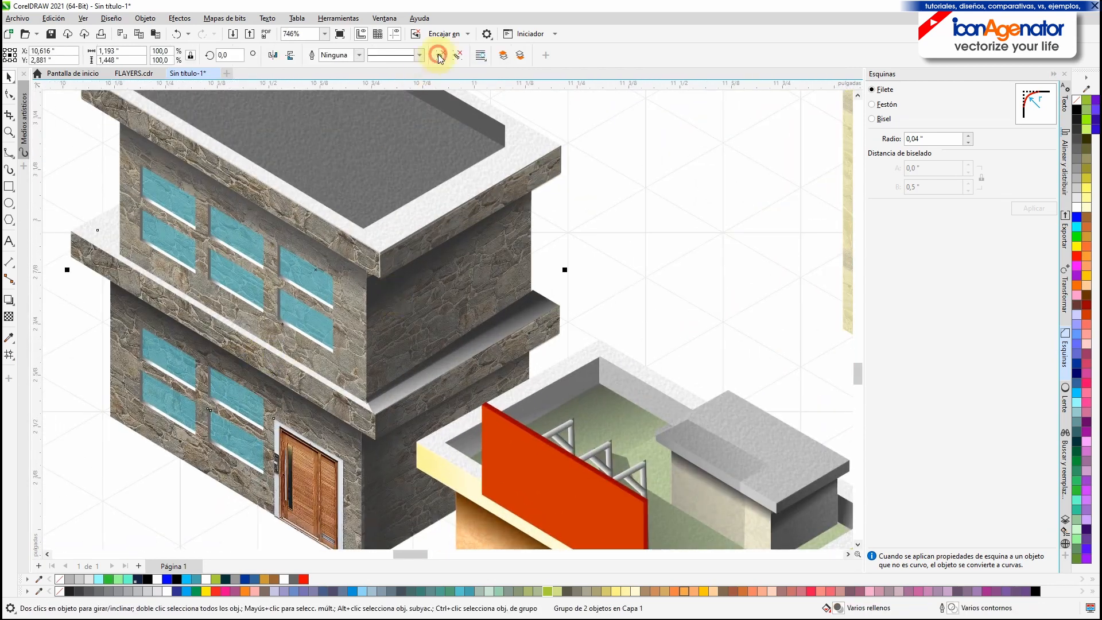
left_click(442, 56)
left_click(652, 152)
Pull the grey shadow lens, the dark gradient shade and the stone texture panel off the house's upper side wall
left_click_drag(429, 272, 623, 234)
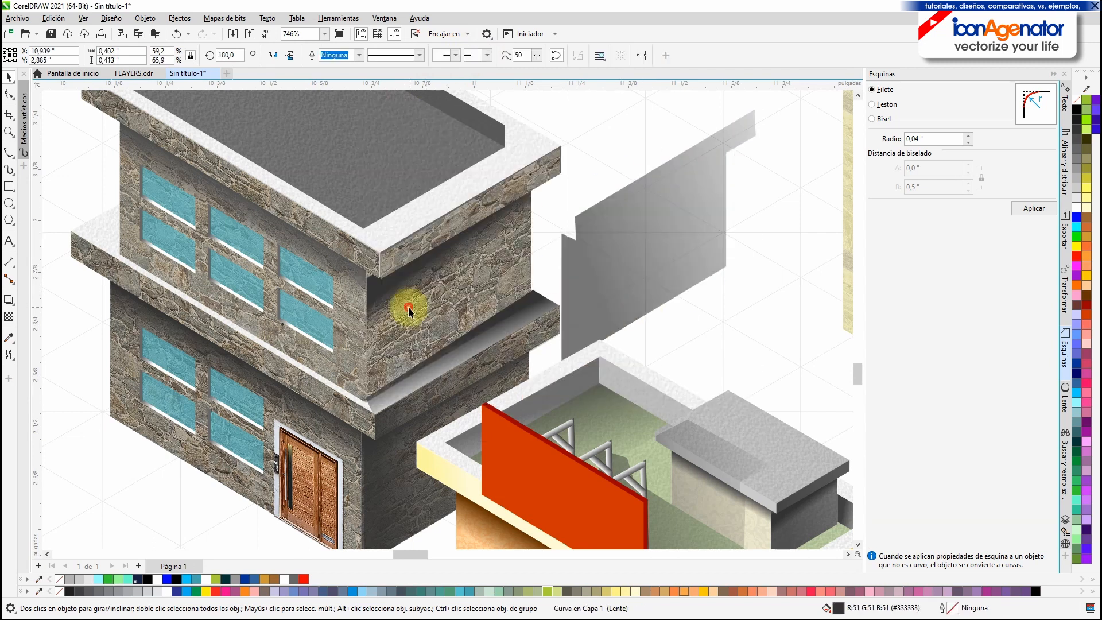
left_click_drag(409, 308, 614, 172)
left_click(455, 278)
left_click_drag(455, 278, 693, 241)
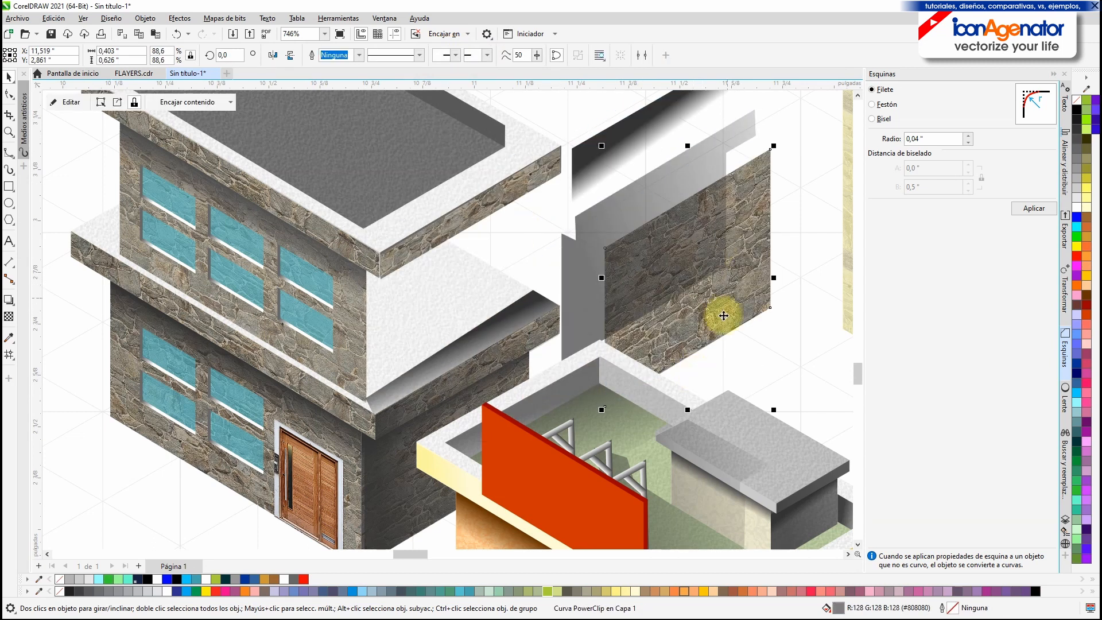
Undo the moves of the shadow, gradient and stone layers so the house wall is reassembled
left_click(176, 35)
left_click(177, 34)
left_click(176, 34)
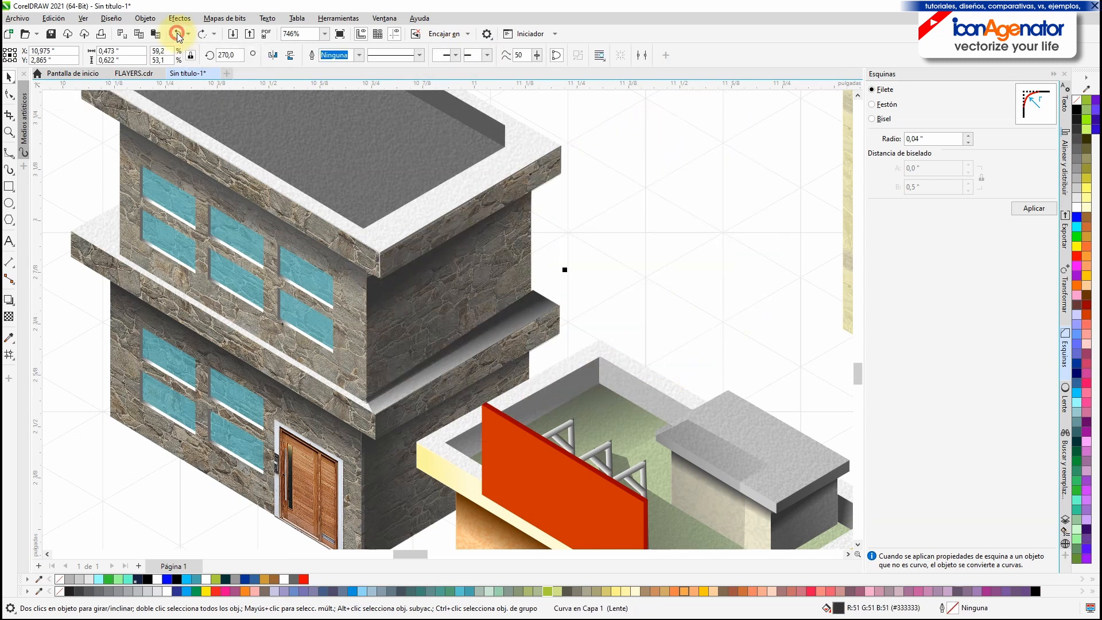
Undo the last stone house change, and open and close the PowerClip contents of the small house's tiled roof
left_click(177, 34)
scroll(707, 494, "down", 1)
left_click_drag(707, 495, 608, 416)
left_click(423, 260, "ctrl")
left_click(70, 103)
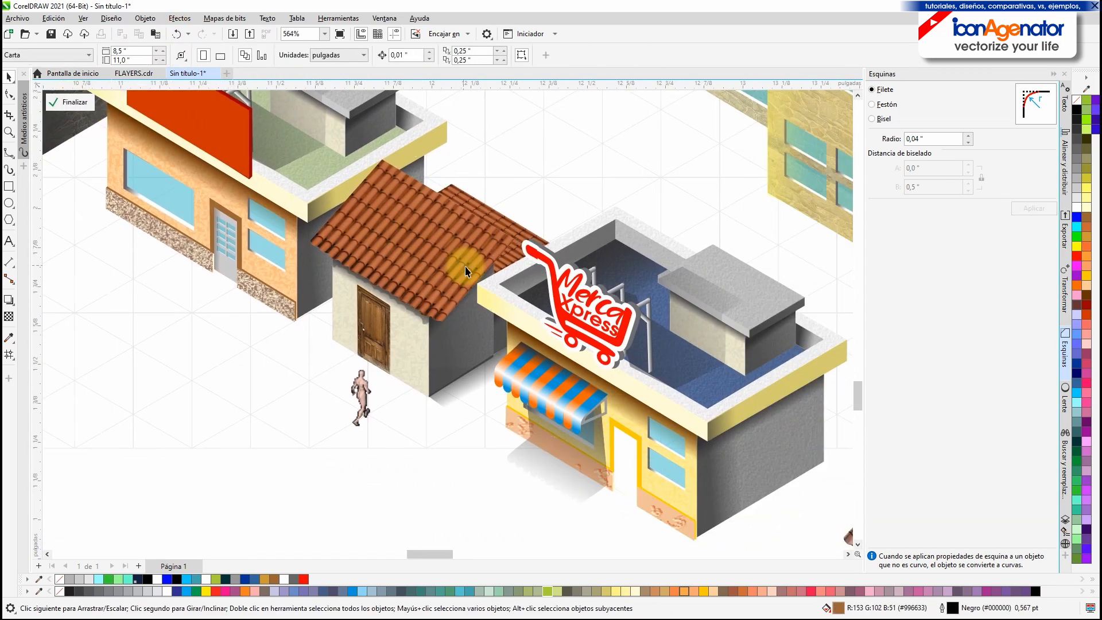
left_click(74, 108)
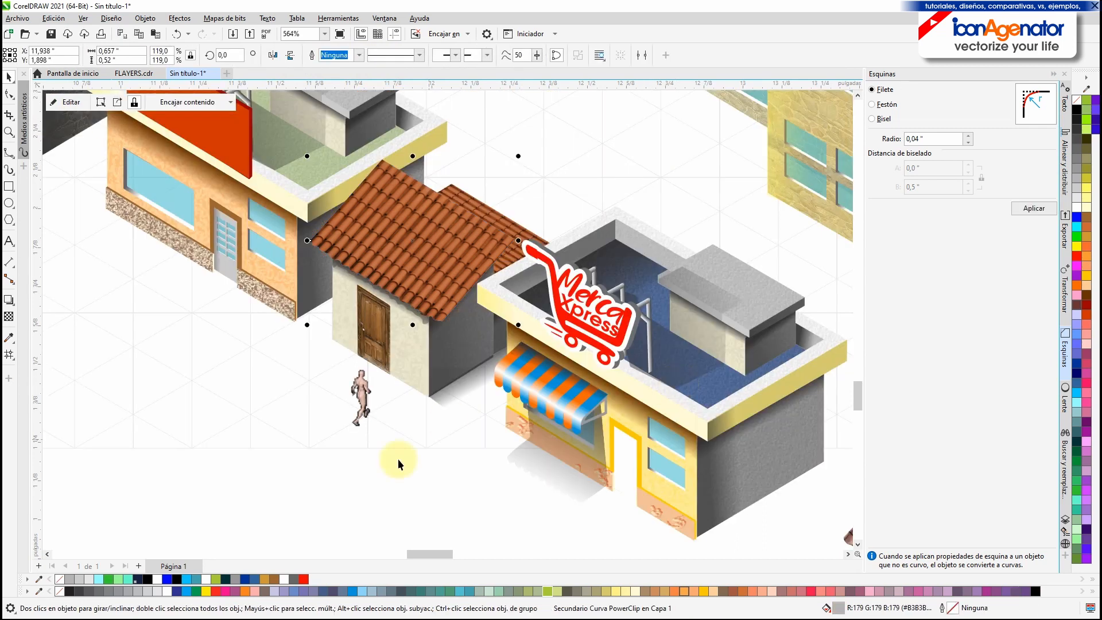
left_click(398, 459)
Examine the shop example and the brick mansion scene with its pool, garden and stone tower
left_click_drag(667, 445, 544, 319)
left_click_drag(674, 420, 404, 482)
scroll(595, 263, "down", 1)
left_click_drag(595, 263, 683, 381)
scroll(684, 379, "down", 1)
left_click_drag(685, 316, 603, 442)
scroll(706, 315, "down", 1)
scroll(592, 479, "down", 1)
left_click_drag(580, 516, 727, 213)
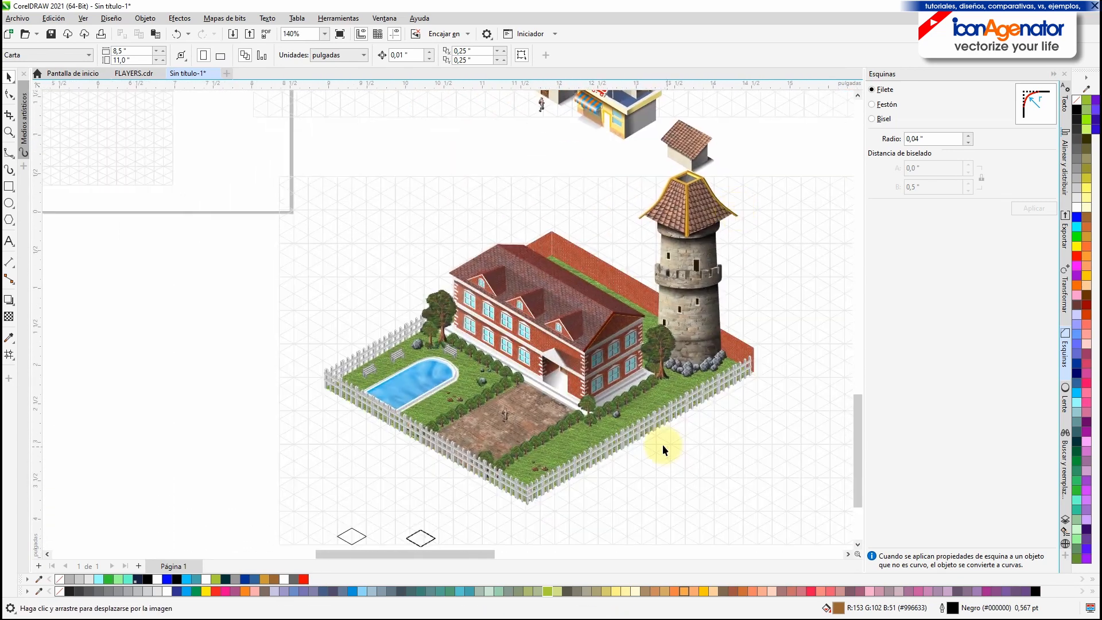
scroll(662, 444, "up", 4)
left_click_drag(493, 304, 712, 434)
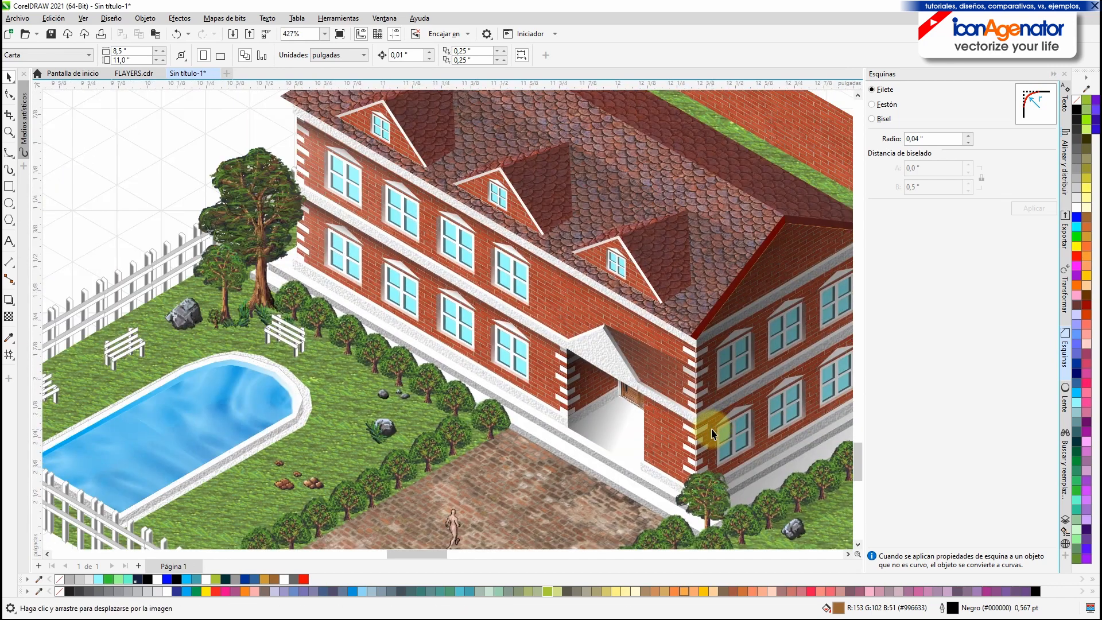
Ungroup the mansion scene and pull the blue water, highlight and border layers off the pool
left_click(168, 443)
left_click(455, 58)
left_click(519, 461)
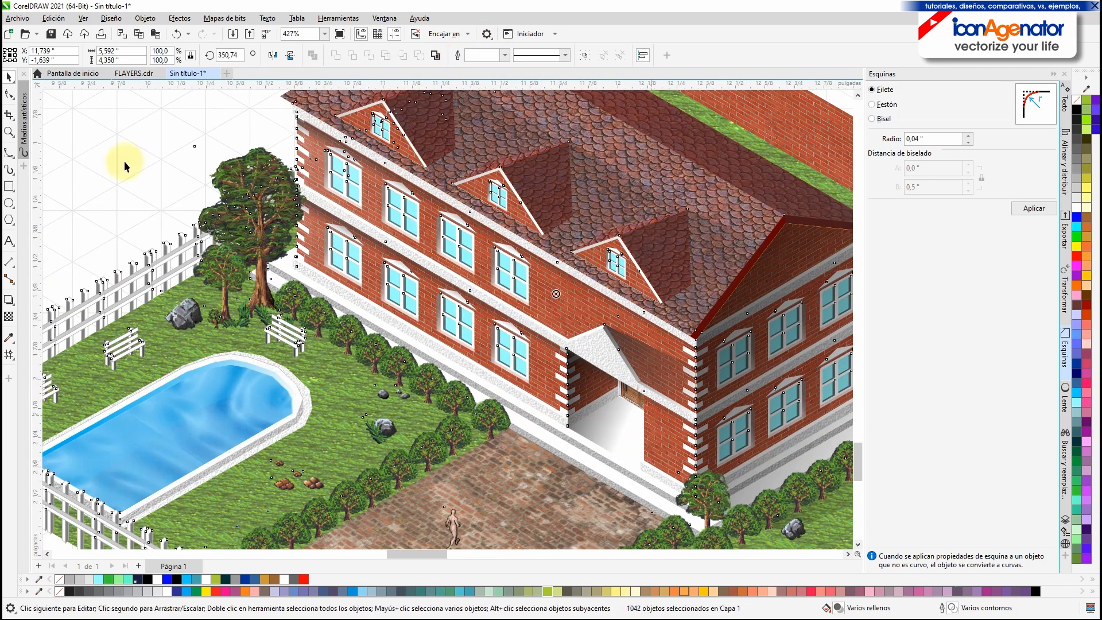
left_click(257, 228)
left_click_drag(174, 434, 114, 191)
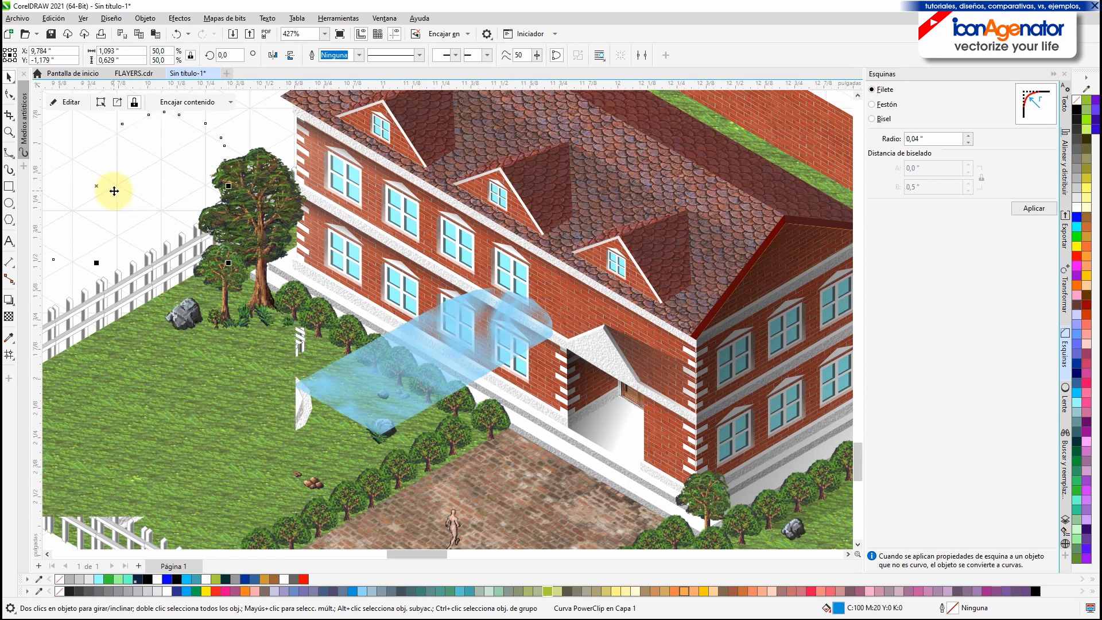
left_click_drag(221, 430, 163, 312)
left_click_drag(218, 426, 247, 352)
Undo the moves of the pool layers to reassemble the pool in the garden
key("ctrl+z")
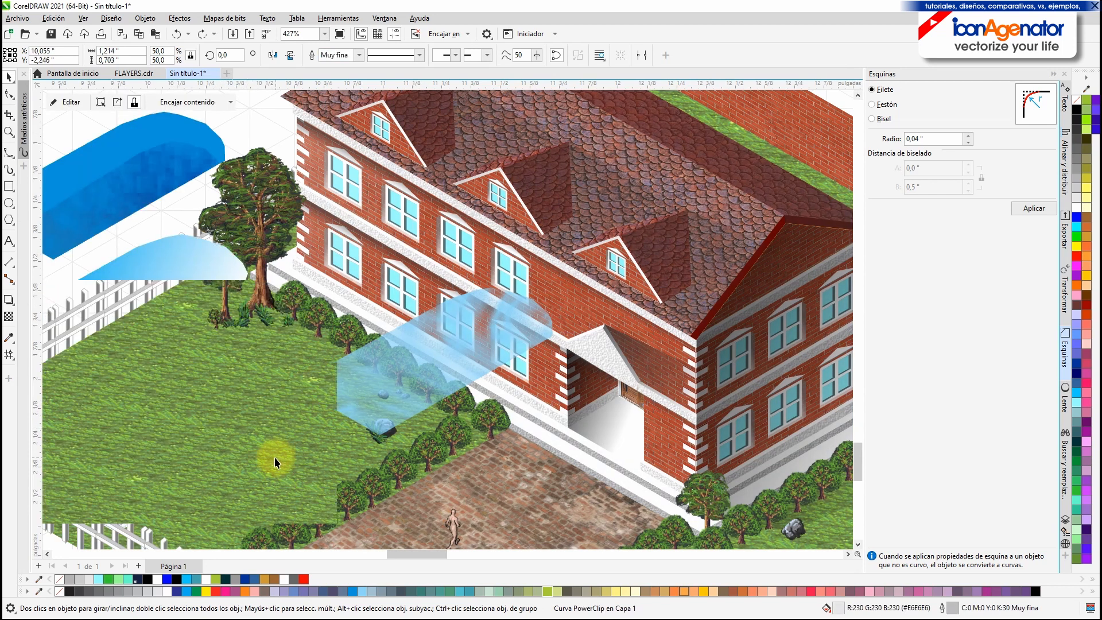
key("ctrl+z")
key("ctrl+z")
key("ctrl+z")
Pull the grey shadow shape and the white frame off the mansion's ground-floor window nearest the porch
left_click(130, 348)
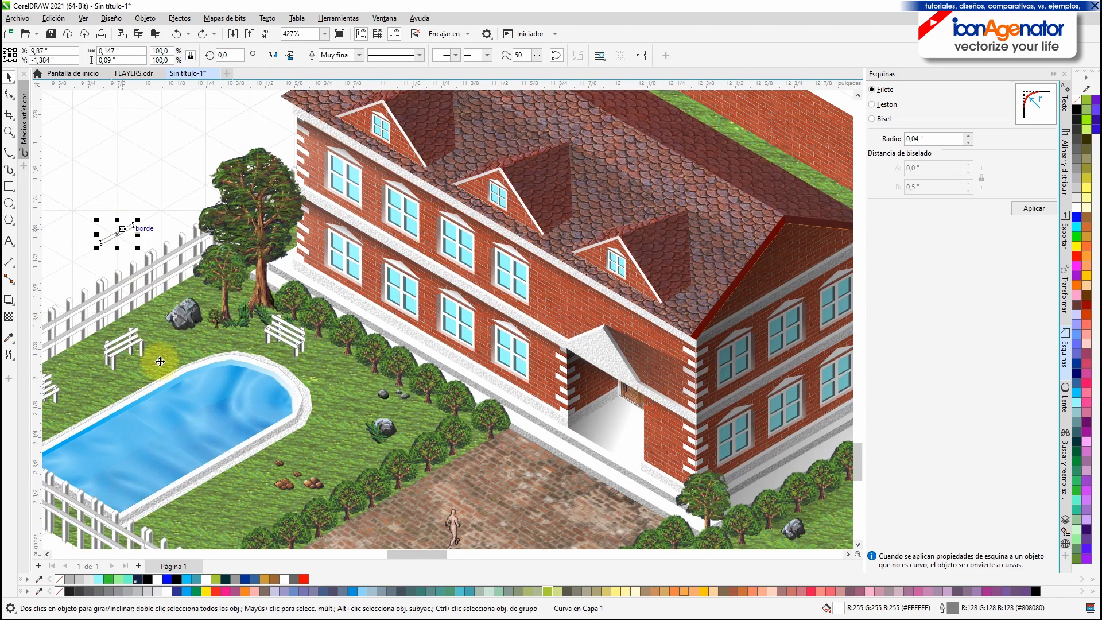
left_click(519, 353)
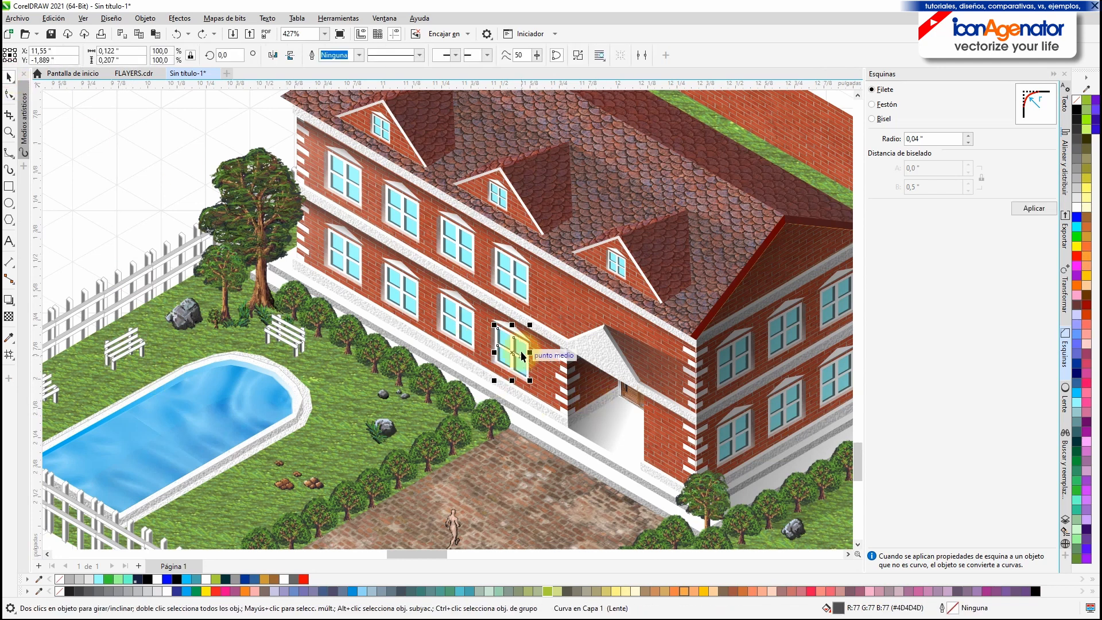
mouse_move(514, 355)
left_mouse_down()
mouse_move(566, 313)
mouse_move(514, 352)
left_mouse_up()
scroll(520, 371, "up", 5)
mouse_move(466, 214)
left_mouse_down()
mouse_move(670, 256)
mouse_move(501, 212)
mouse_move(459, 172)
mouse_move(297, 413)
left_mouse_up()
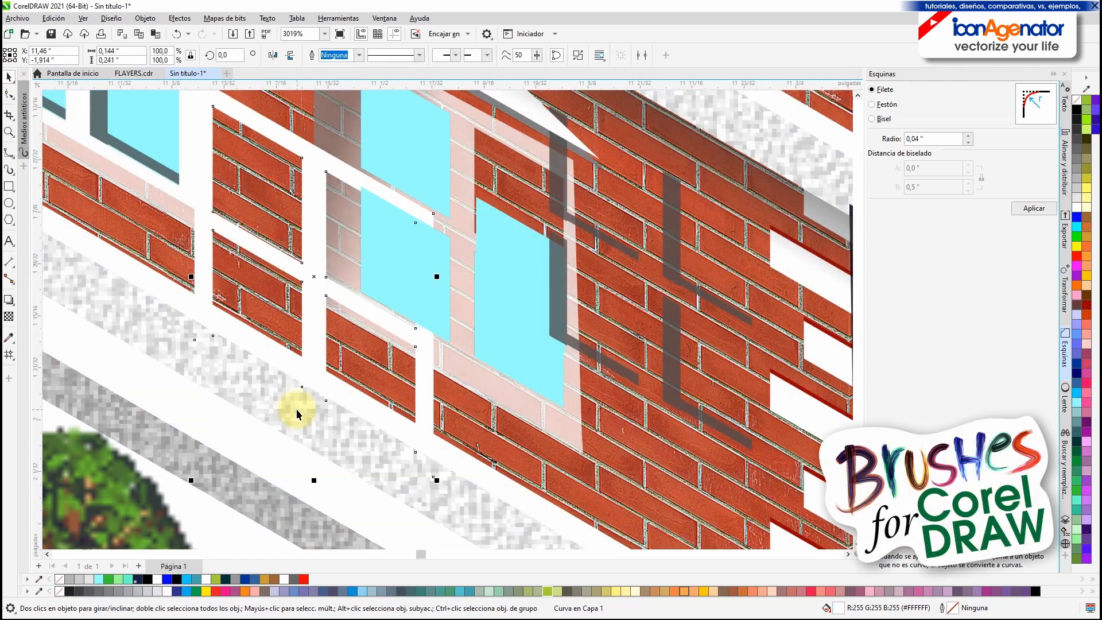
Undo the window layer moves and pull the brick texture bitmap off the front wall beside the porch
key("ctrl+z")
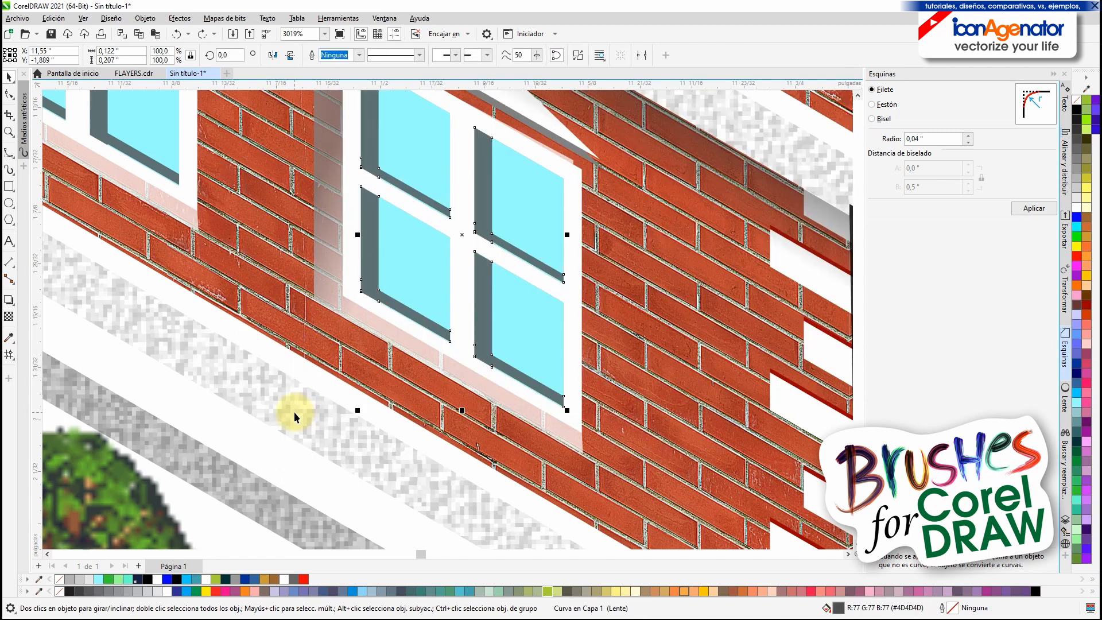
left_click(451, 378)
scroll(450, 378, "down", 1)
left_click(557, 406)
left_click_drag(653, 322, 511, 333)
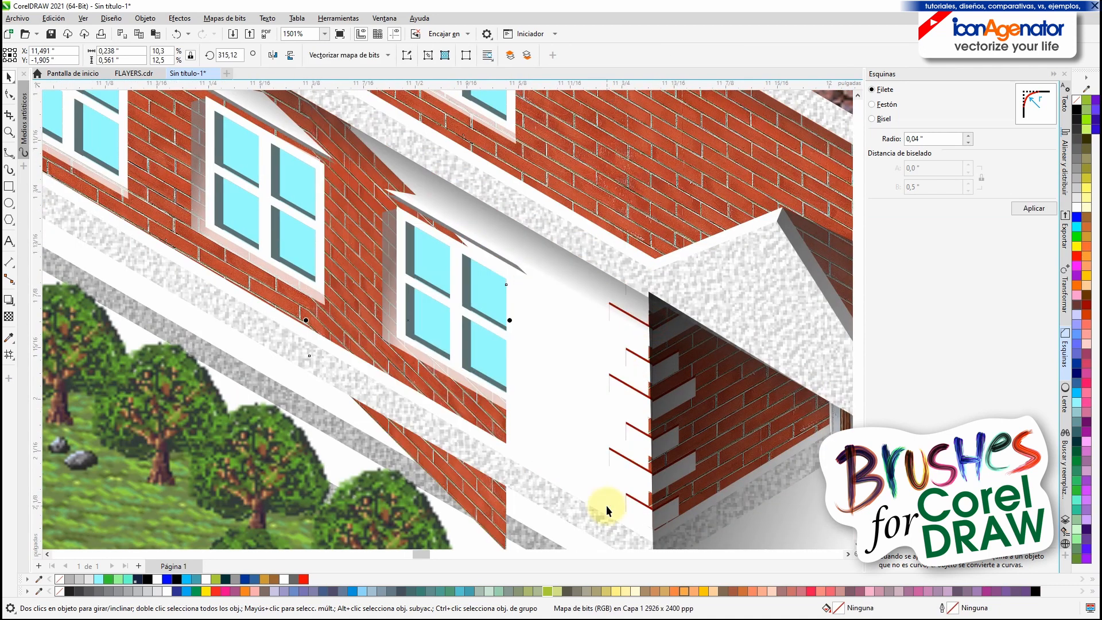
Undo the brick texture move and the ungrouping of the mansion scene
key("ctrl+z")
left_click(671, 326)
left_click(629, 205)
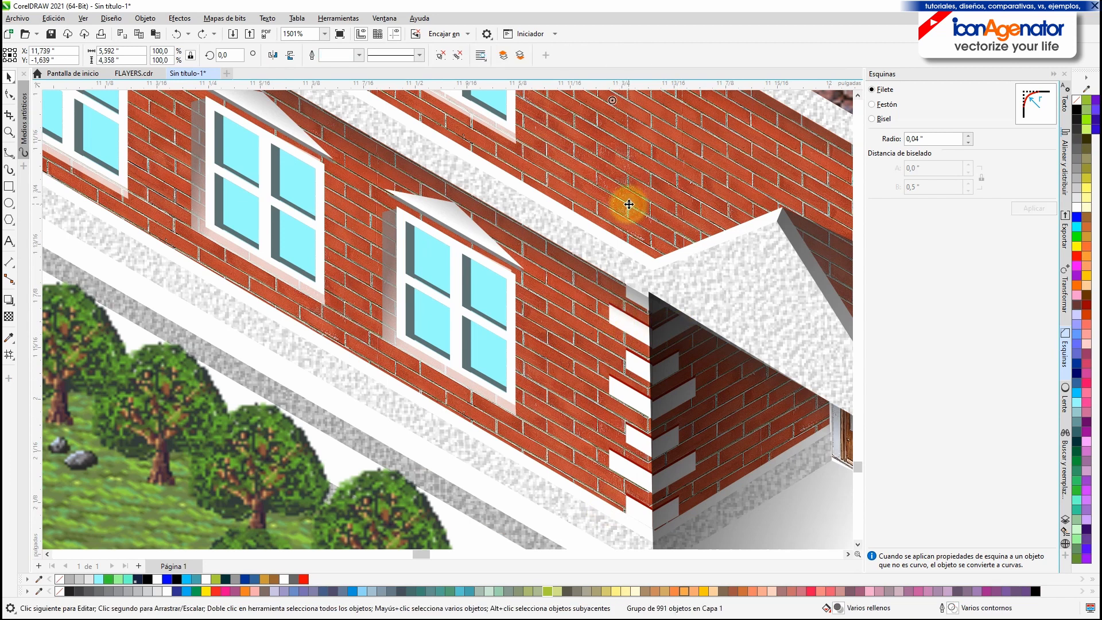
Select the dark shadow shape beside the porch roof within the mansion group and inspect its PowerClip contents
left_click(629, 315, "ctrl")
scroll(676, 376, "down", 2)
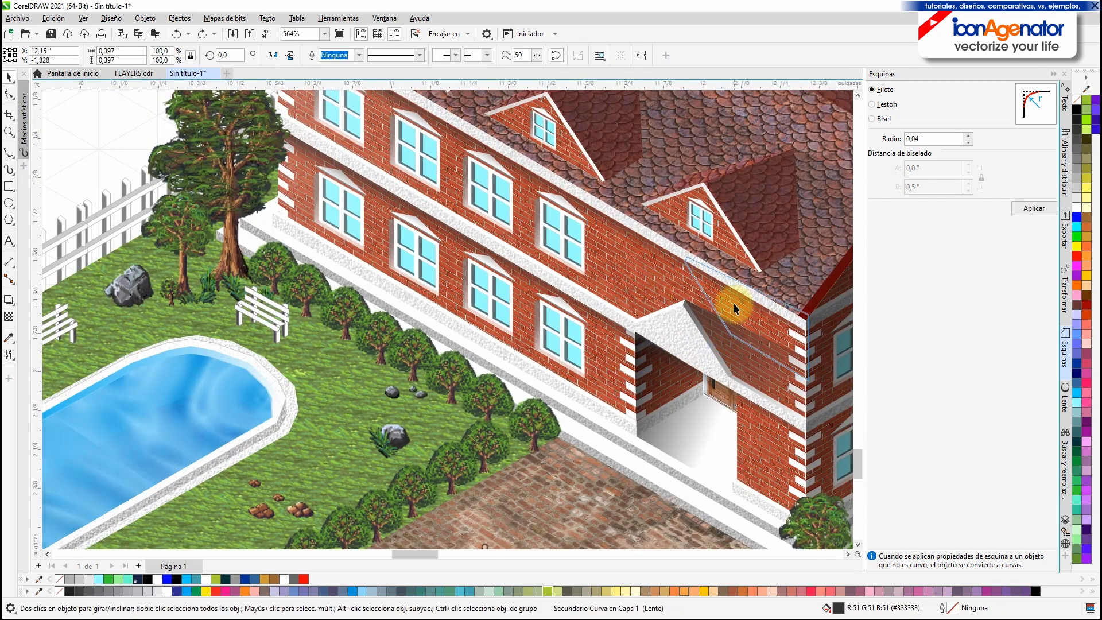
left_click(660, 315, "ctrl")
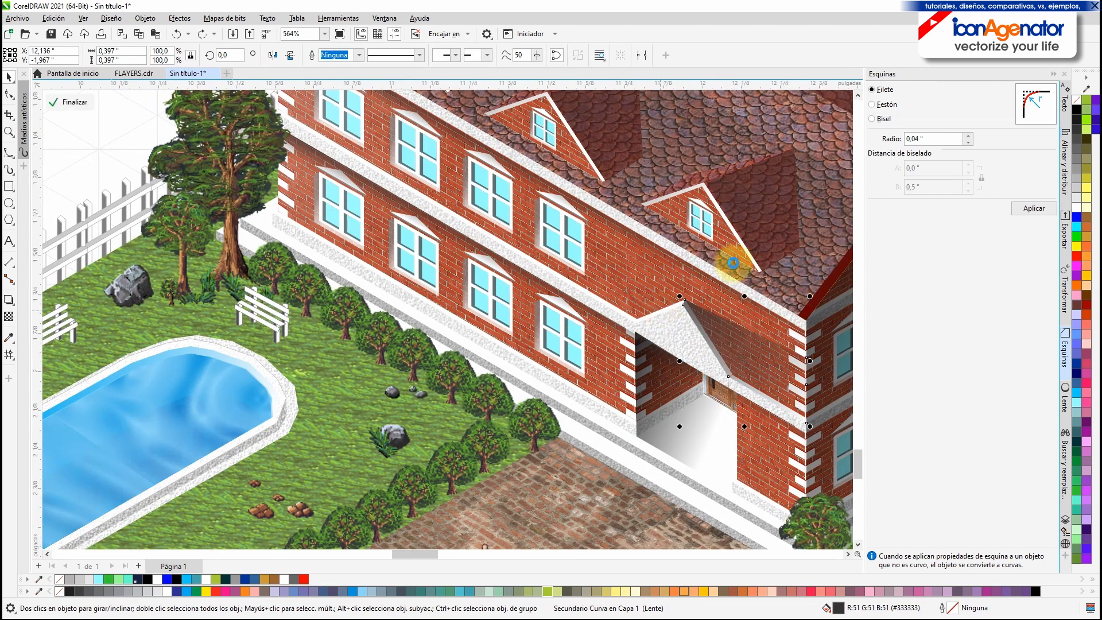
left_click(732, 196)
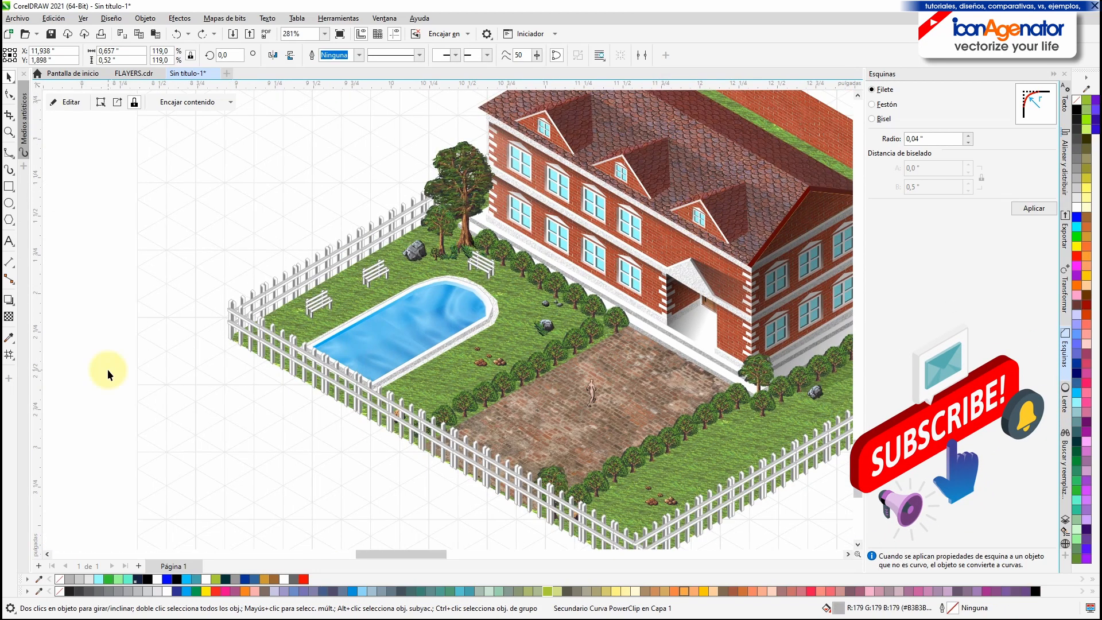
Examine the mansion's garden, the brick-paved yard and the shading of the white picket fence up close
left_click_drag(634, 407, 470, 441)
scroll(534, 398, "down", 1)
scroll(533, 398, "up", 1)
left_click_drag(625, 502, 560, 347)
scroll(570, 381, "up", 8)
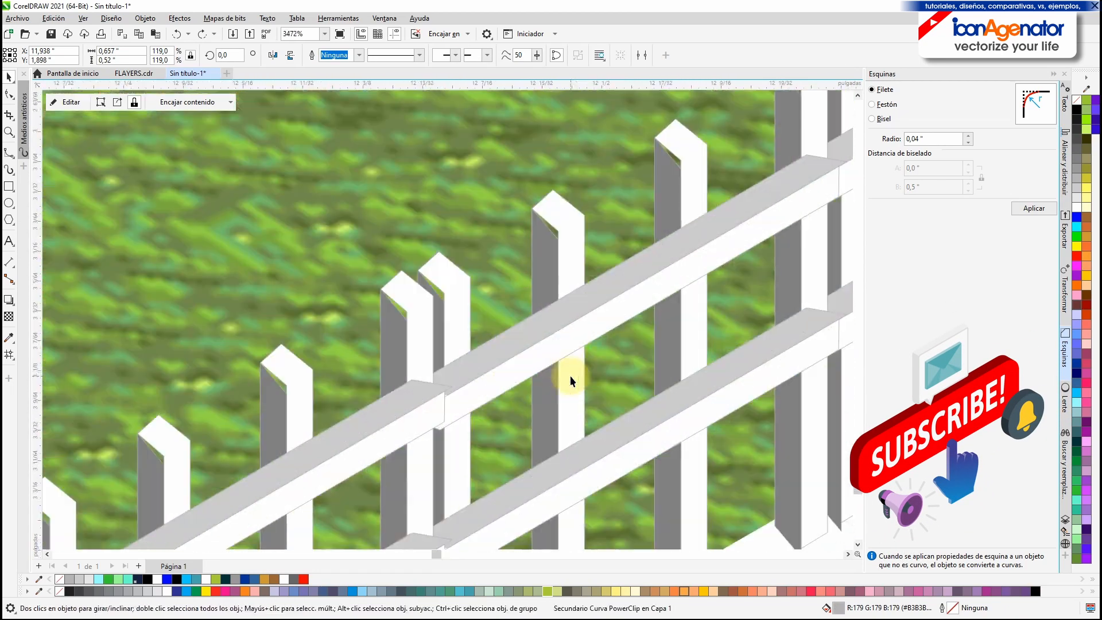
scroll(519, 359, "down", 6)
left_click_drag(317, 411, 400, 511)
left_click(372, 261)
scroll(431, 266, "down", 1)
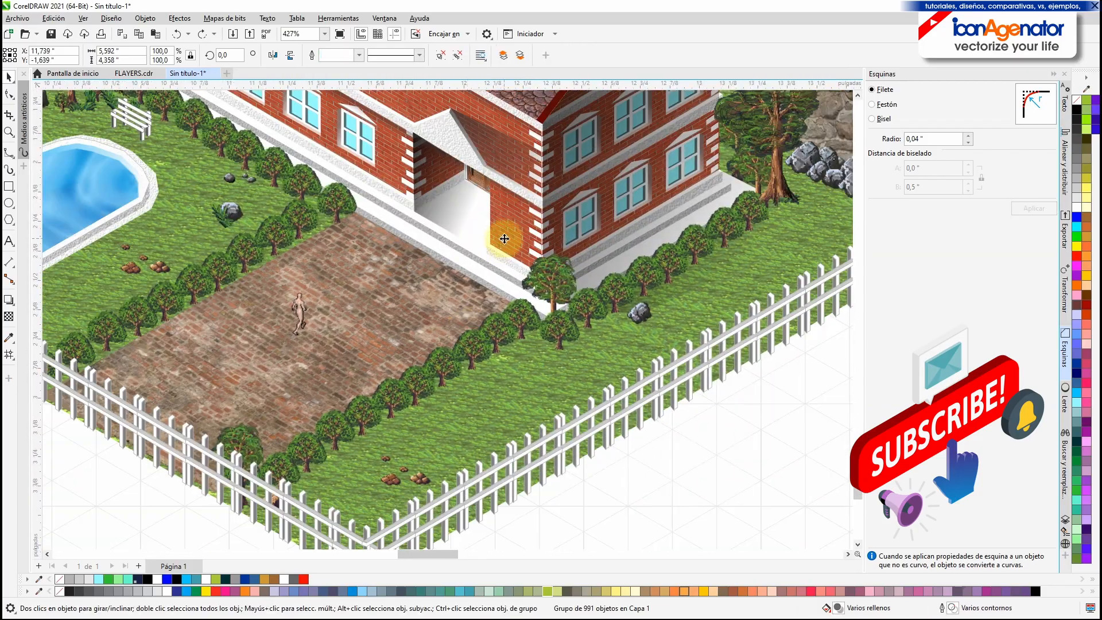
Examine the mansion's tiled roof, dormers and rear brick wall, and view the whole property
left_click_drag(506, 239, 501, 494)
scroll(487, 175, "up", 5)
scroll(446, 357, "down", 5)
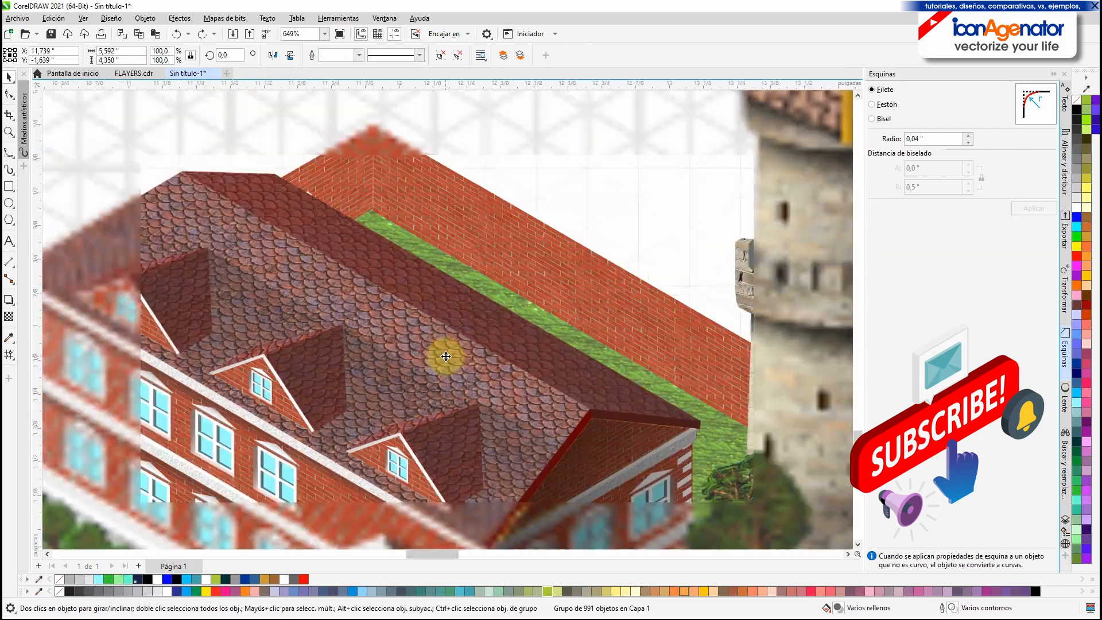
left_click_drag(442, 370, 519, 295)
scroll(520, 294, "down", 1)
left_click_drag(643, 473, 547, 236)
scroll(547, 235, "down", 1)
scroll(547, 235, "down", 1)
left_click_drag(436, 236, 518, 288)
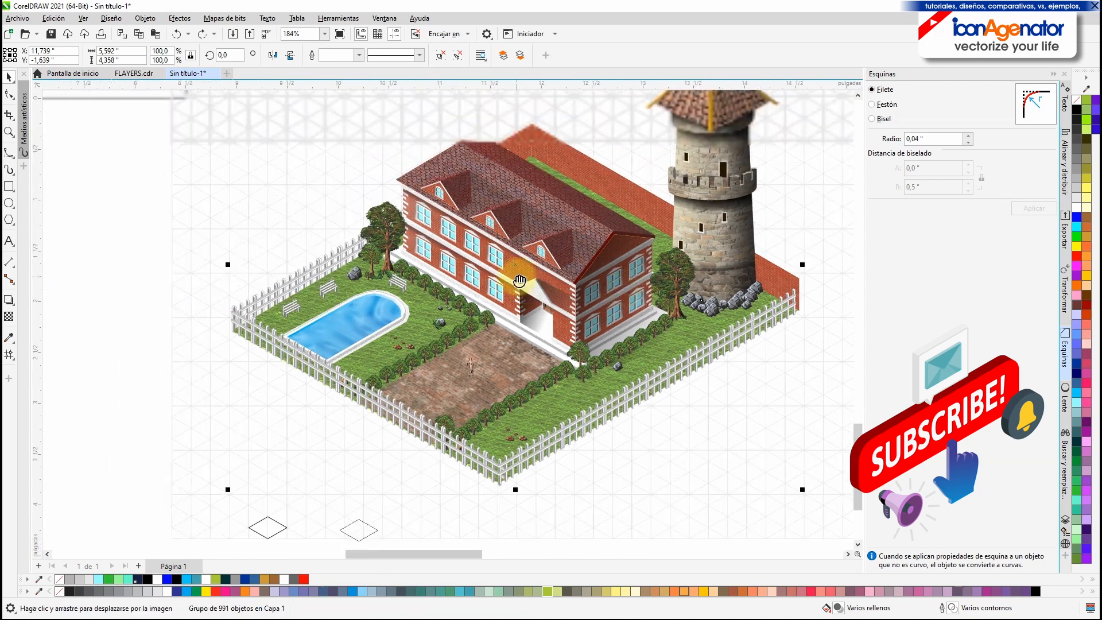
Examine the floating castle example, including its towers, outer walls, tiled roofs and courtyard buildings
scroll(521, 284, "down", 2)
left_click(672, 148)
scroll(639, 147, "down", 1)
left_click_drag(640, 148, 312, 352)
left_click_drag(678, 189, 347, 365)
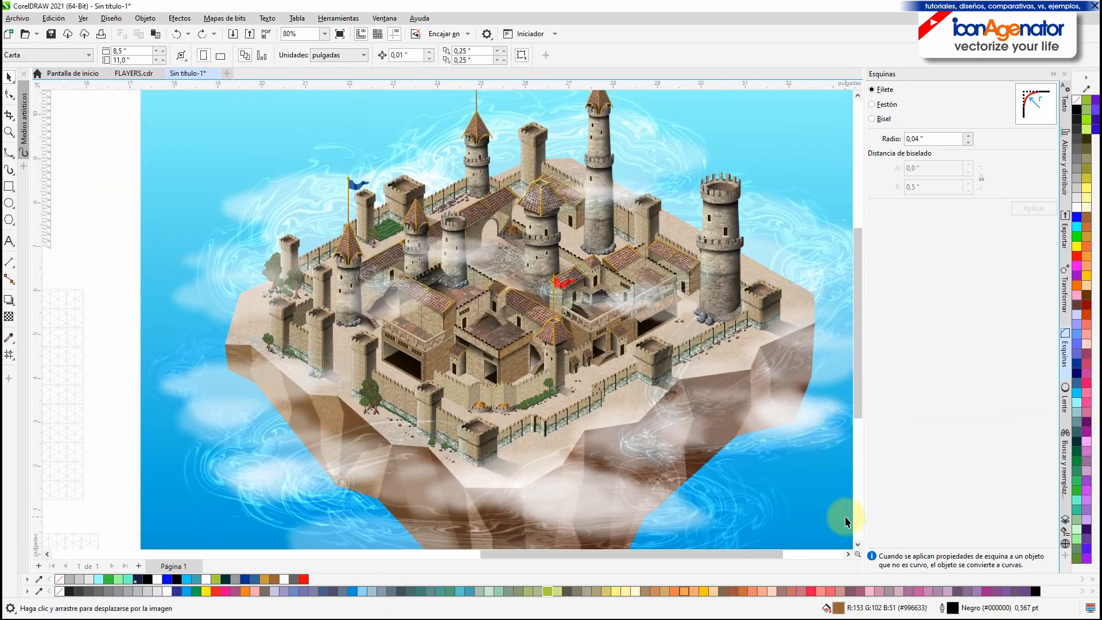
scroll(576, 421, "up", 2)
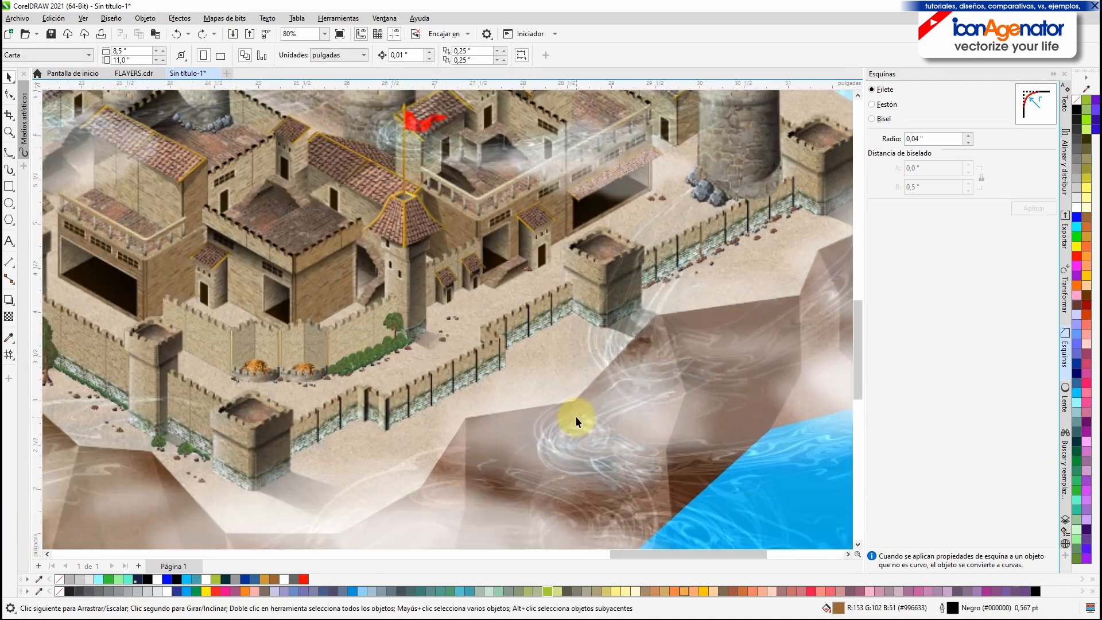
scroll(576, 417, "up", 1)
left_click_drag(249, 224, 456, 318)
left_click_drag(188, 256, 330, 432)
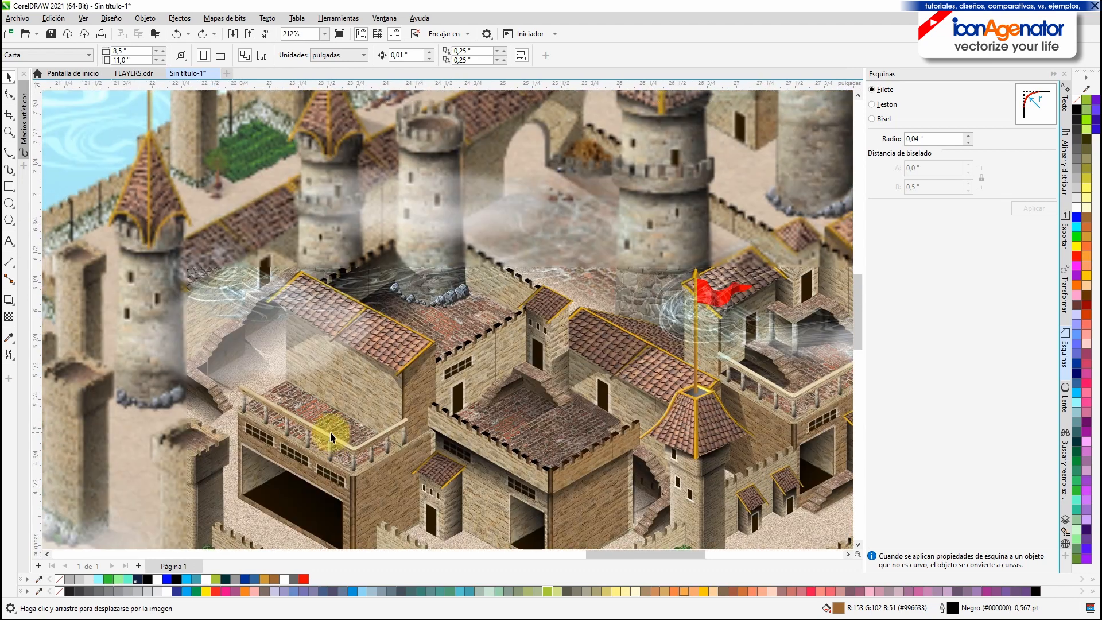
left_click_drag(614, 495, 449, 301)
Select the castle artwork and inspect its front tower and red flag up close before viewing the whole island
left_click(546, 307)
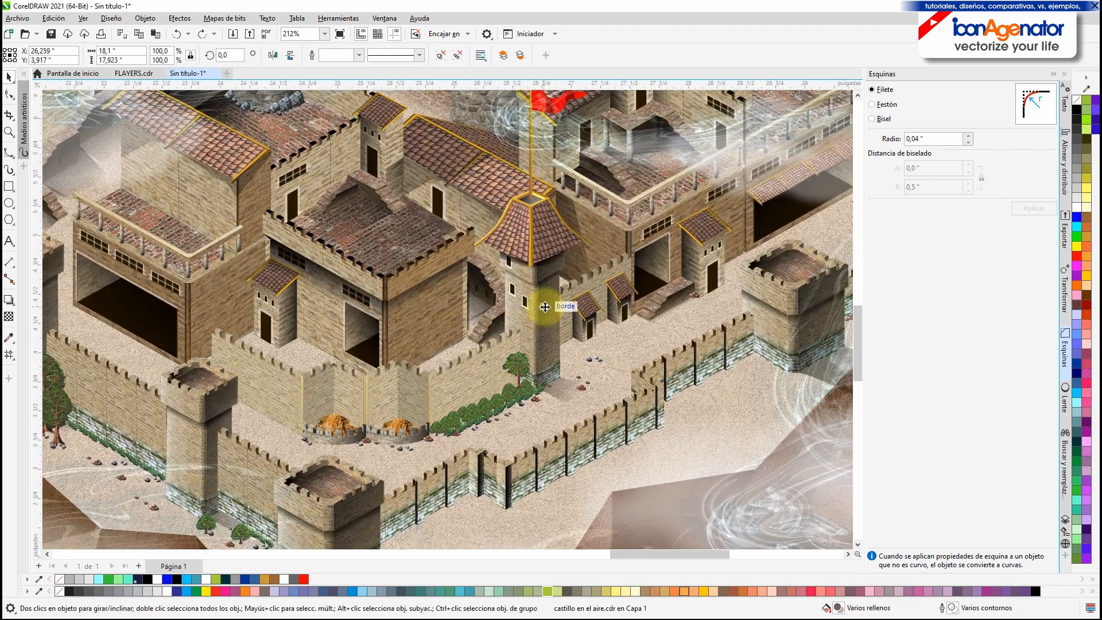
left_click_drag(661, 373, 653, 315)
left_click(661, 397)
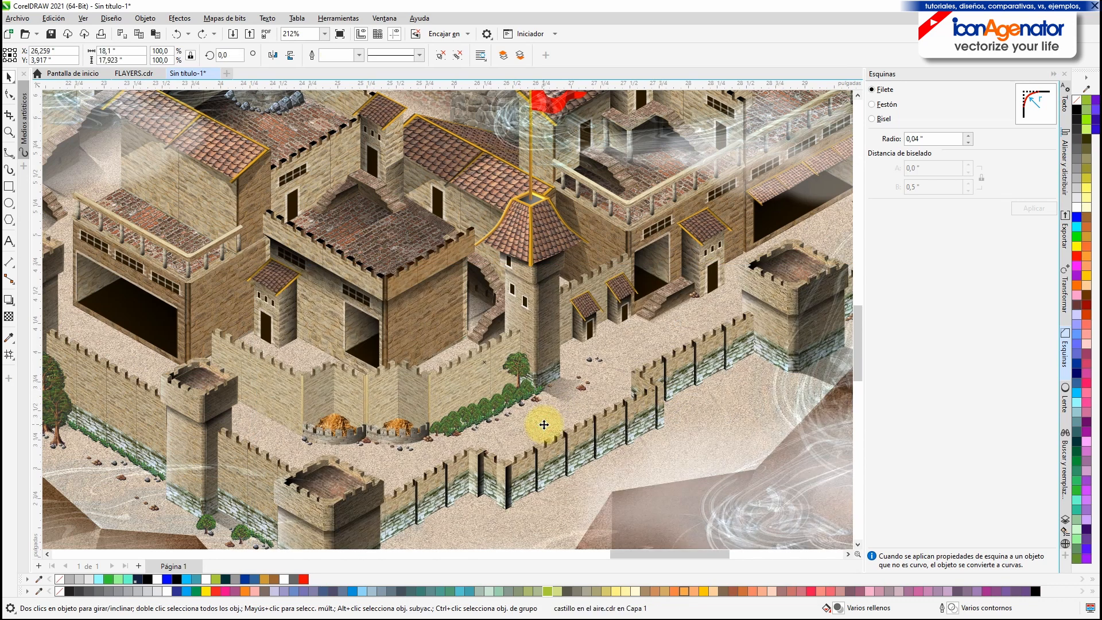
scroll(394, 457, "up", 1)
scroll(510, 229, "up", 10)
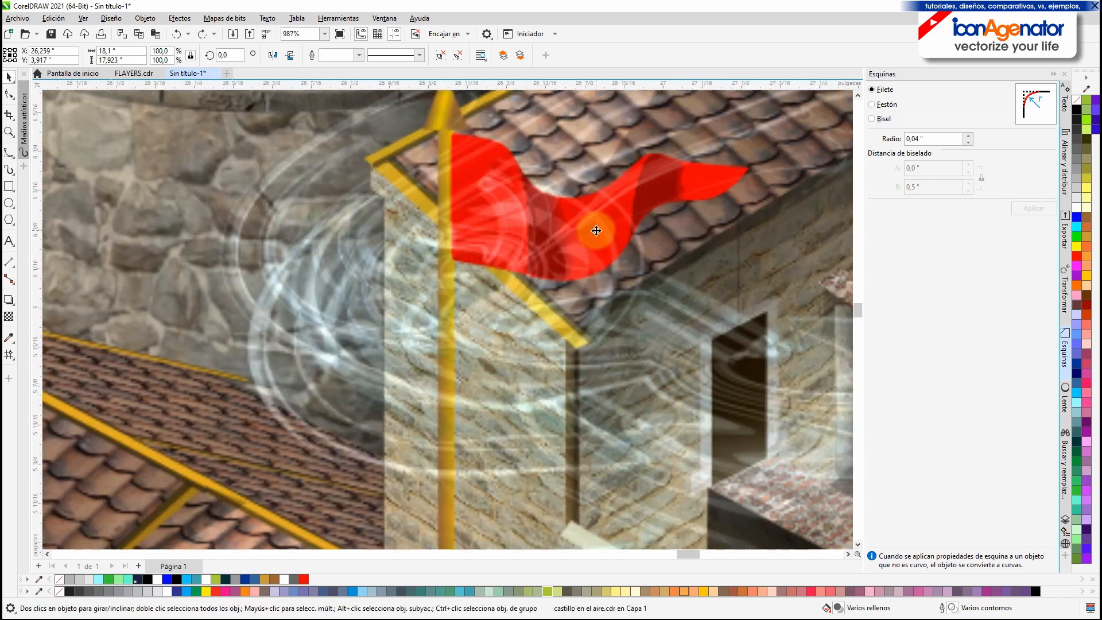
scroll(471, 133, "down", 11)
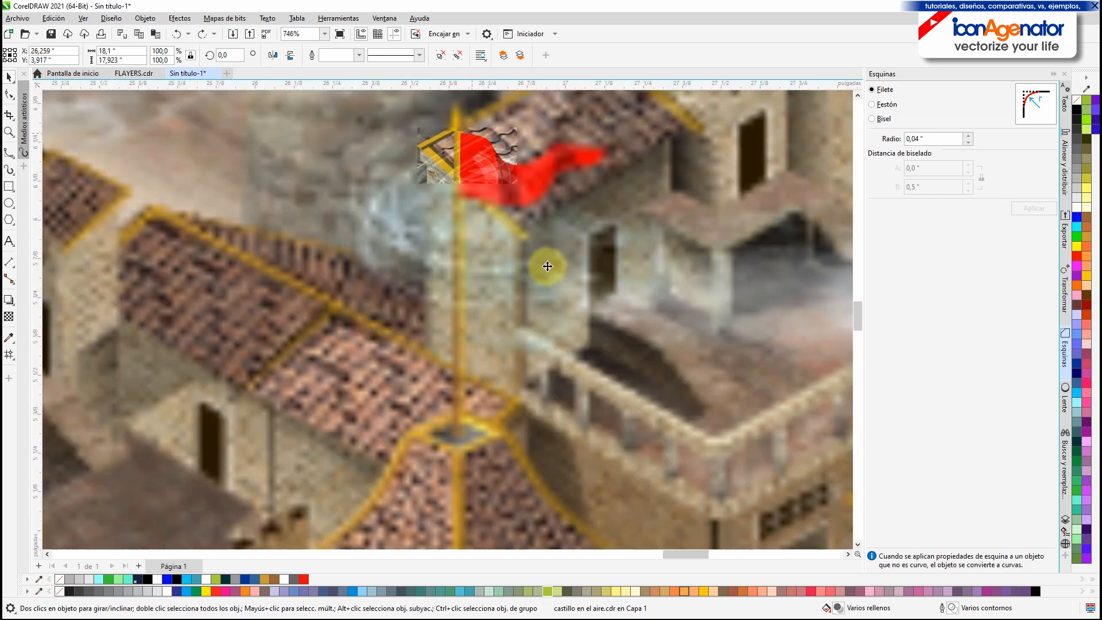
scroll(549, 268, "down", 2)
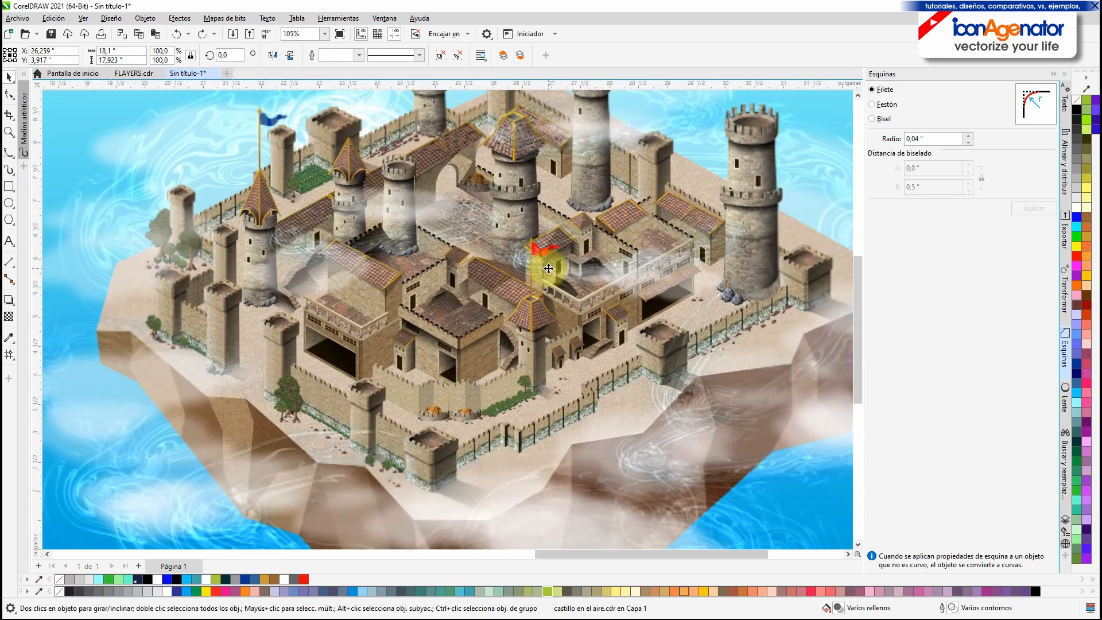